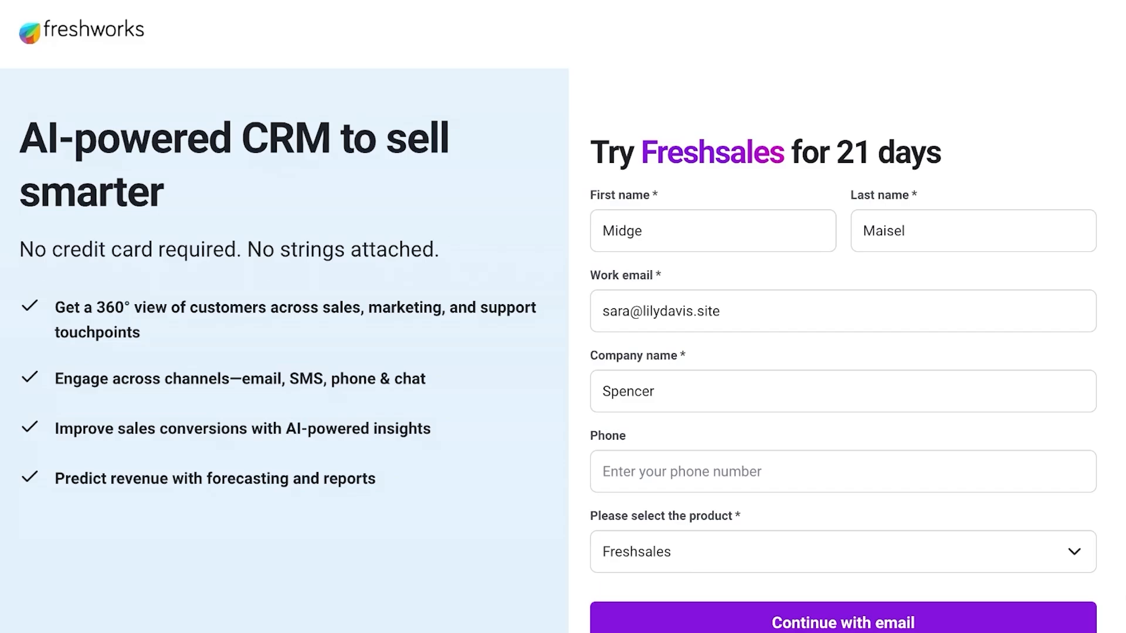
- Submit the trial sign-up form with the Phone field left empty
click(603, 472)
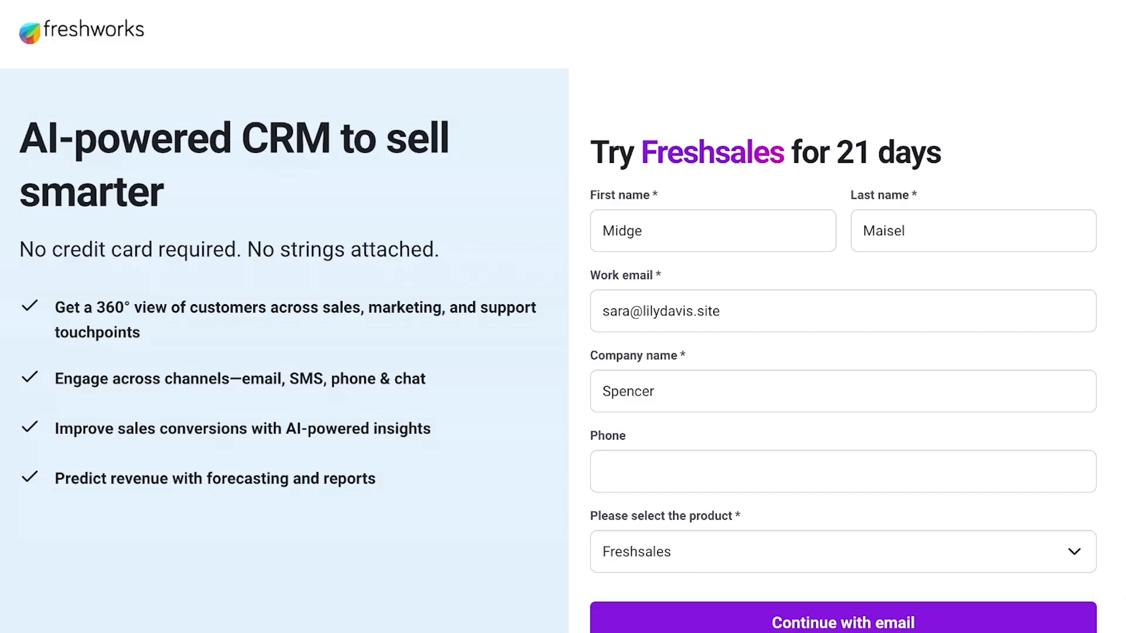
text(034)
key(BackSpace)
key(BackSpace)
key(BackSpace)
scroll(559, 347, down, 1)
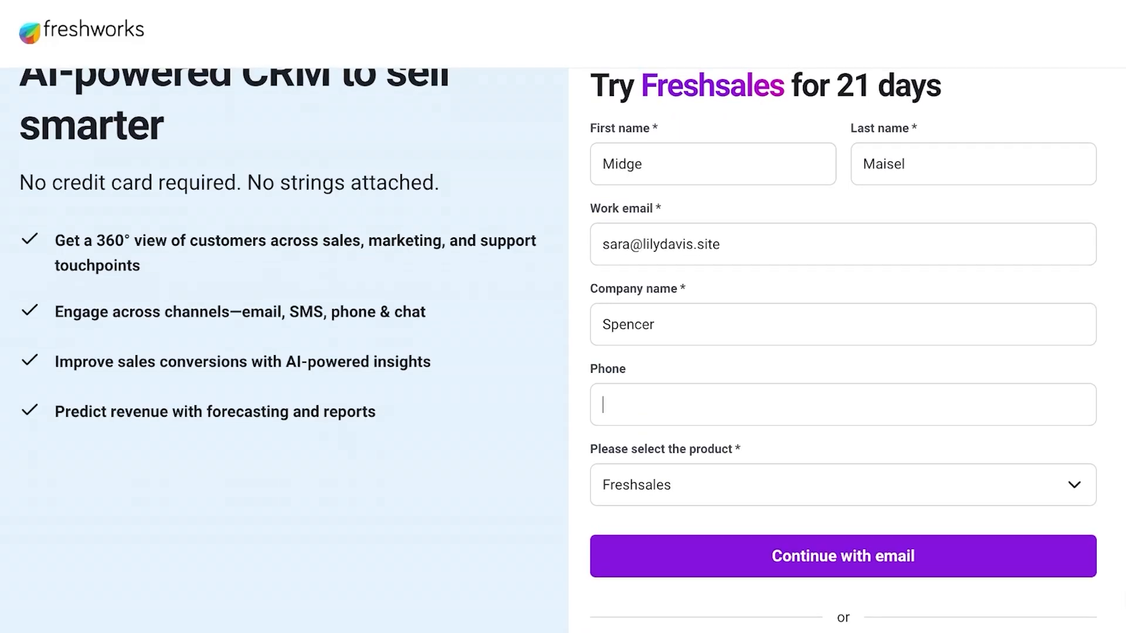
scroll(558, 350, down, 3)
click(843, 376)
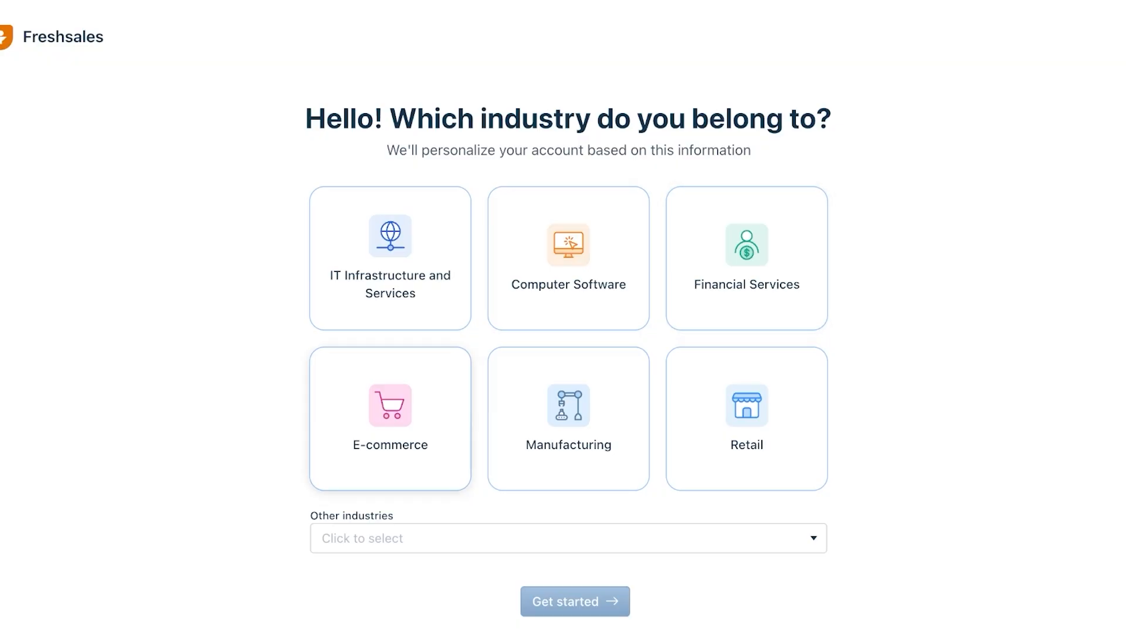
- Choose E-commerce with Shopify as the platform for the industry, then get started
click(390, 418)
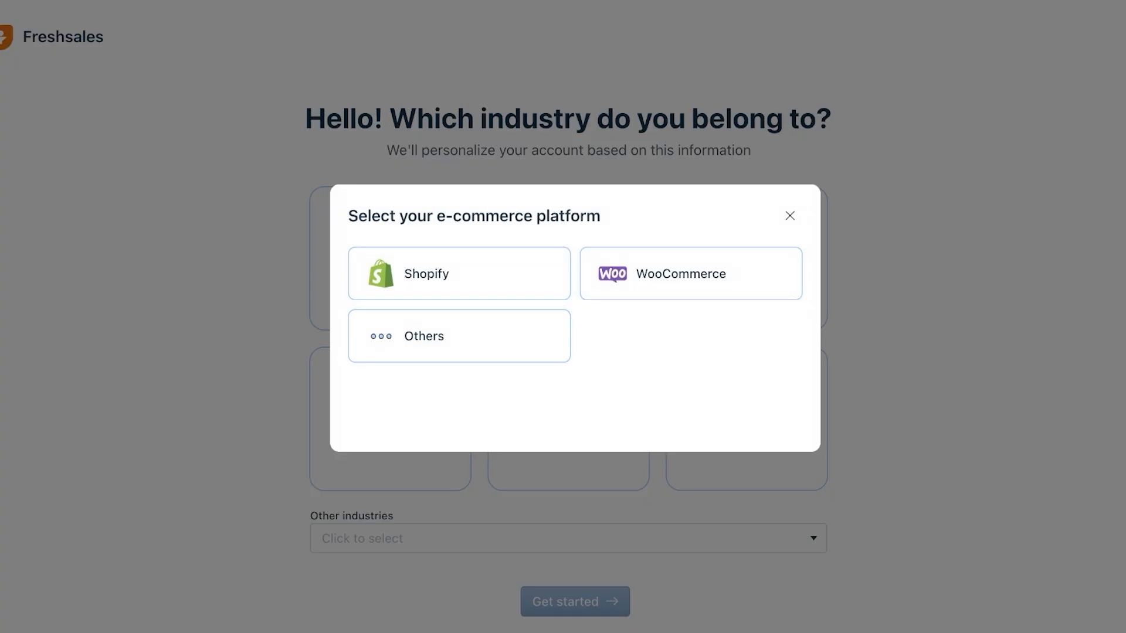
click(427, 274)
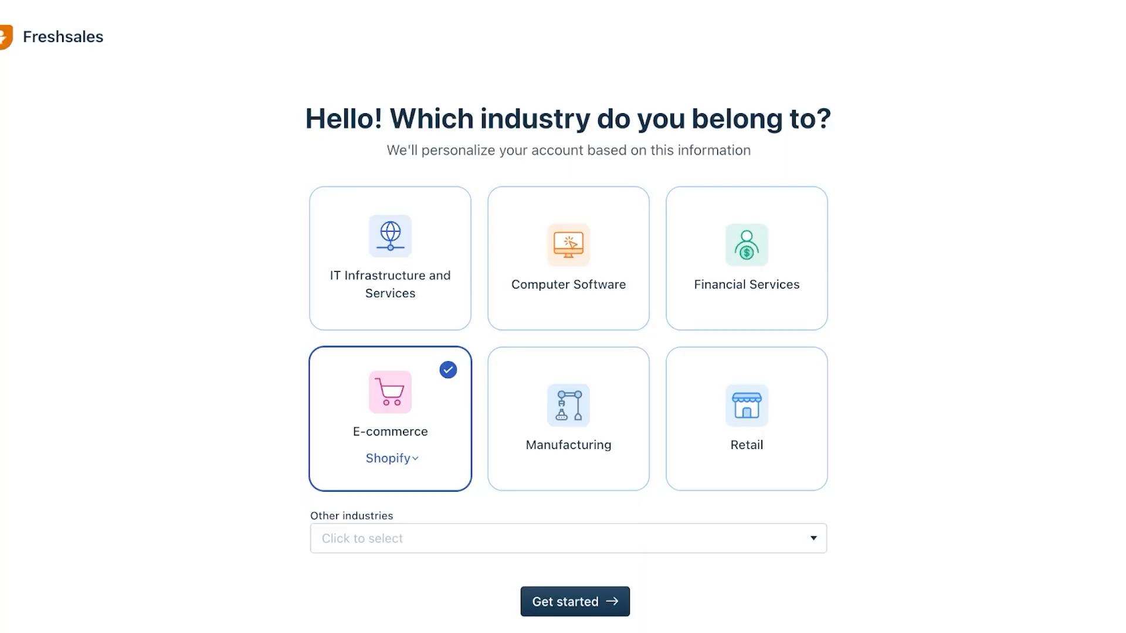
click(567, 538)
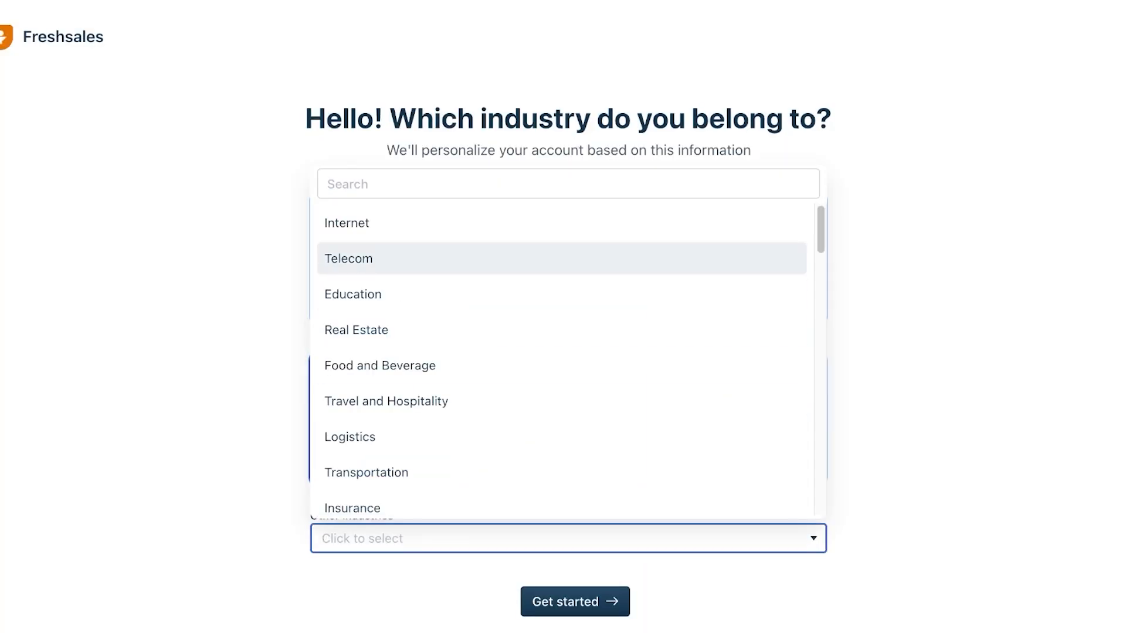
click(914, 410)
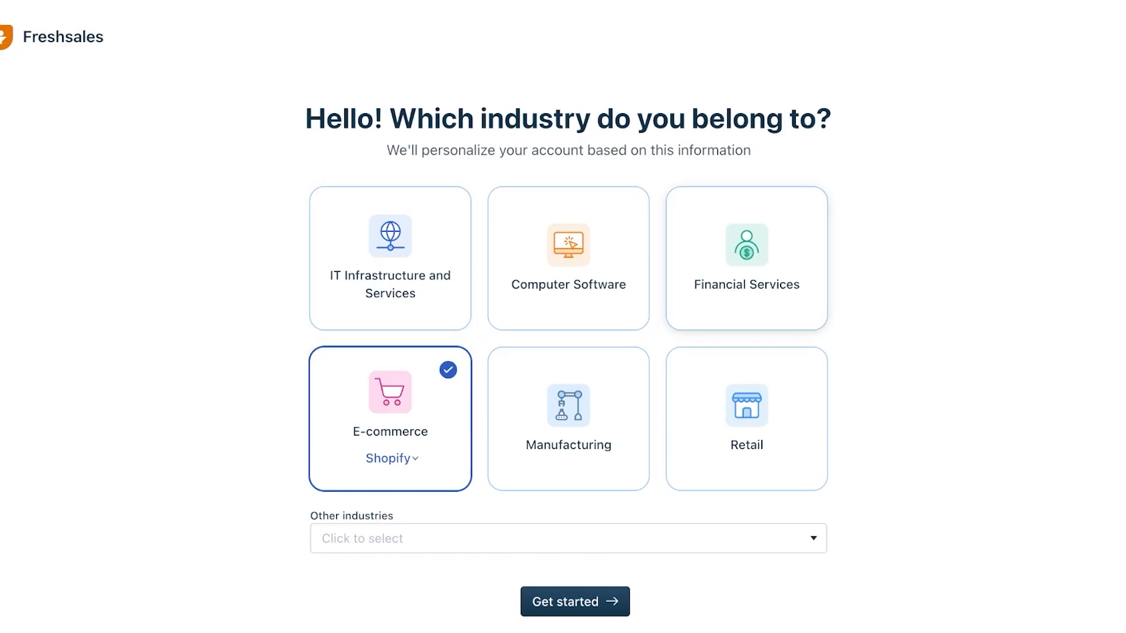
click(575, 601)
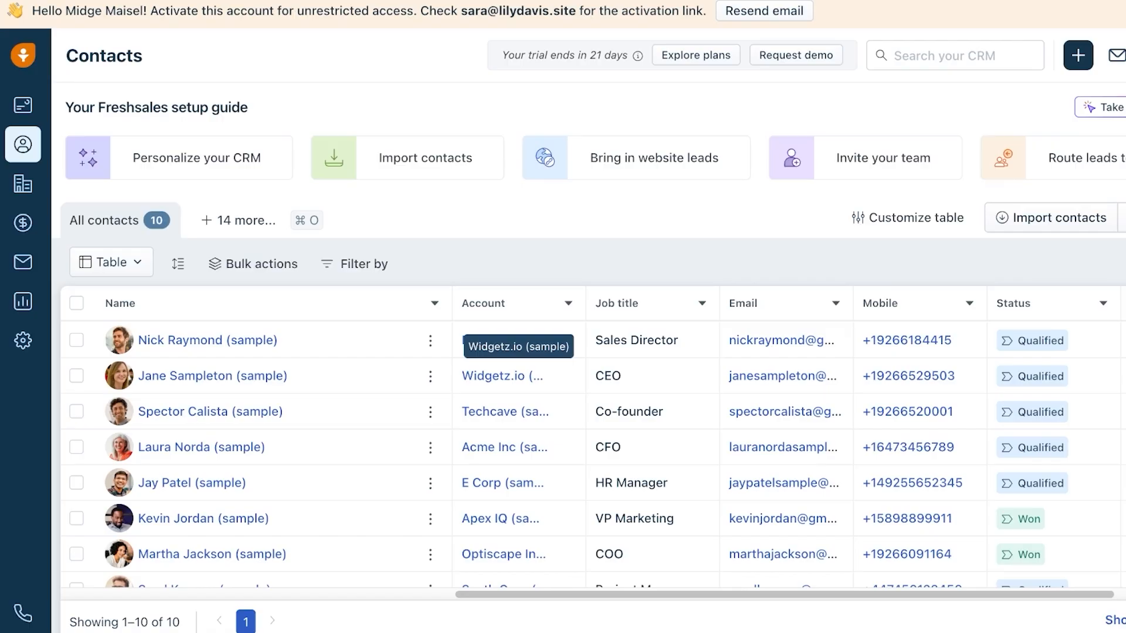
- Resend the activation email, then set and confirm the account password to activate it
click(764, 11)
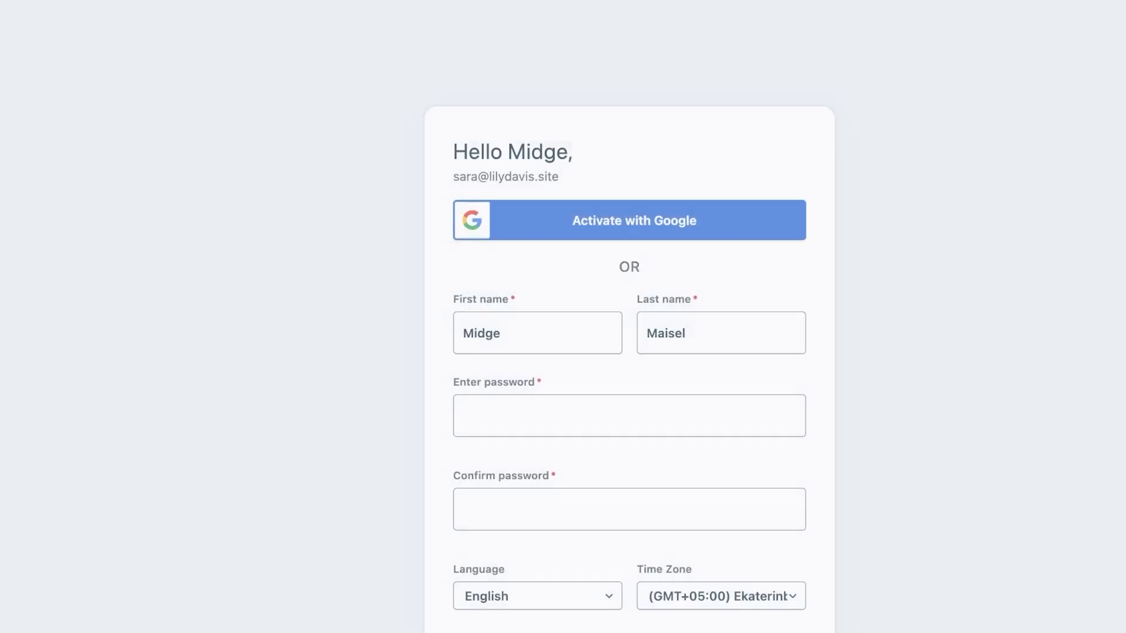
scroll(560, 328, down, 2)
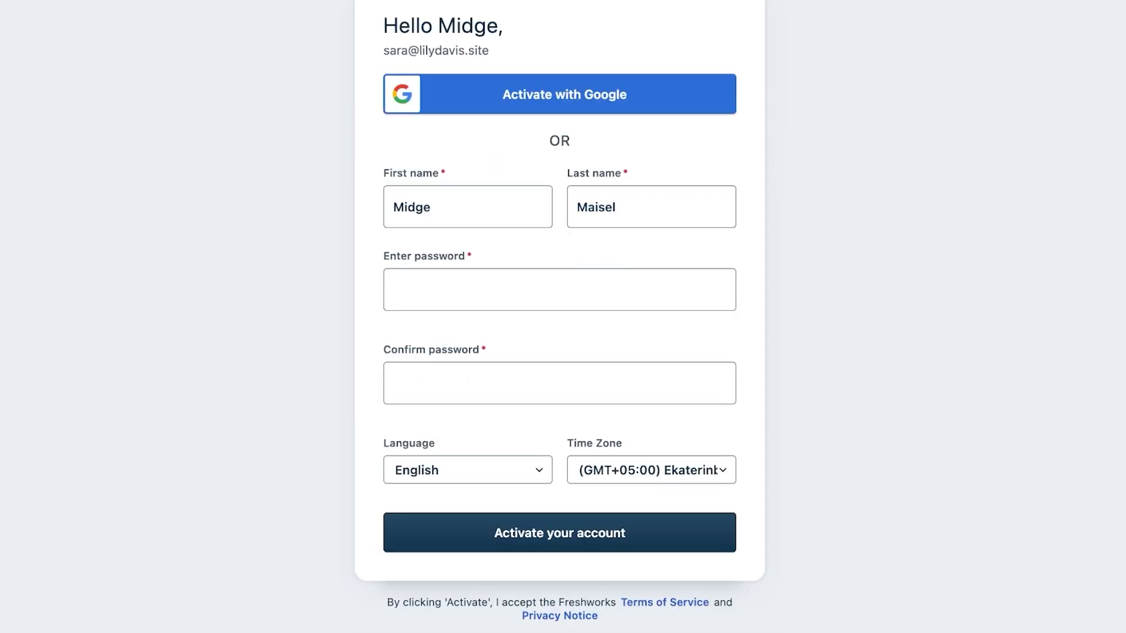
click(559, 290)
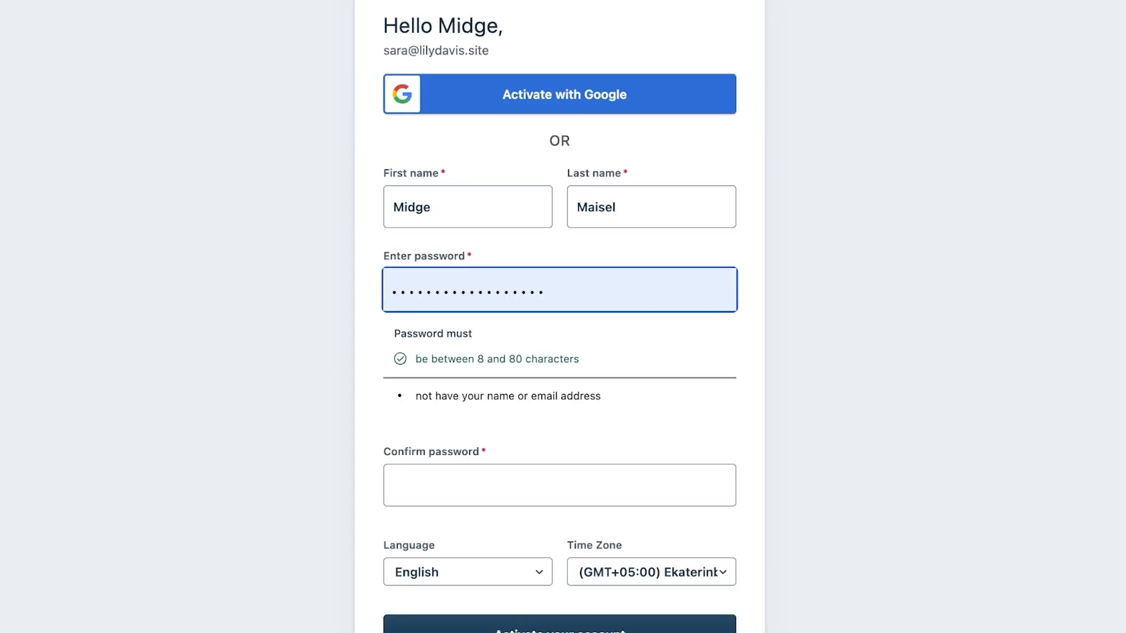
click(559, 343)
click(559, 485)
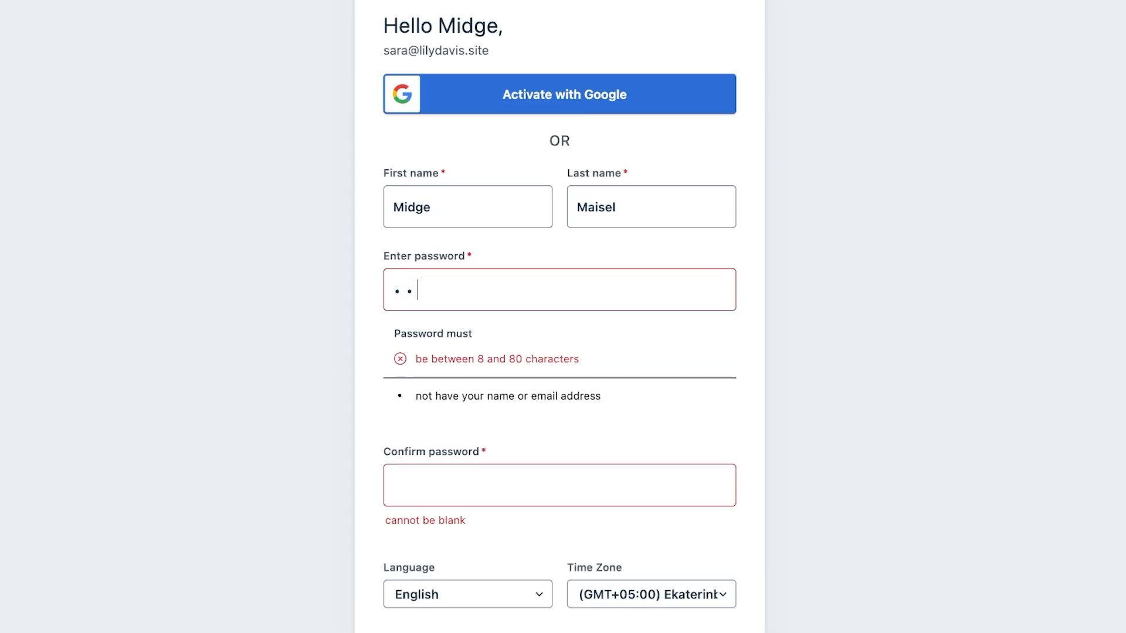
text(•••••••)
key(Tab)
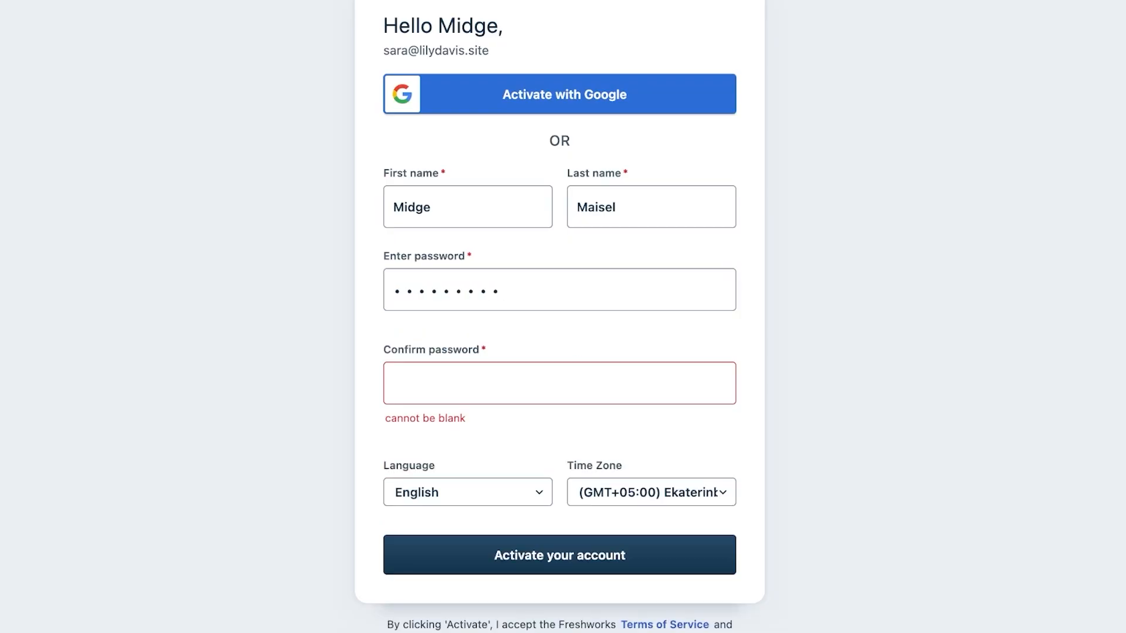
text(•••••••••)
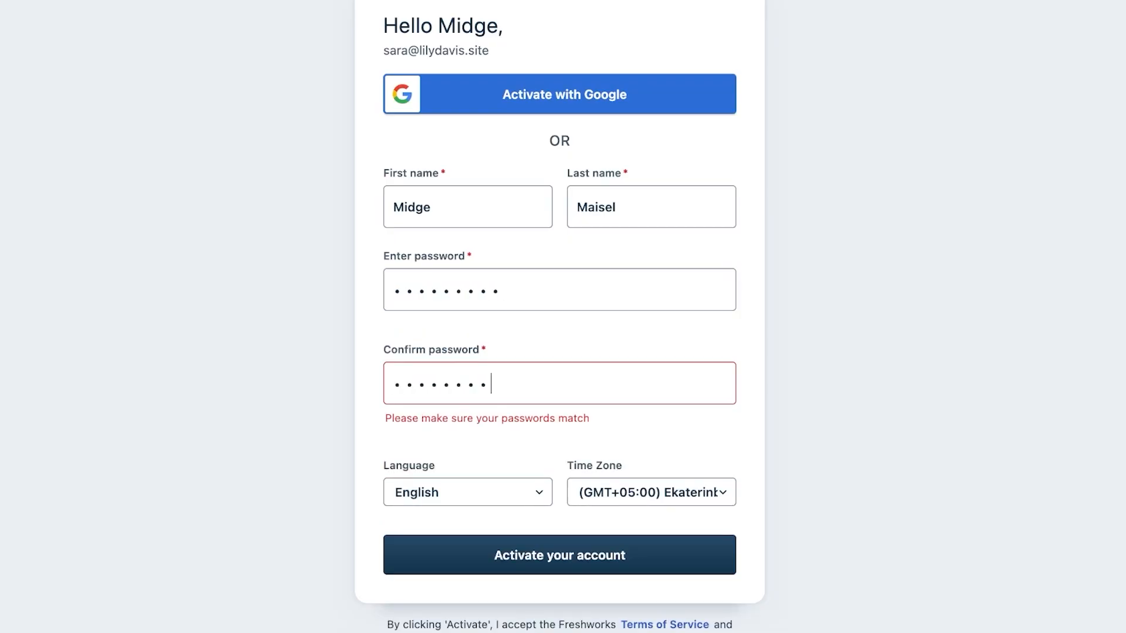
key(Return)
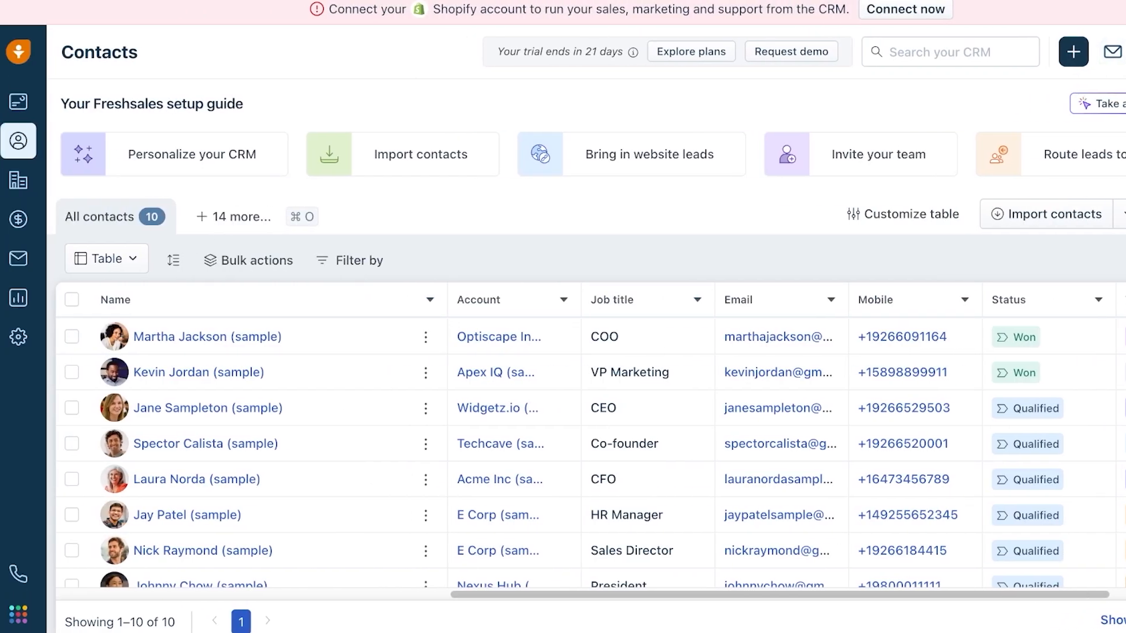
- Visit Dashboards, return to Contacts, and select all 10 sample contacts with the header checkbox
click(18, 101)
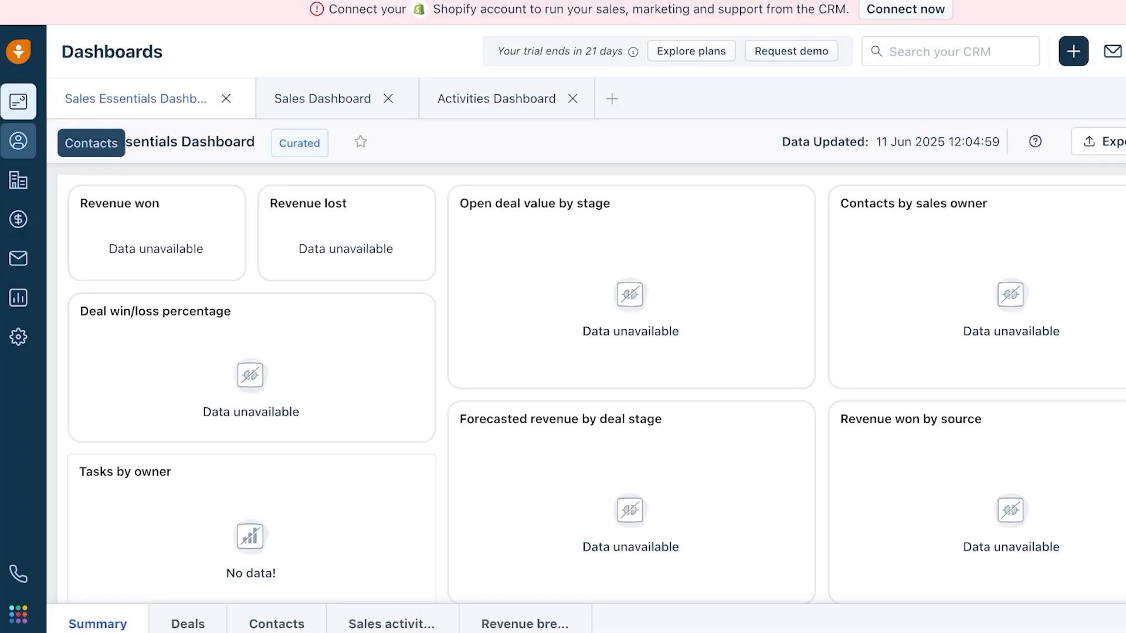
click(18, 140)
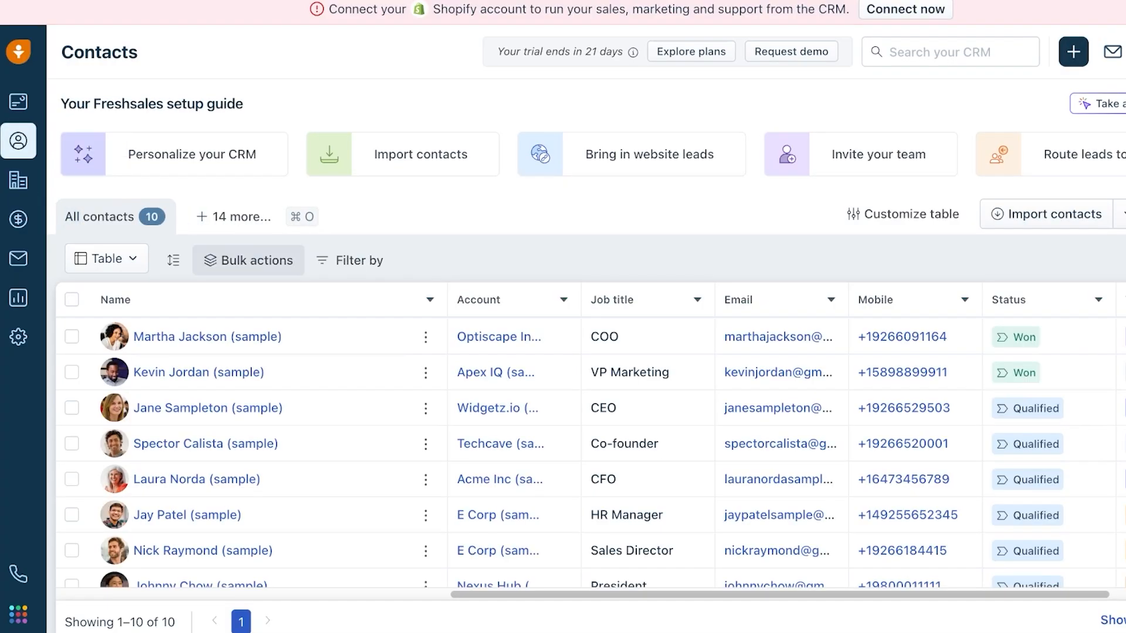
scroll(293, 452, down, 3)
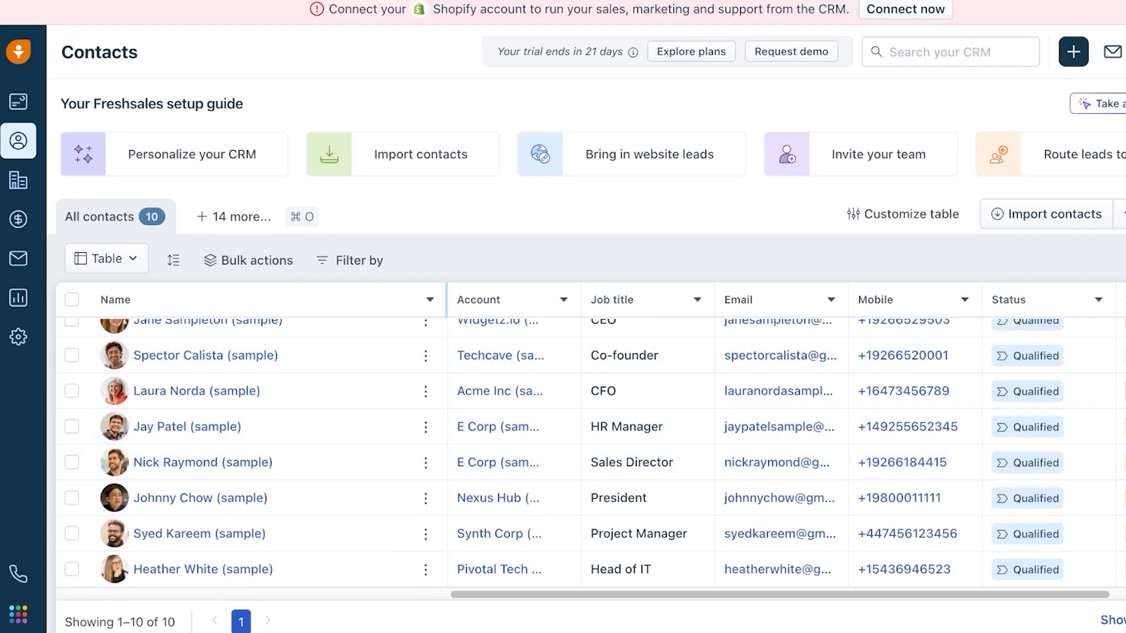
click(71, 299)
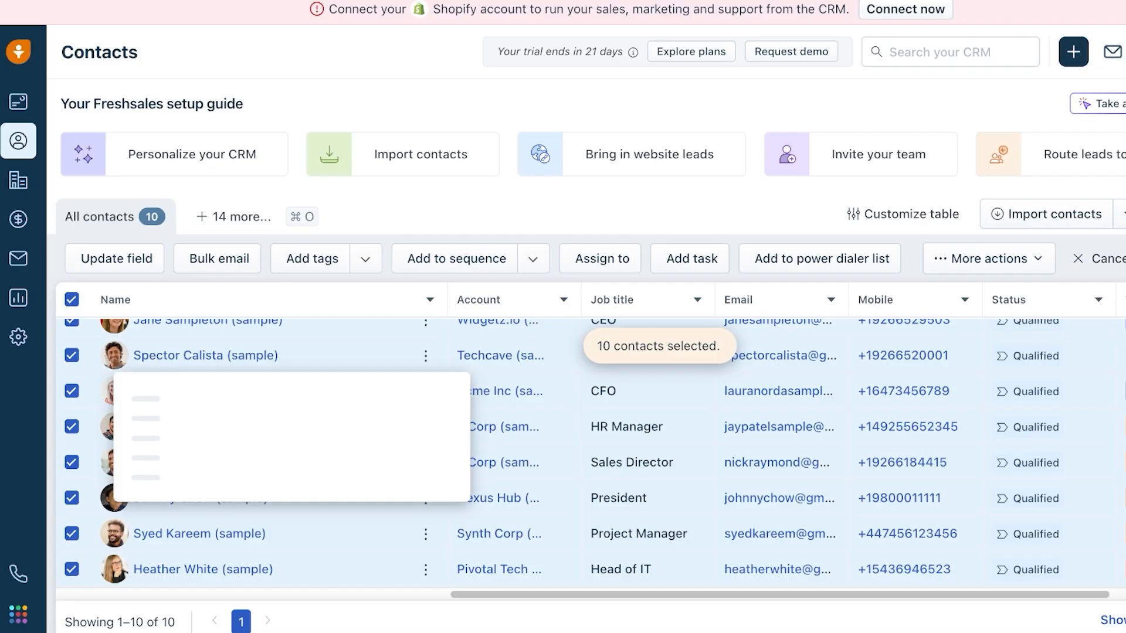
- Bulk-delete the 10 selected contacts, entering the displayed confirmation code
scroll(586, 445, up, 1)
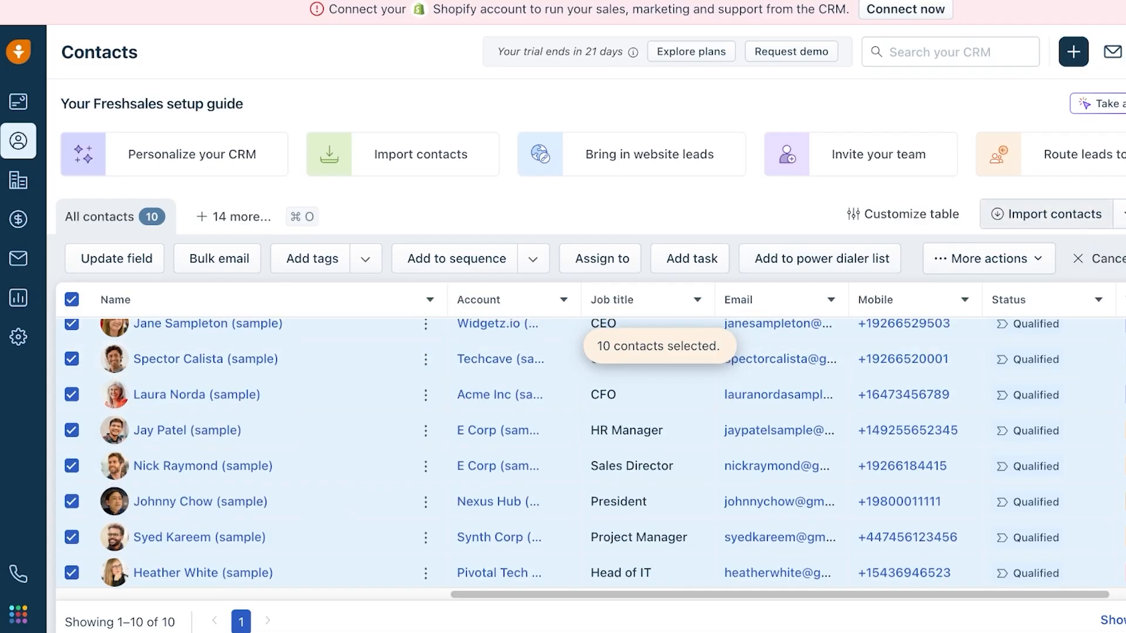
click(234, 216)
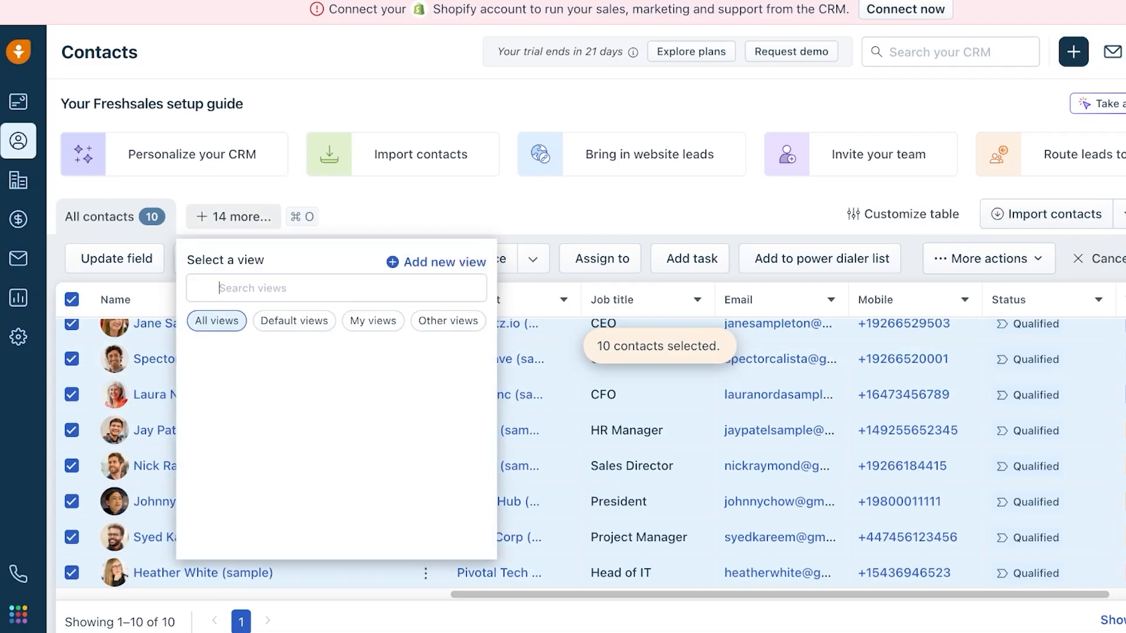
key(Escape)
scroll(337, 515, up, 3)
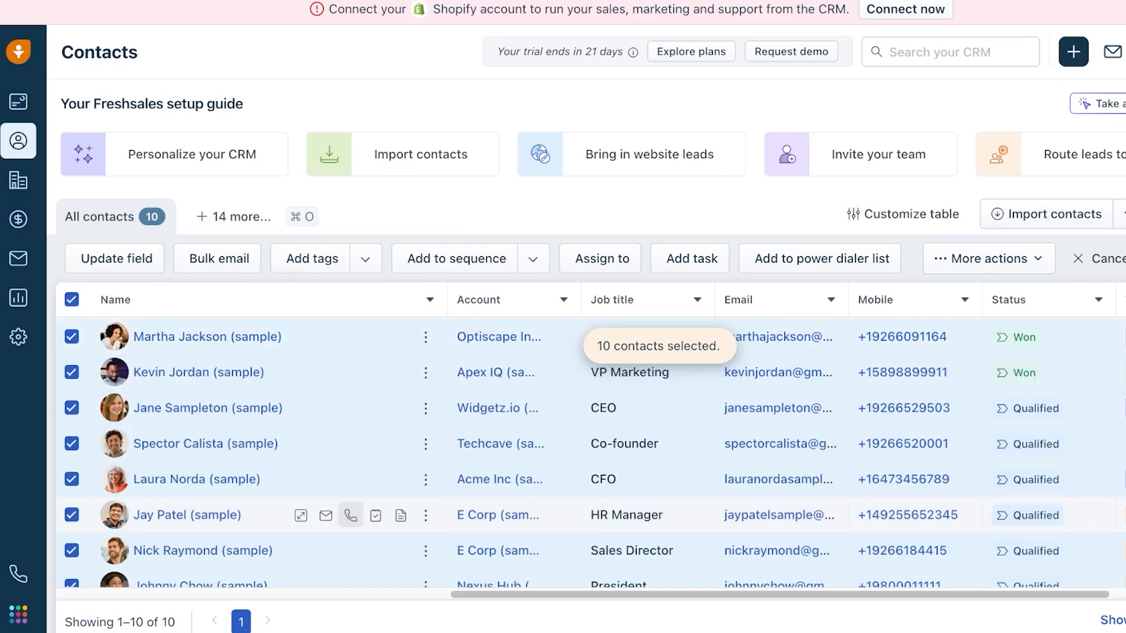
scroll(337, 515, right, 3)
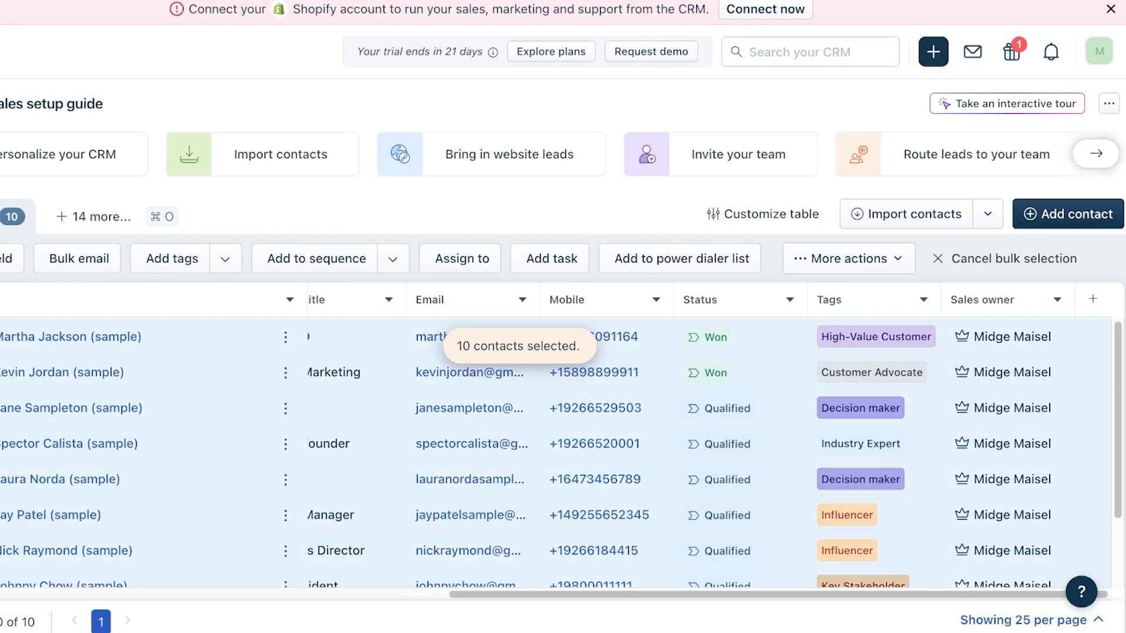
click(849, 258)
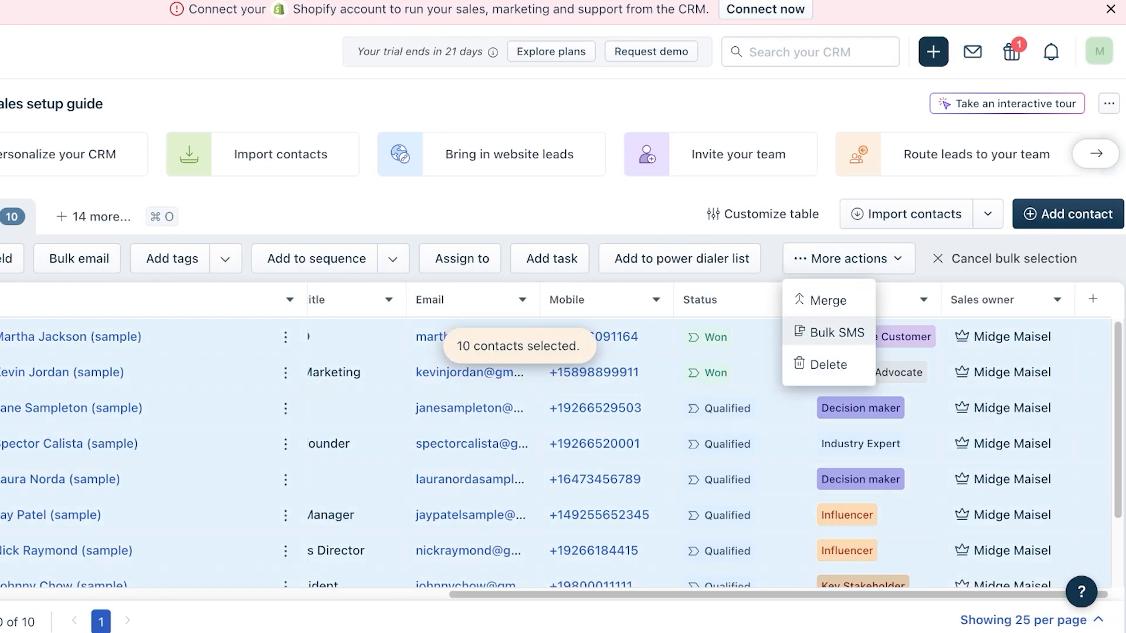
click(829, 362)
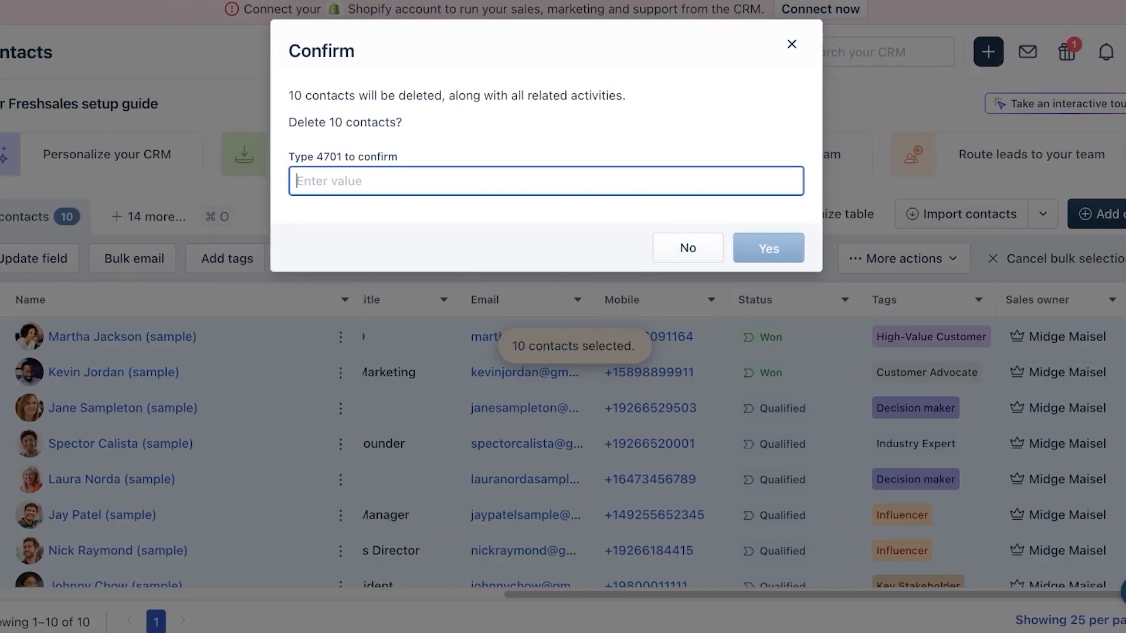
text(4701)
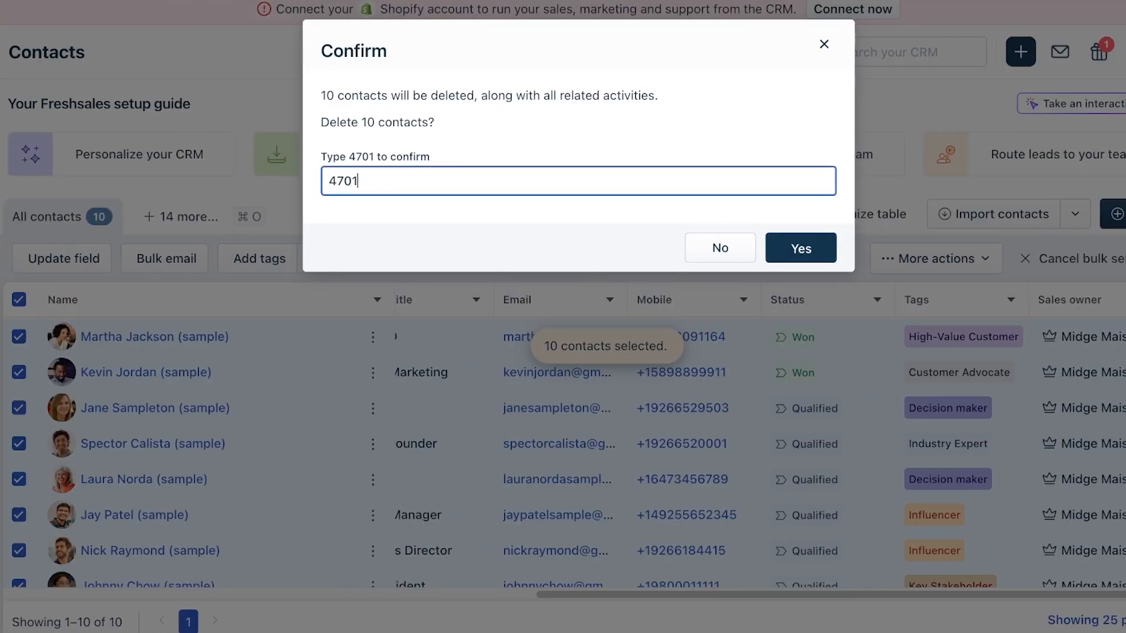
click(801, 248)
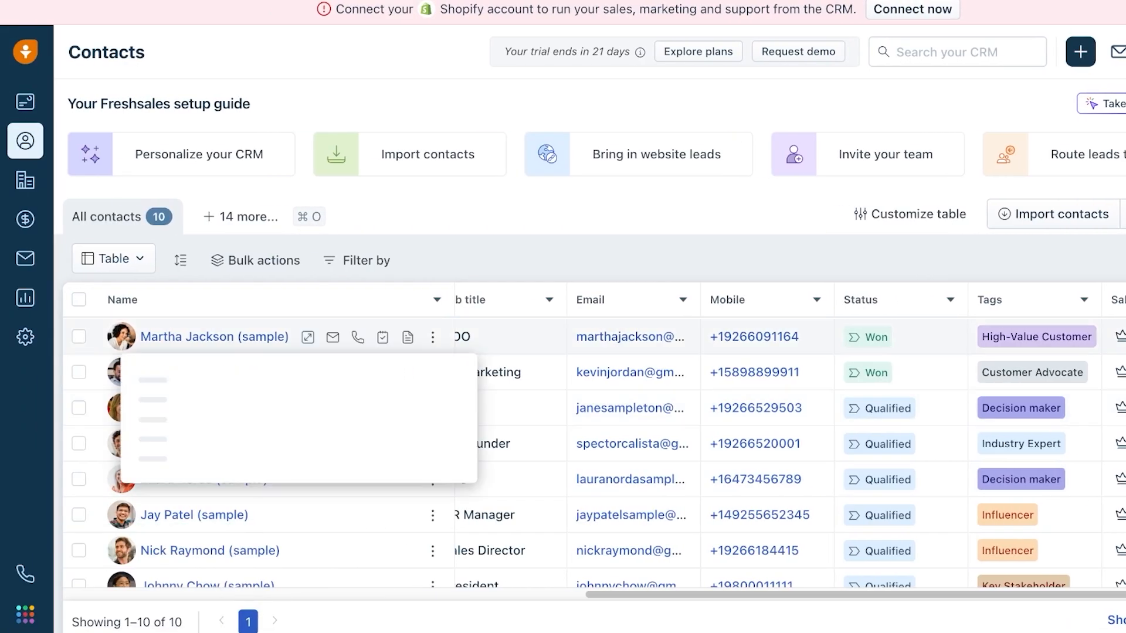
- Switch between the My contacts and All contacts views, then close My contacts
key(super+o)
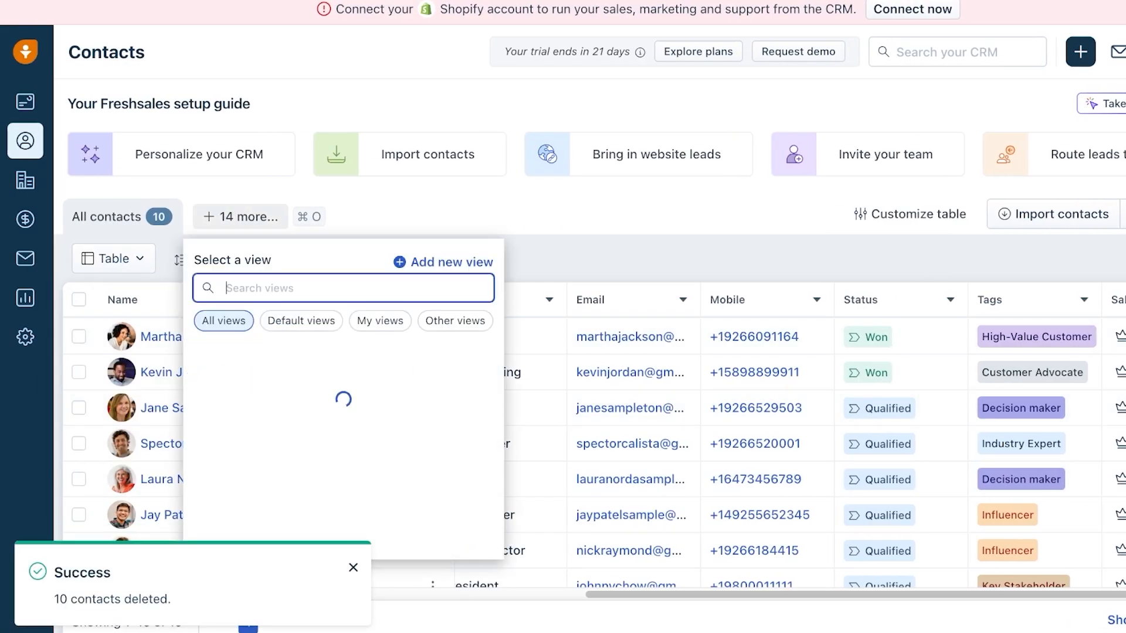
click(229, 352)
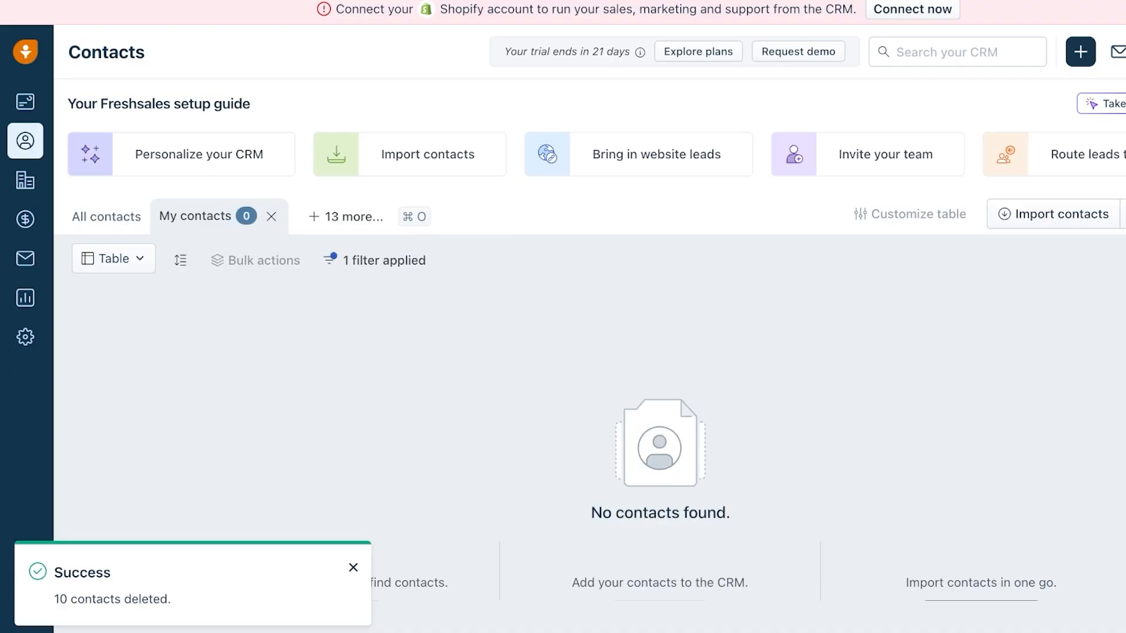
click(106, 217)
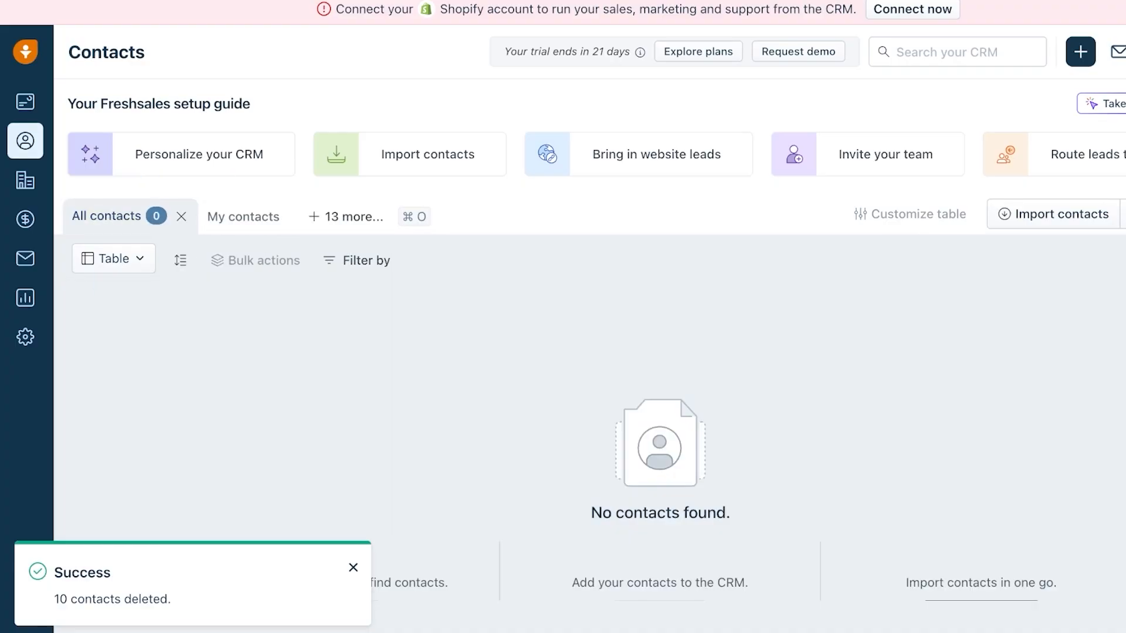
click(267, 216)
click(271, 216)
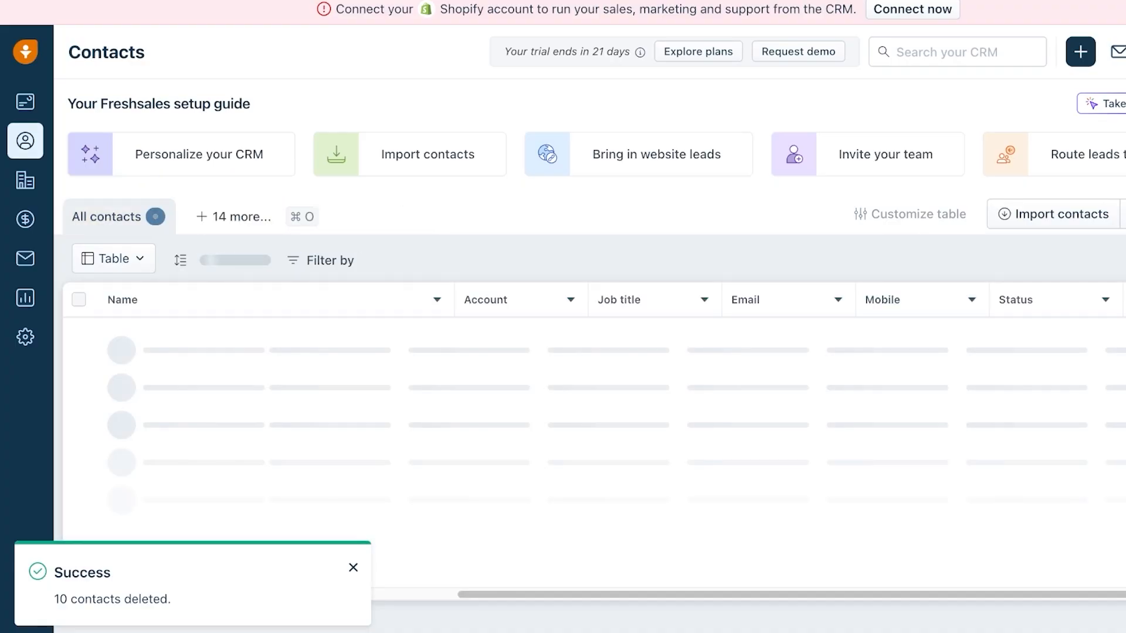
- Delete all 9 sample accounts with their related contacts and deals, then check Deals and Dashboards
click(25, 180)
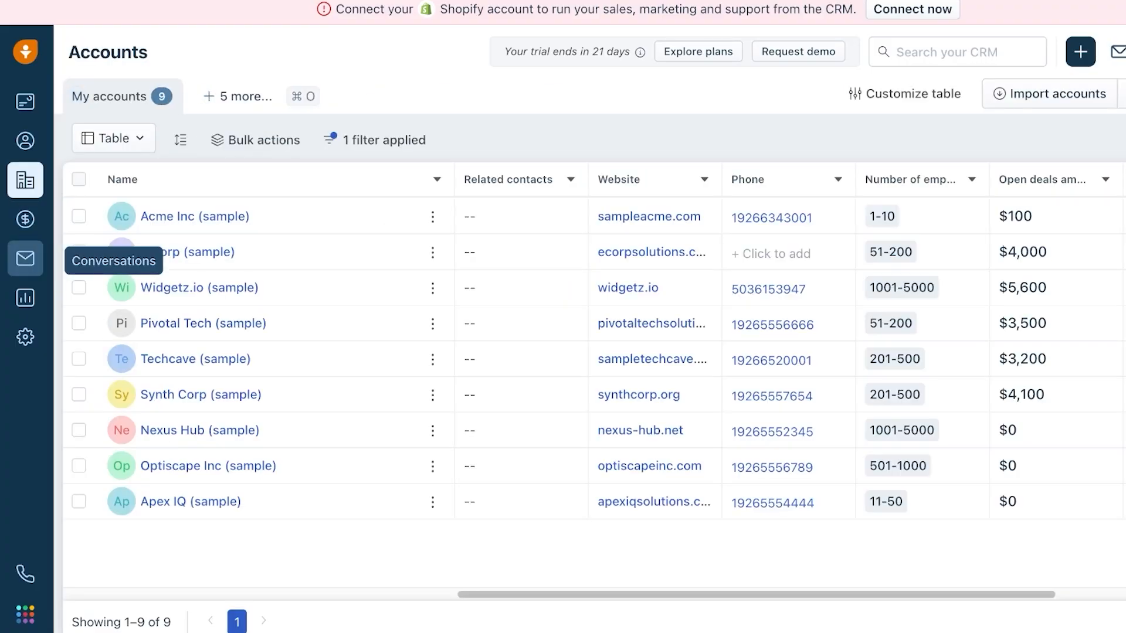
click(79, 179)
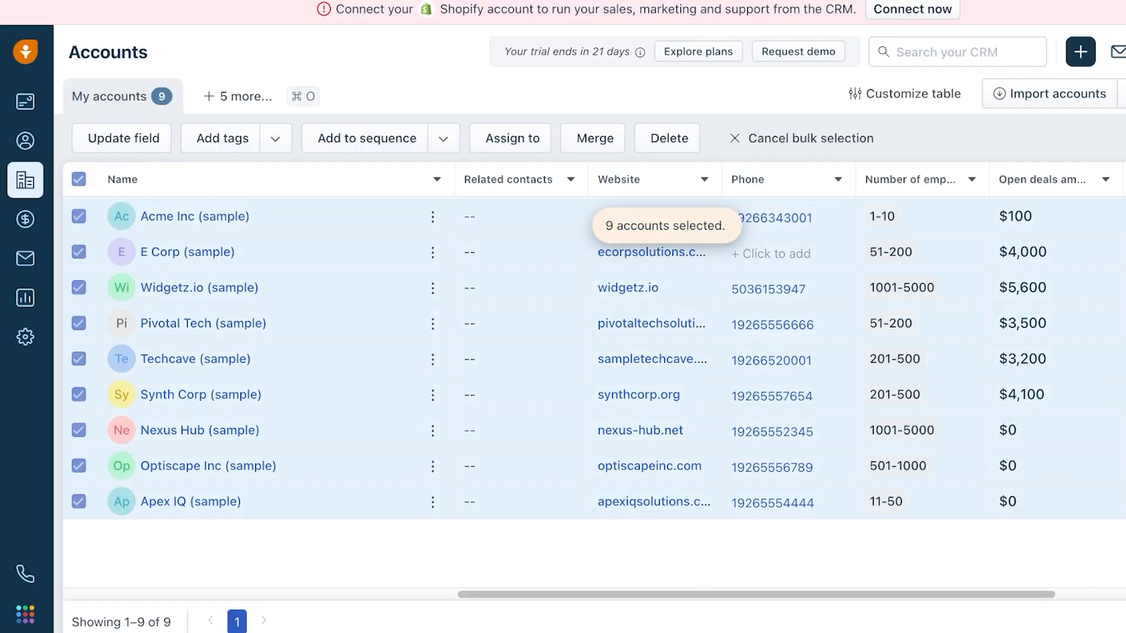
click(667, 139)
click(638, 181)
text(4701)
click(388, 216)
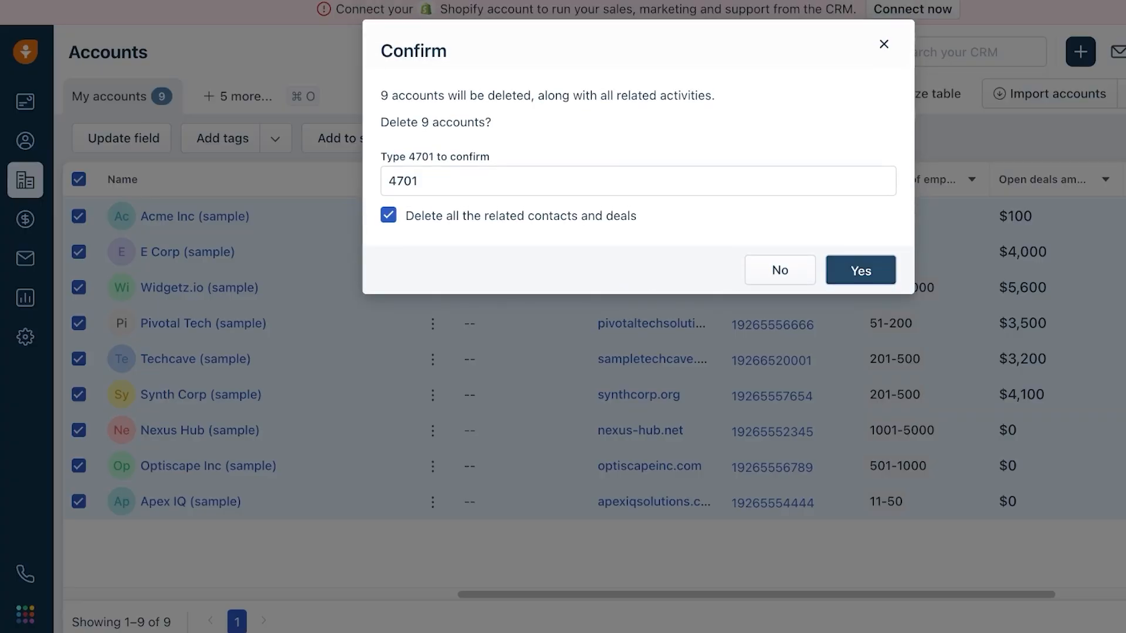
click(860, 271)
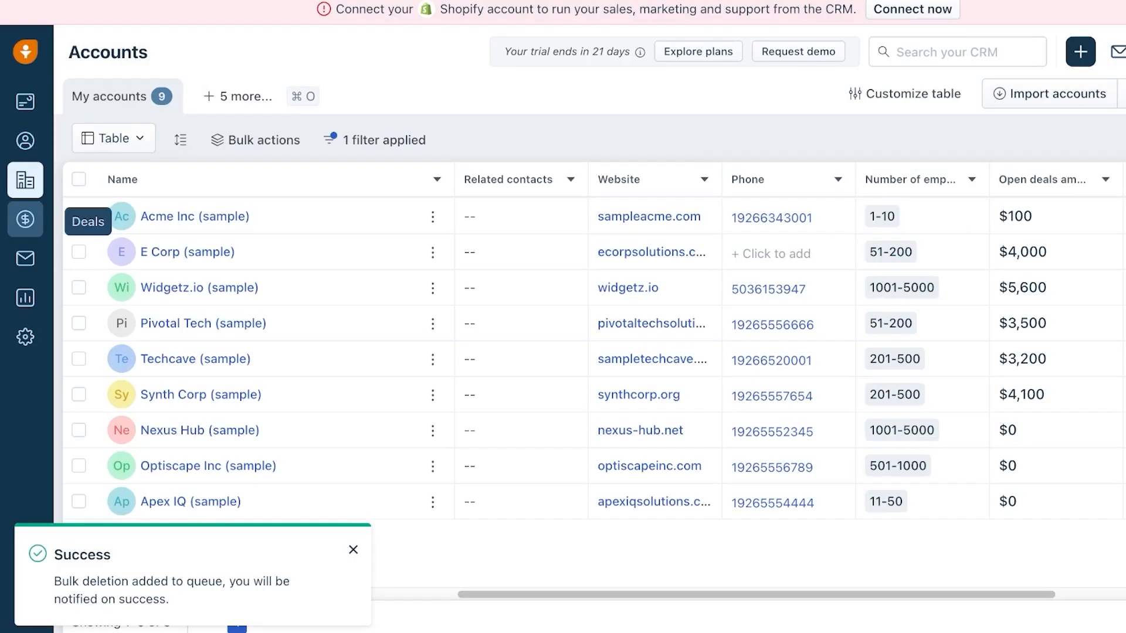
click(25, 219)
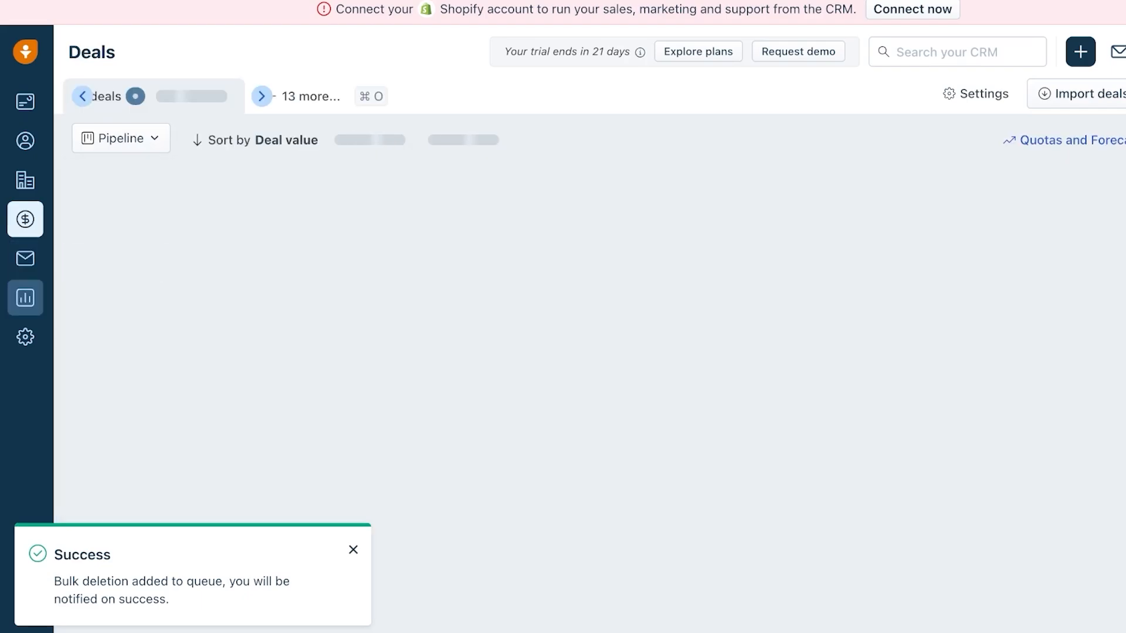
click(25, 102)
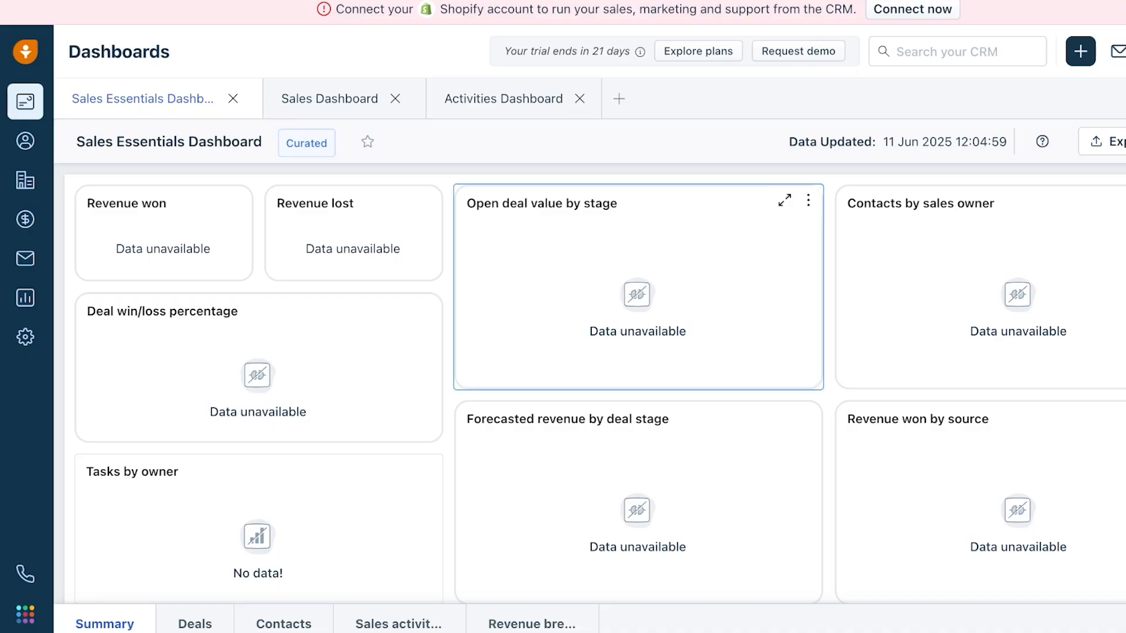
- Reach the Shopify connection page in Admin Settings, focus the store name field, and open a new tab
click(25, 615)
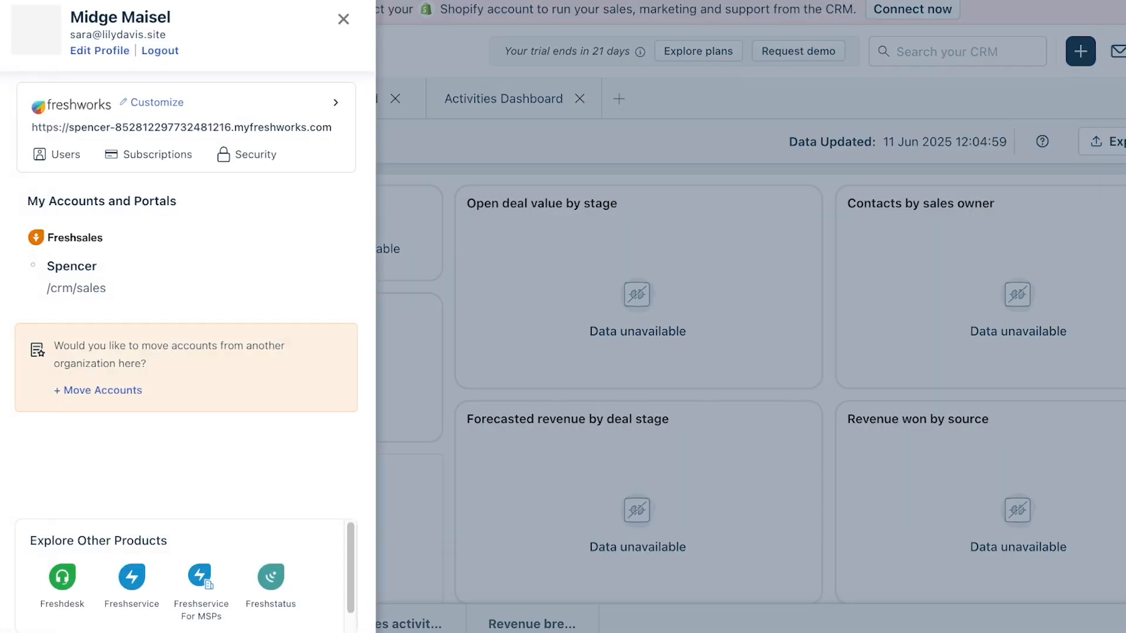
click(610, 498)
click(25, 337)
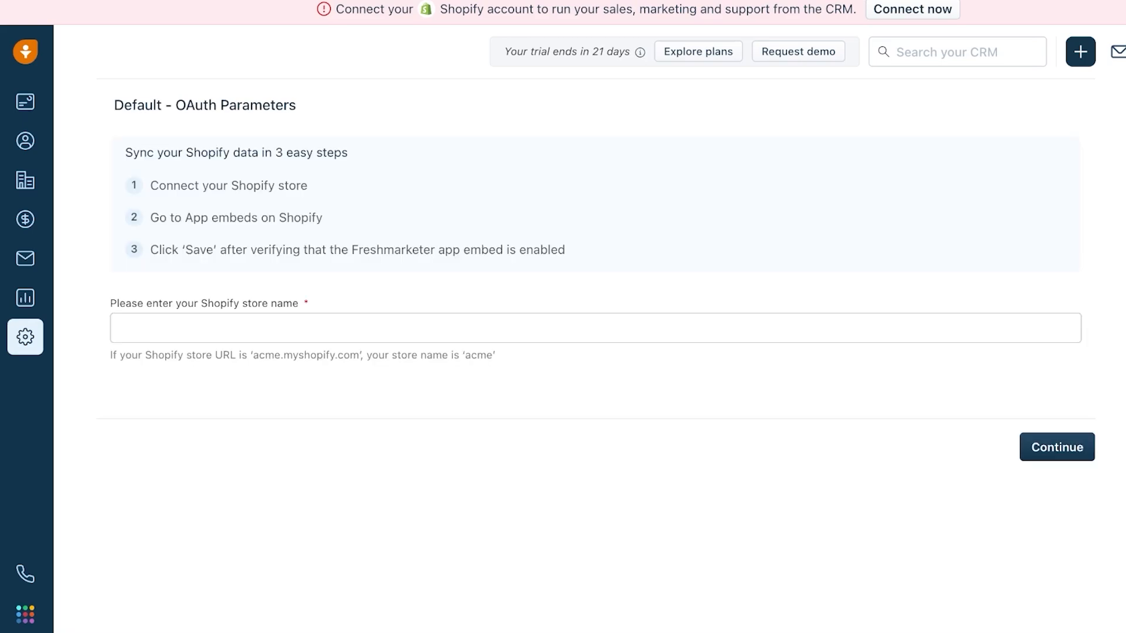
click(122, 328)
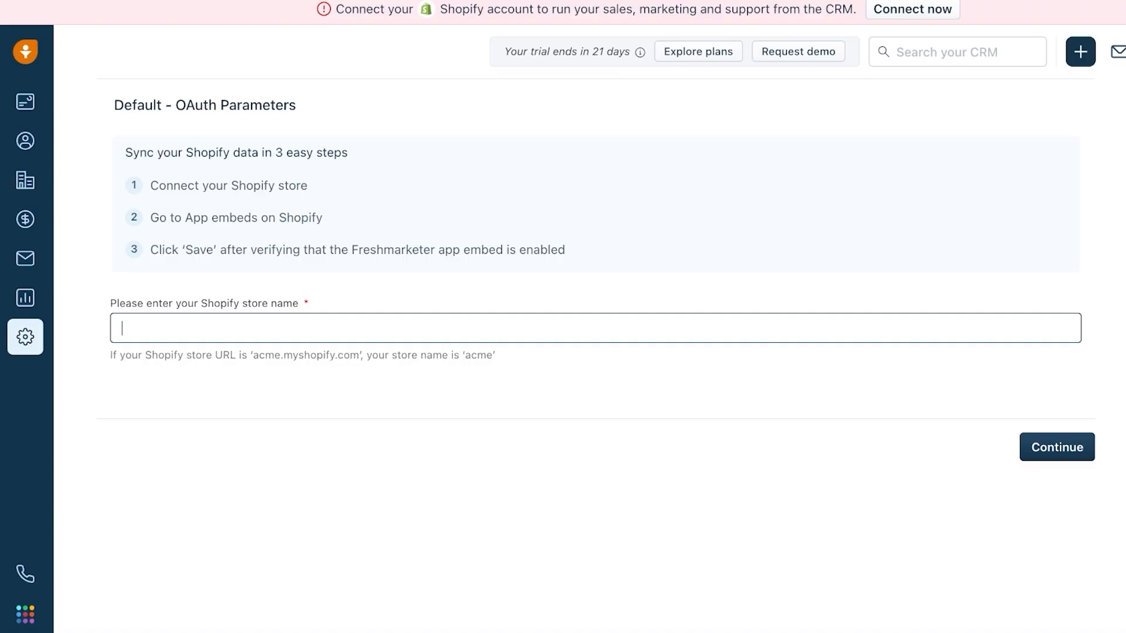
key(super+t)
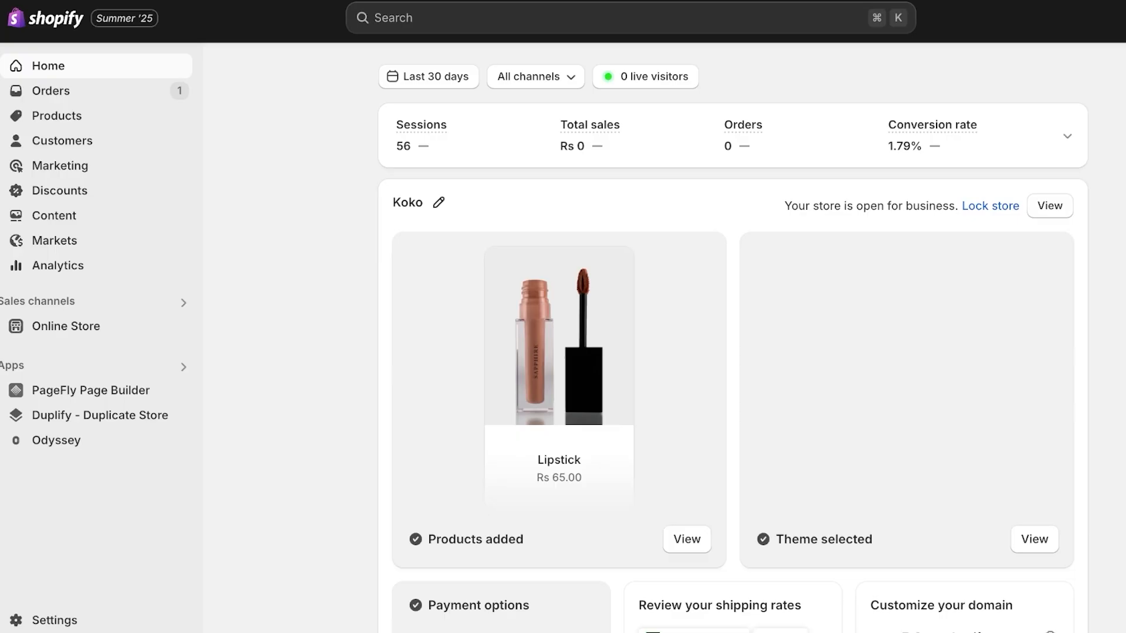
- Open the live Koko store from Shopify Settings > Domains and select its myshopify name in the address
click(55, 620)
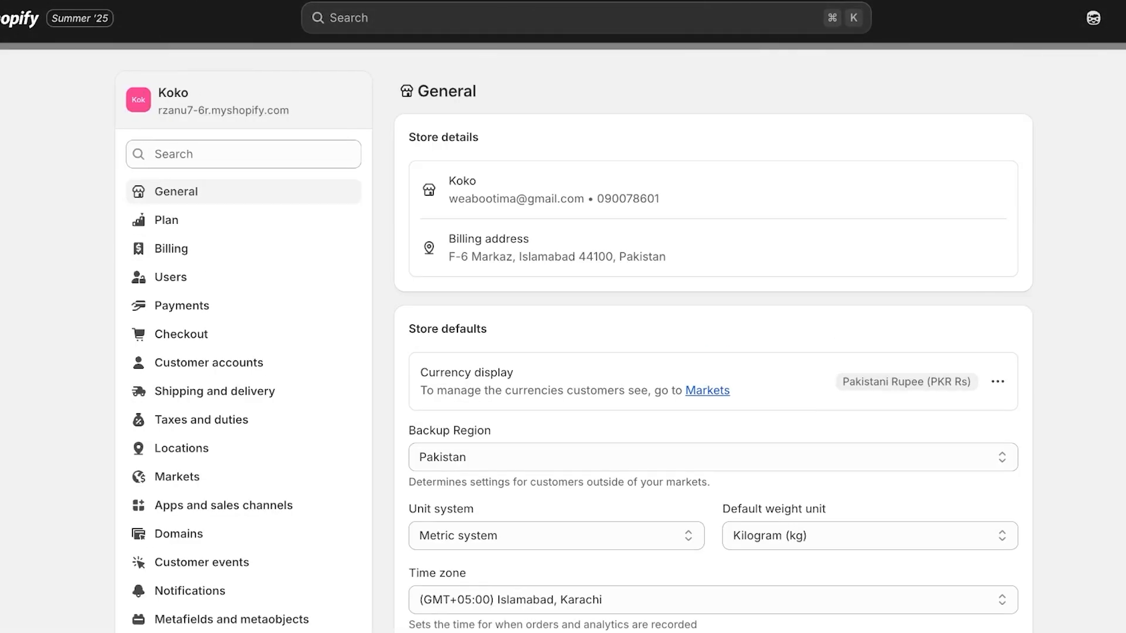
click(179, 535)
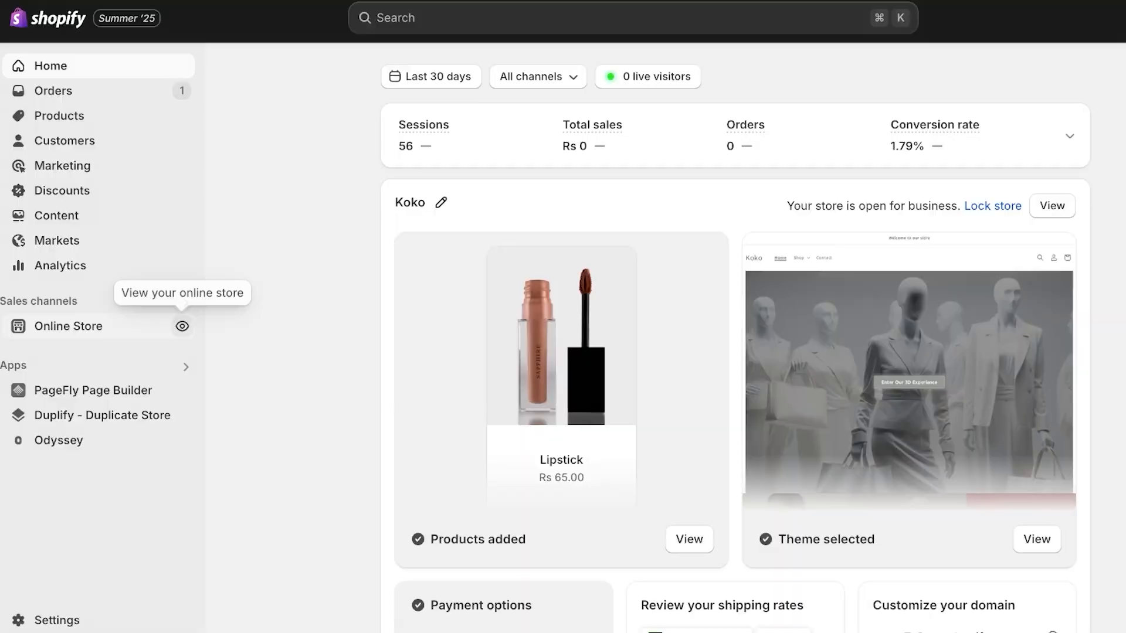
click(181, 324)
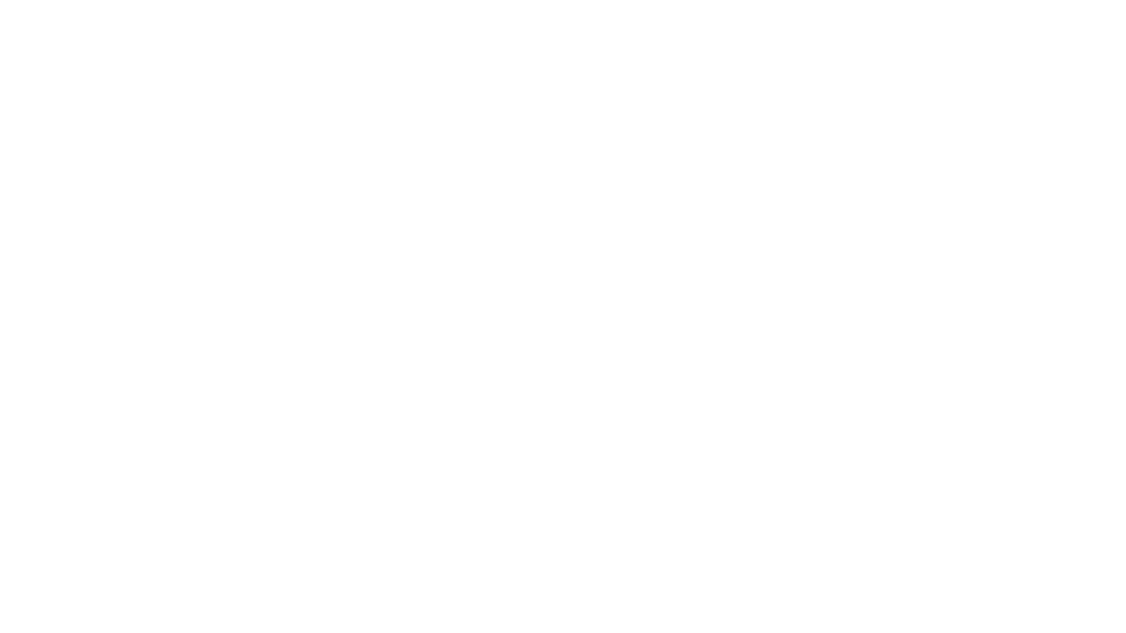
drag(224, 18, 165, 17)
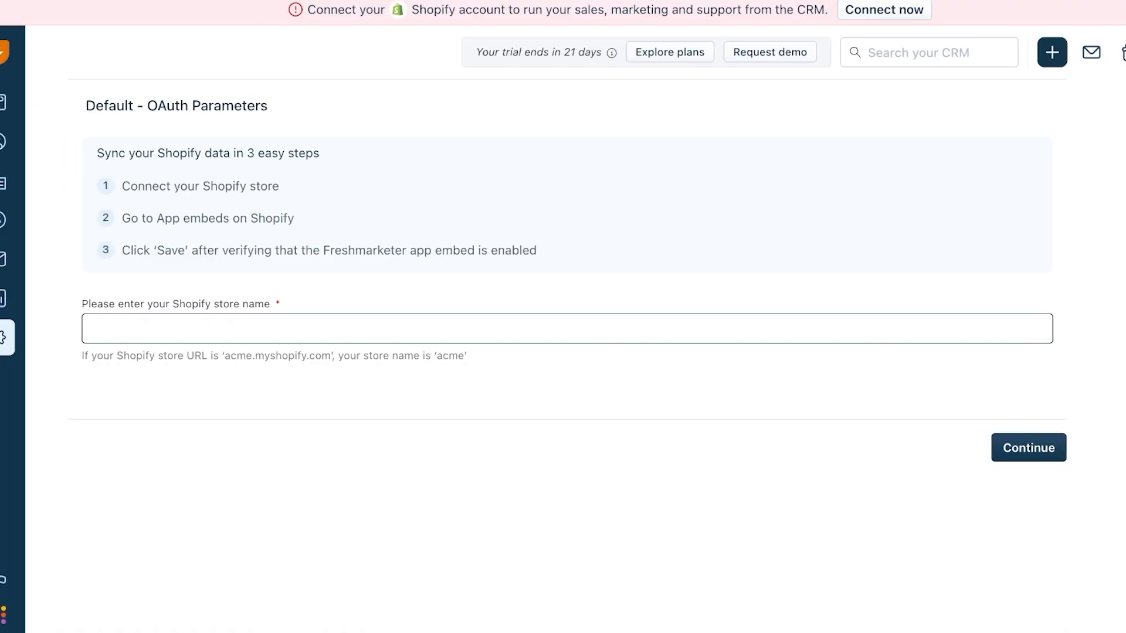
- Paste the store name into Freshsales and continue to install the Shopify app
text(rzanu7-6r)
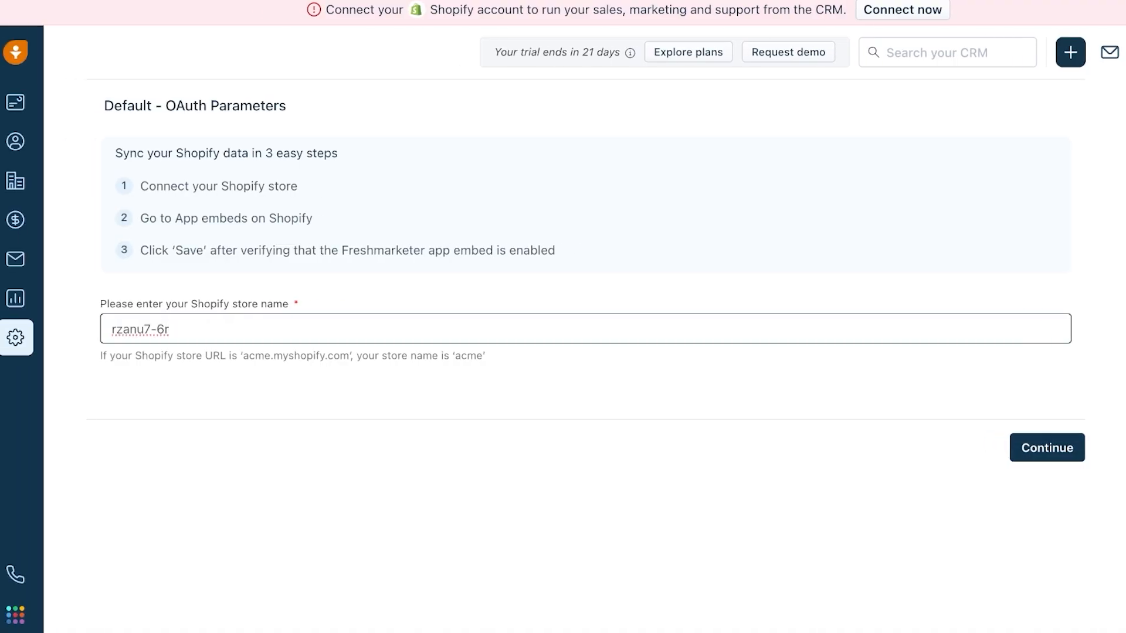
click(1029, 448)
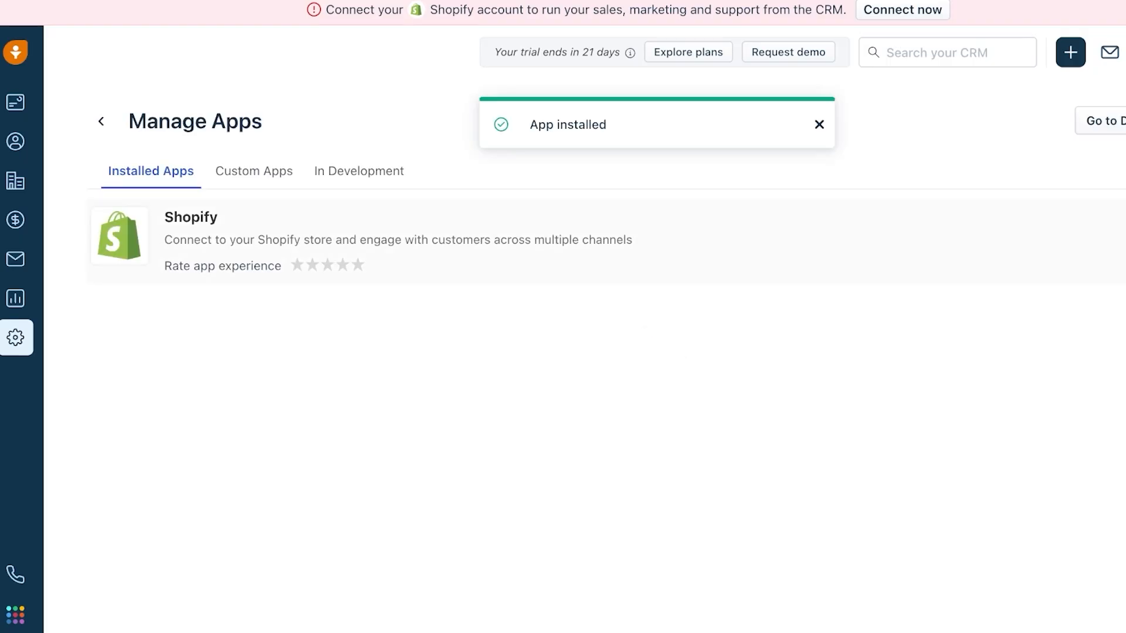
- Dismiss the install notice and open the Shopify app's Edit settings to verify the connection
click(907, 241)
click(1096, 281)
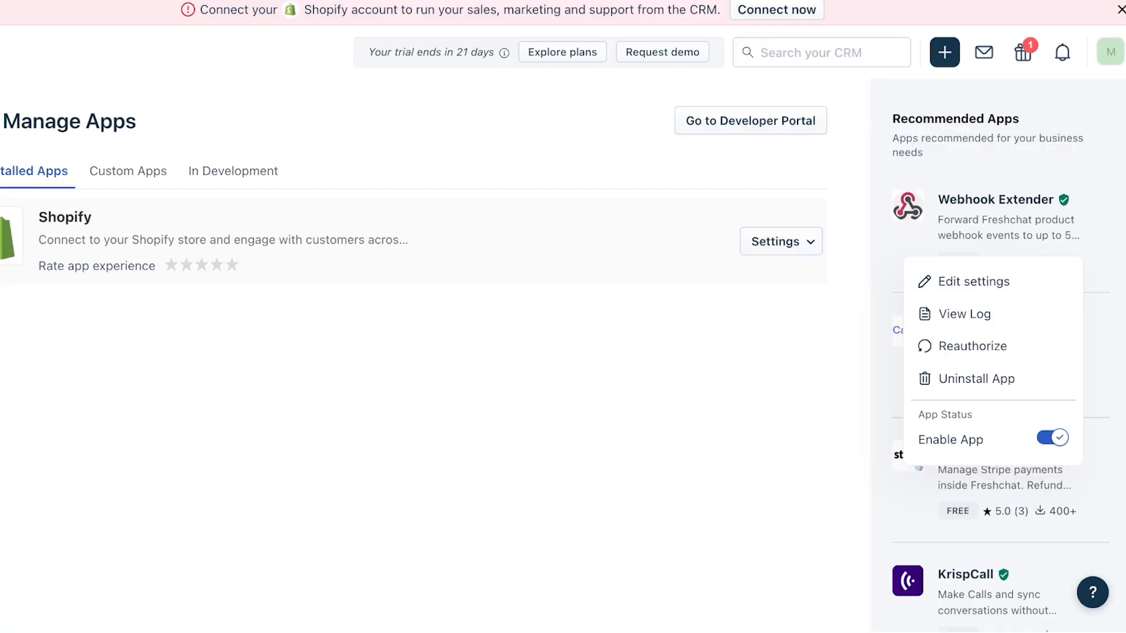
click(781, 240)
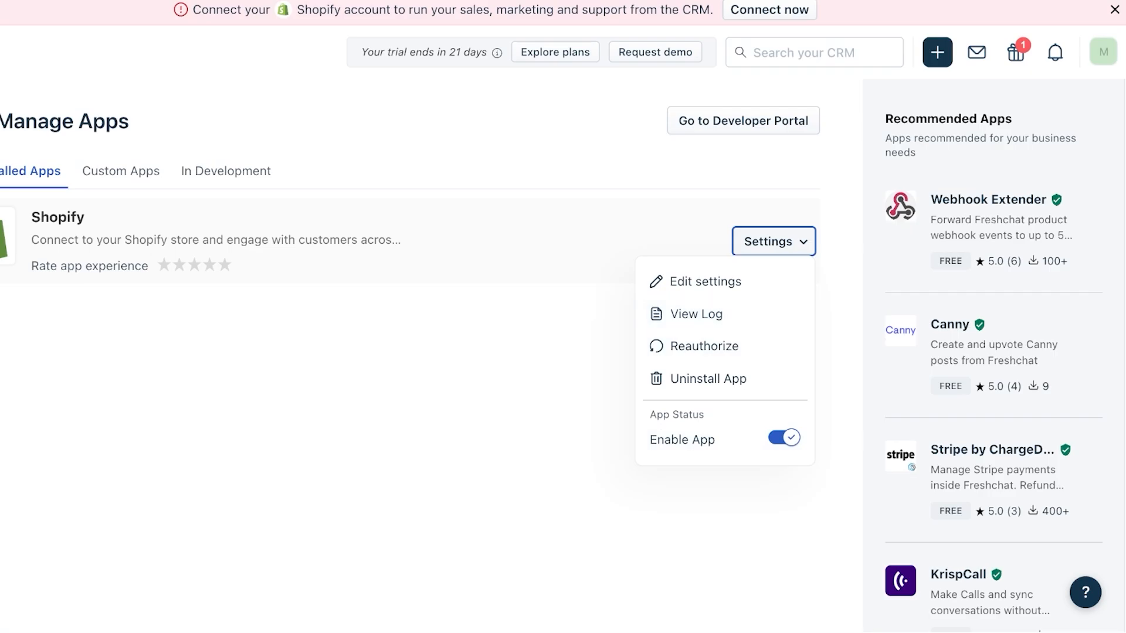
click(706, 282)
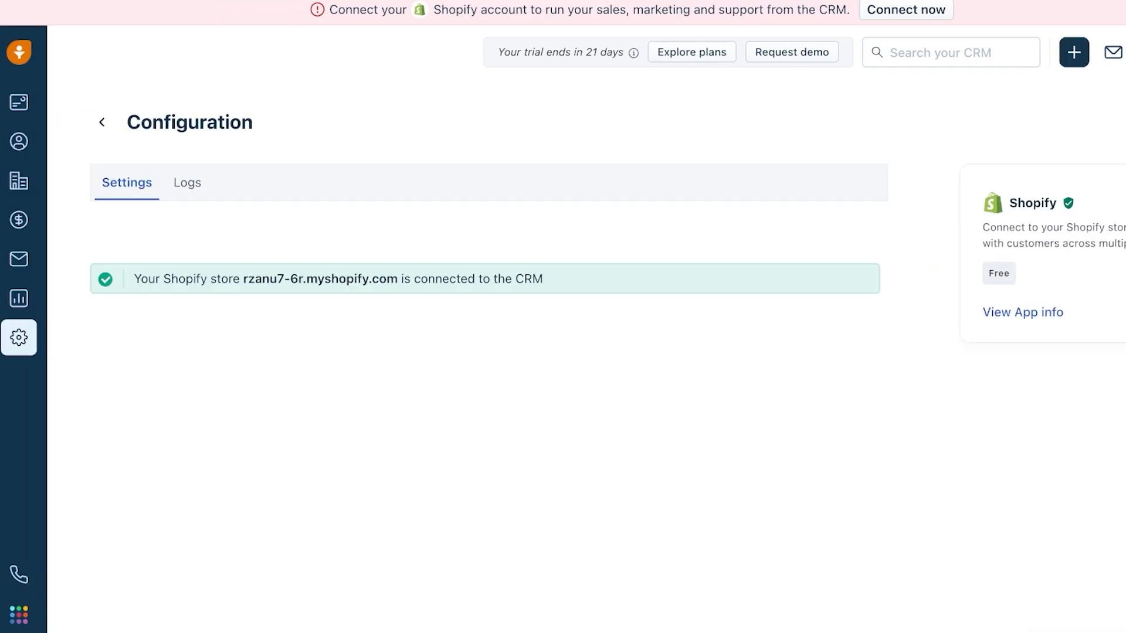
click(19, 102)
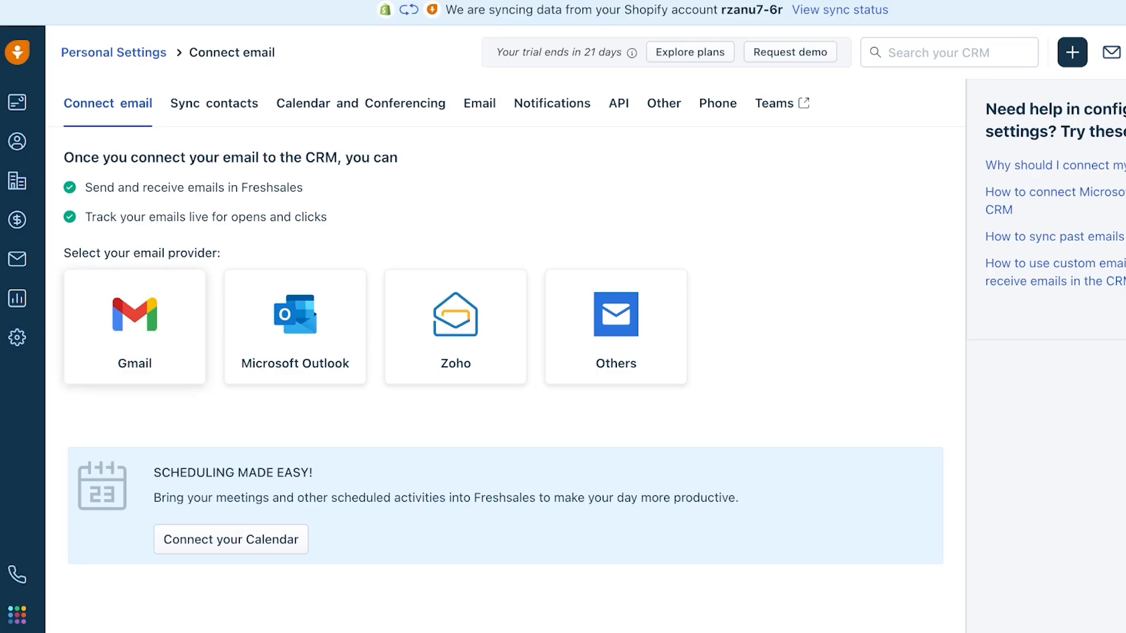
- Connect Gmail with 2-way email sync, leaving Google Contacts and Google Calendar unticked
click(134, 327)
click(747, 314)
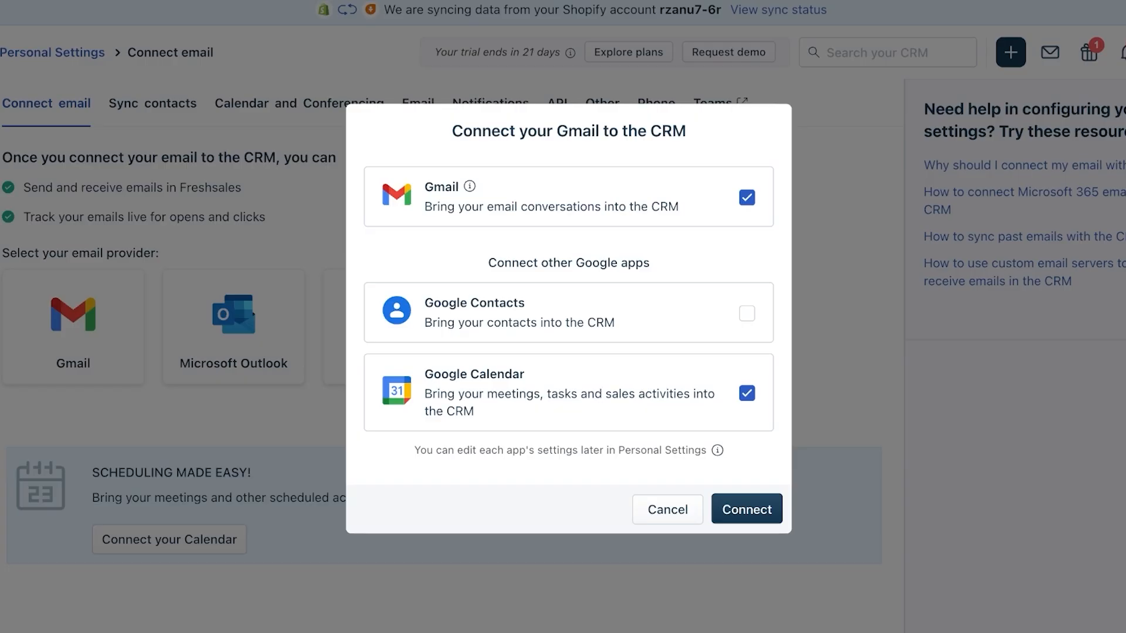
click(747, 394)
click(747, 509)
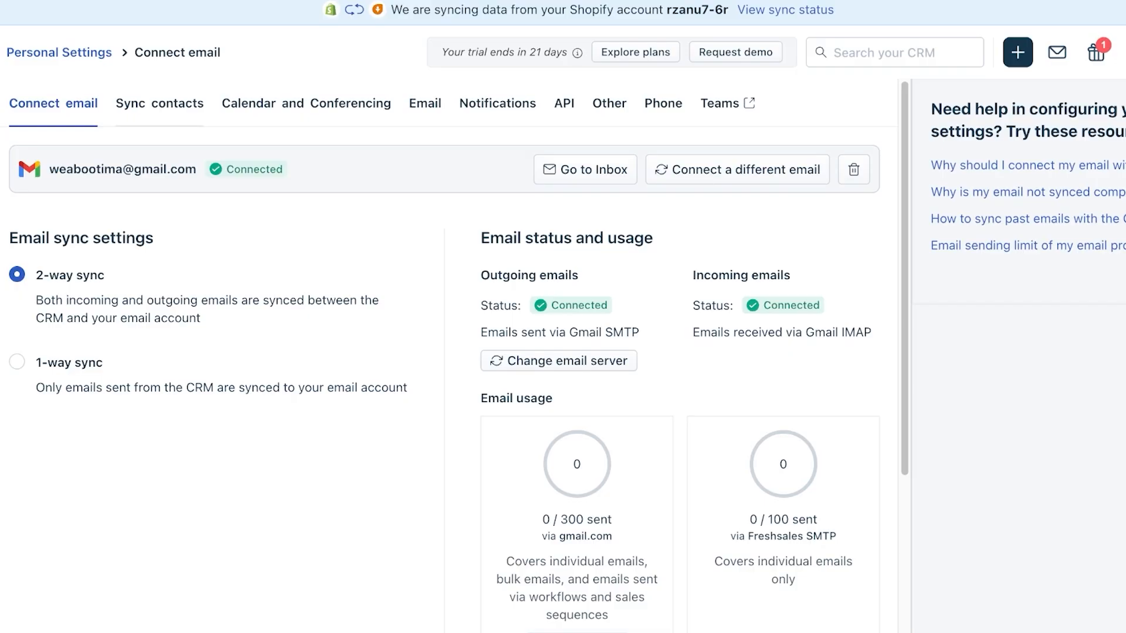
- Look over the Sync contacts and Calendar and Conferencing options, then go to Admin Settings
click(160, 104)
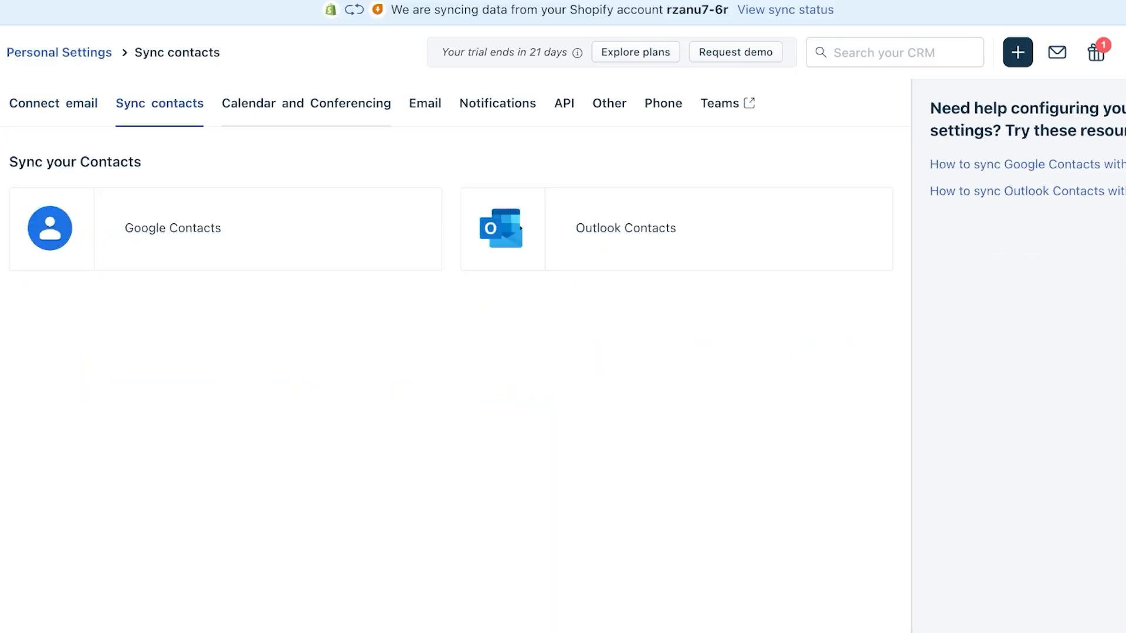
click(306, 103)
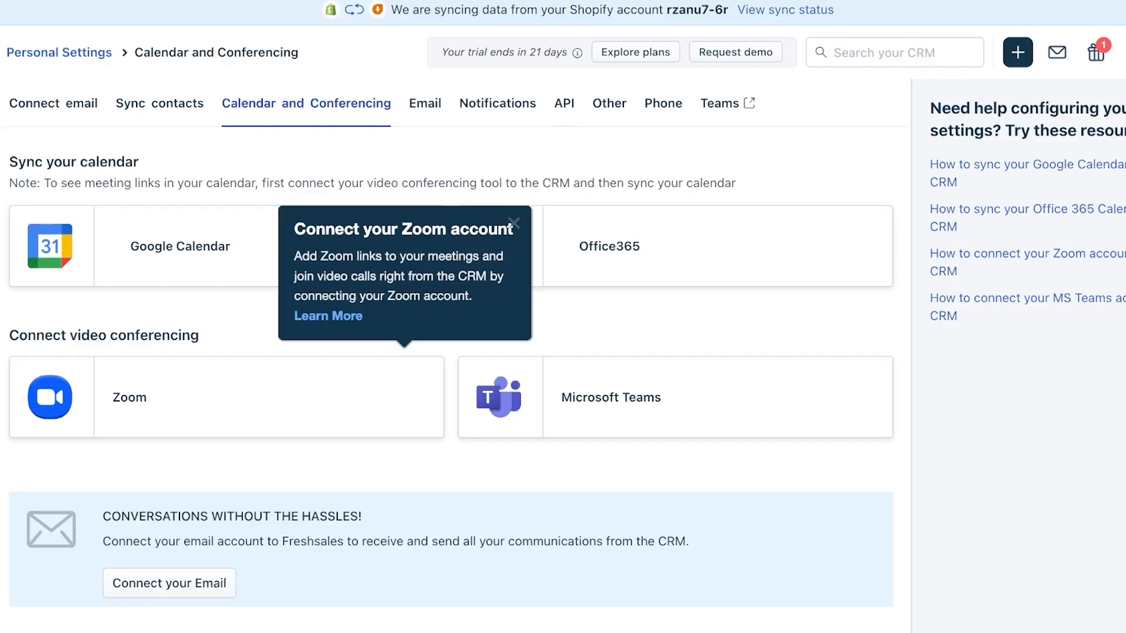
click(18, 614)
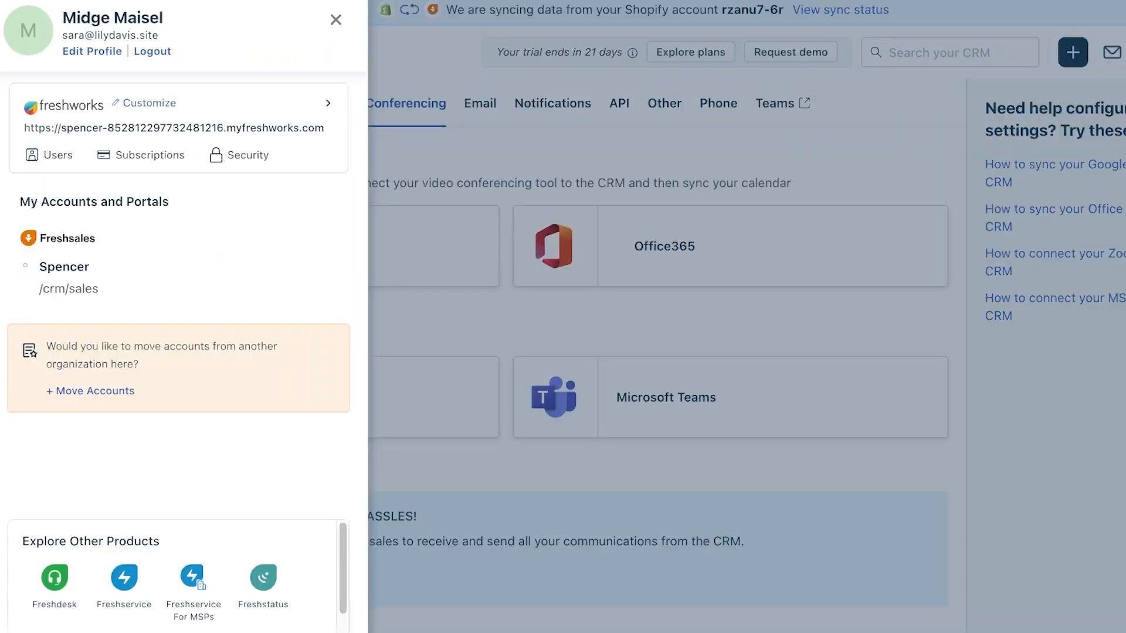
click(334, 20)
click(18, 337)
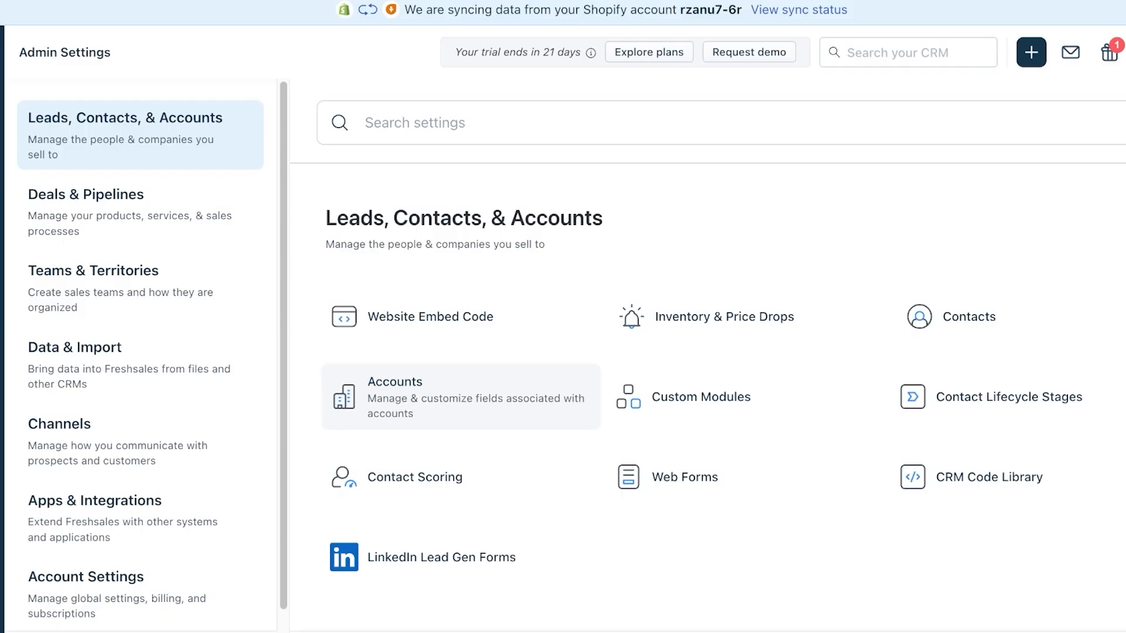
- In the Contacts field settings, start adding a new custom Text field
click(932, 316)
scroll(563, 352, down, 3)
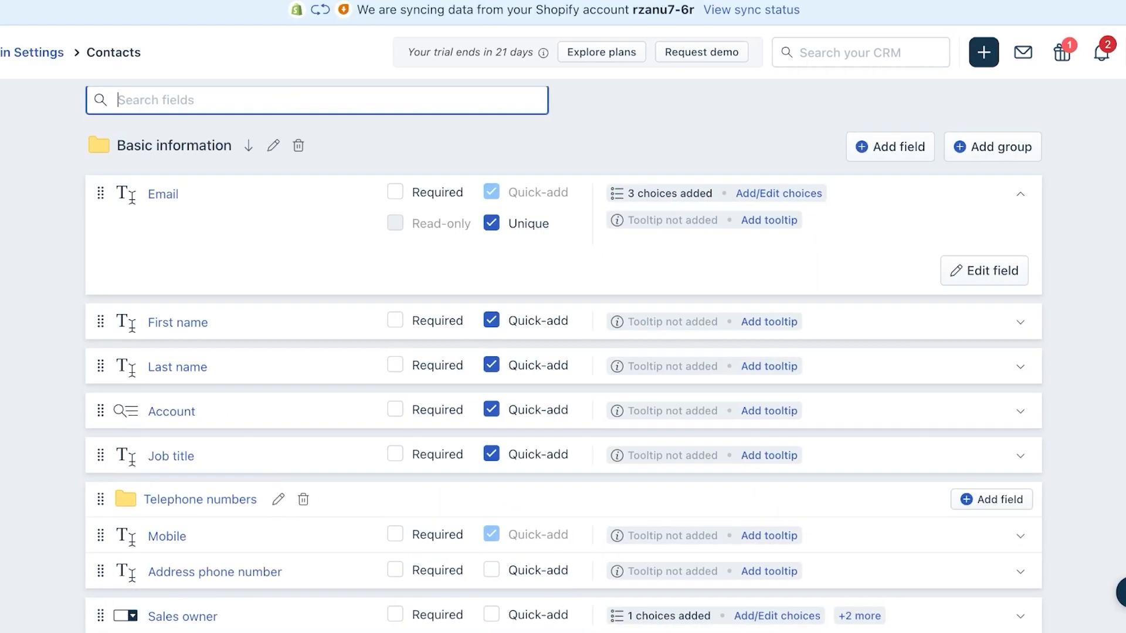
scroll(563, 352, down, 10)
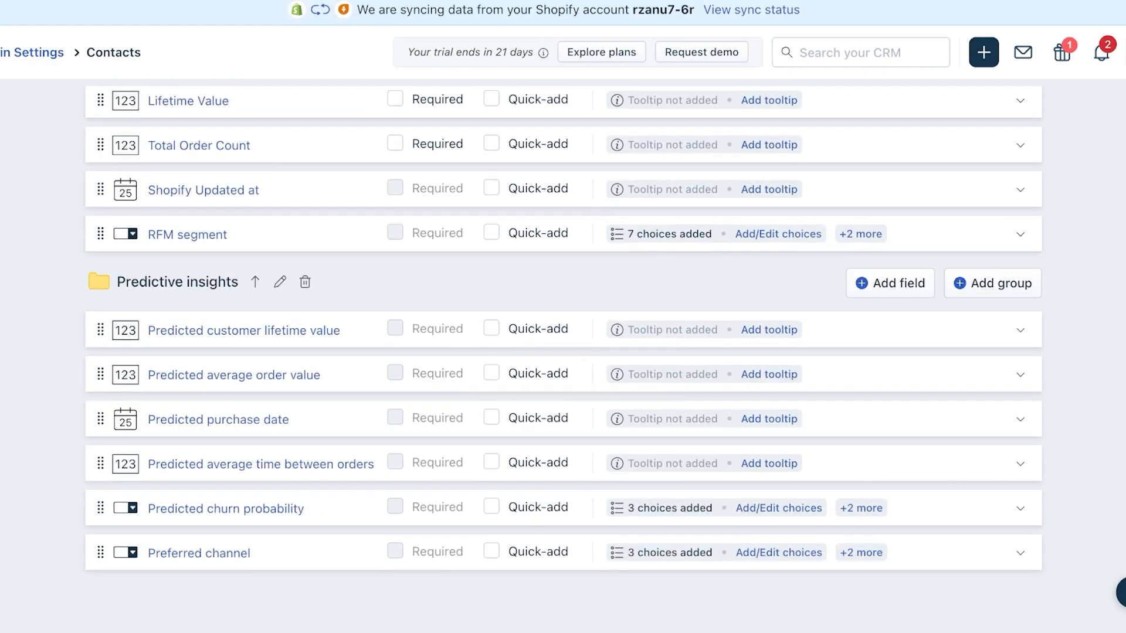
scroll(563, 352, up, 8)
scroll(563, 352, up, 5)
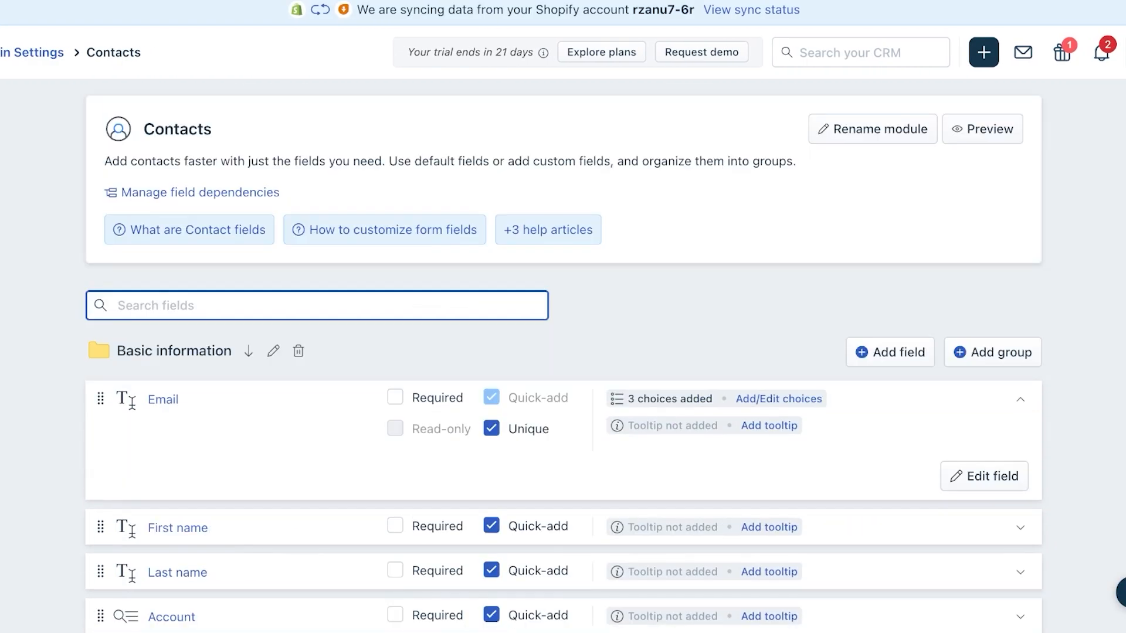
click(884, 352)
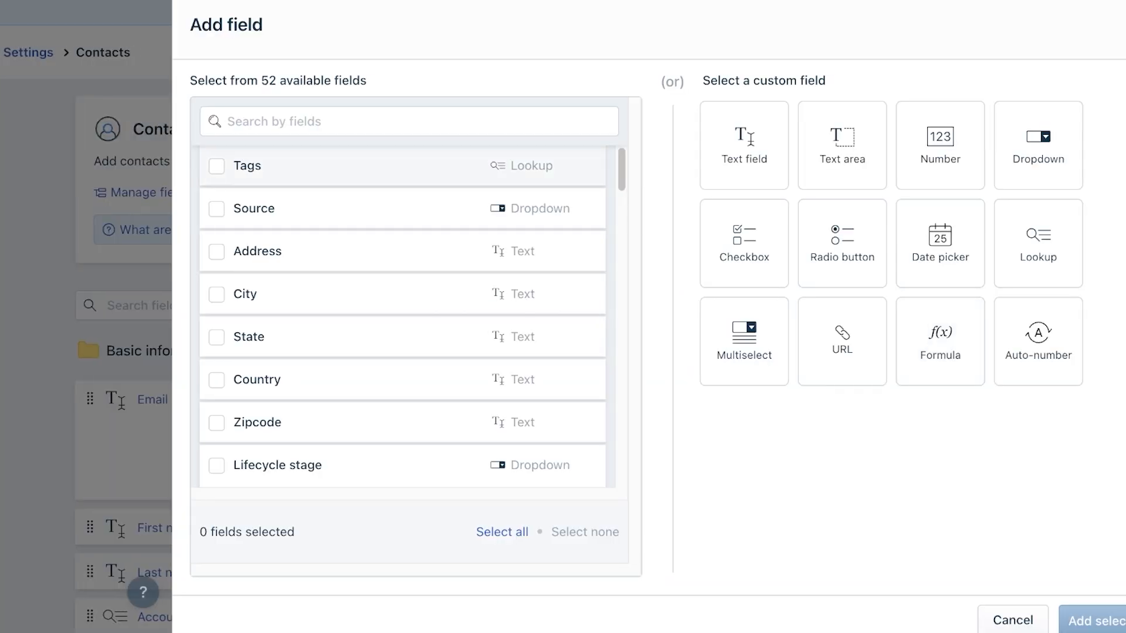
drag(655, 153, 692, 150)
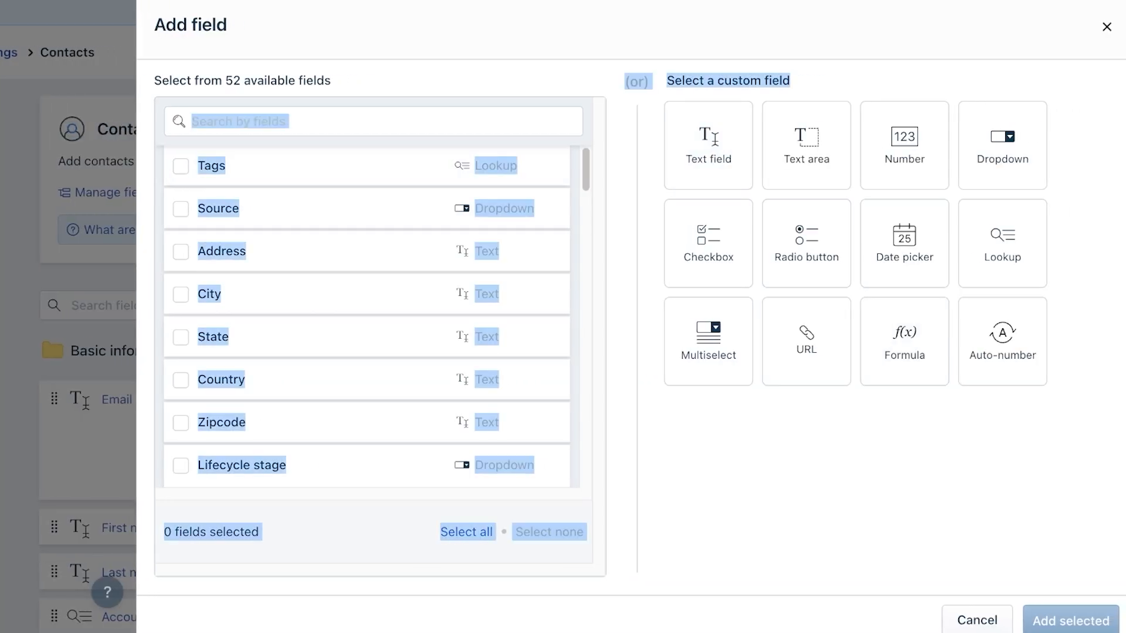
click(708, 145)
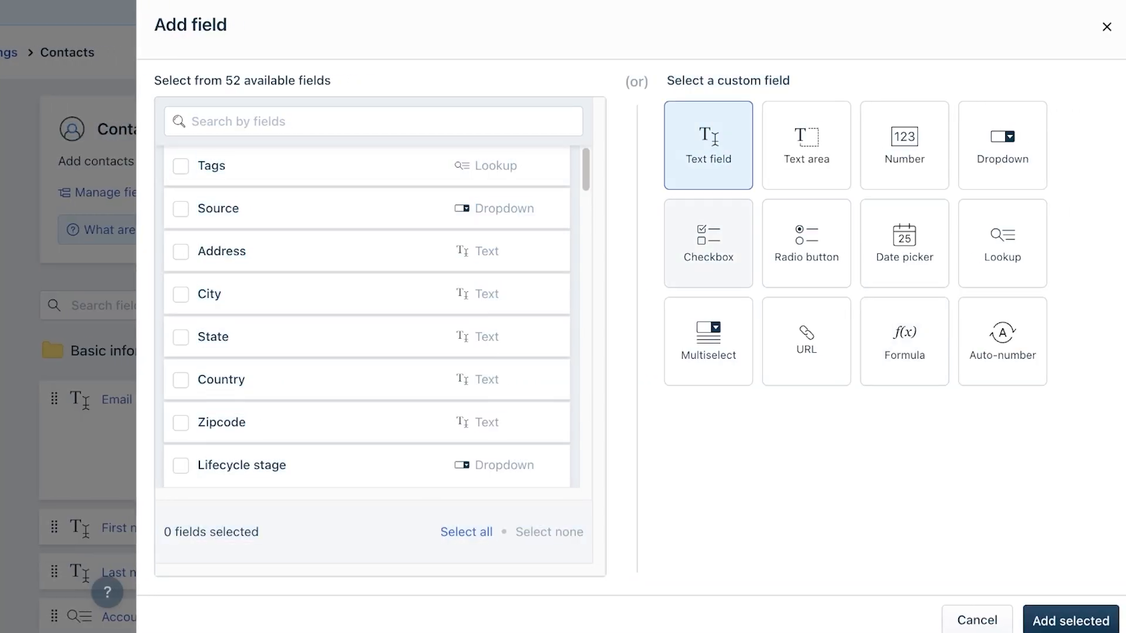
- Fill in a text field labelled 'State' with placeholder 'Ohio' and try to save it
click(1070, 621)
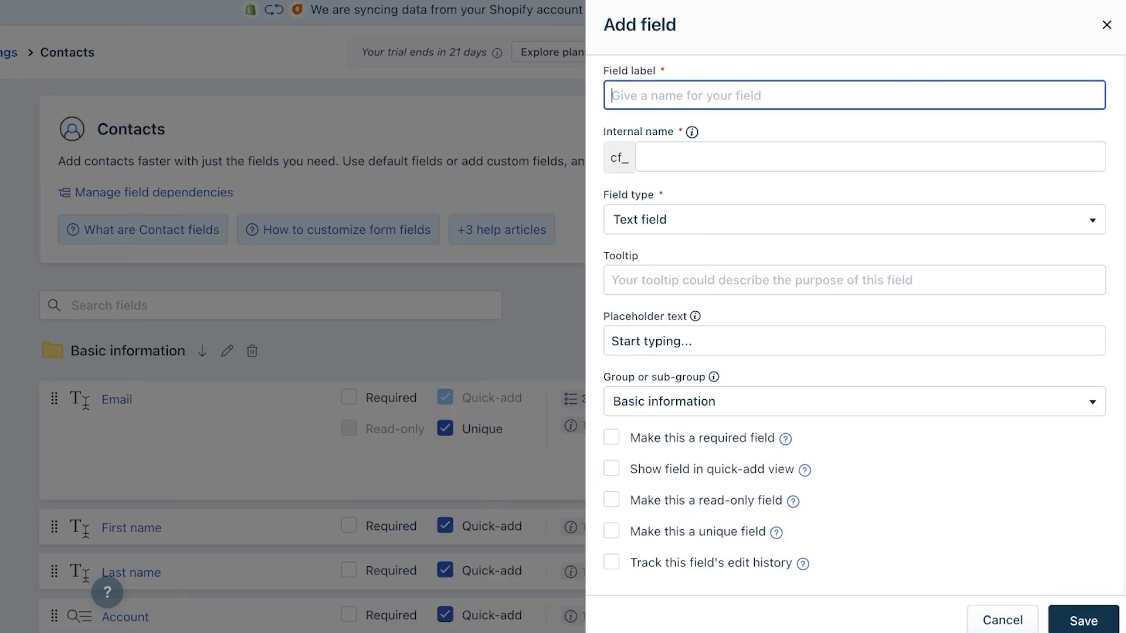
text(State)
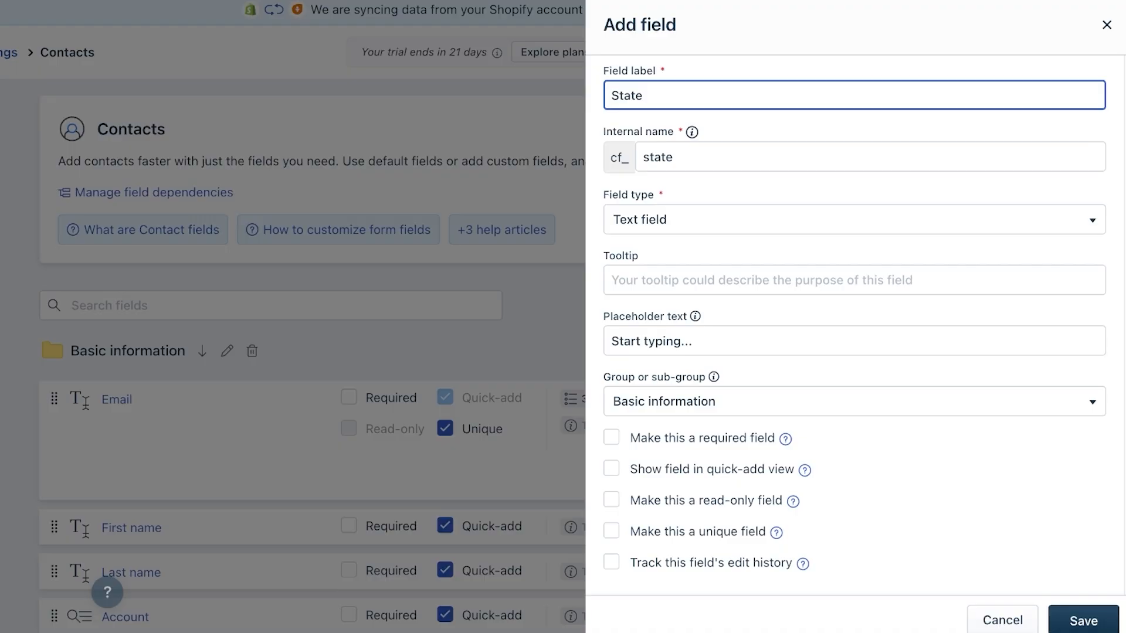
click(854, 220)
click(854, 220)
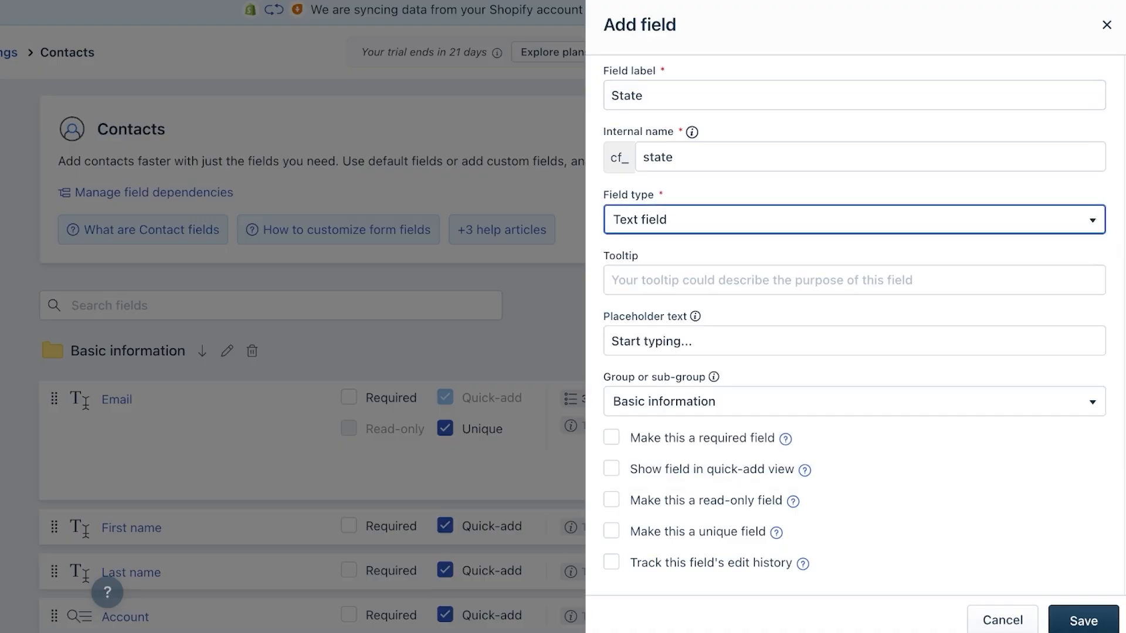
click(703, 341)
key(ctrl+a)
key(BackSpace)
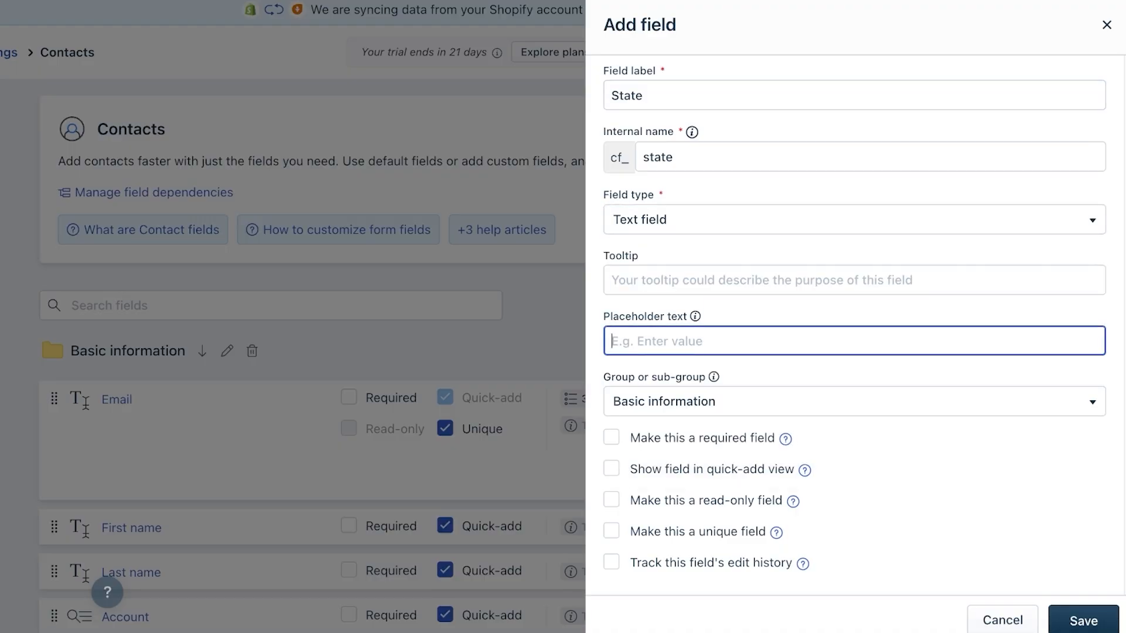
text(Ohio)
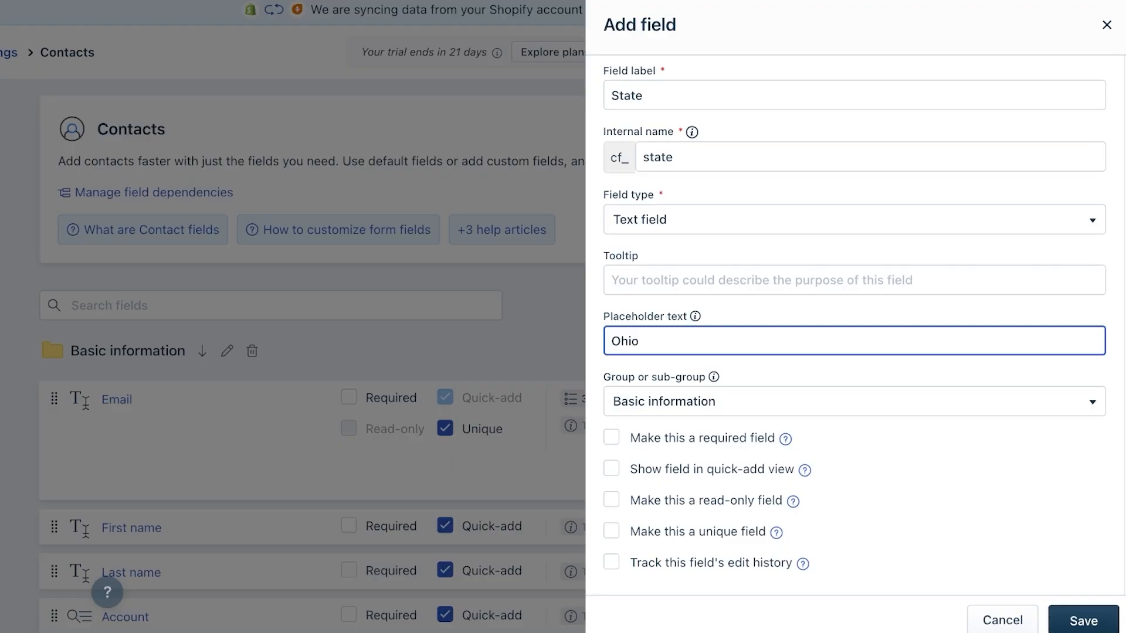
click(1082, 620)
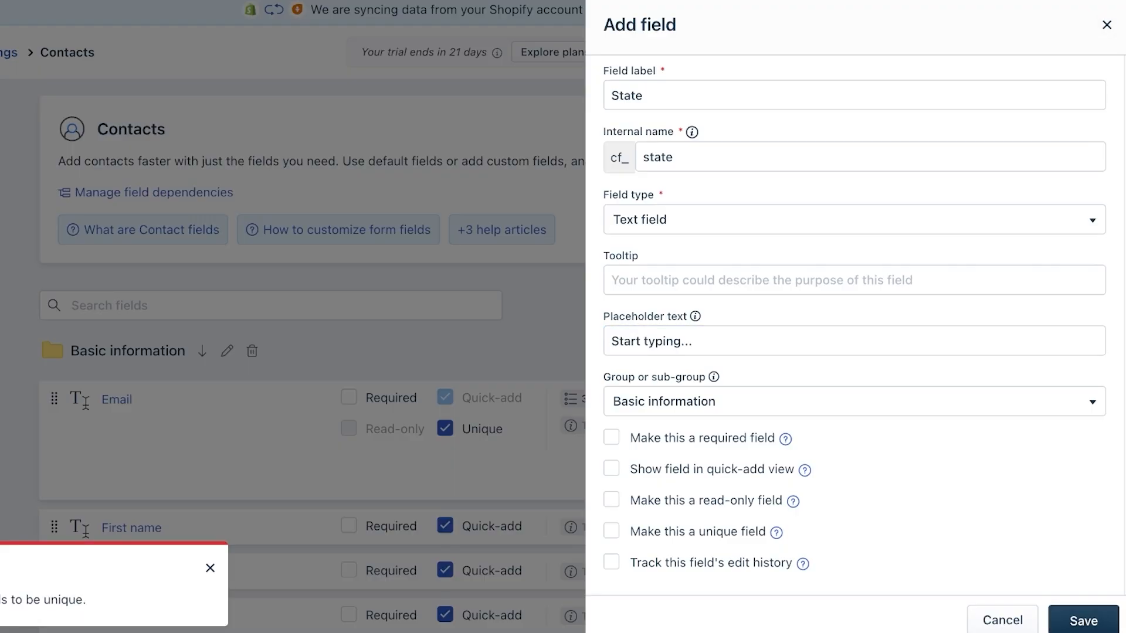
- Rename the field label to 'State/Province' so it is unique, and save it
click(704, 95)
text(0)
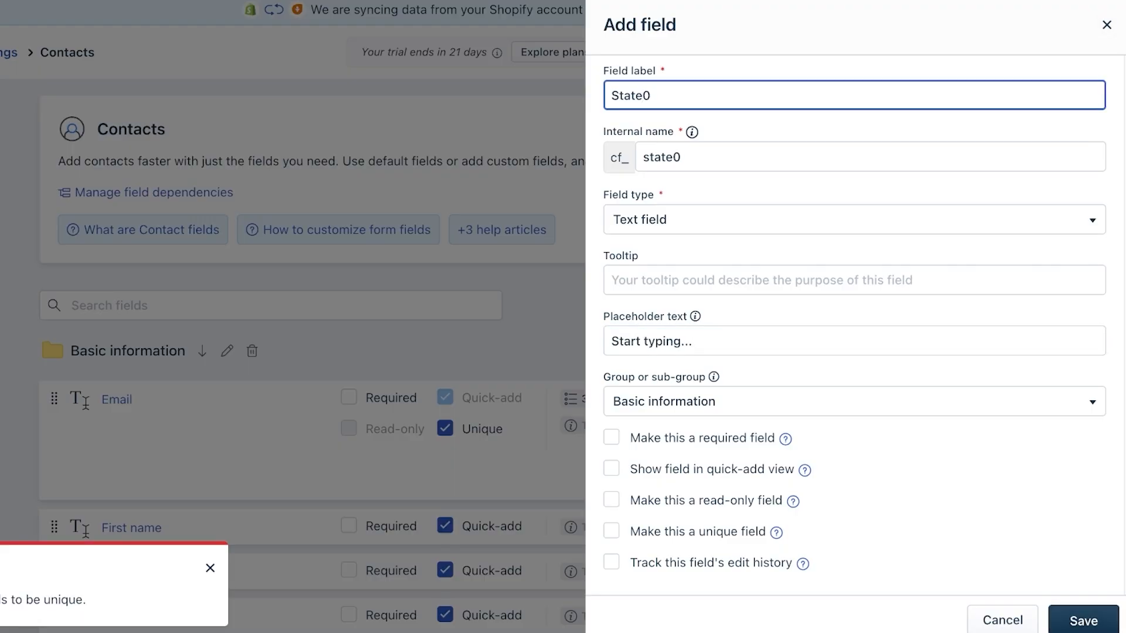
key(BackSpace)
text(/Province)
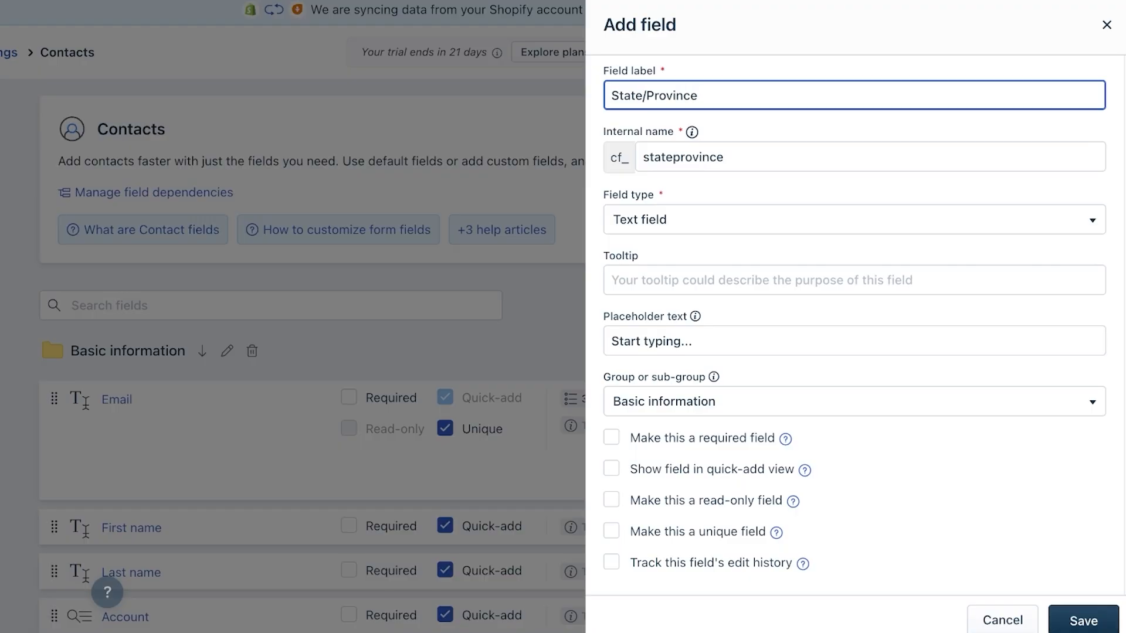
click(1083, 620)
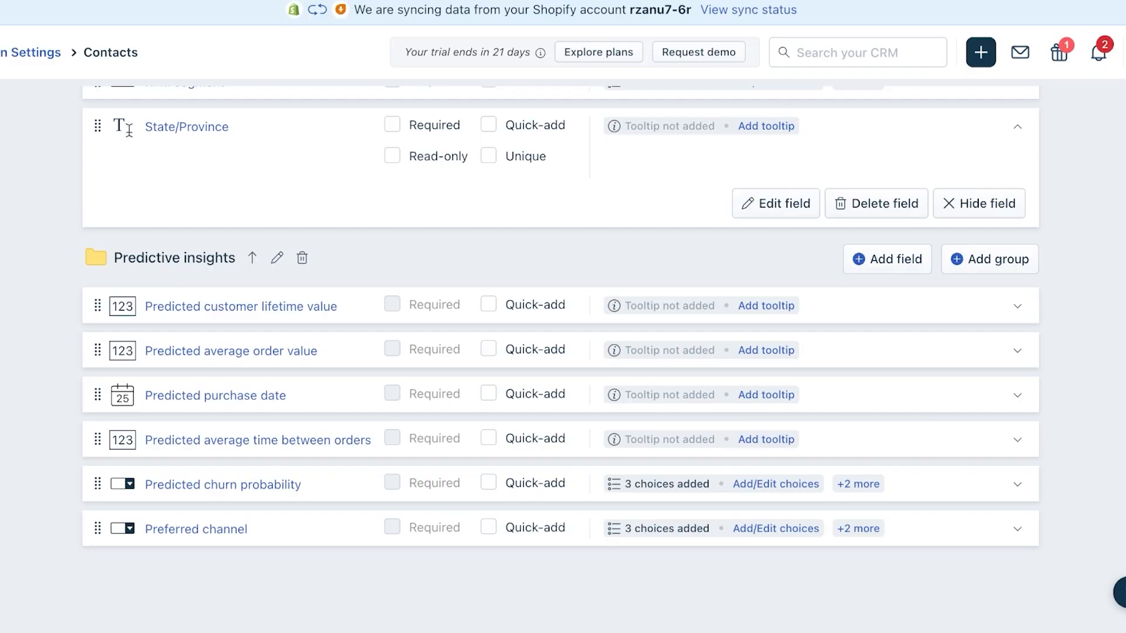
- Mark Last name and Email as required contact fields, confirming each change
scroll(560, 352, up, 4)
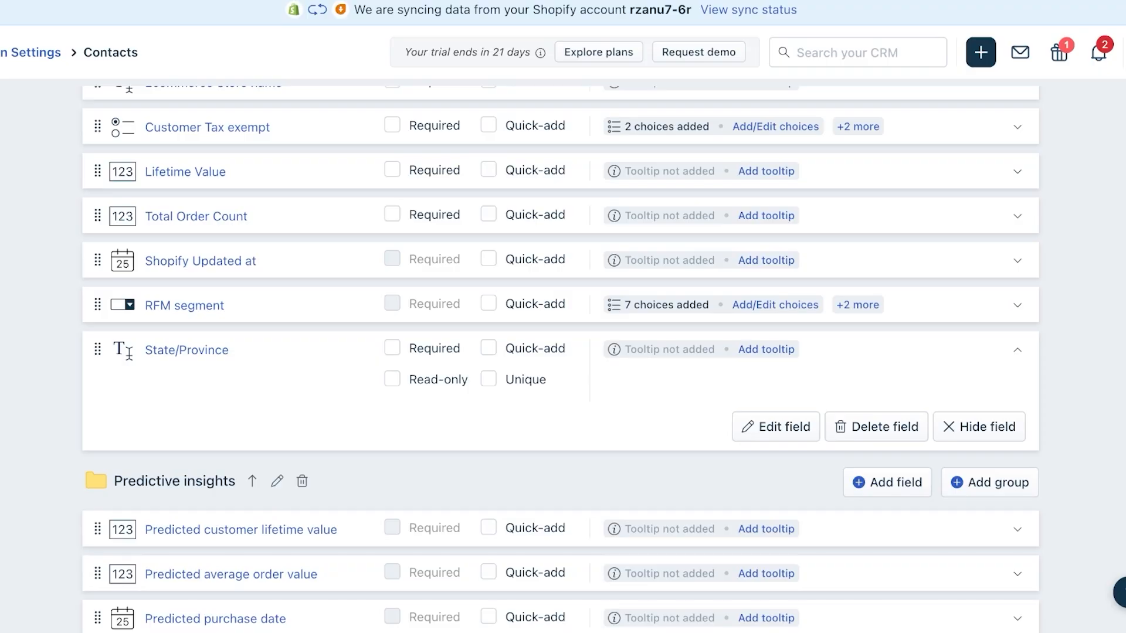
scroll(560, 358, up, 11)
scroll(560, 357, down, 11)
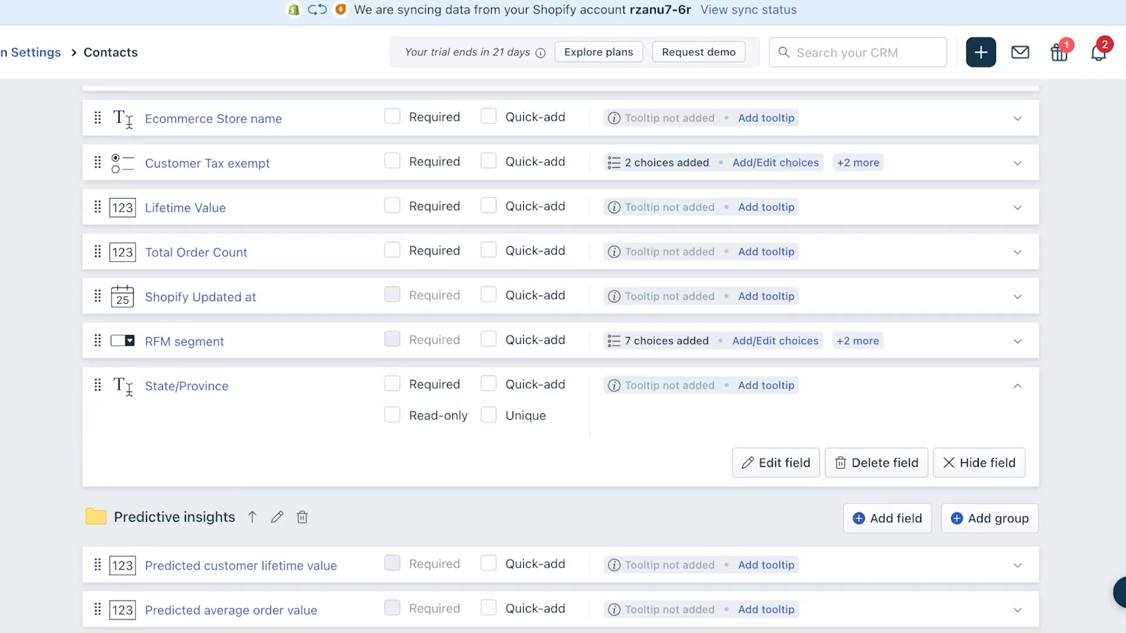
scroll(560, 357, up, 8)
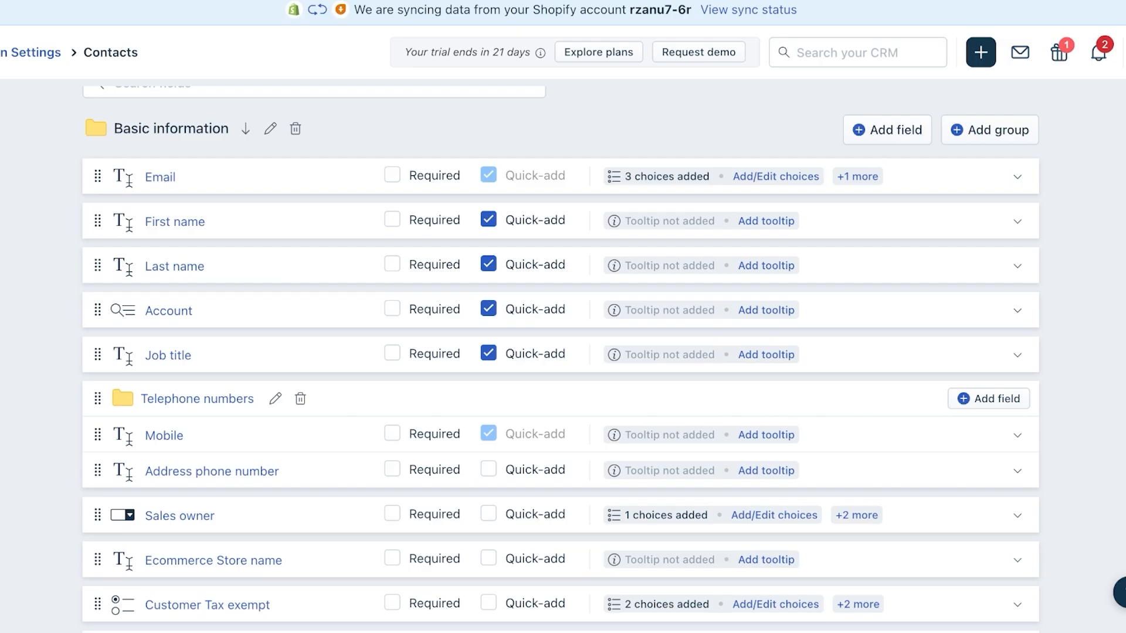
click(392, 264)
click(760, 189)
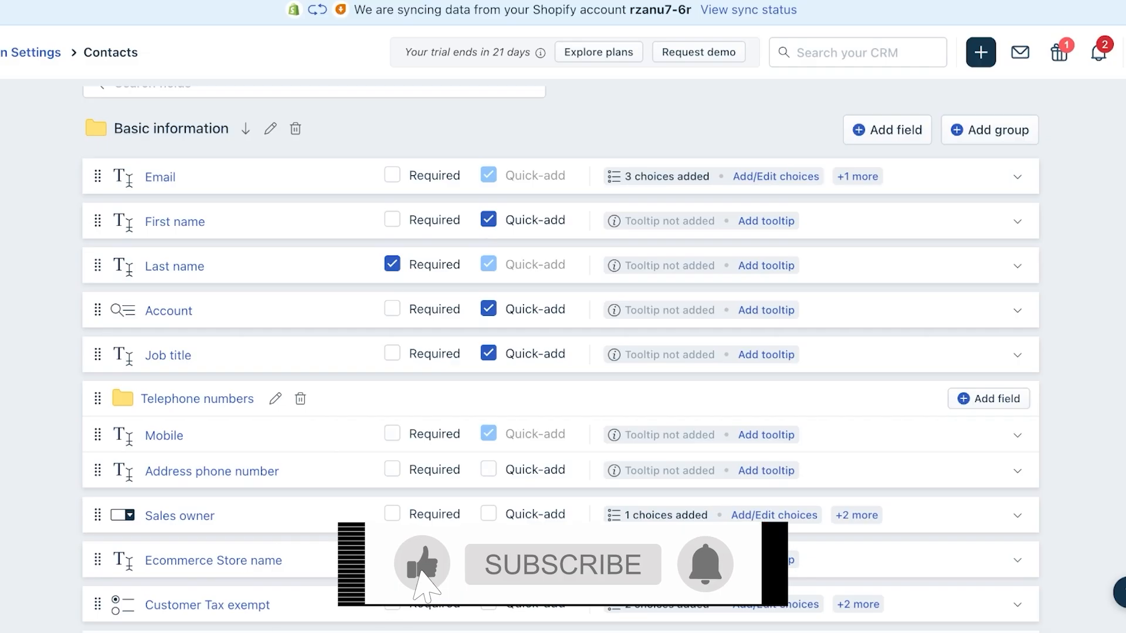
click(392, 175)
click(760, 187)
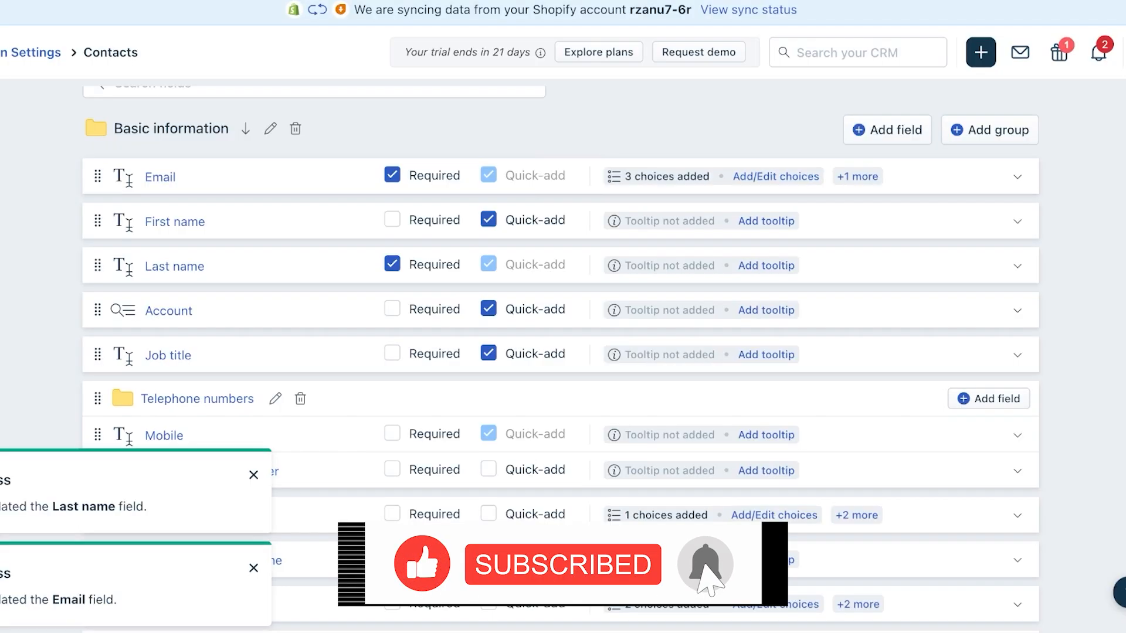
- Return to the Admin Settings overview
scroll(561, 359, down, 6)
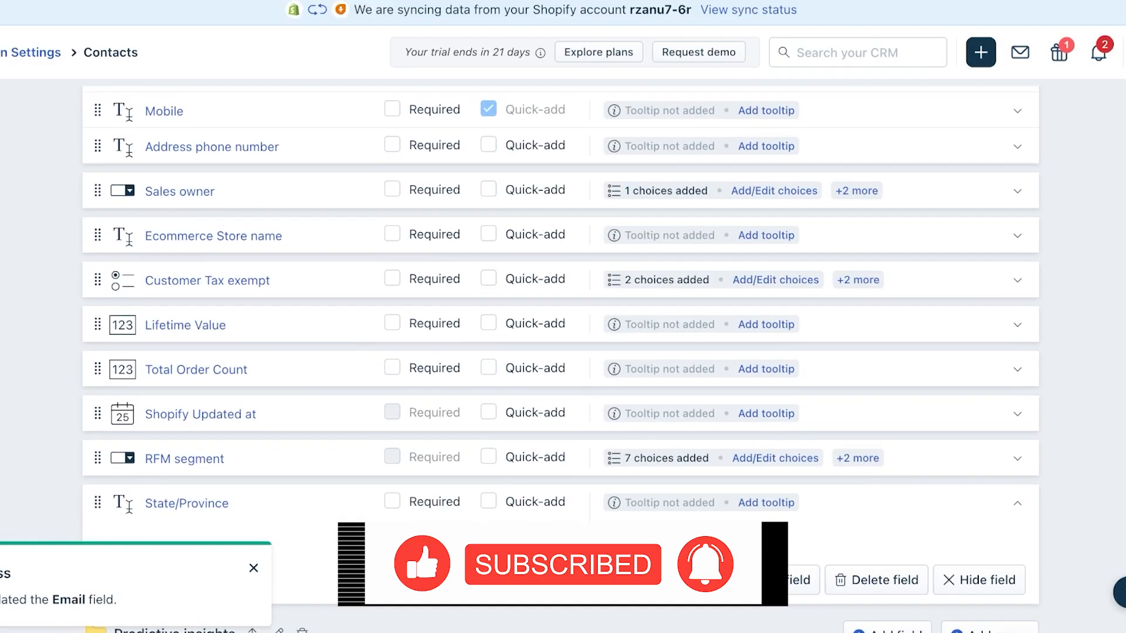
scroll(561, 359, down, 7)
scroll(561, 359, up, 17)
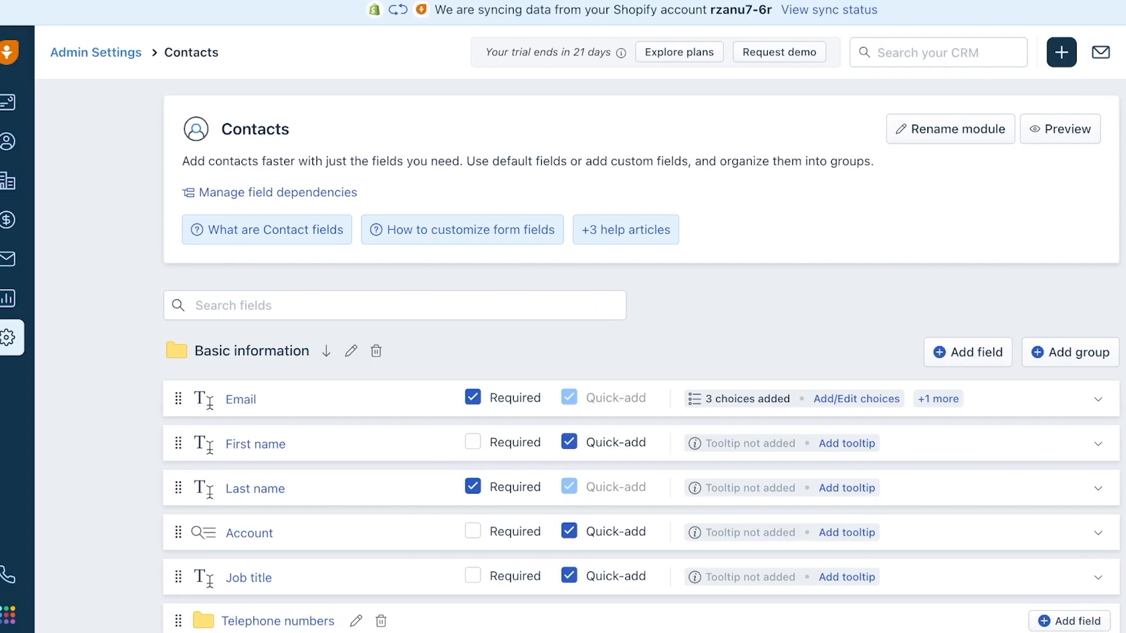
click(28, 53)
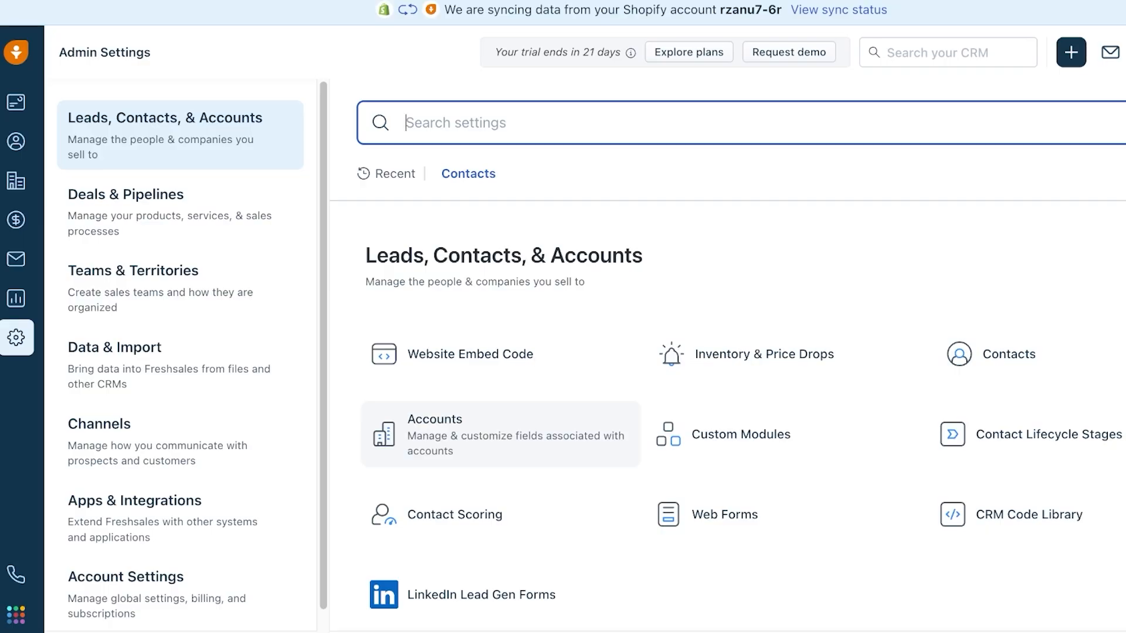
- Open Deals & Pipelines > Pipelines and review the Default Pipeline's seven stages, New 20% to Lost 0%
click(180, 211)
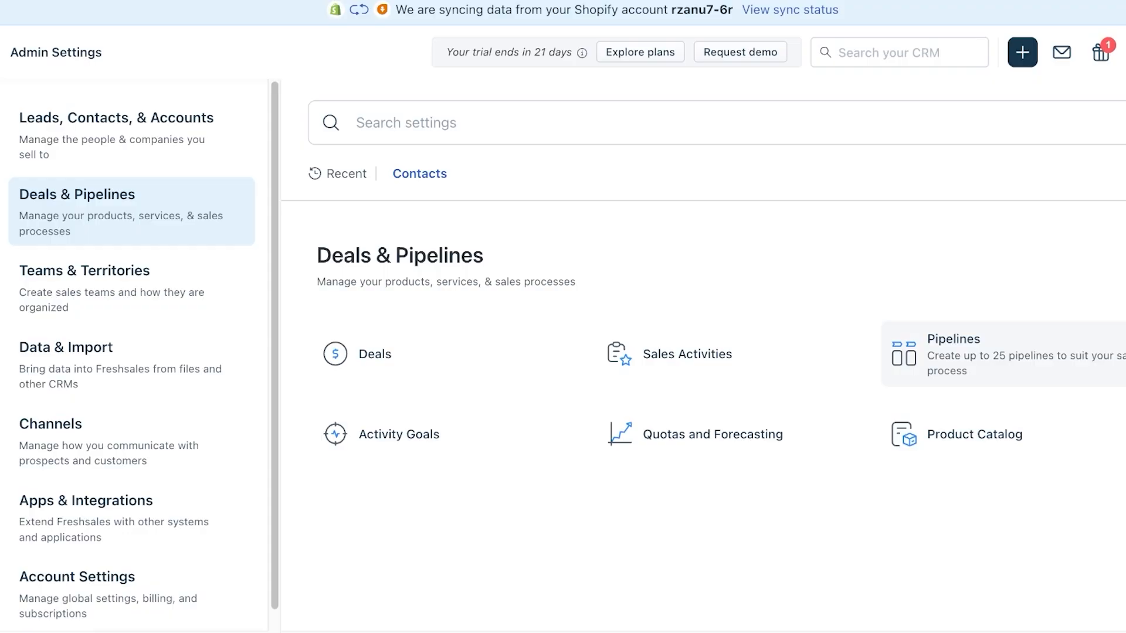
click(967, 355)
scroll(457, 375, down, 4)
scroll(457, 375, up, 4)
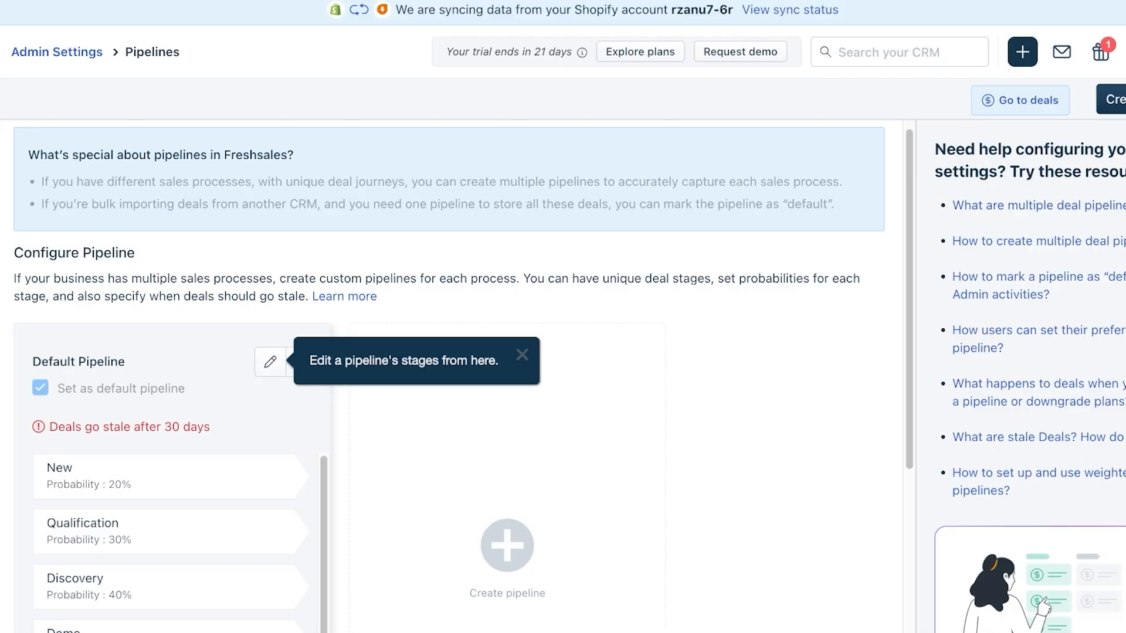
scroll(457, 375, down, 4)
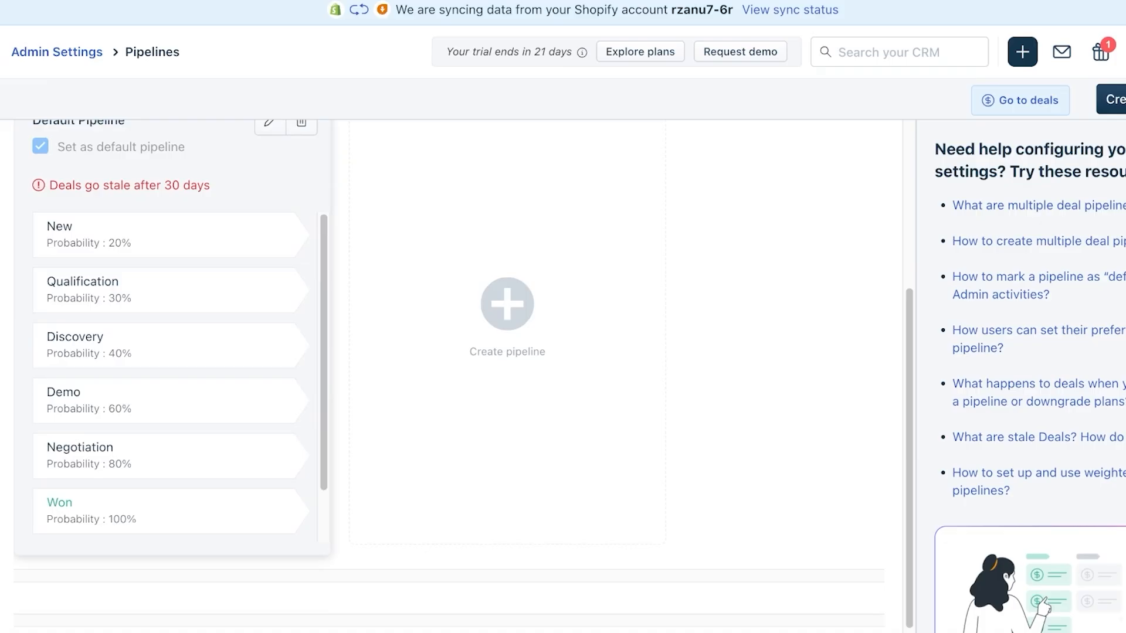
scroll(170, 376, down, 1)
scroll(170, 375, down, 1)
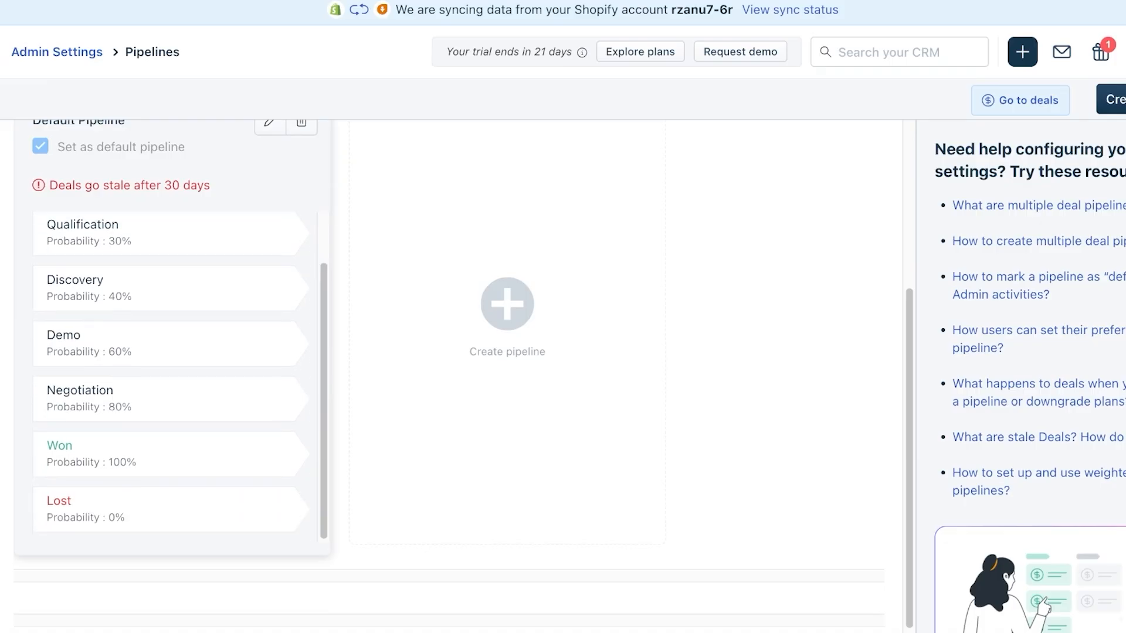
scroll(458, 375, down, 1)
scroll(170, 357, up, 1)
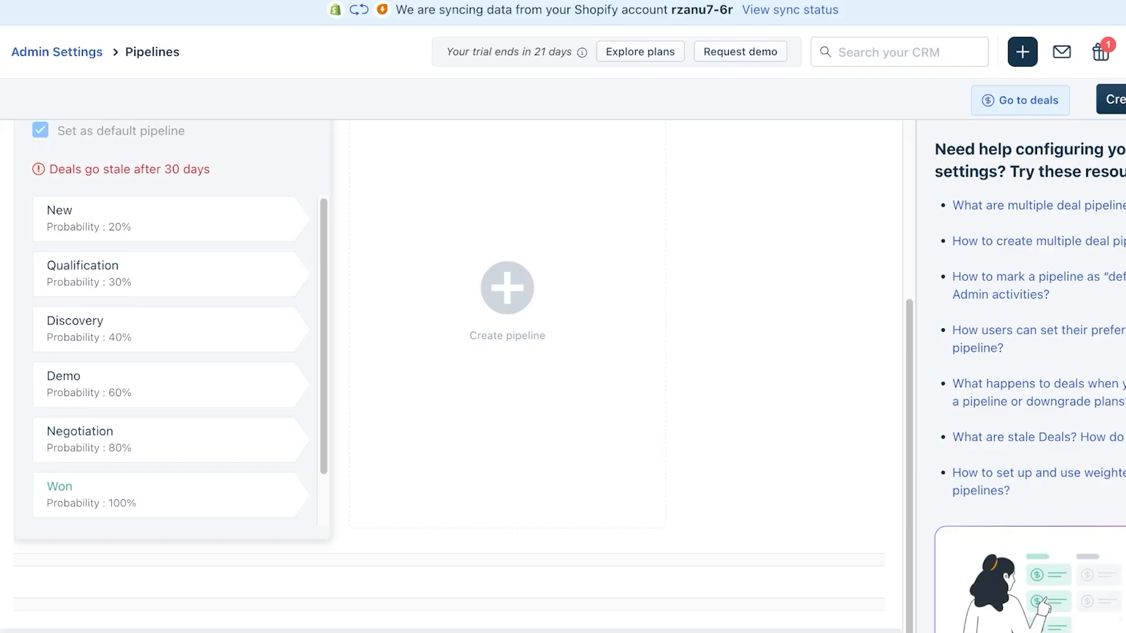
scroll(457, 352, up, 3)
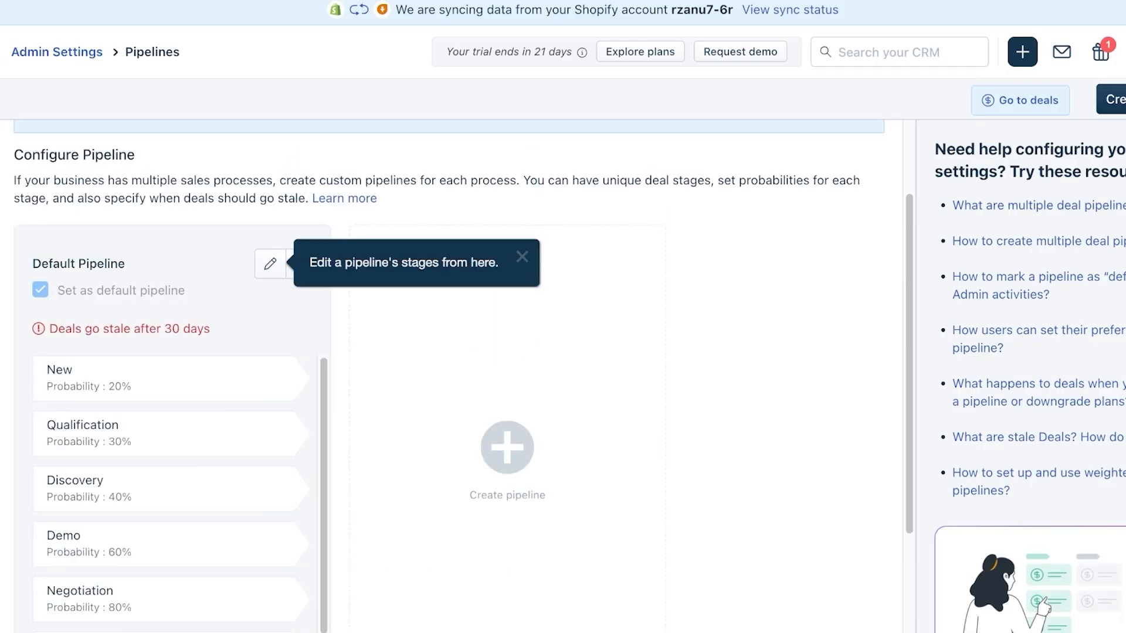
- Start a new pipeline and replace its default name with 'B2B Pipeline'
click(507, 447)
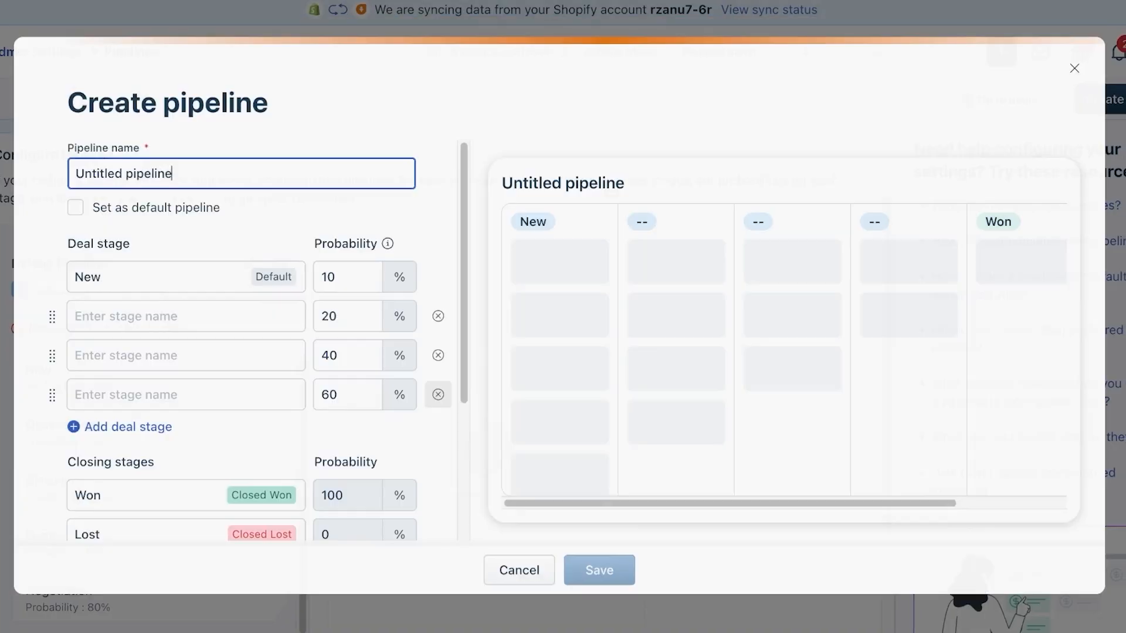
click(1074, 71)
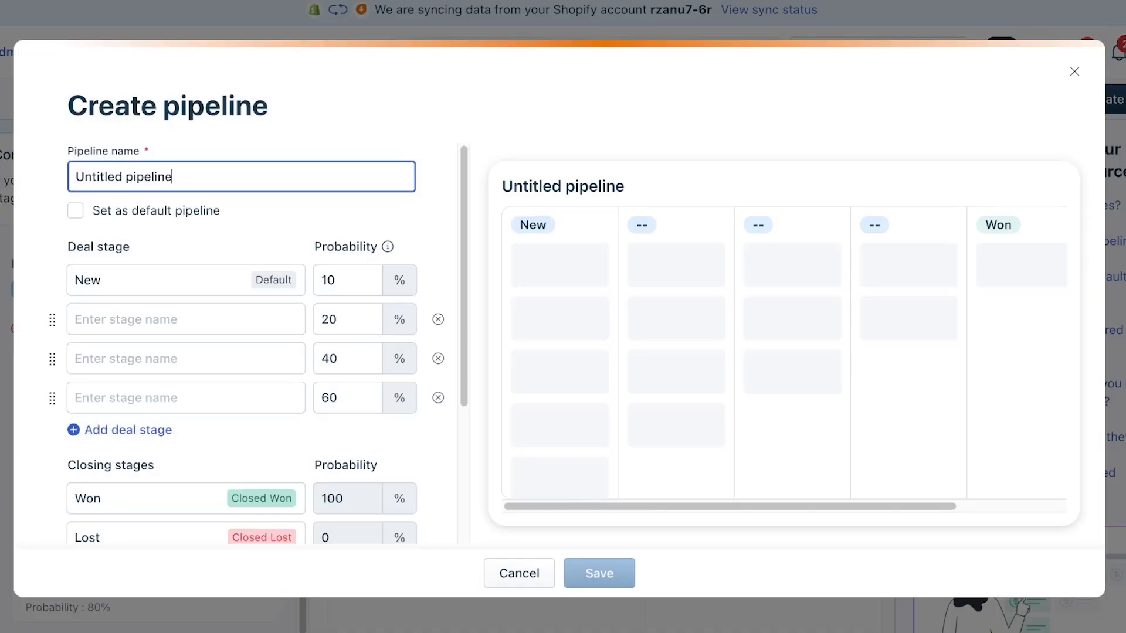
key(ctrl+a)
text(B2B Pipeline)
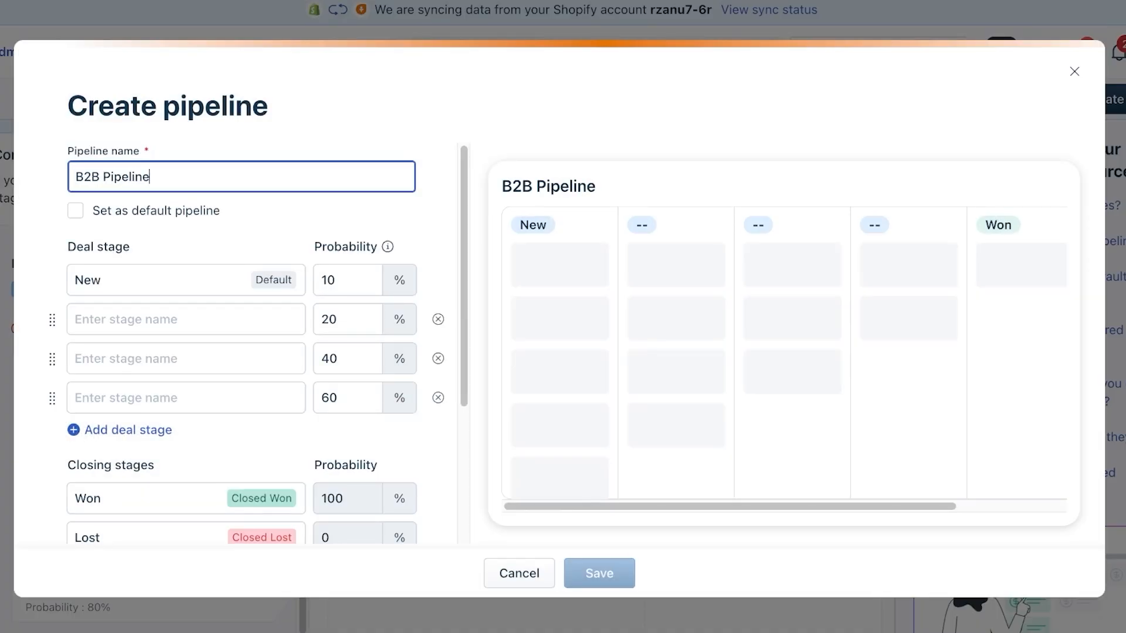
click(104, 280)
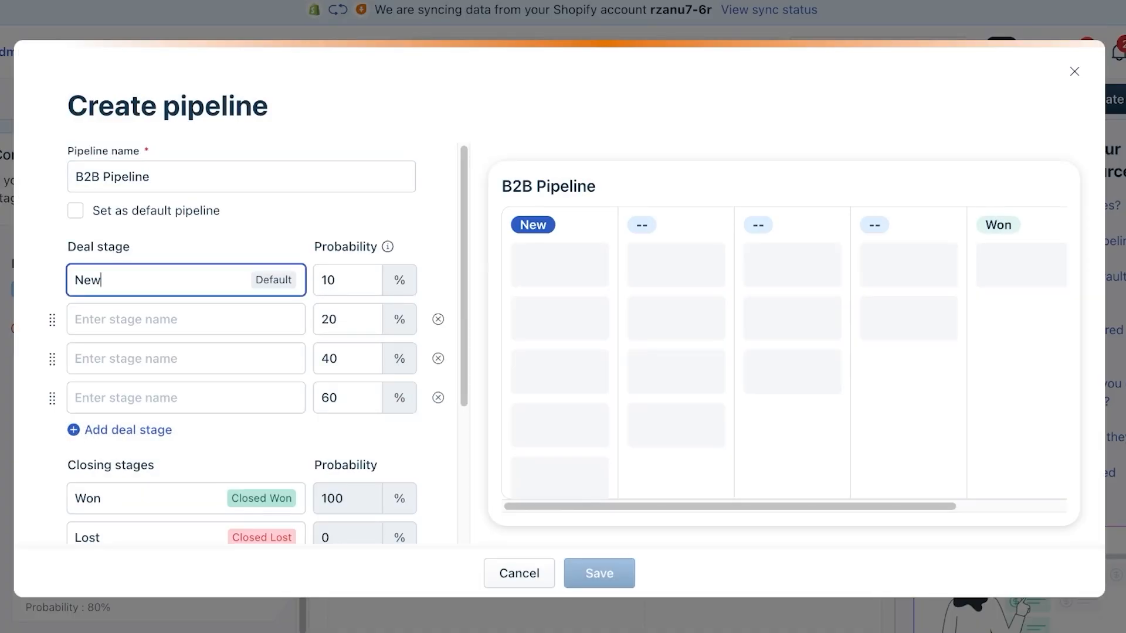
scroll(240, 352, down, 5)
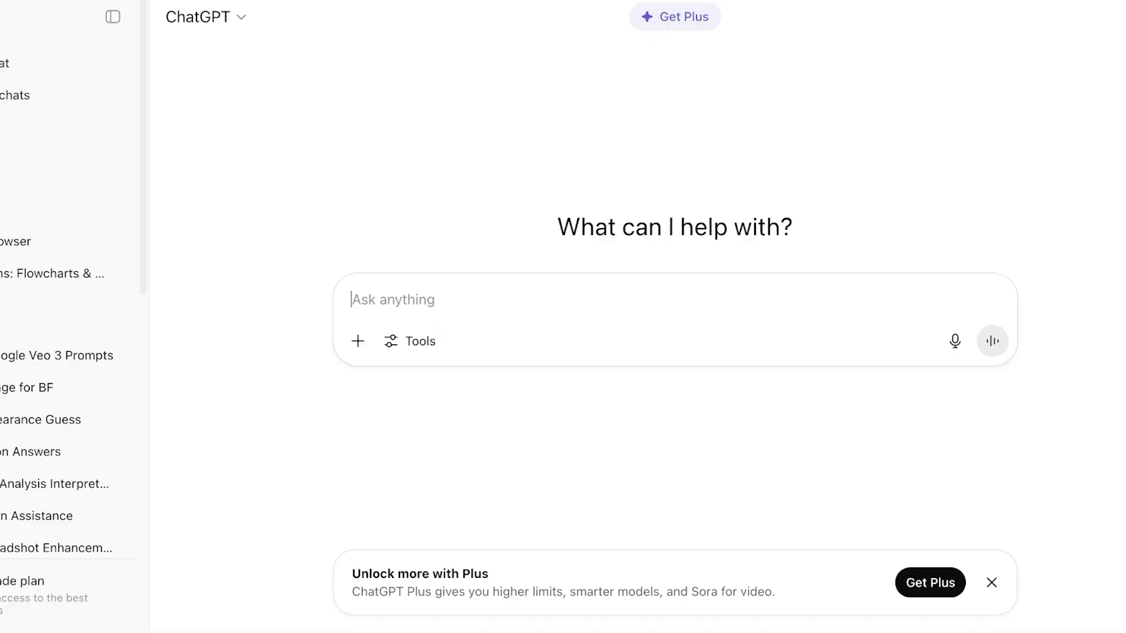
- Ask ChatGPT to 'create a b2b pipeline w/ stages'
text(create )
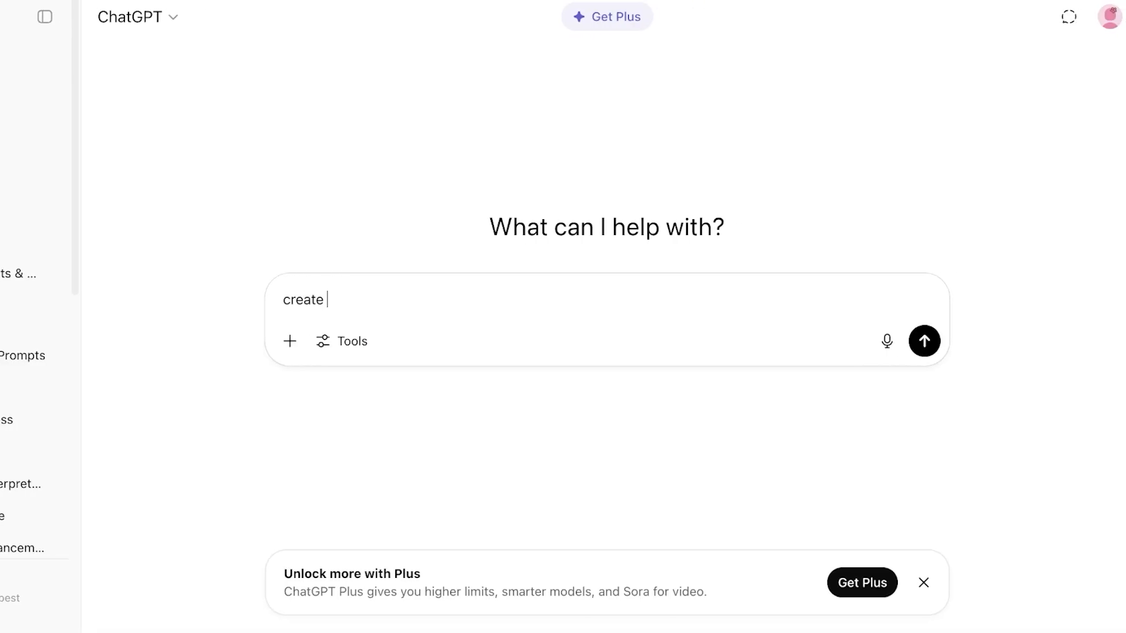
text(a b2b pipeline w/ stages)
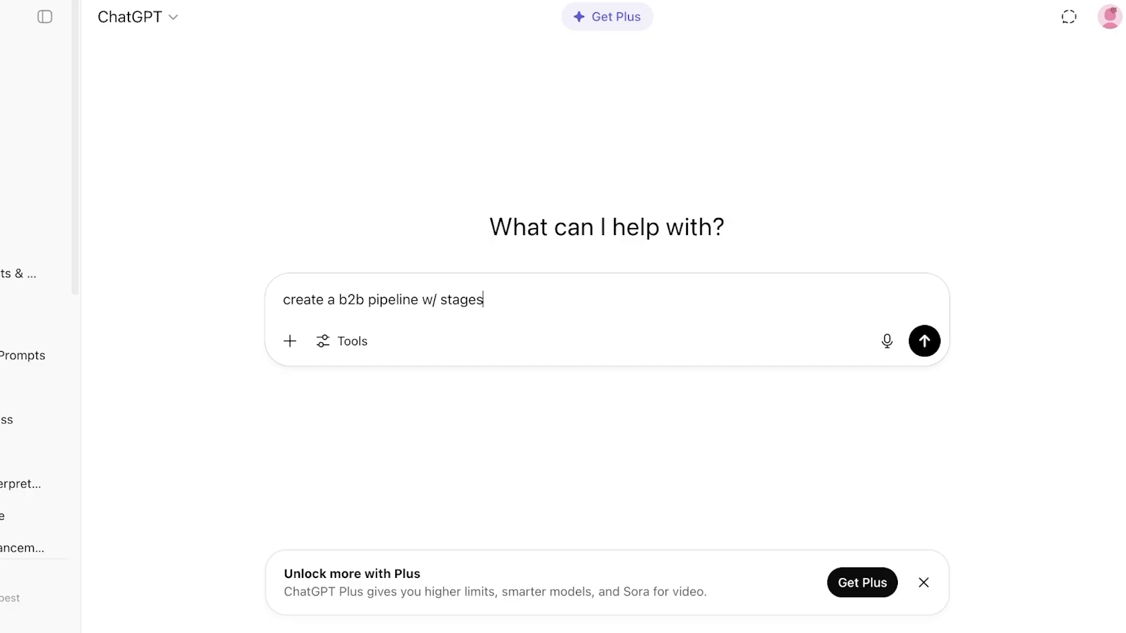
key(Return)
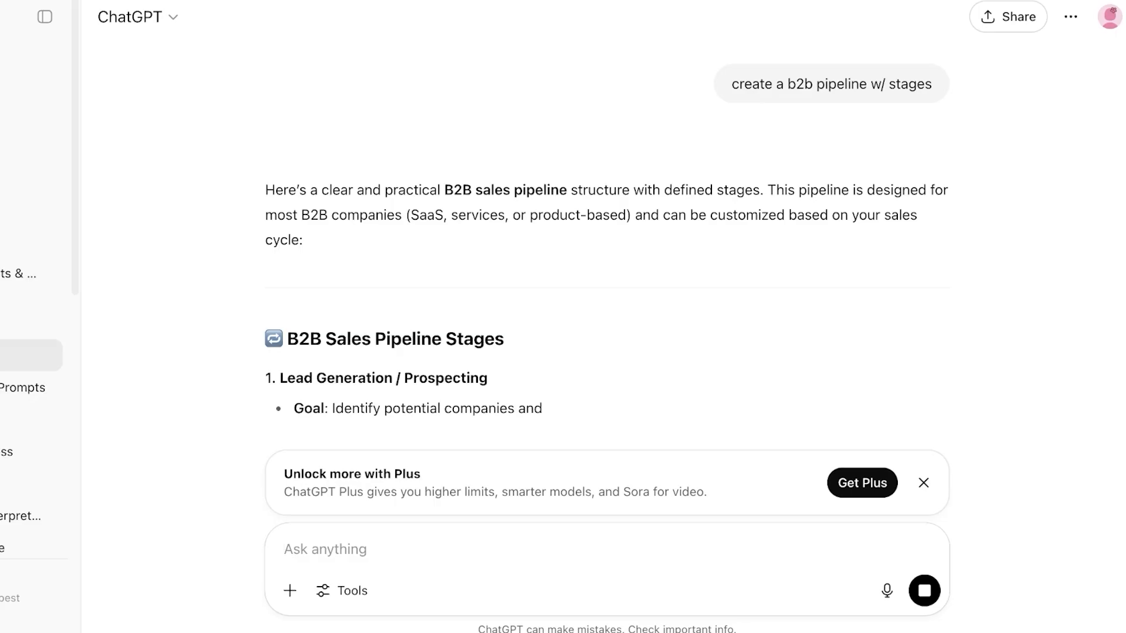
scroll(608, 274, down, 2)
drag(279, 274, 427, 274)
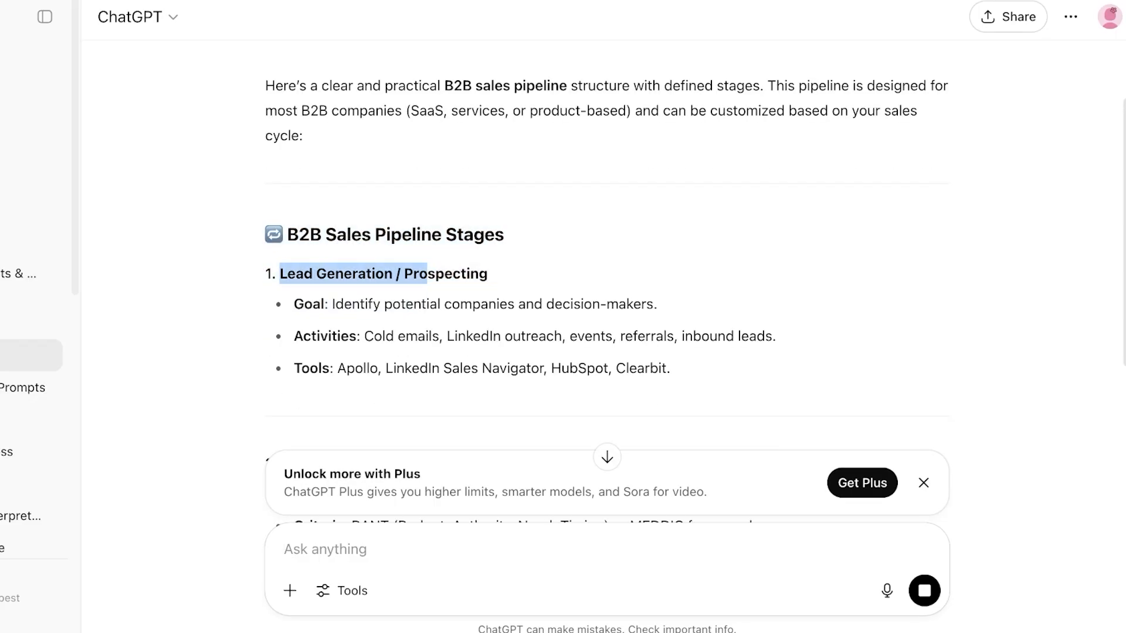
click(427, 274)
- Read through the answer's eight B2B pipeline stages with their goals, activities and tools
scroll(427, 274, down, 7)
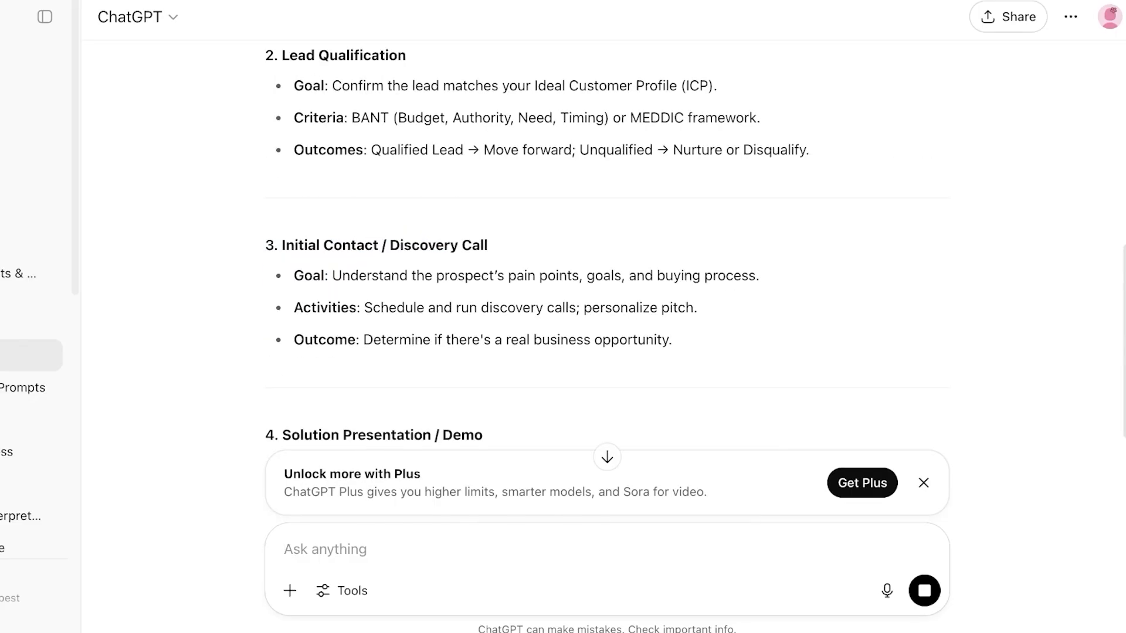
scroll(607, 247, down, 3)
scroll(607, 247, down, 3)
scroll(608, 246, down, 3)
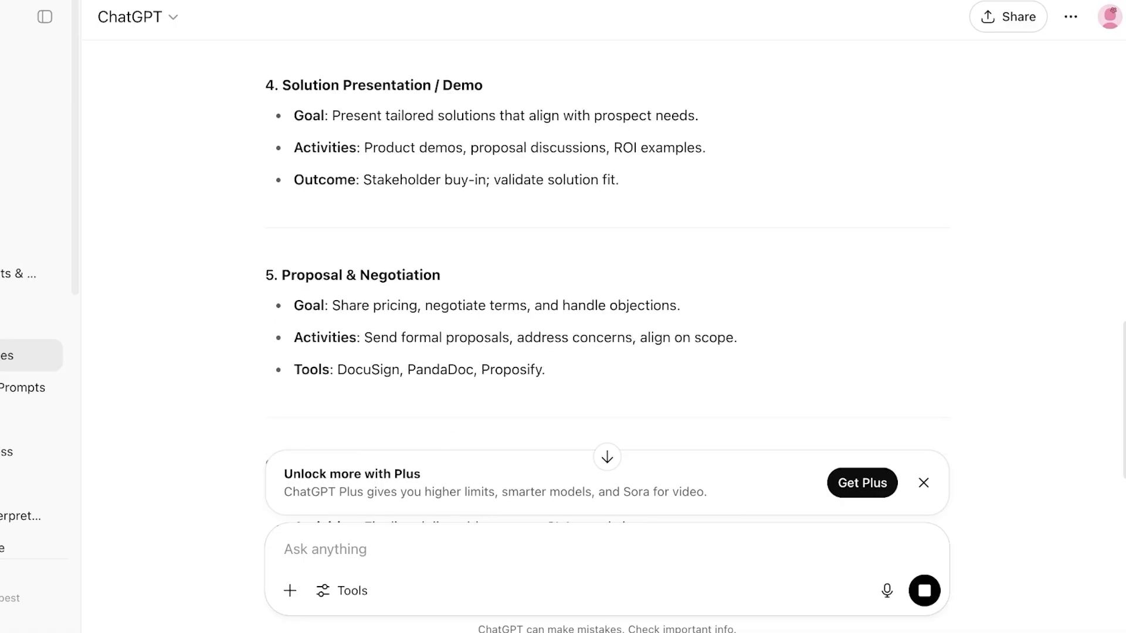
scroll(607, 246, down, 5)
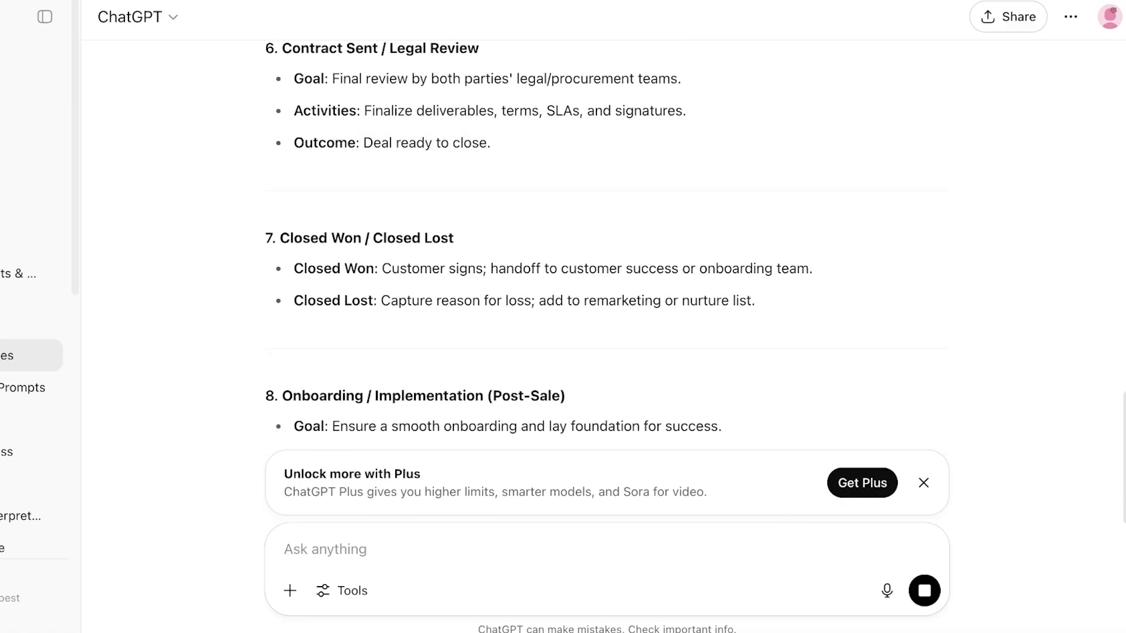
scroll(607, 246, down, 3)
scroll(607, 246, up, 20)
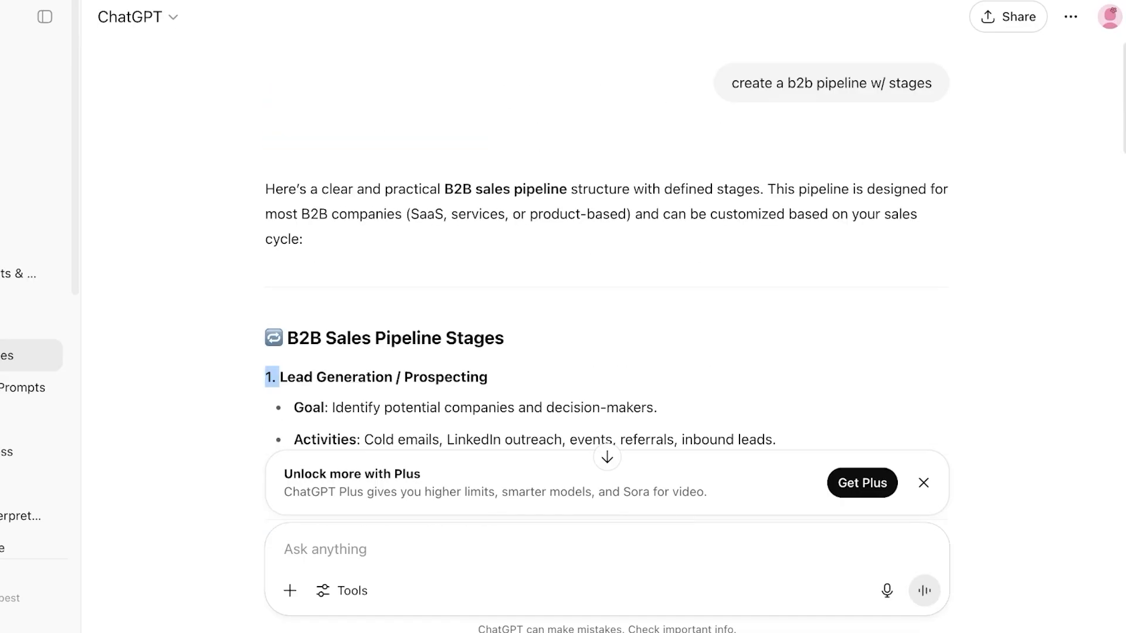
scroll(607, 247, down, 8)
scroll(608, 246, up, 6)
scroll(607, 246, down, 3)
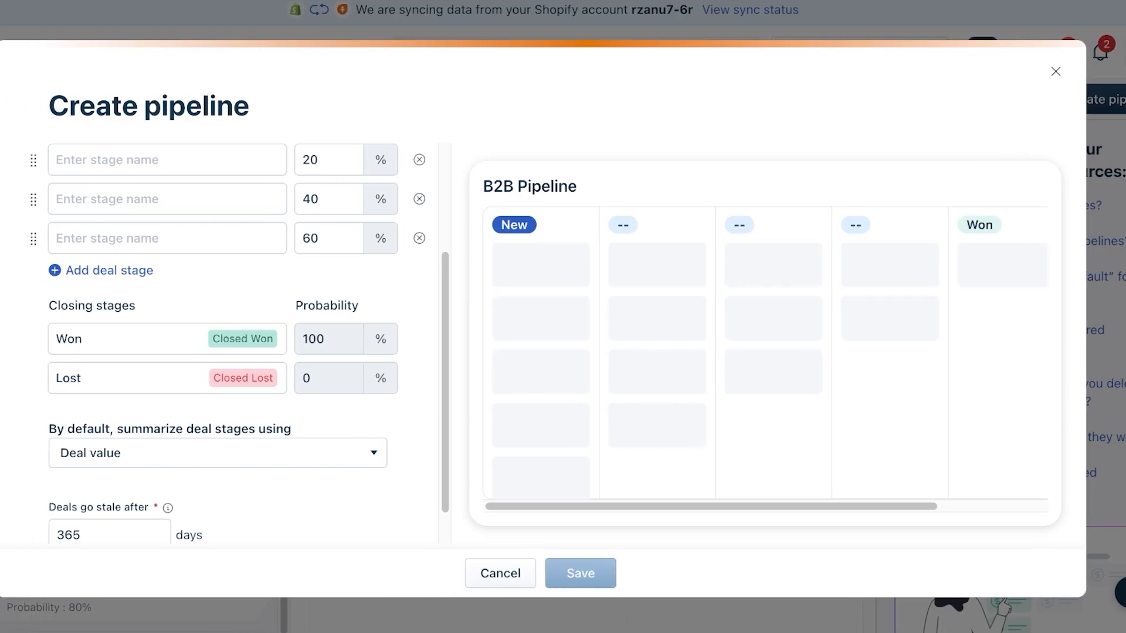
- Rename the first two deal stages to 'Lead Generation' and 'Lead Quallification'
scroll(241, 352, up, 3)
double_click(87, 279)
key(BackSpace)
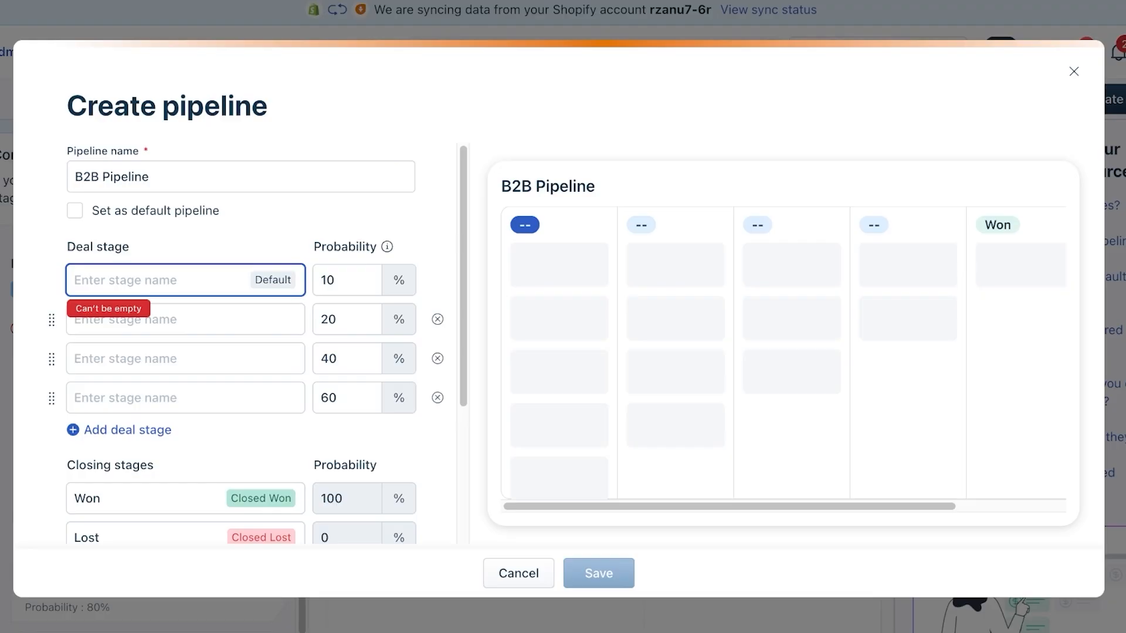
text(Lead Generation)
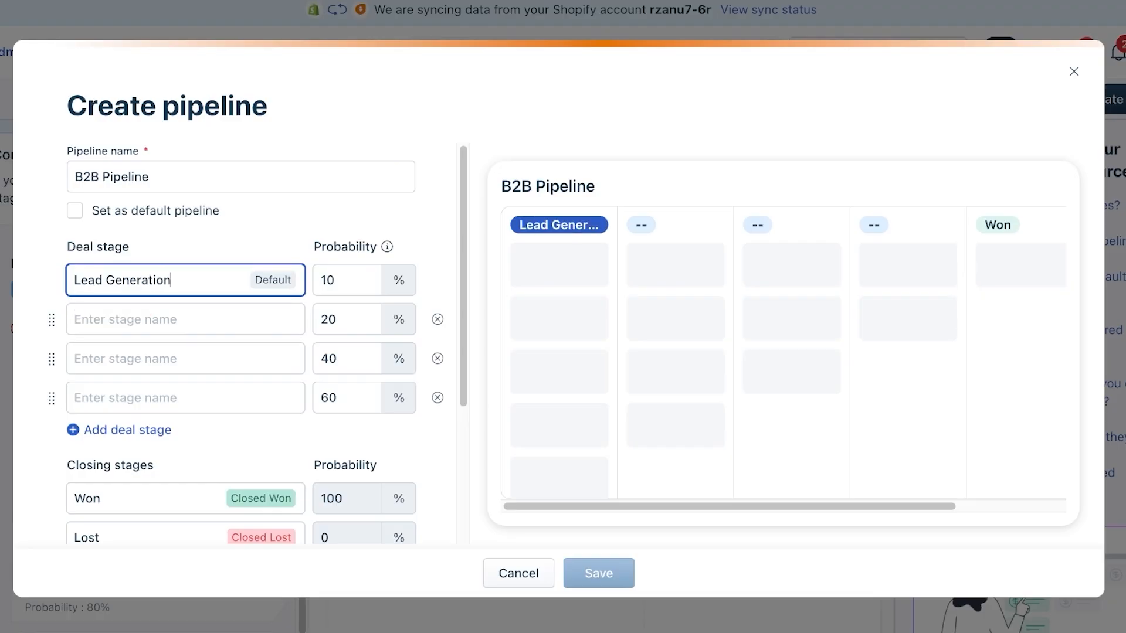
key(Tab)
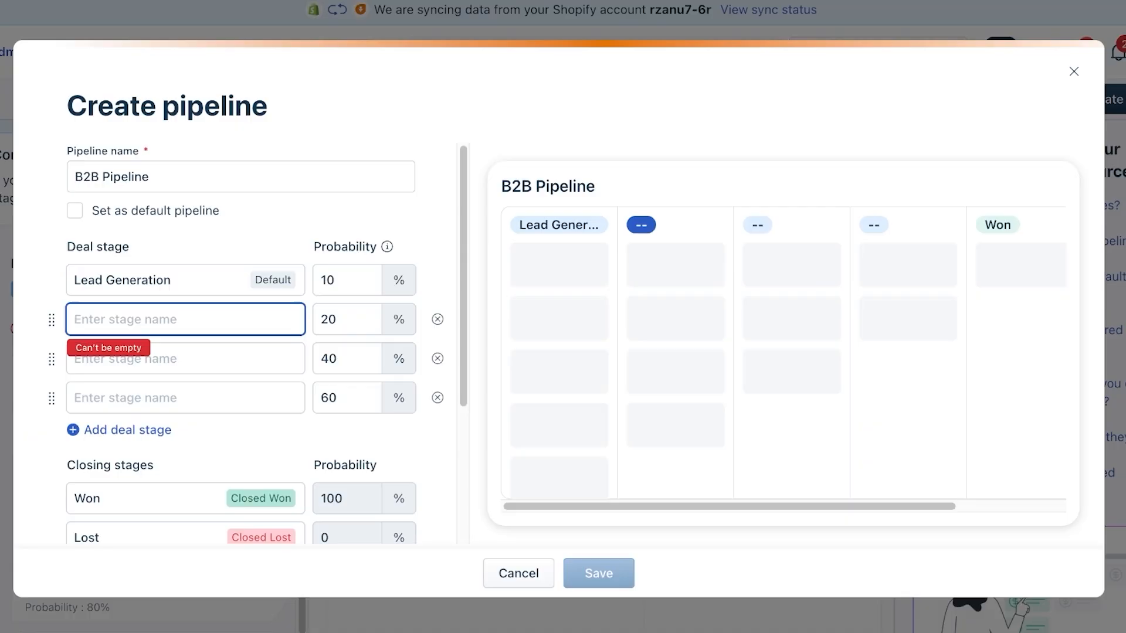
text(Lead )
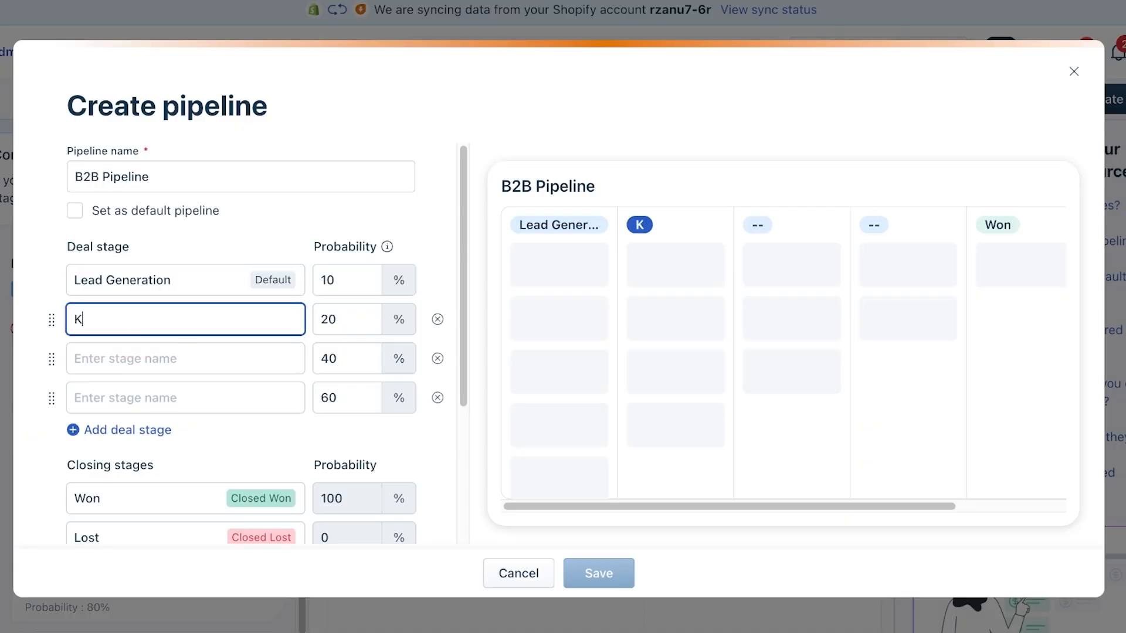
text(Quallification)
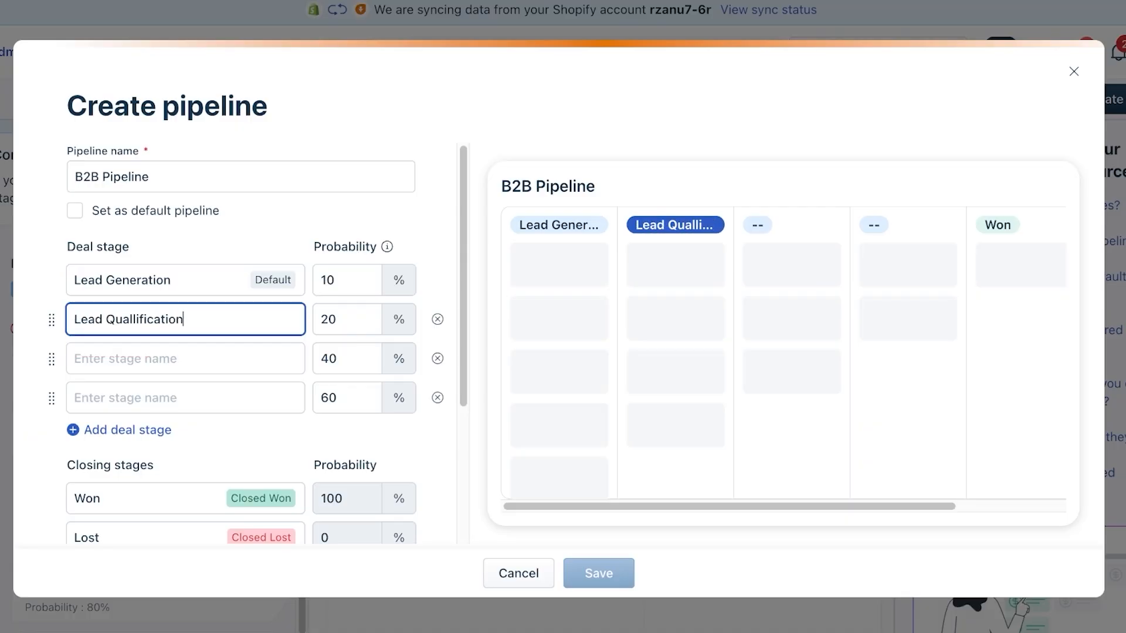
key(Tab)
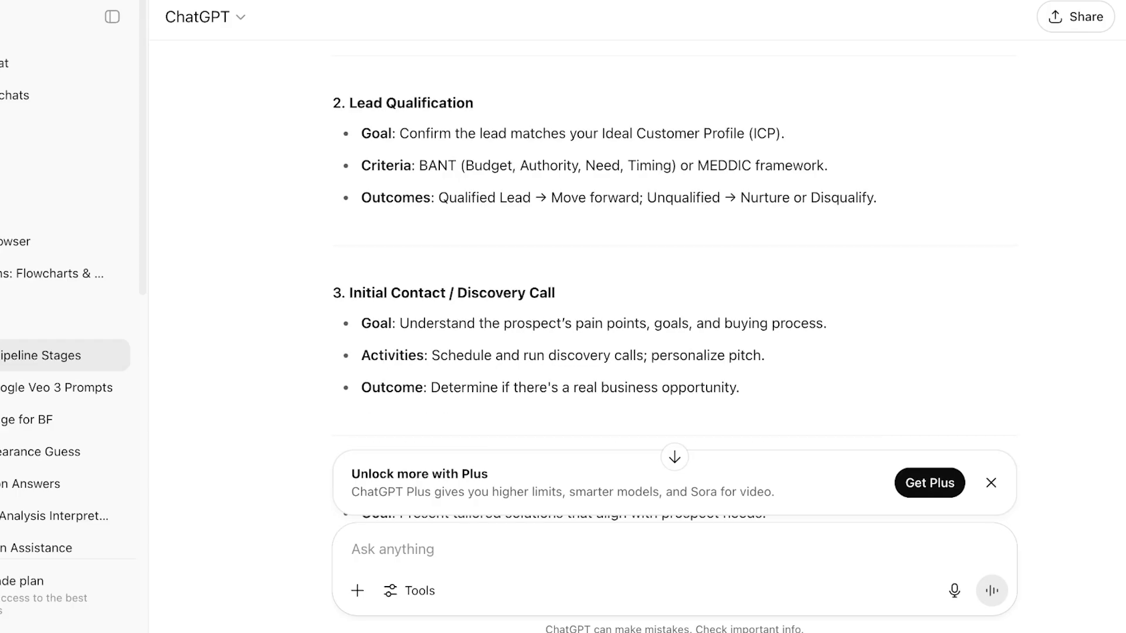
- Name the next stages 'Discovery Call', 'Solution / Presentation' and '/ Negotiation', adding extra stage rows
scroll(674, 264, down, 1)
scroll(604, 279, down, 1)
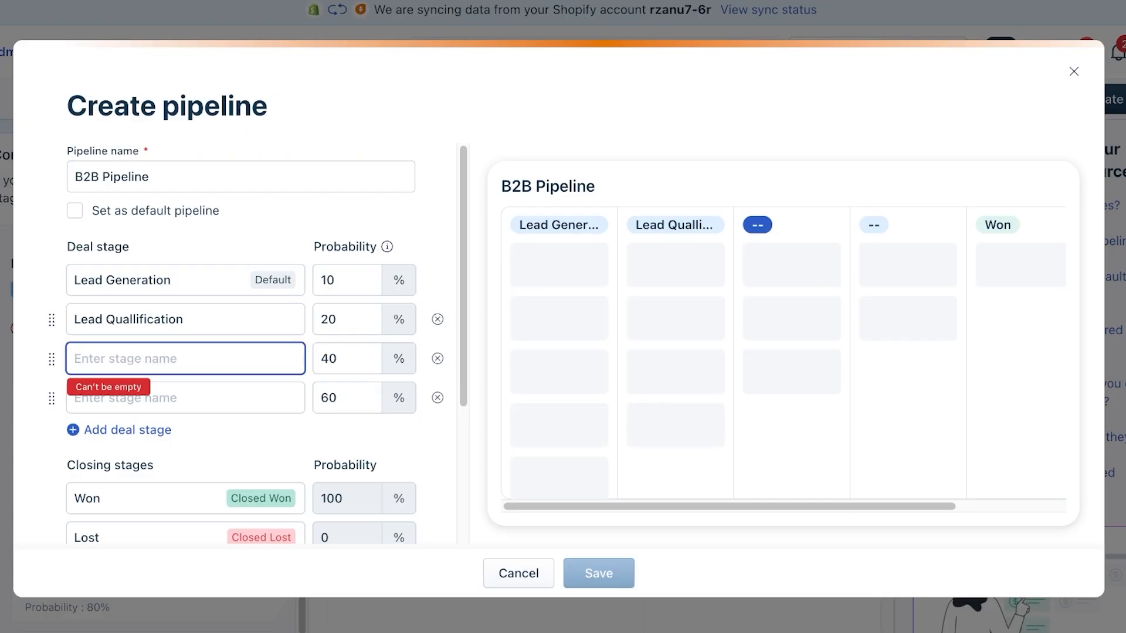
text(Discovery Call)
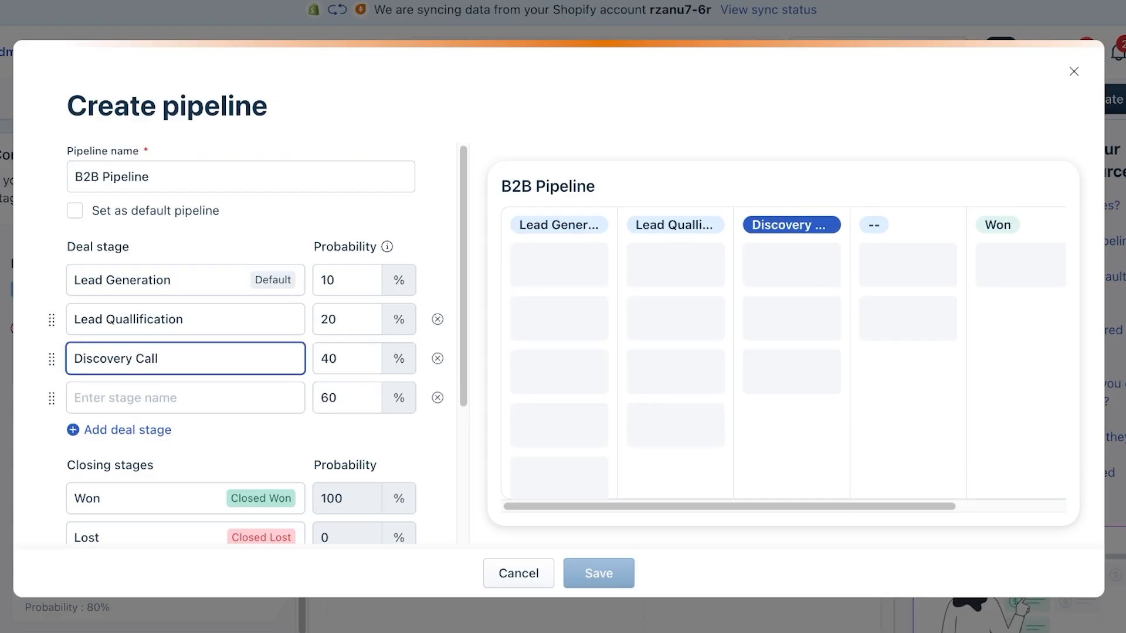
click(186, 398)
text(Sol)
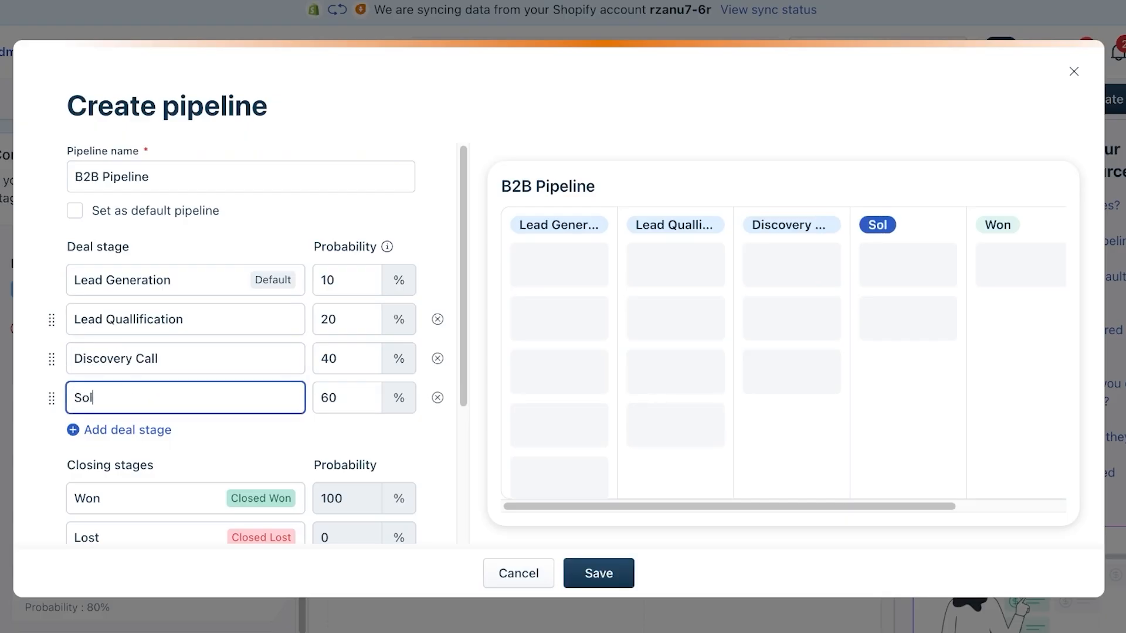
text(ution/ Presentation)
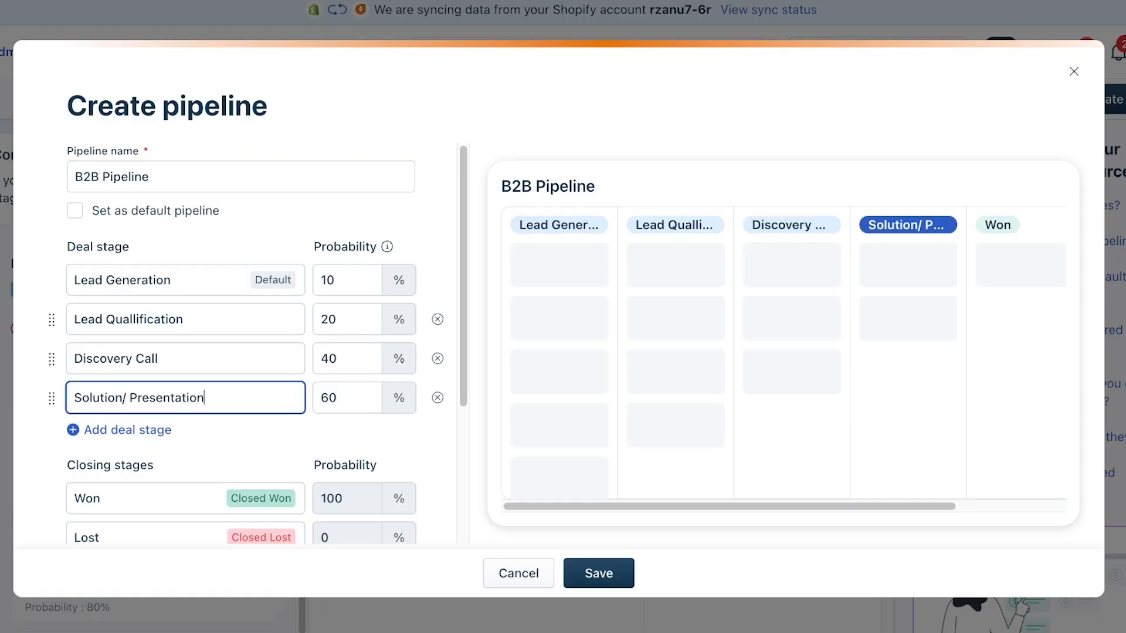
click(119, 430)
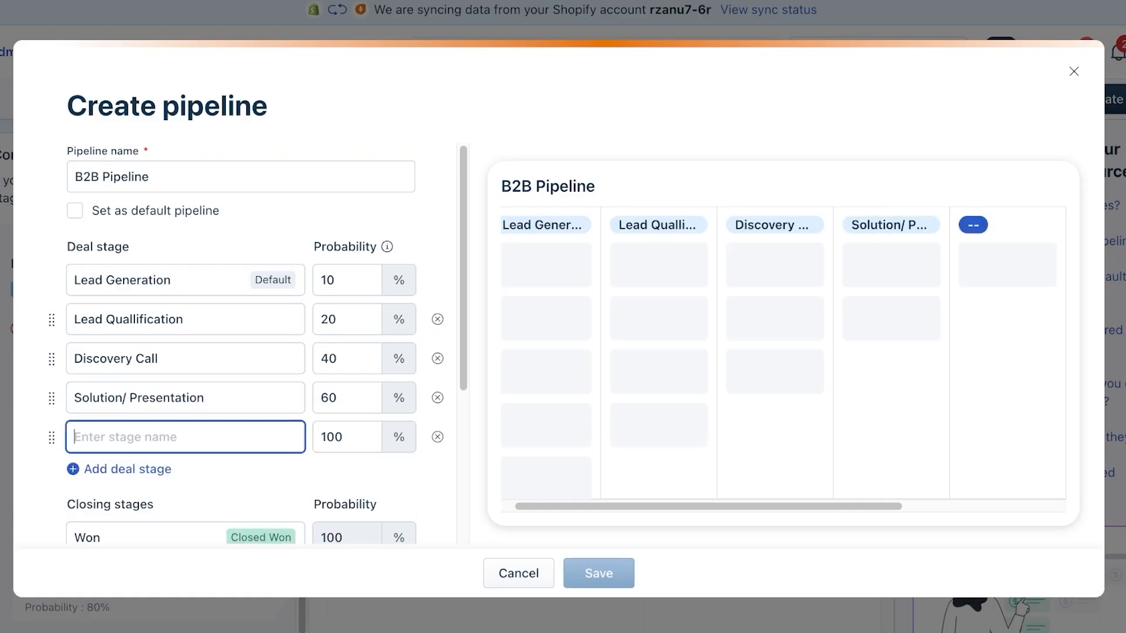
click(120, 397)
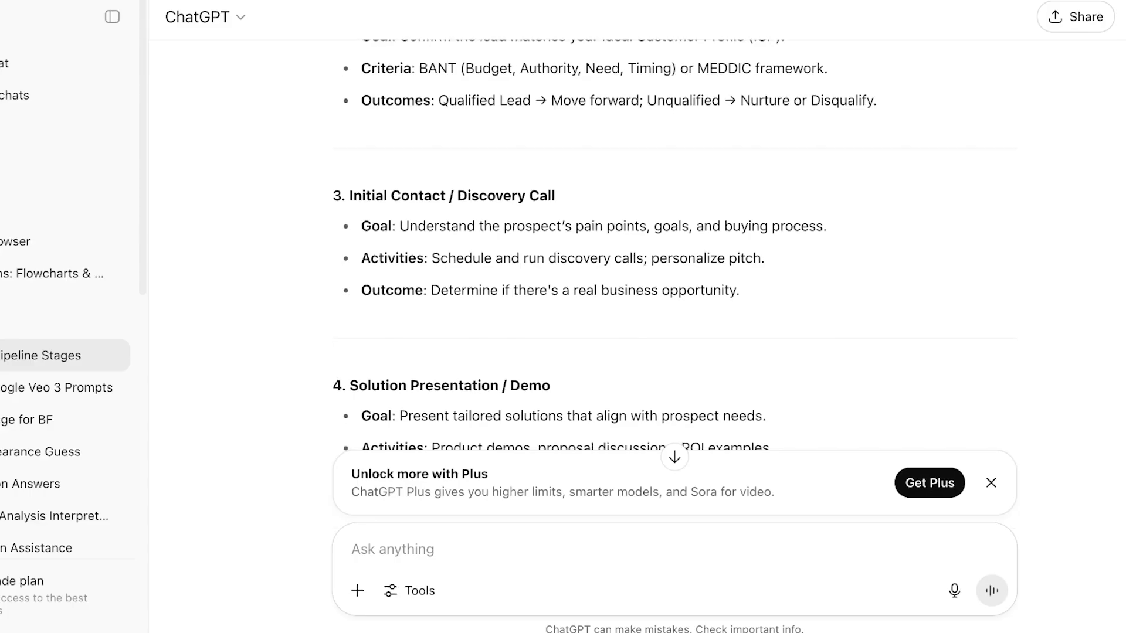
scroll(674, 247, down, 5)
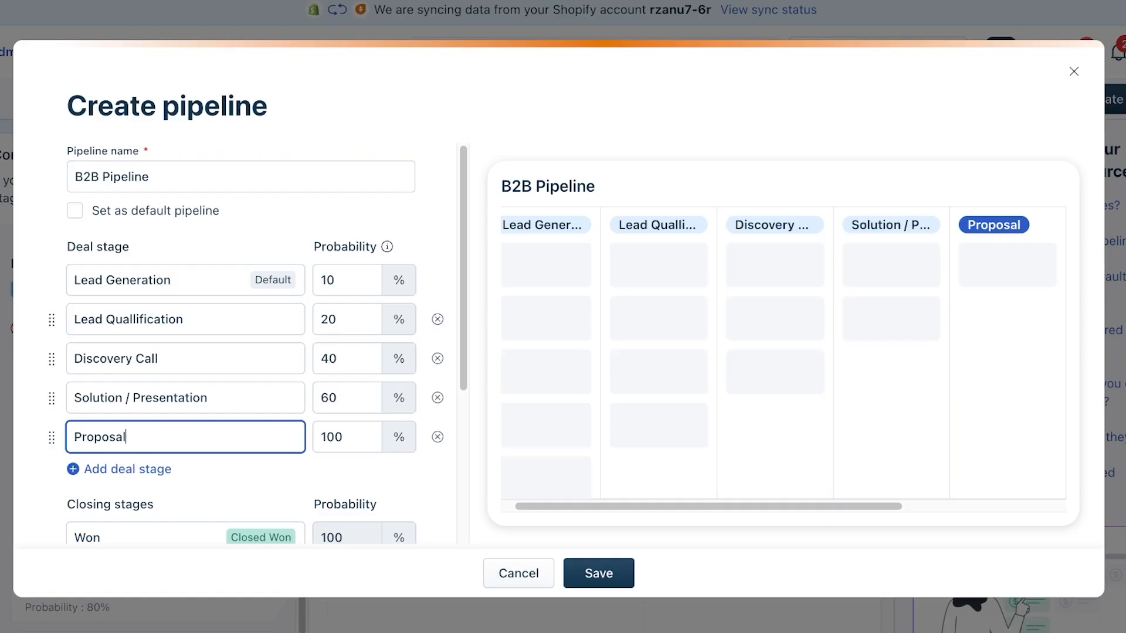
text(/)
text( Negotiation)
key(Return)
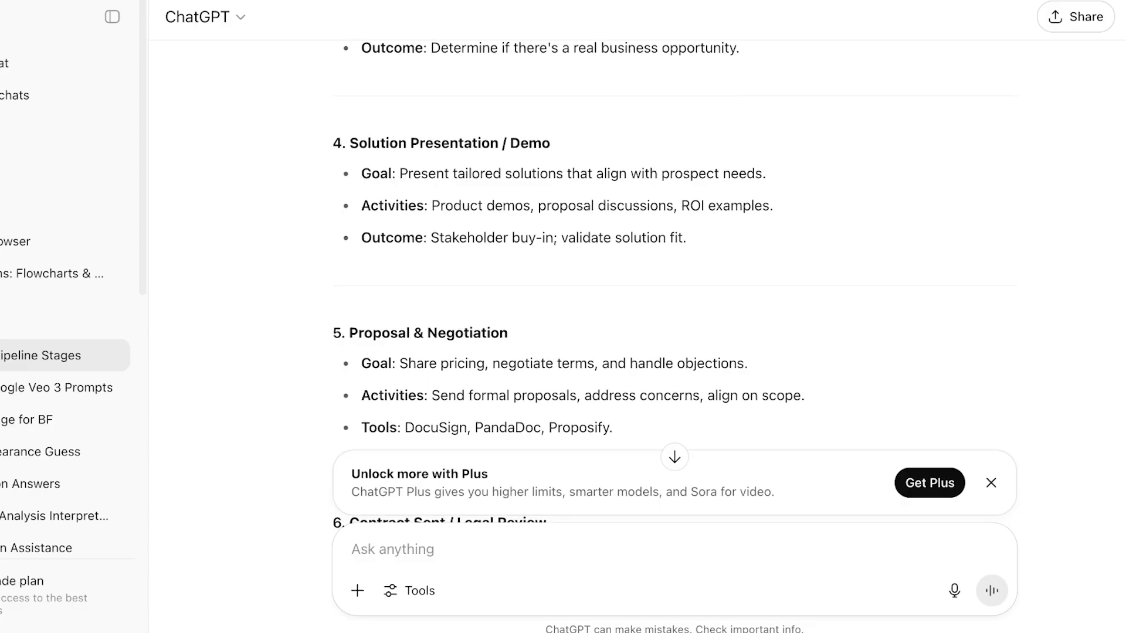
scroll(674, 247, down, 4)
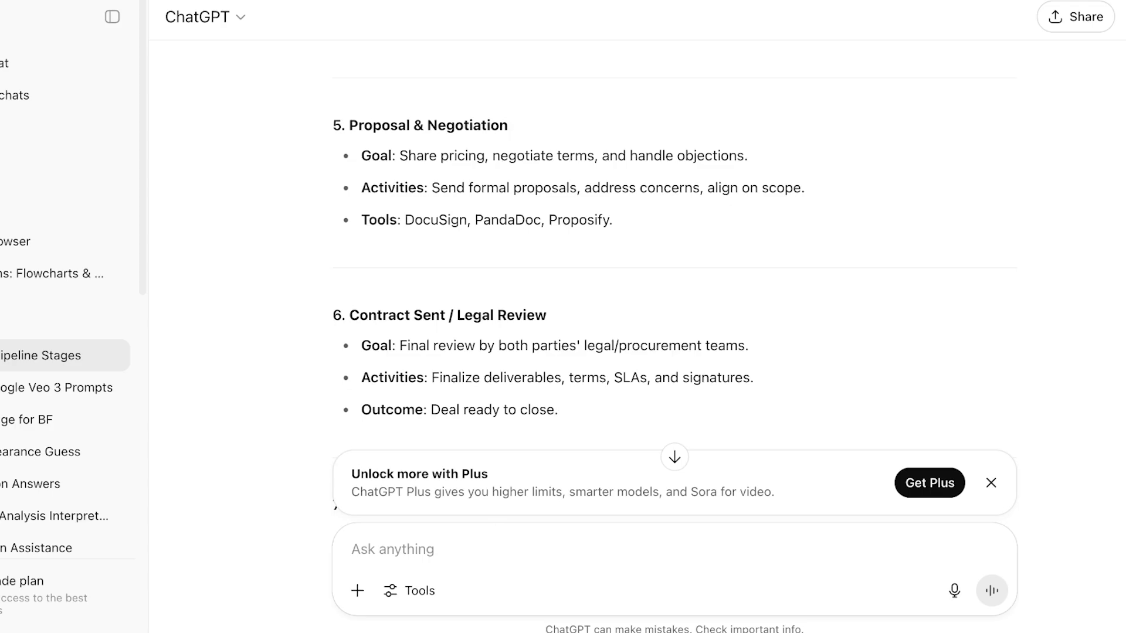
scroll(675, 246, down, 4)
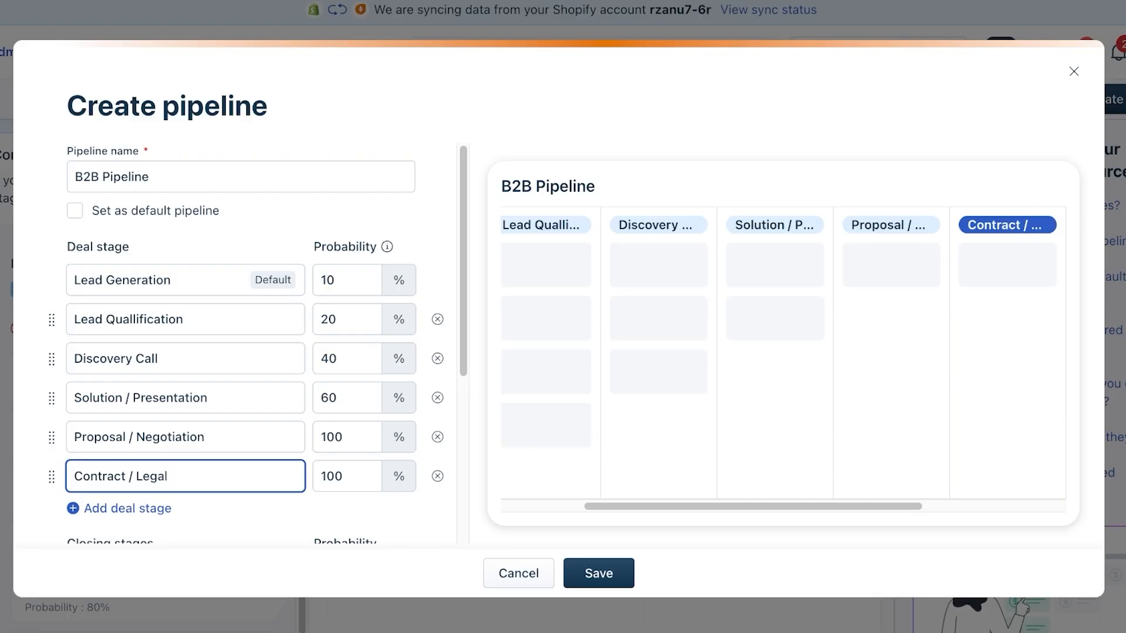
double_click(331, 280)
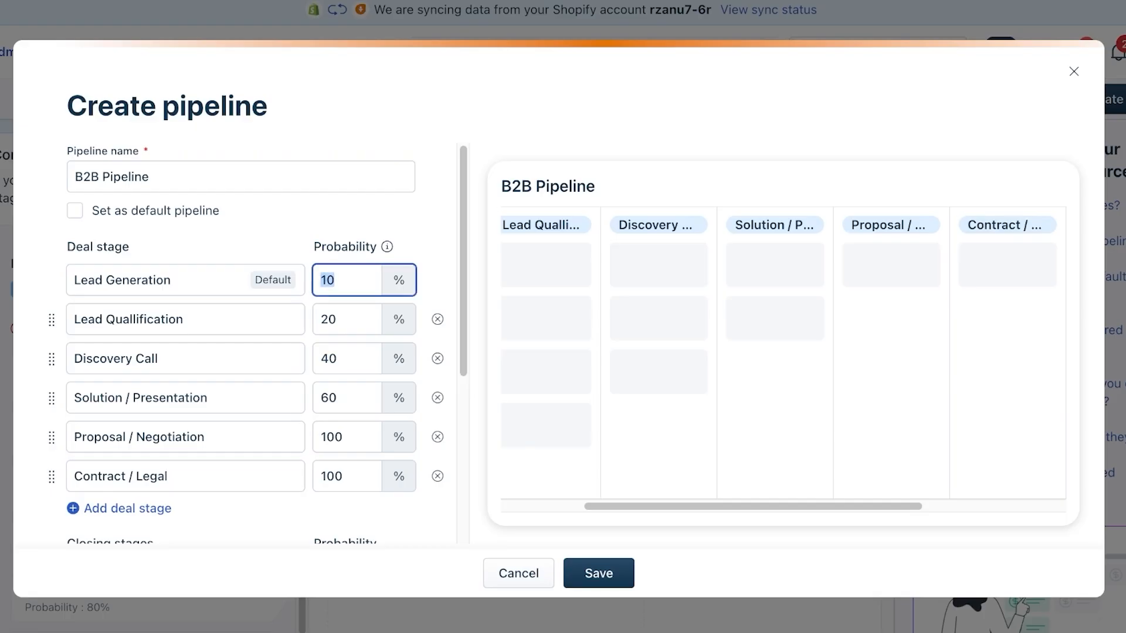
- Set stage probabilities, including Lead Generation 10%, Discovery Call 20%, Solution / Presentation 60%, Proposal / Negotiation 80%
text(0)
key(Tab)
key(Tab)
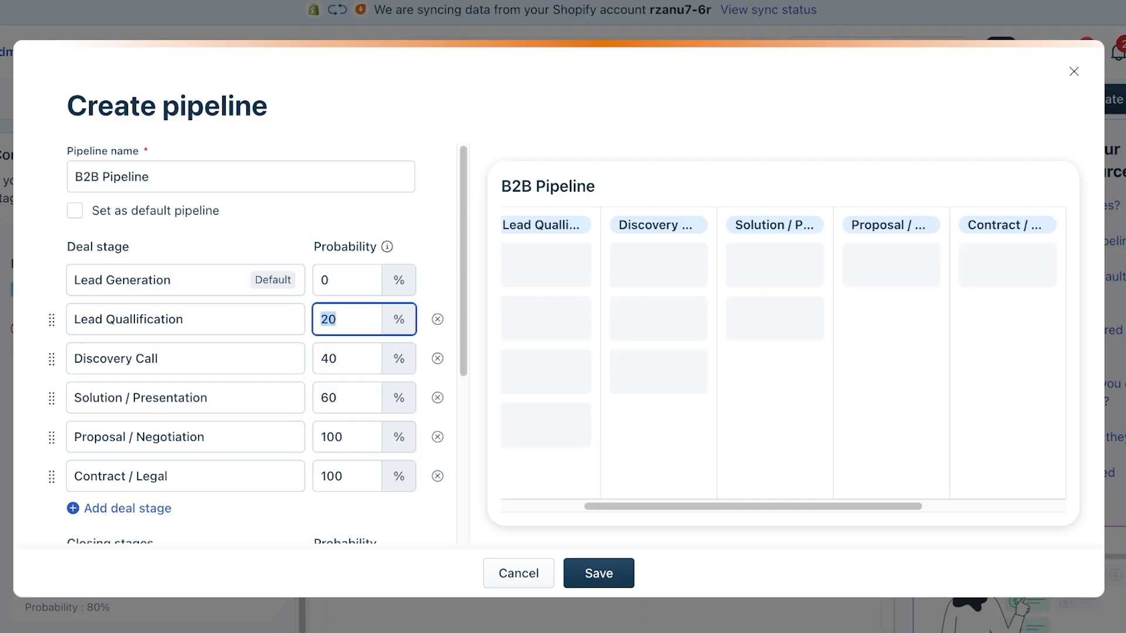
text(5)
key(Tab)
key(Tab)
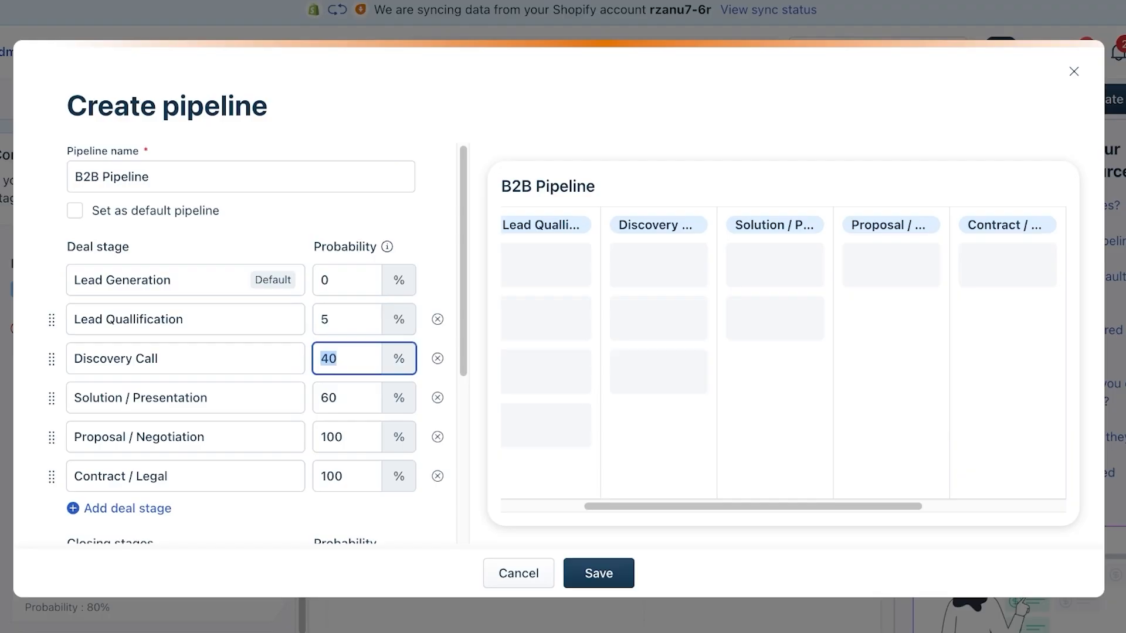
text(20)
key(Tab)
key(Tab)
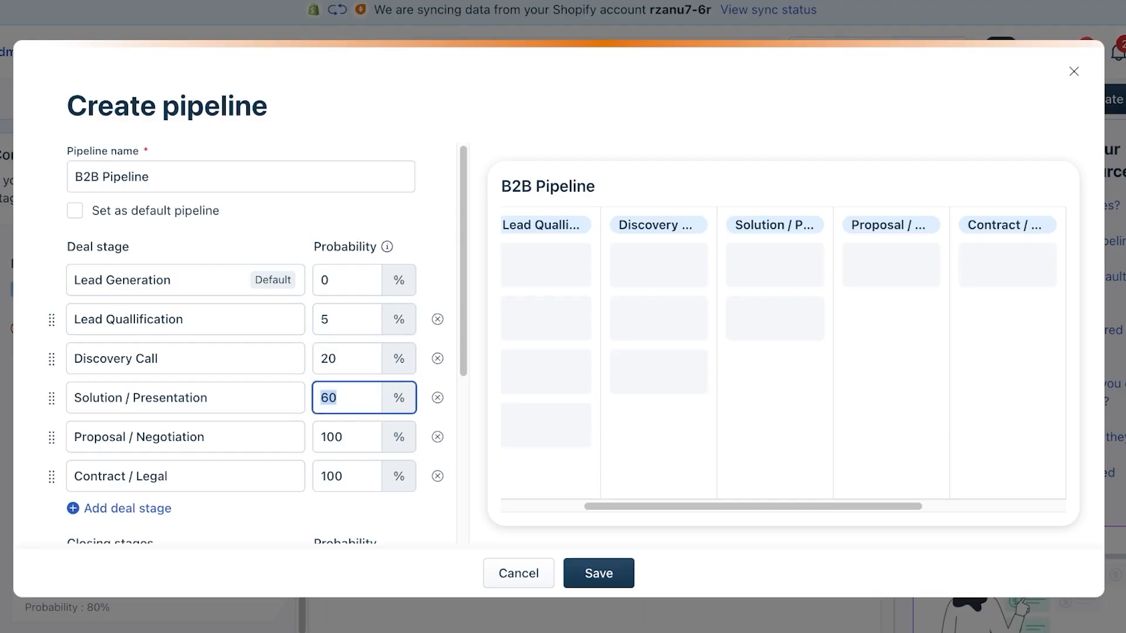
text(50)
key(Tab)
key(Tab)
key(shift+Tab)
key(shift+Tab)
text(60)
key(Tab)
key(Tab)
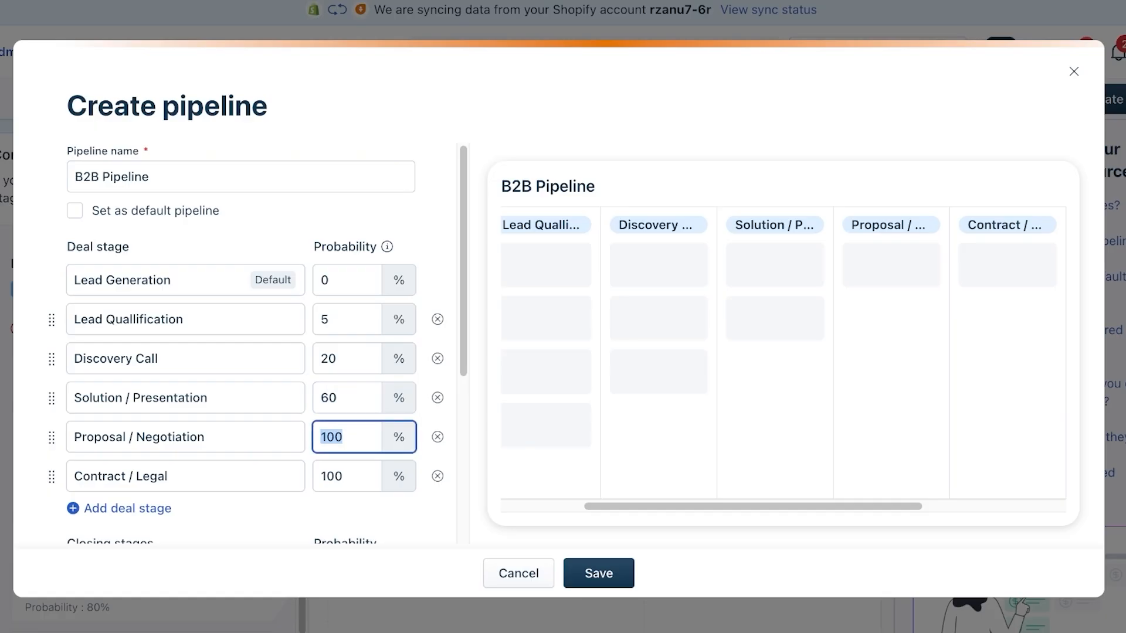
text(80)
scroll(258, 346, down, 3)
click(258, 346)
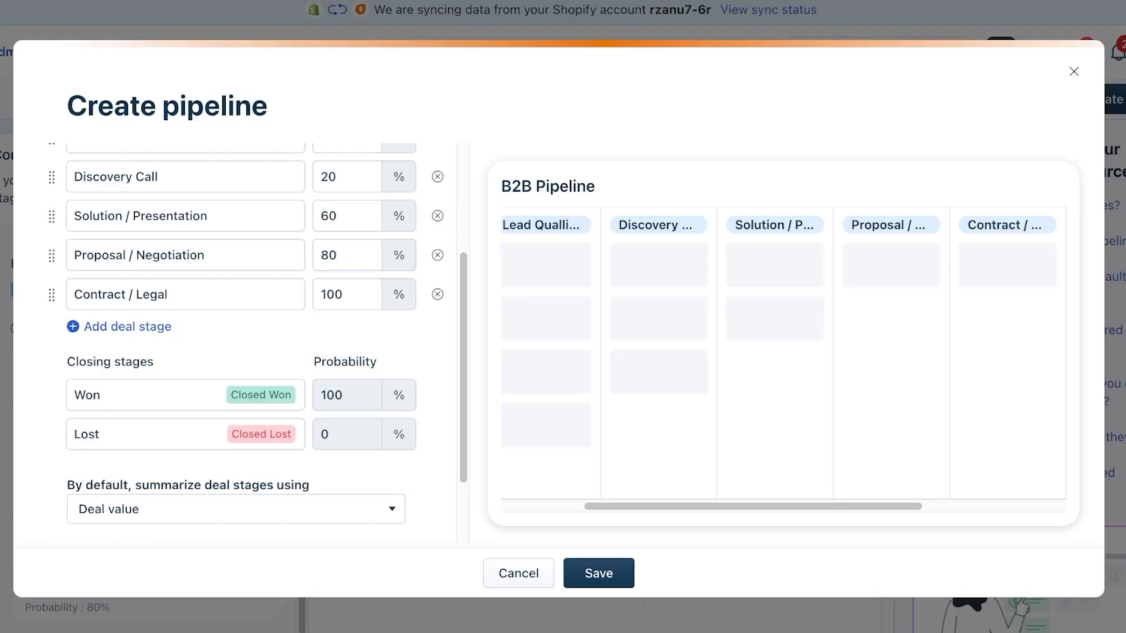
- Keep stages summarized by Deal value and clear the 365-day stale-deal period to enter 90
scroll(258, 346, down, 2)
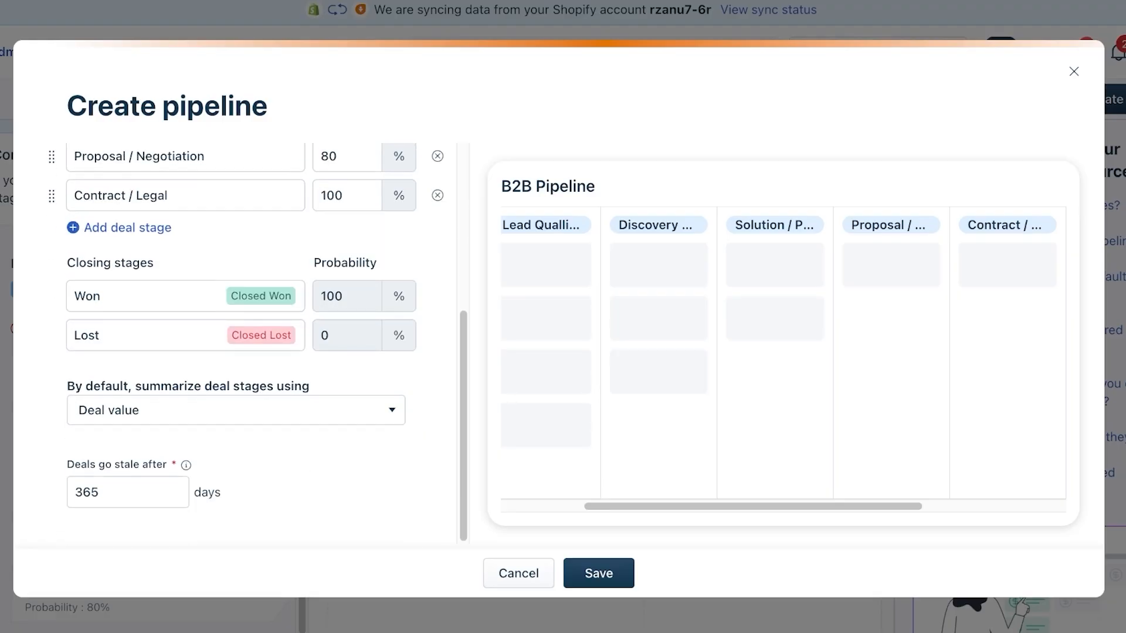
click(235, 411)
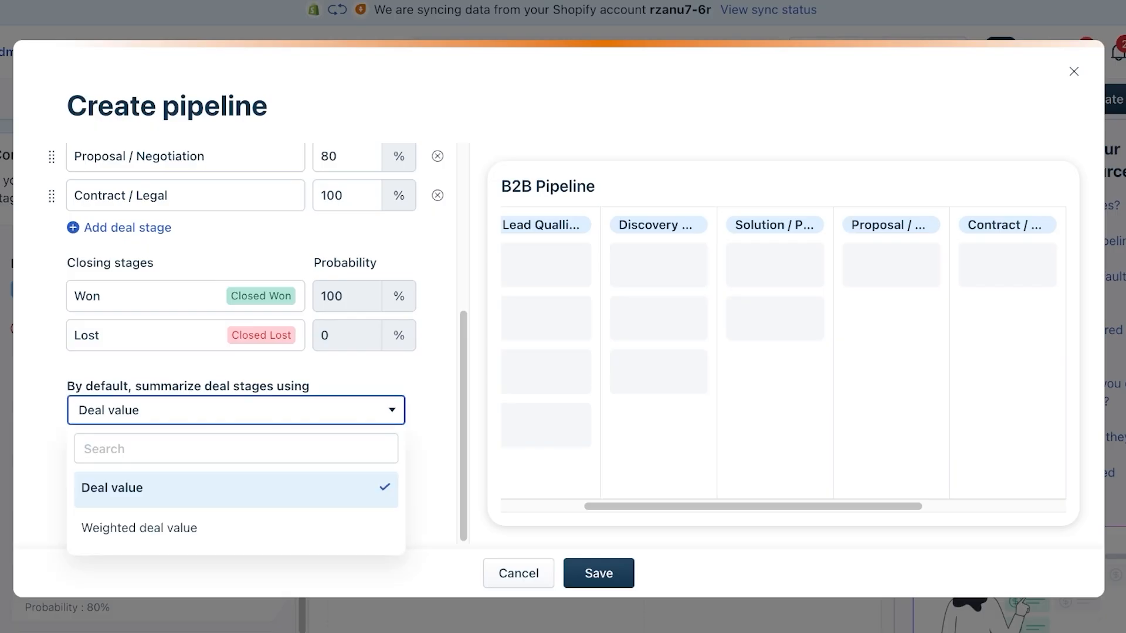
click(236, 411)
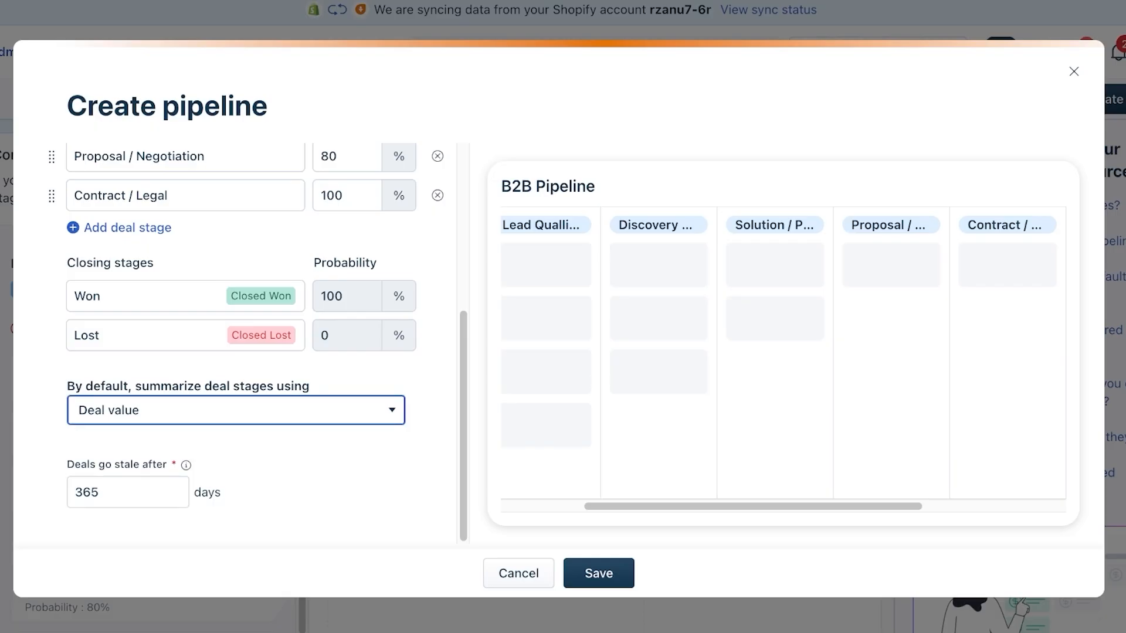
click(236, 410)
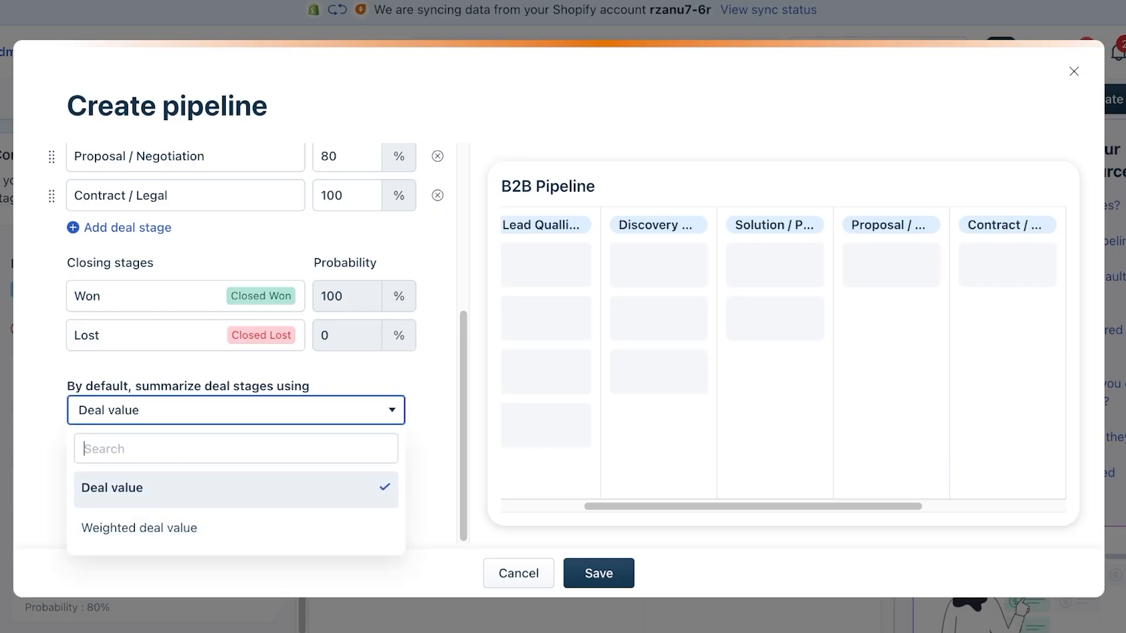
click(235, 411)
key(Tab)
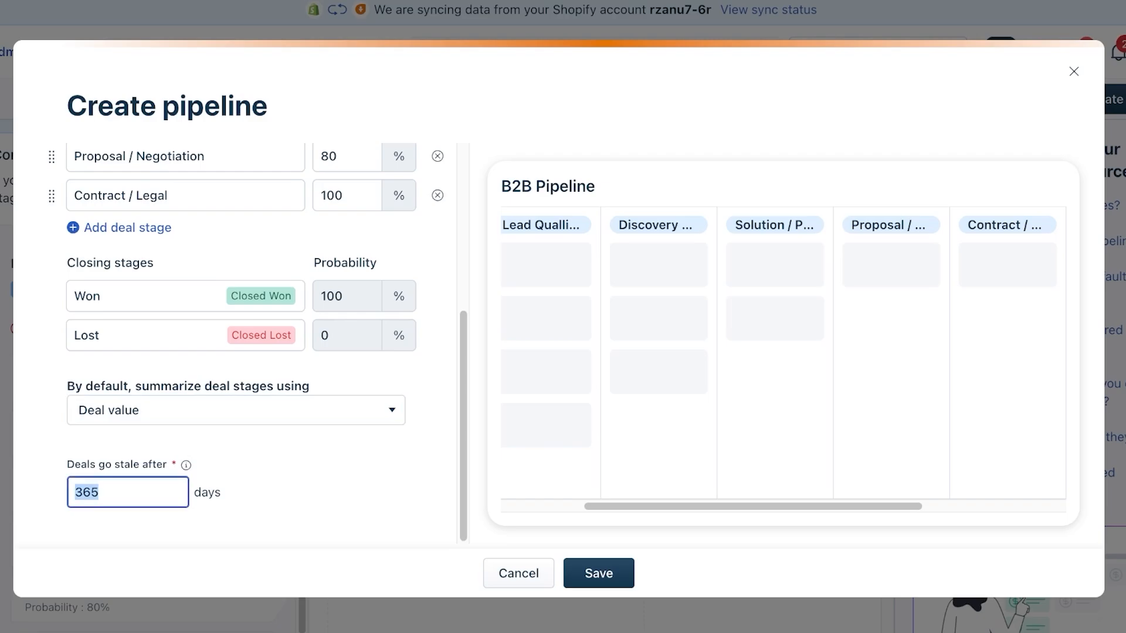
key(BackSpace)
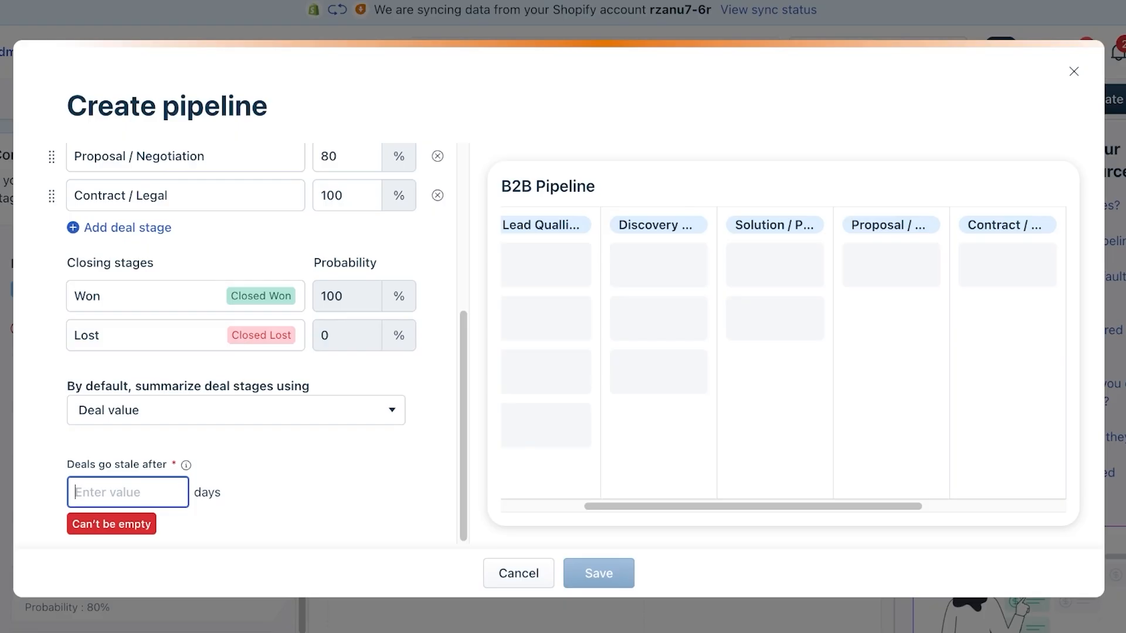
- Finish and save the B2B Pipeline, then return to Admin Settings
text(90)
click(599, 573)
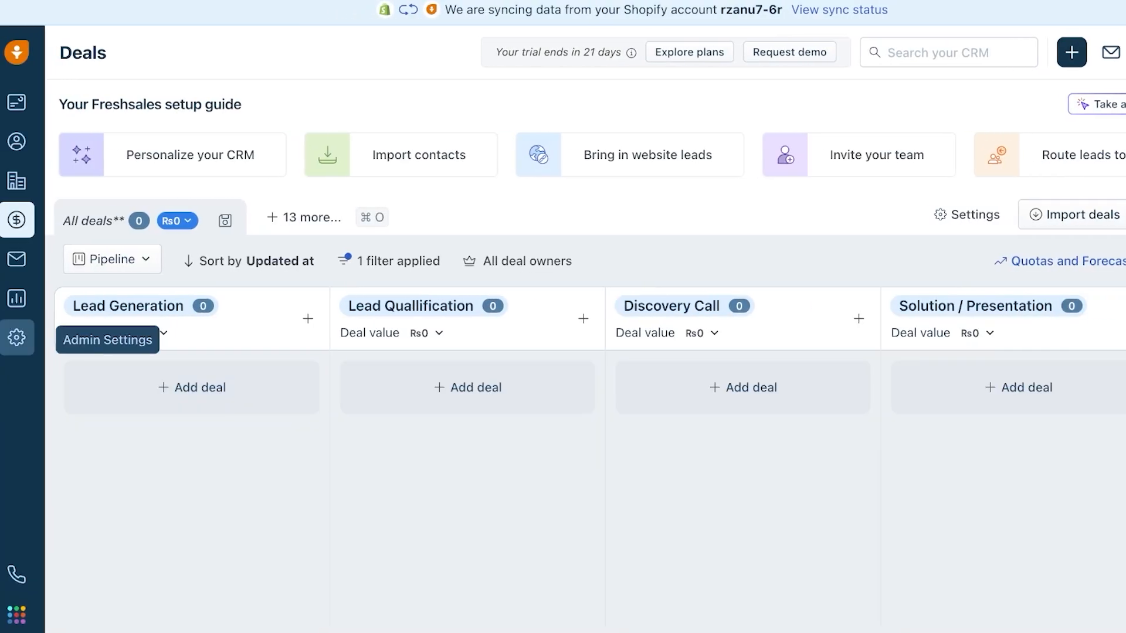
click(16, 338)
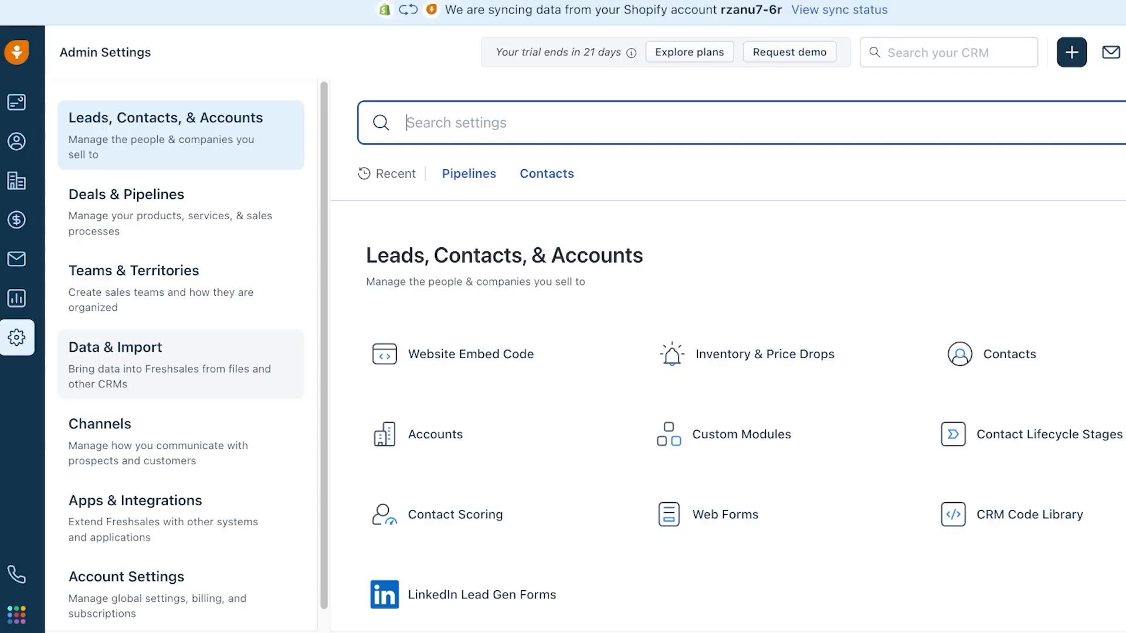
- Delete all three sample products from the Product Catalog with the confirmation code, then start a new product
click(176, 211)
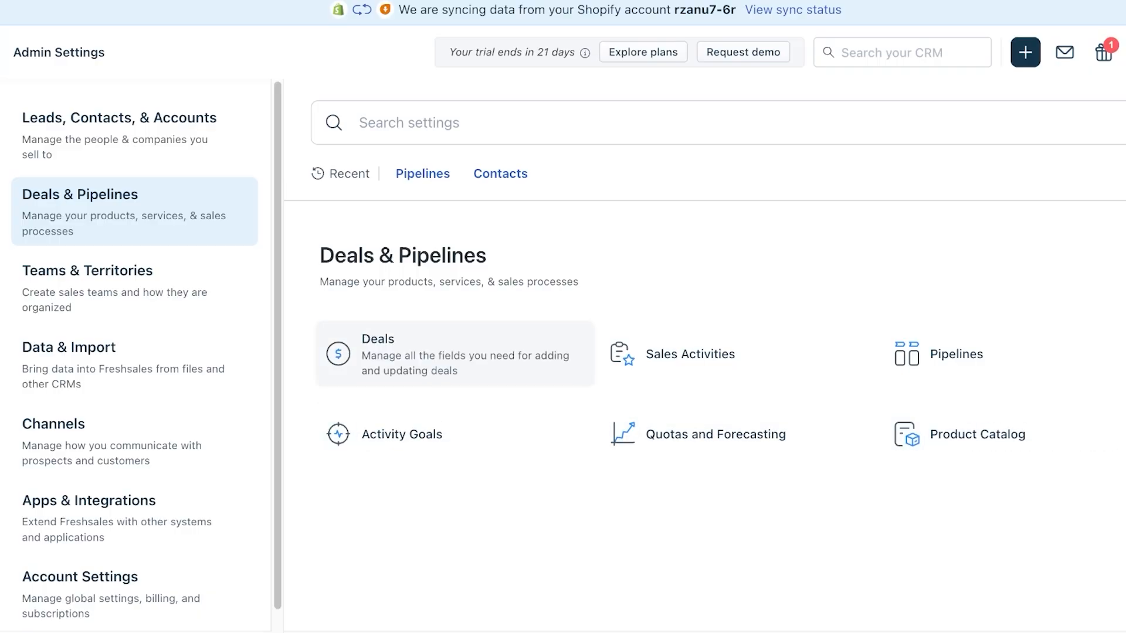
click(962, 435)
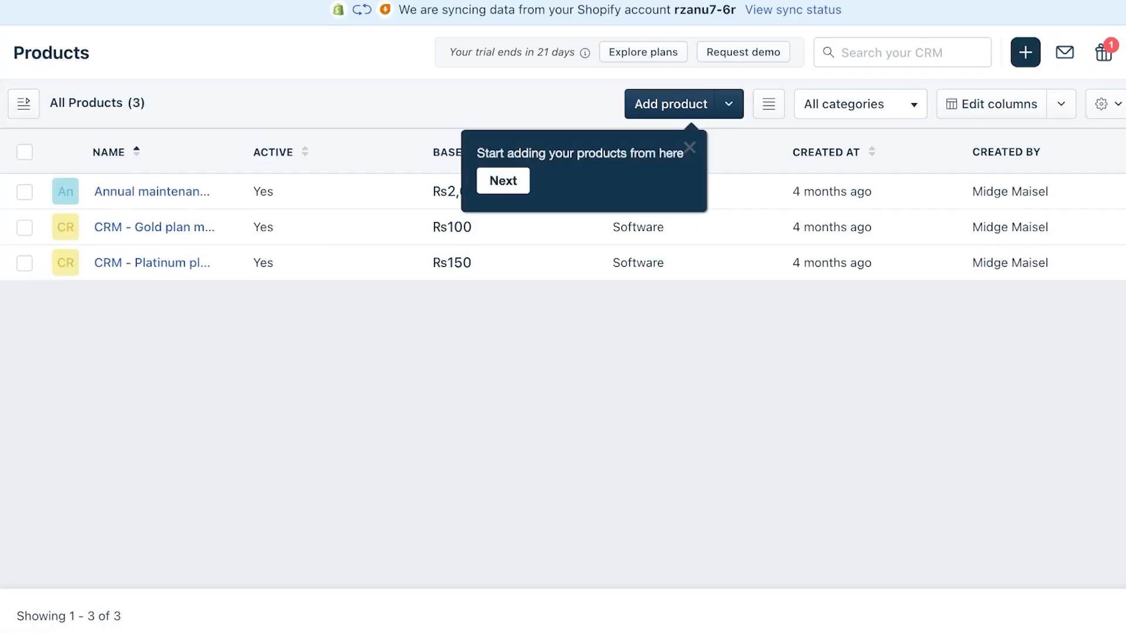
click(689, 147)
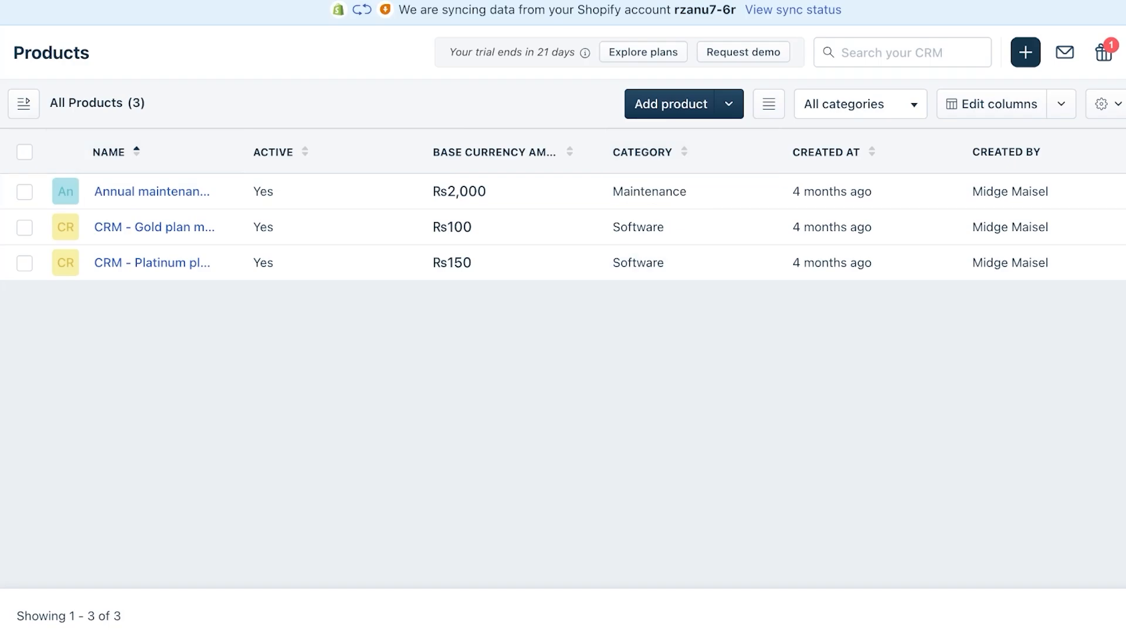
click(24, 152)
click(229, 152)
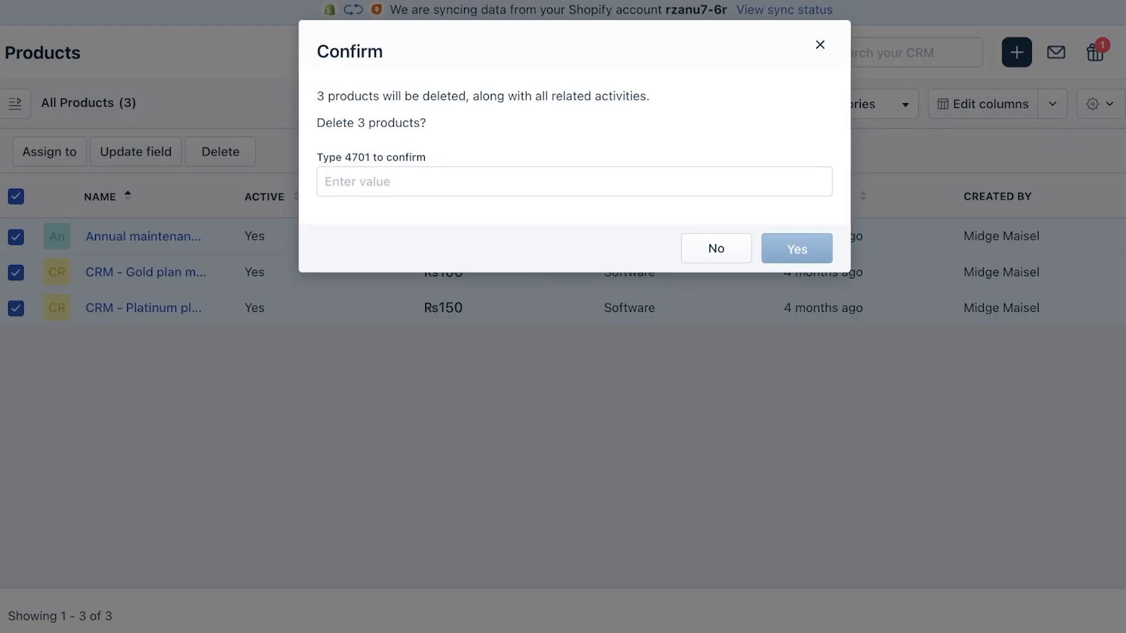
click(574, 182)
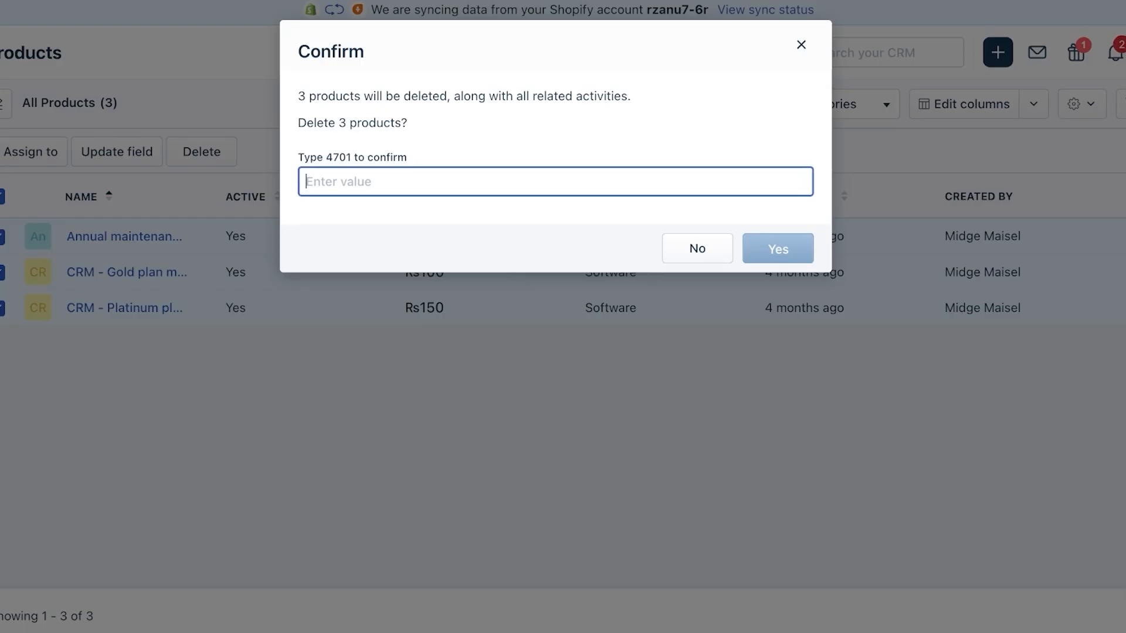
text(4701)
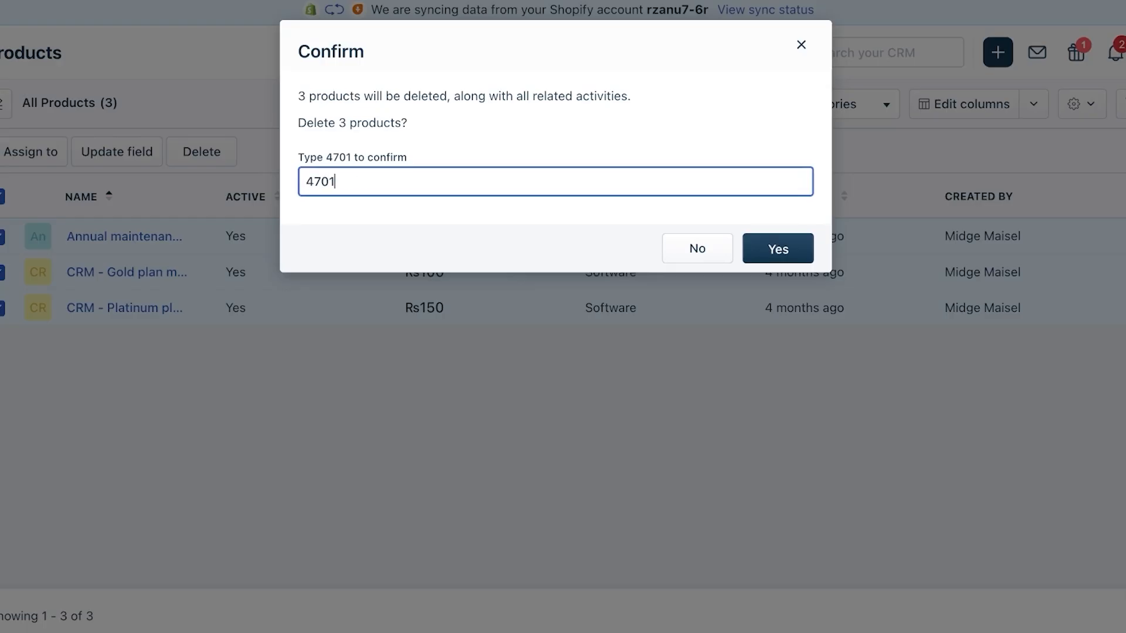
click(778, 250)
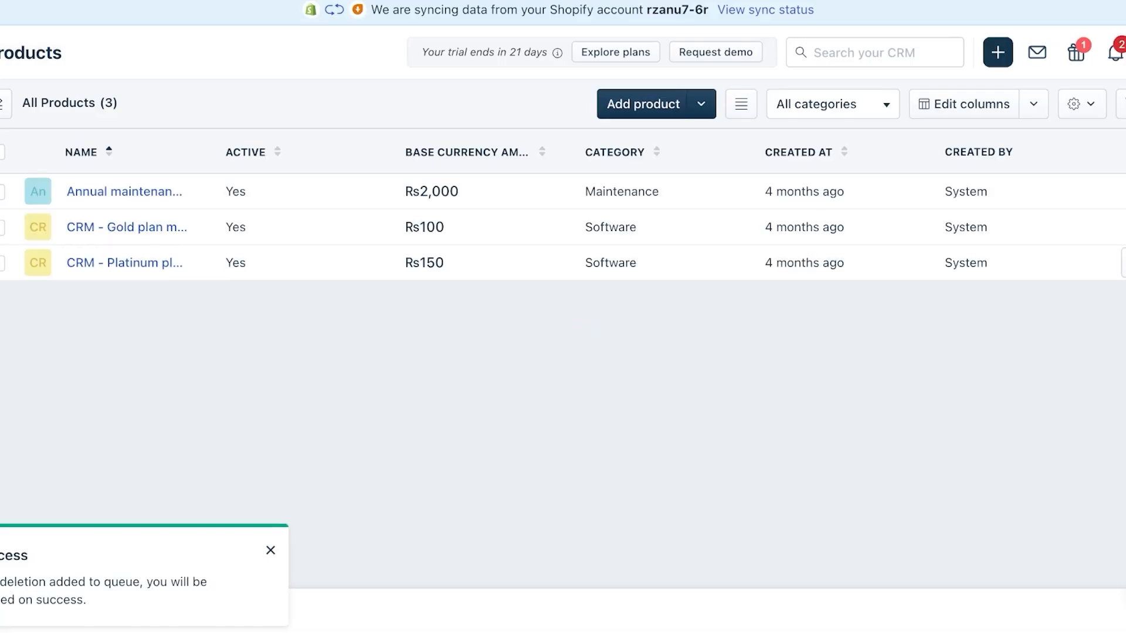
click(640, 104)
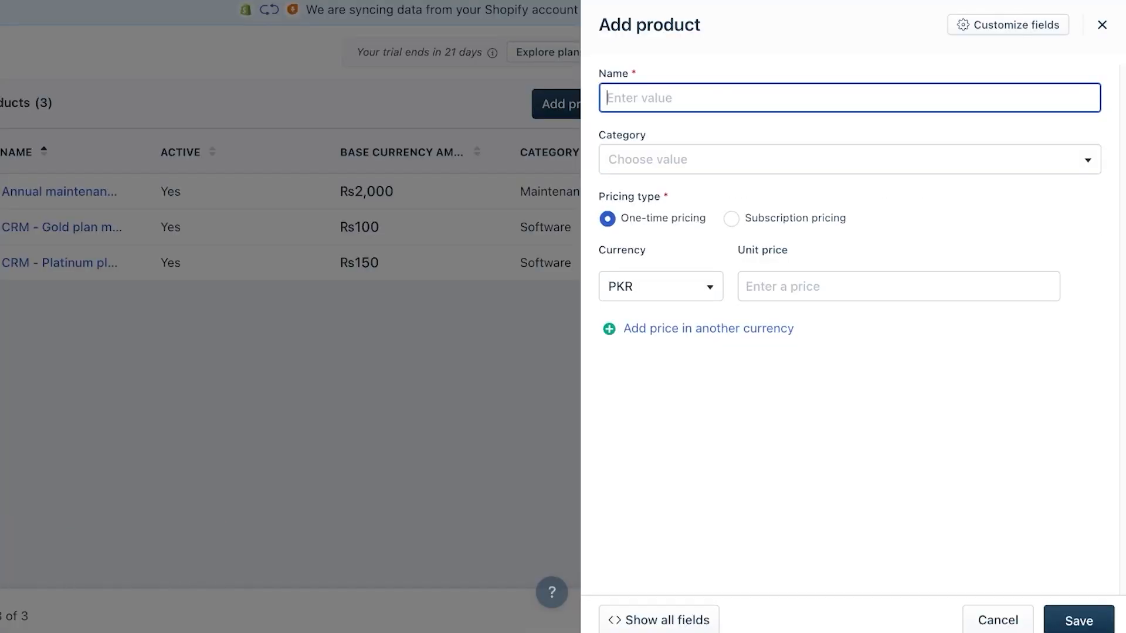
- Fill in product Nail Art Kiosk, category Hardware, currency PKR, and correct the unit price toward 5000
text(Nail Art Kiosk)
key(Tab)
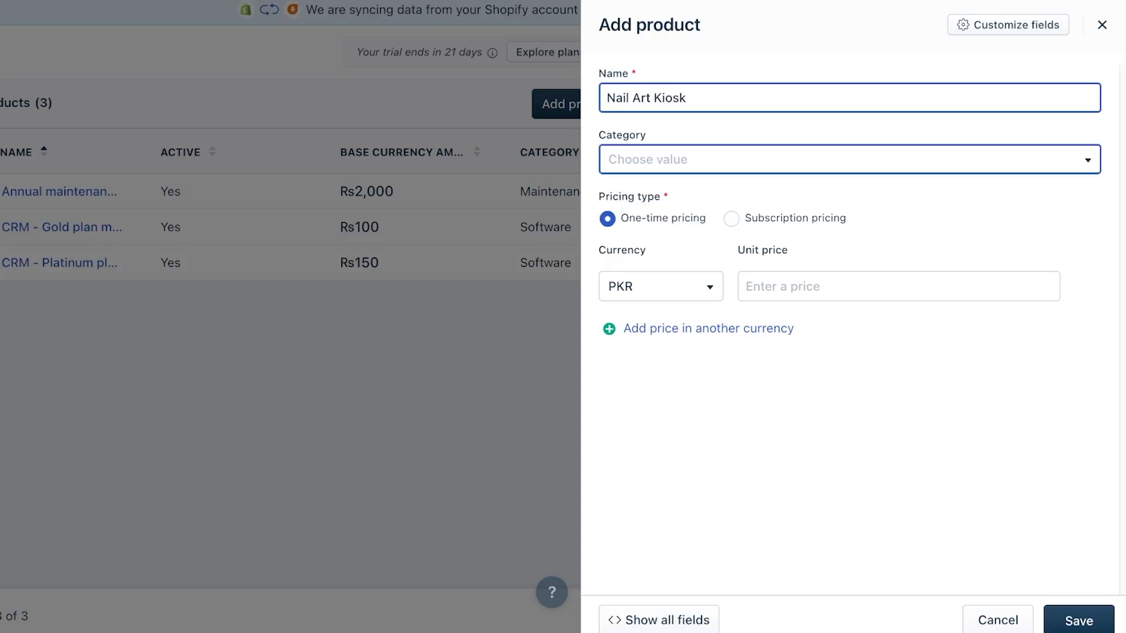
click(849, 160)
click(642, 268)
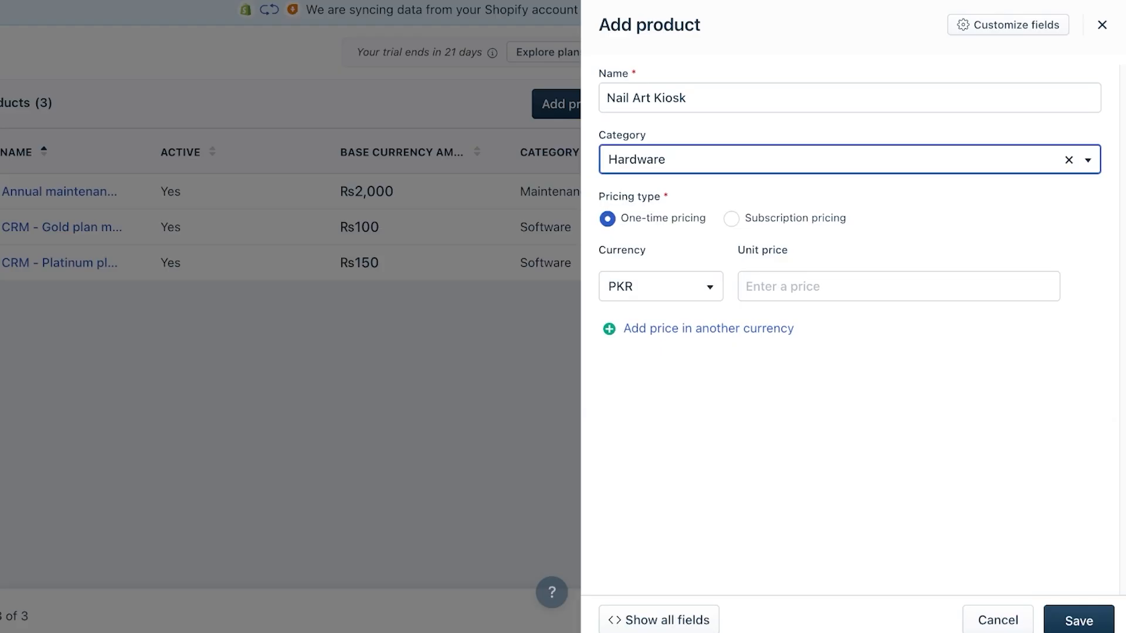
click(661, 287)
click(661, 360)
click(898, 287)
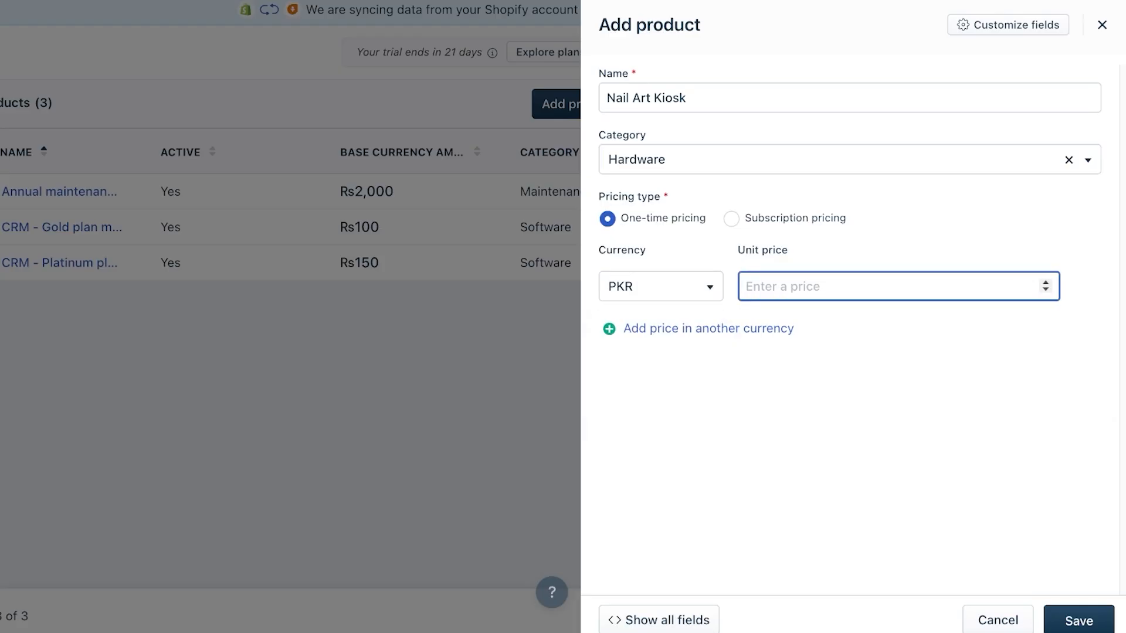
text(10000)
click(760, 286)
key(BackSpace)
key(BackSpace)
- Complete the 5000 unit price and save the Nail Art Kiosk product
text(5)
click(1079, 620)
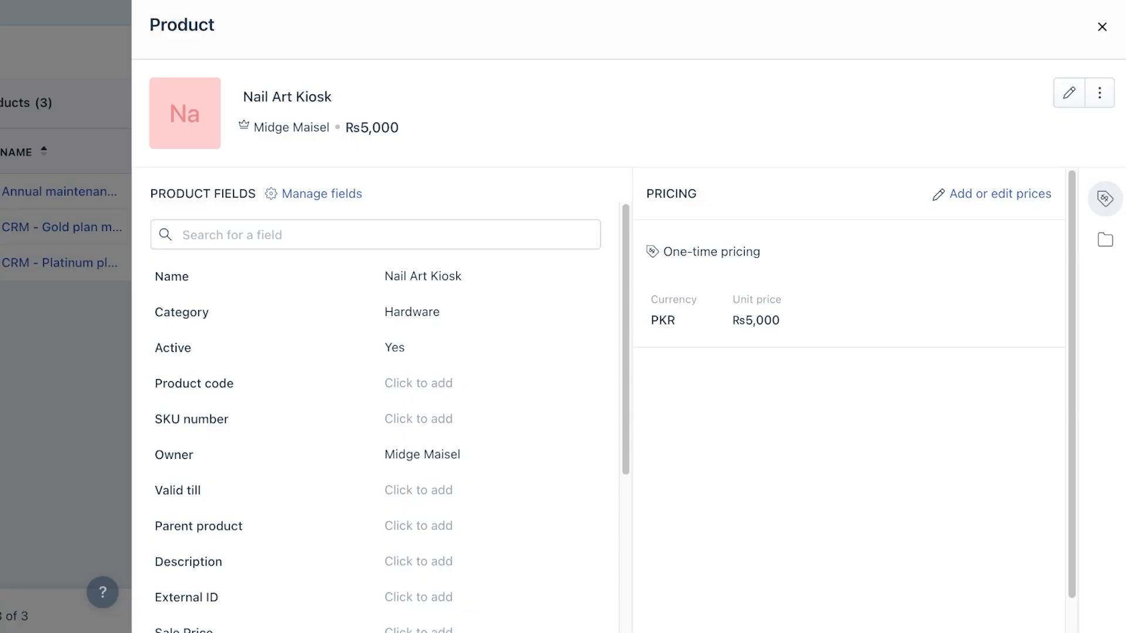
scroll(849, 352, down, 1)
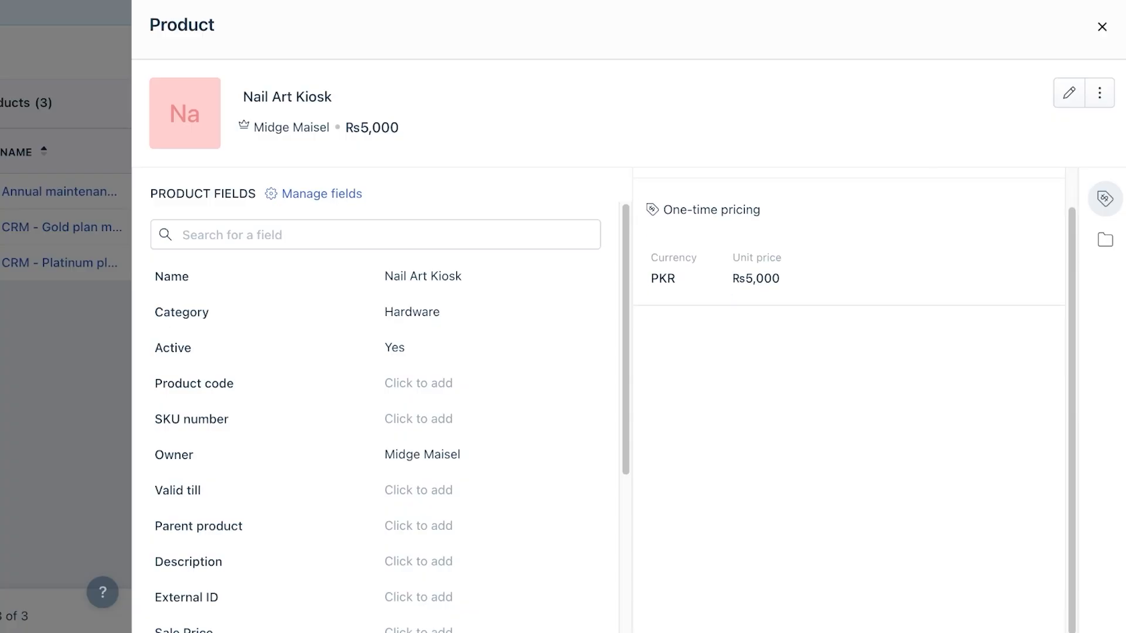
scroll(489, 408, down, 4)
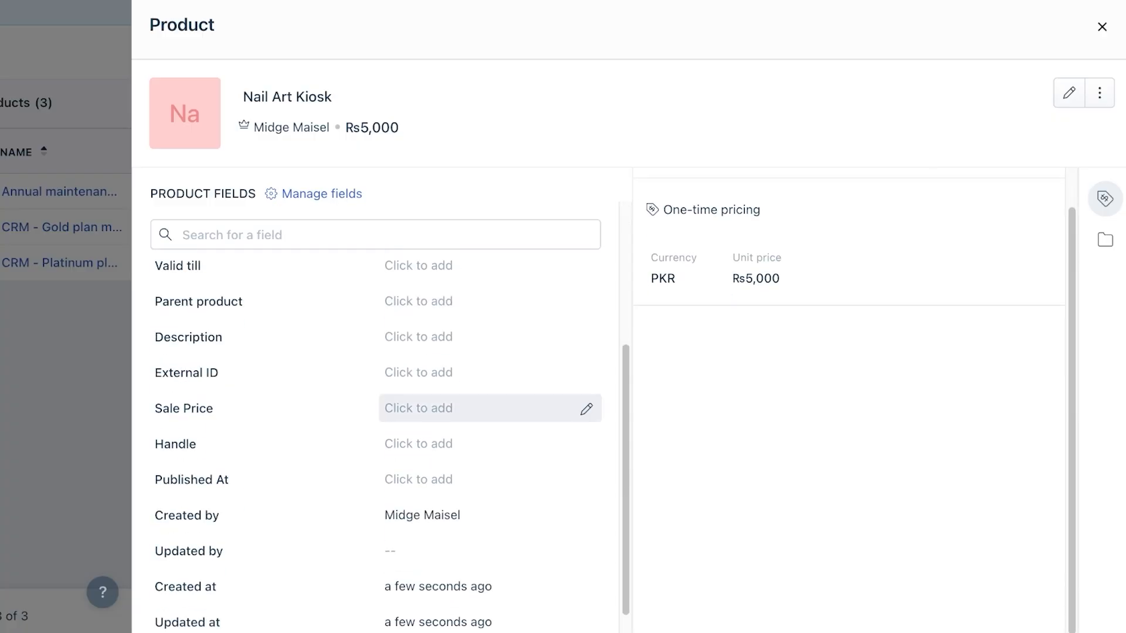
- Set Nail Art Kiosk's Sale Price to 7000 and check its more-actions menu
click(490, 409)
text(6000)
key(BackSpace)
key(BackSpace)
key(BackSpace)
key(BackSpace)
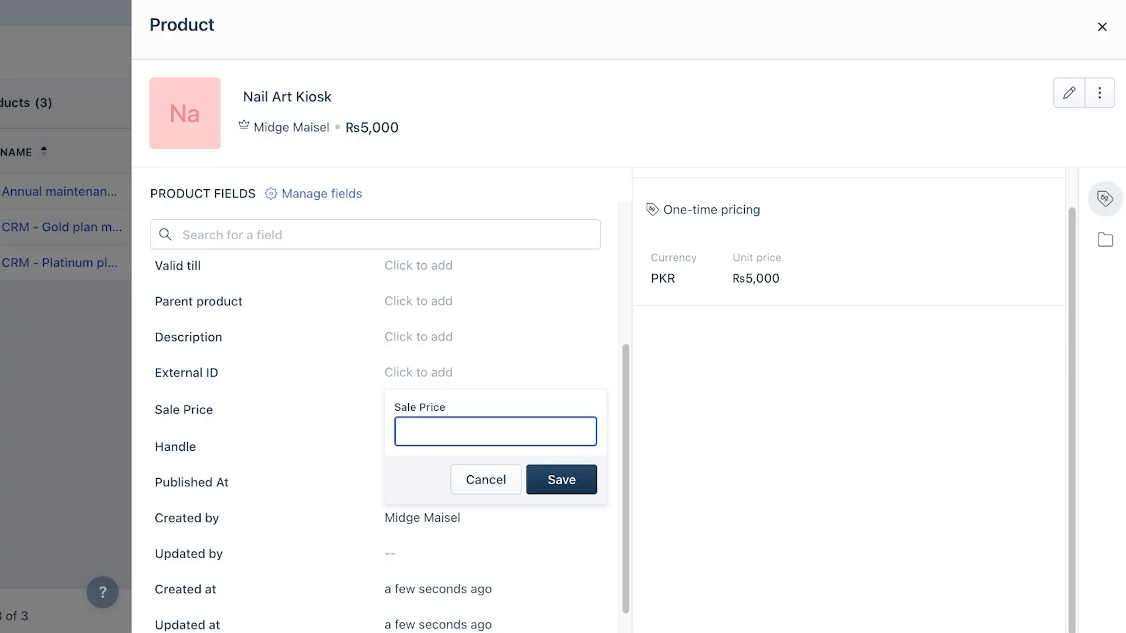
text(7000)
click(561, 480)
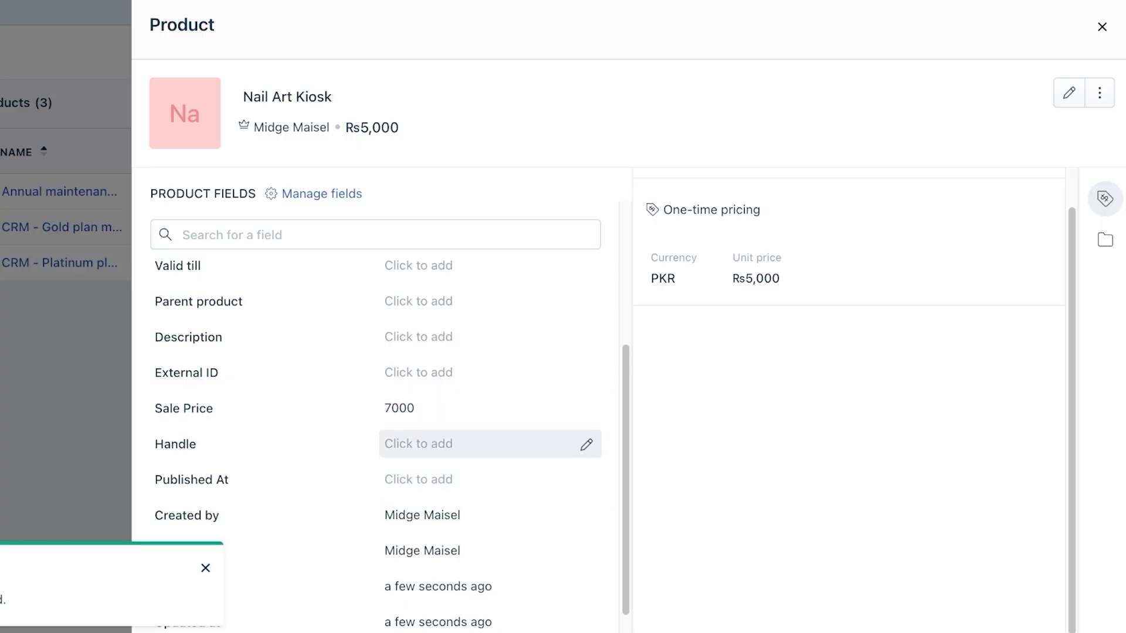
scroll(490, 444, down, 1)
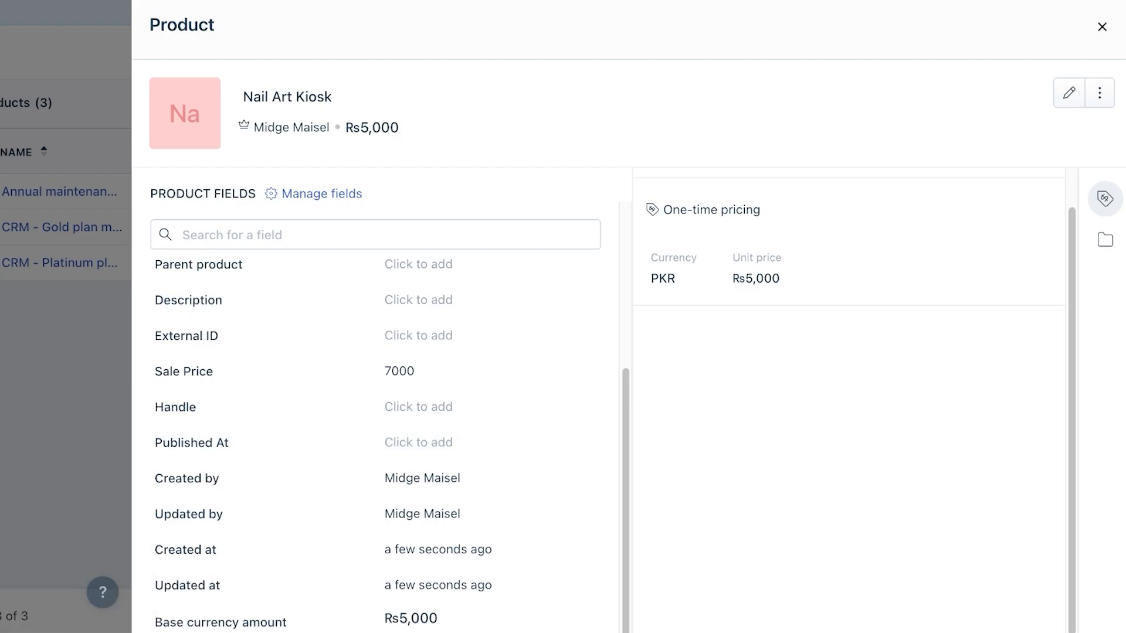
click(1099, 92)
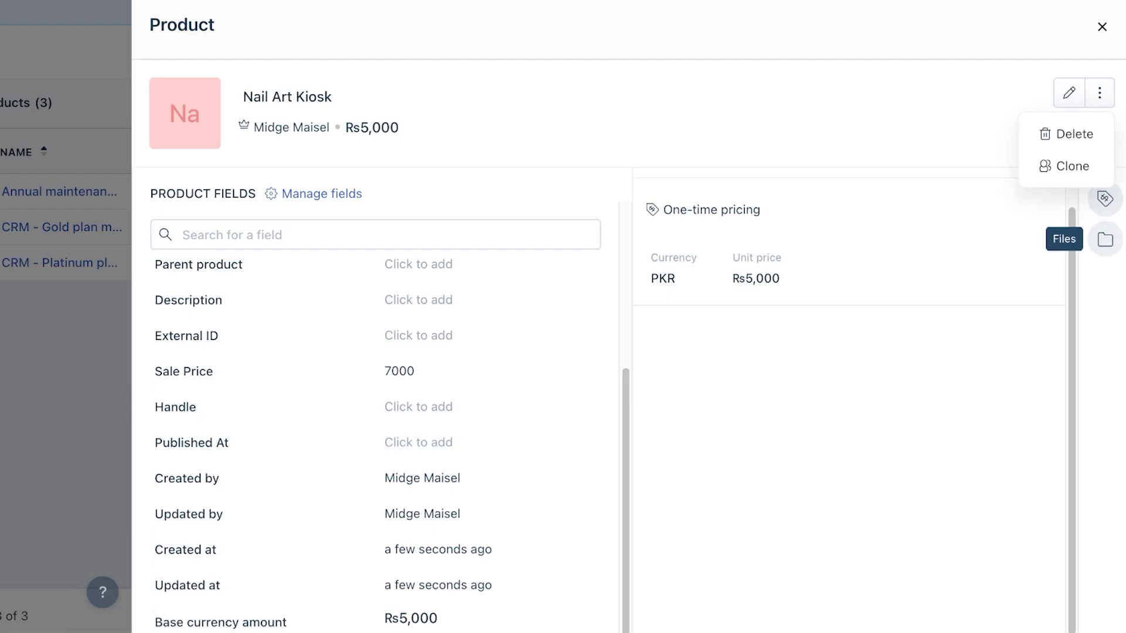
click(1105, 199)
- Start a new subscription-priced product named Spa Renewal
click(1101, 26)
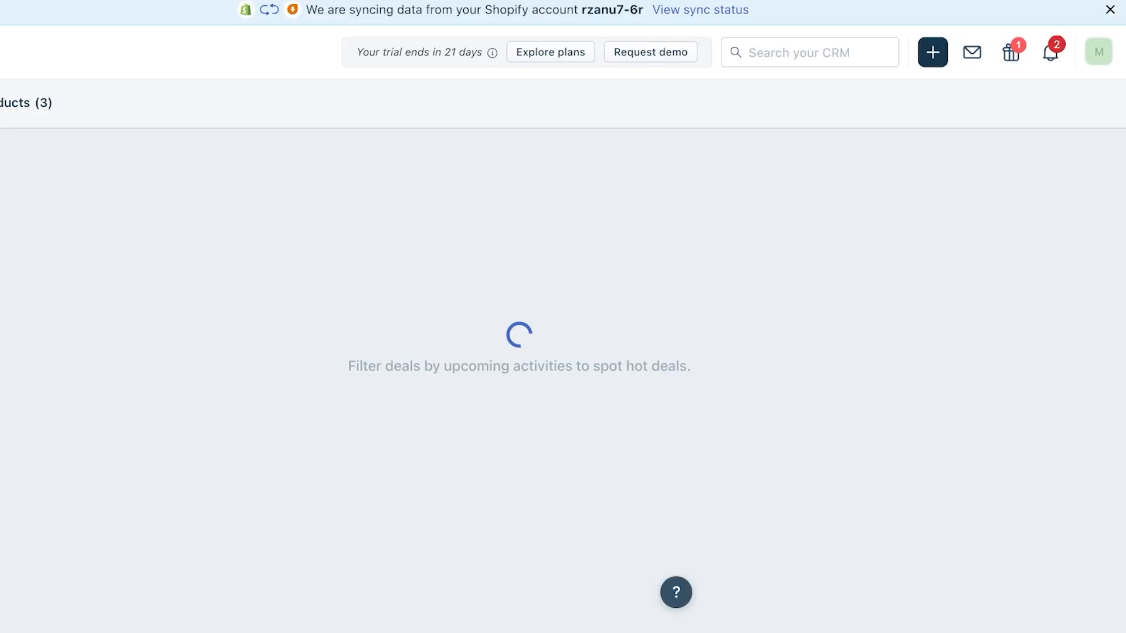
click(577, 104)
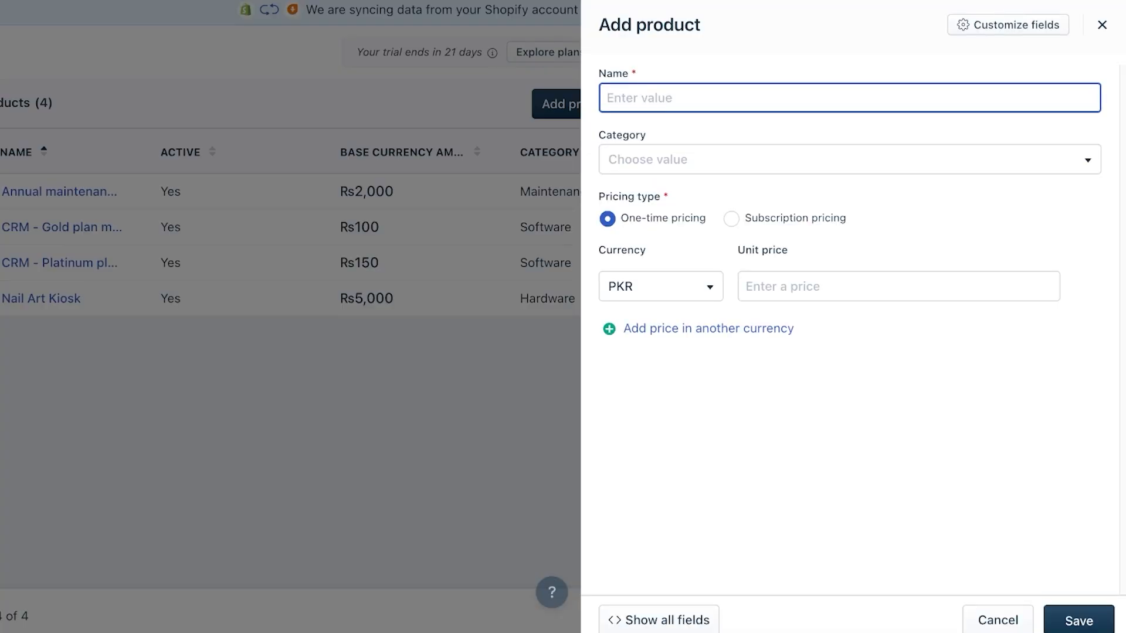
click(731, 218)
click(850, 98)
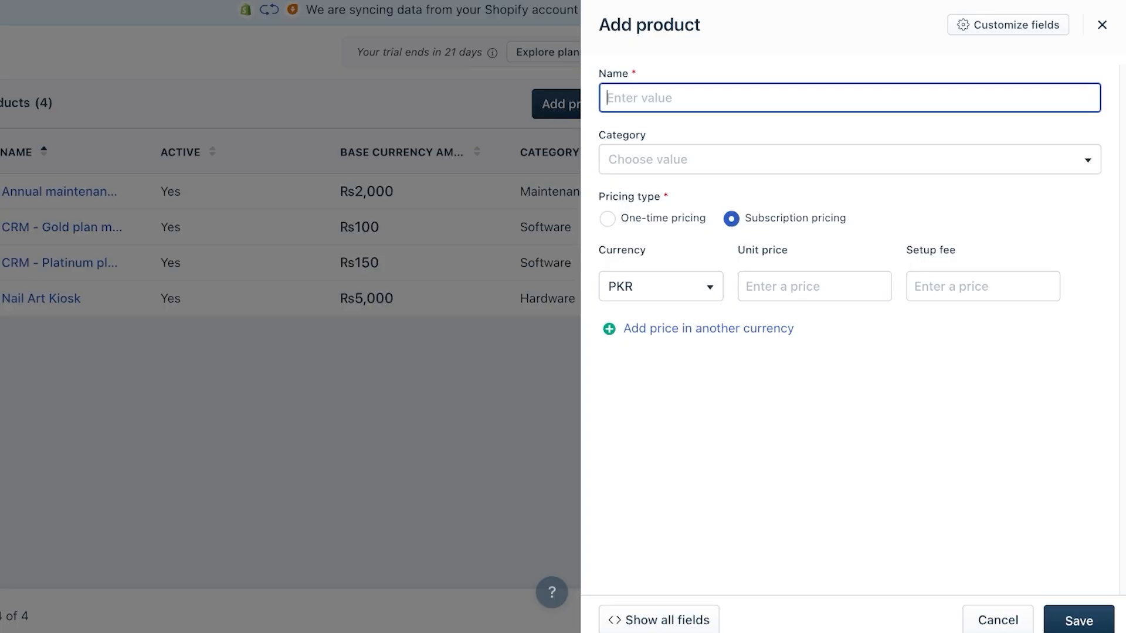
text(Spa Renewal)
- Set Spa Renewal's category to Maintenance
click(849, 160)
scroll(843, 333, down, 1)
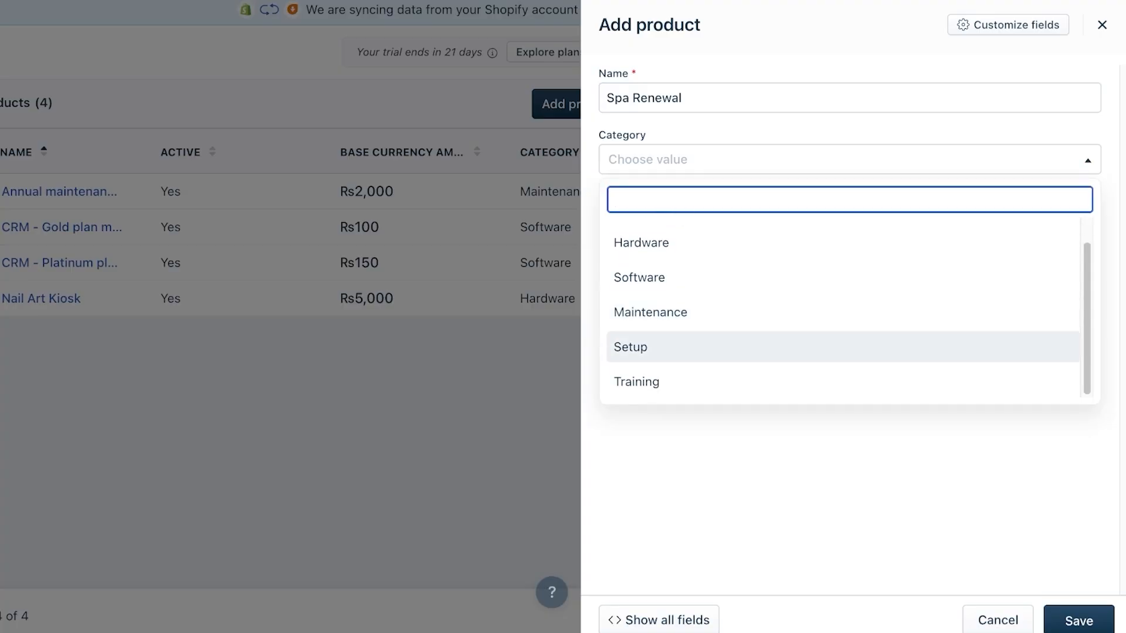
scroll(843, 347, up, 1)
key(Up)
key(Up)
key(Up)
key(Up)
key(Up)
key(Up)
key(Up)
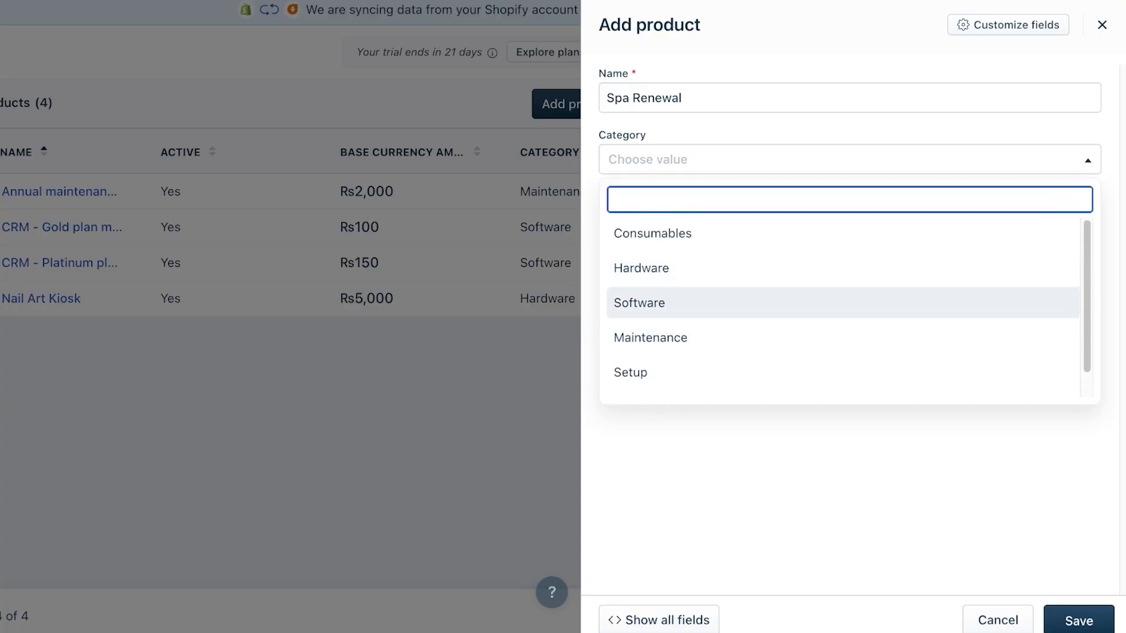
scroll(650, 292, down, 1)
click(651, 316)
- Price Spa Renewal at 1000 with a 100 setup fee and save it
click(814, 286)
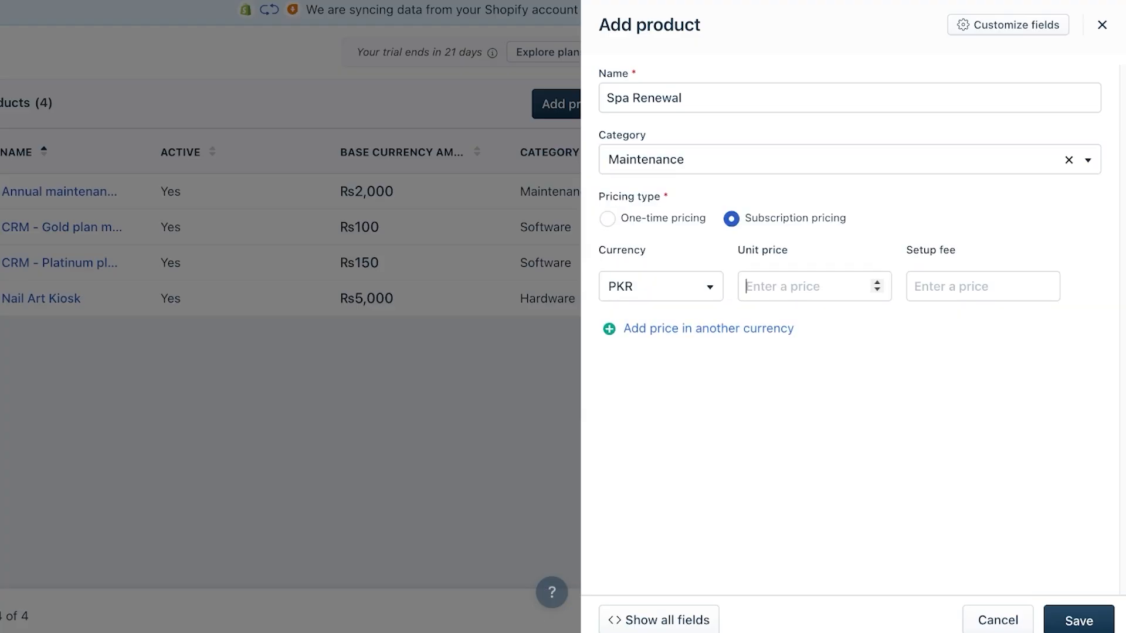
text(1)
key(BackSpace)
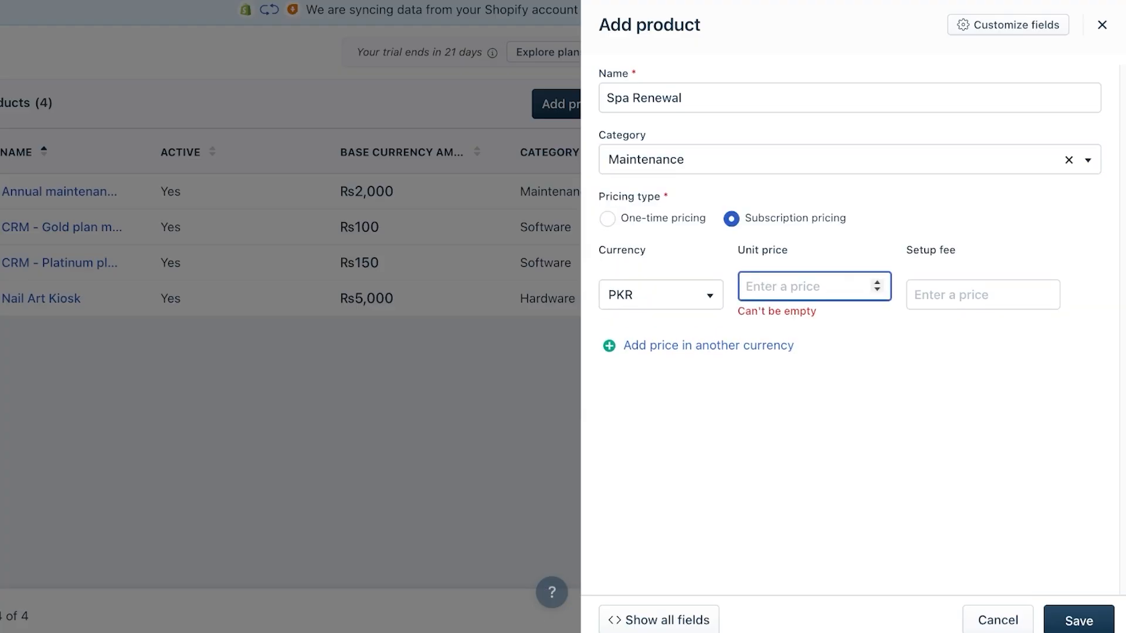
text(1000)
key(Tab)
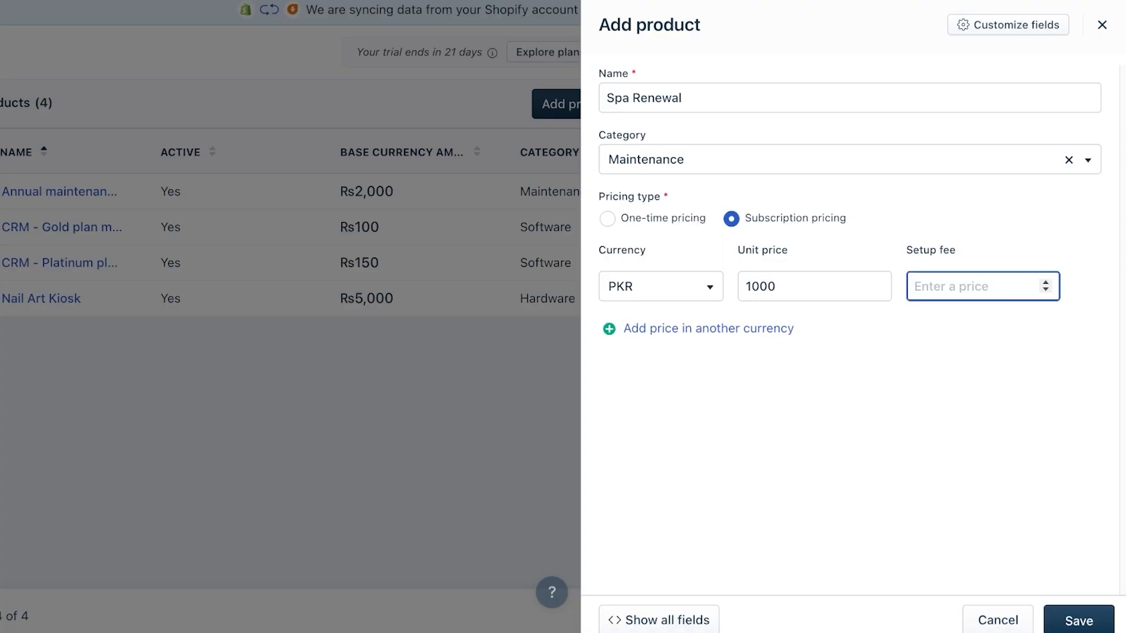
text(100)
click(1079, 620)
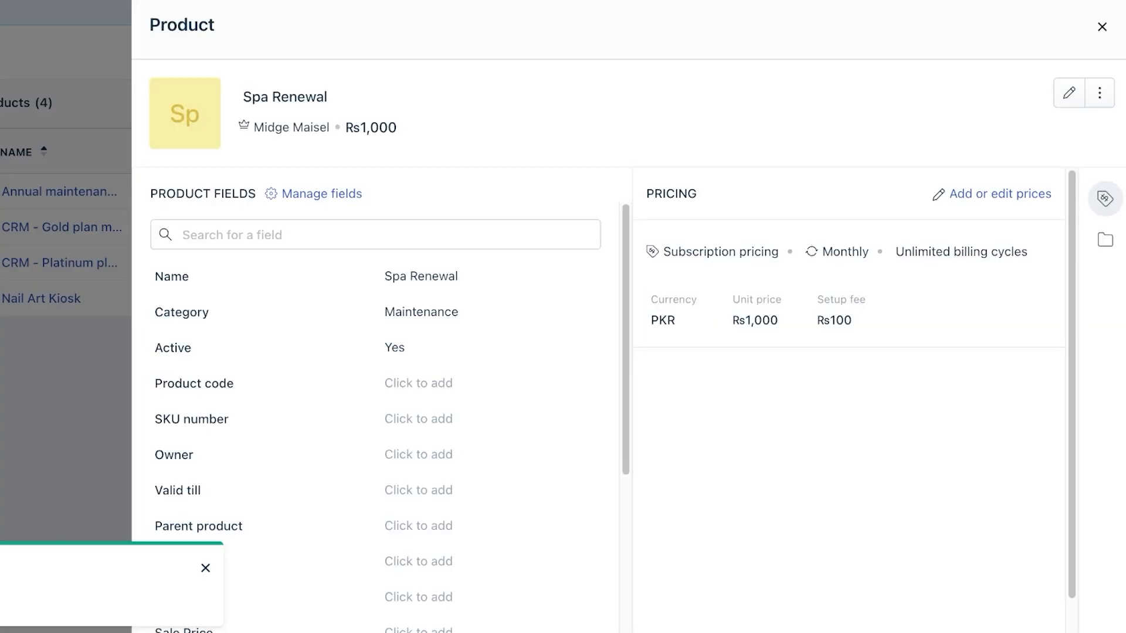
- Reopen Spa Renewal, cancel the add-prices form without changes, and close its details
scroll(375, 410, down, 3)
click(1101, 27)
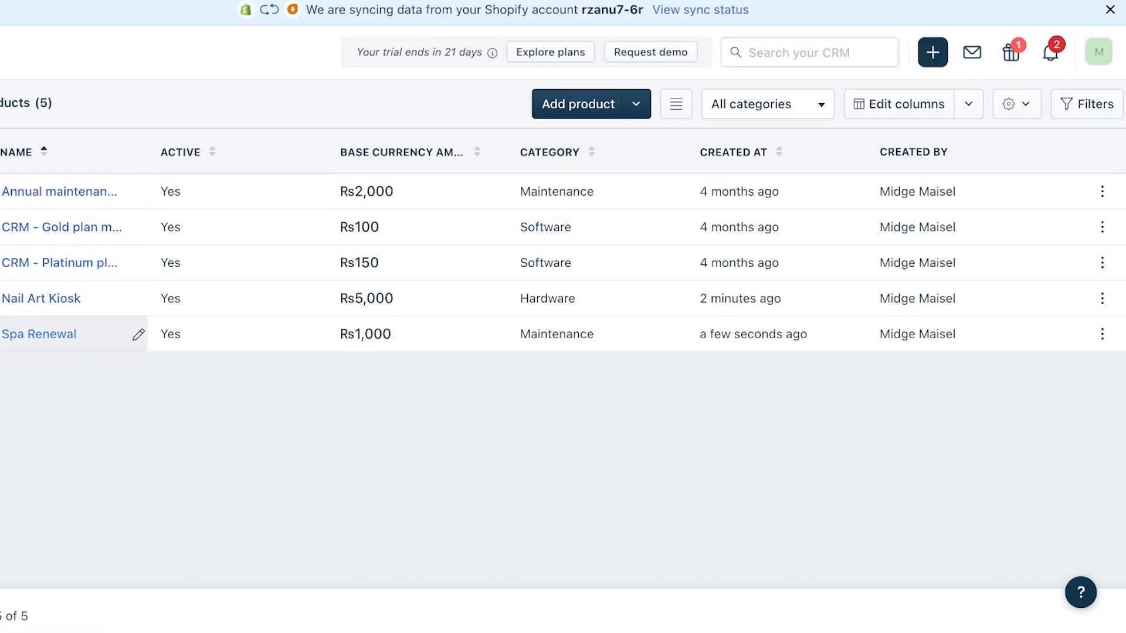
click(38, 334)
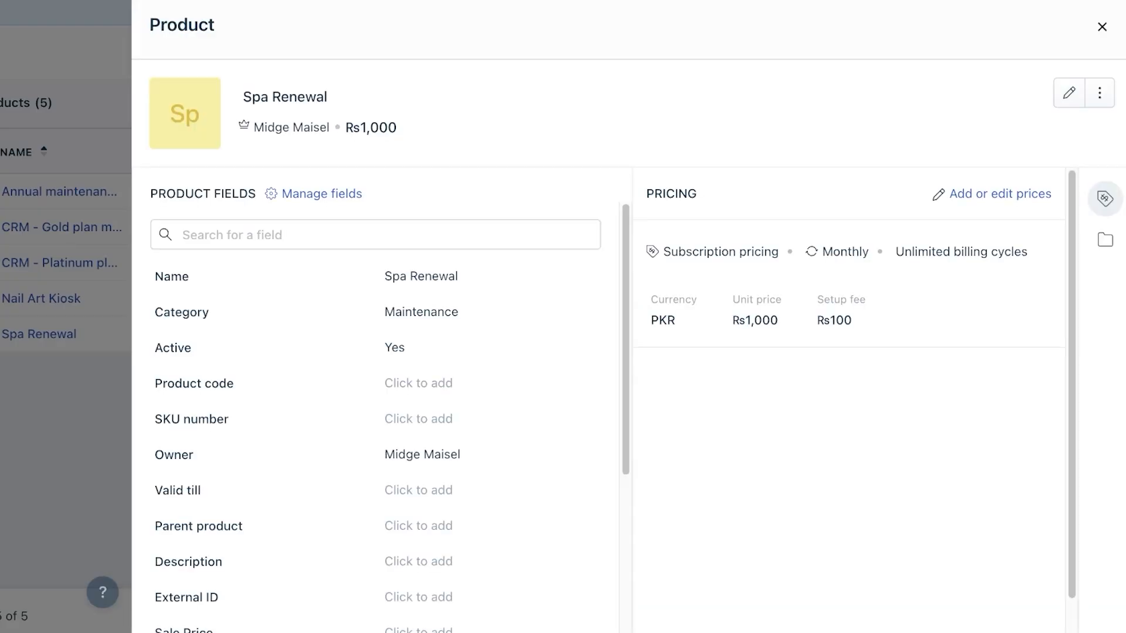
click(999, 194)
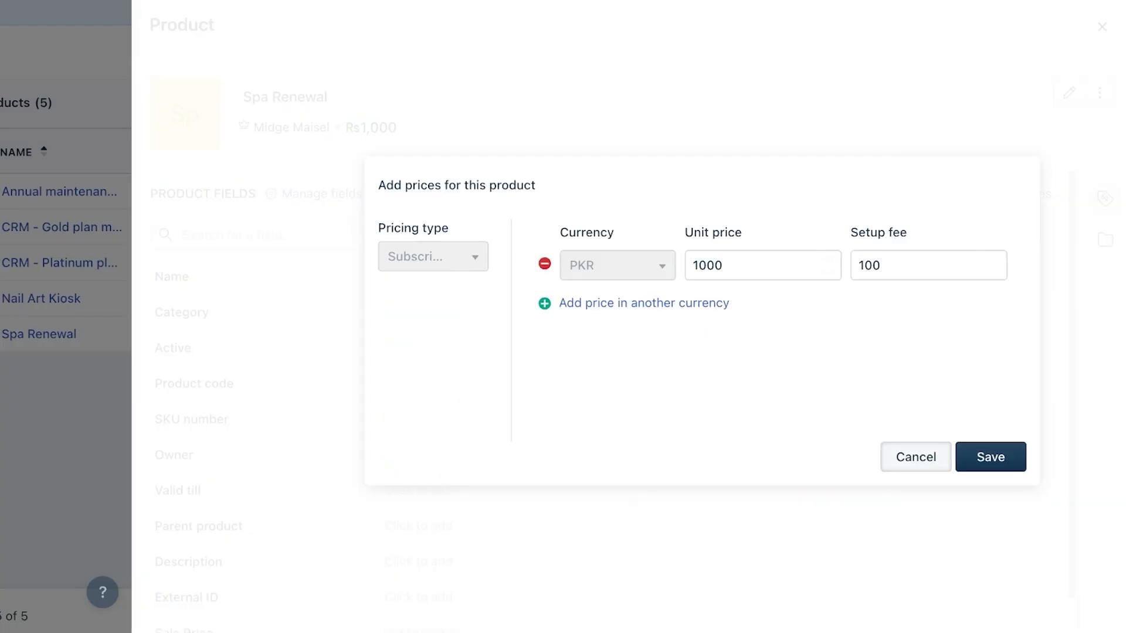
click(916, 456)
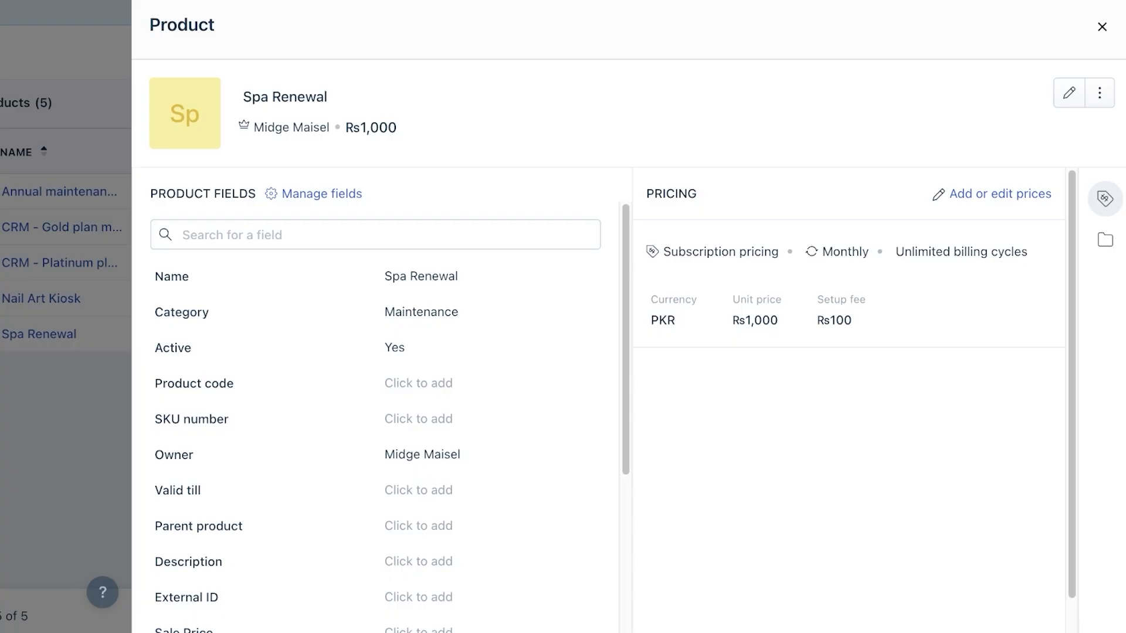
click(1102, 26)
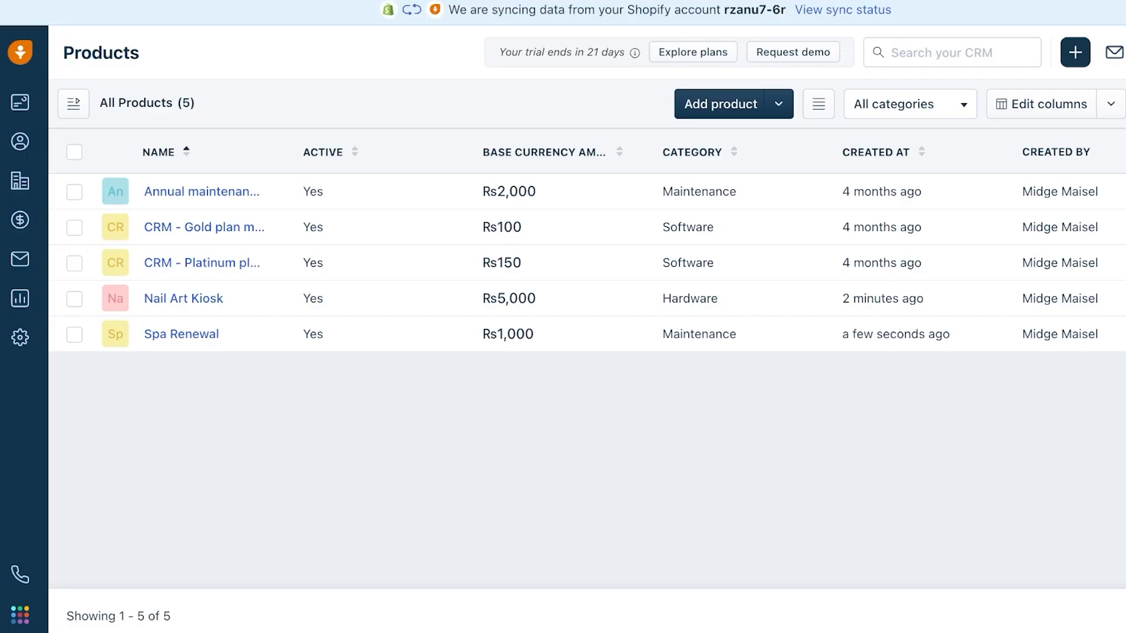
- View the Teams & Territories and Data & Import pages in Admin Settings
click(20, 337)
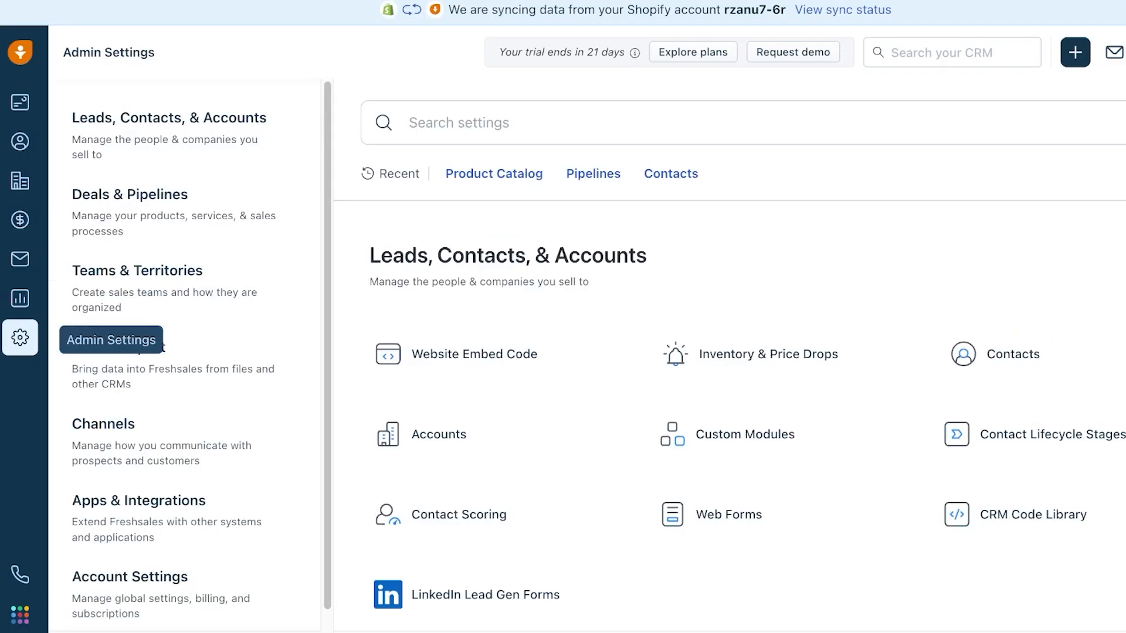
click(184, 288)
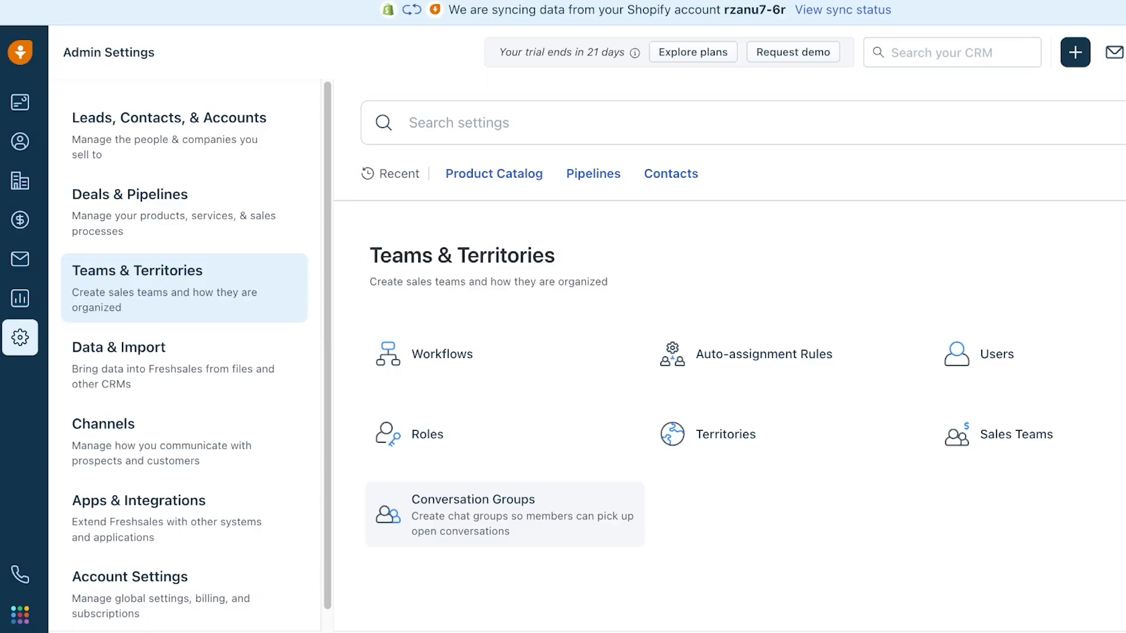
click(183, 364)
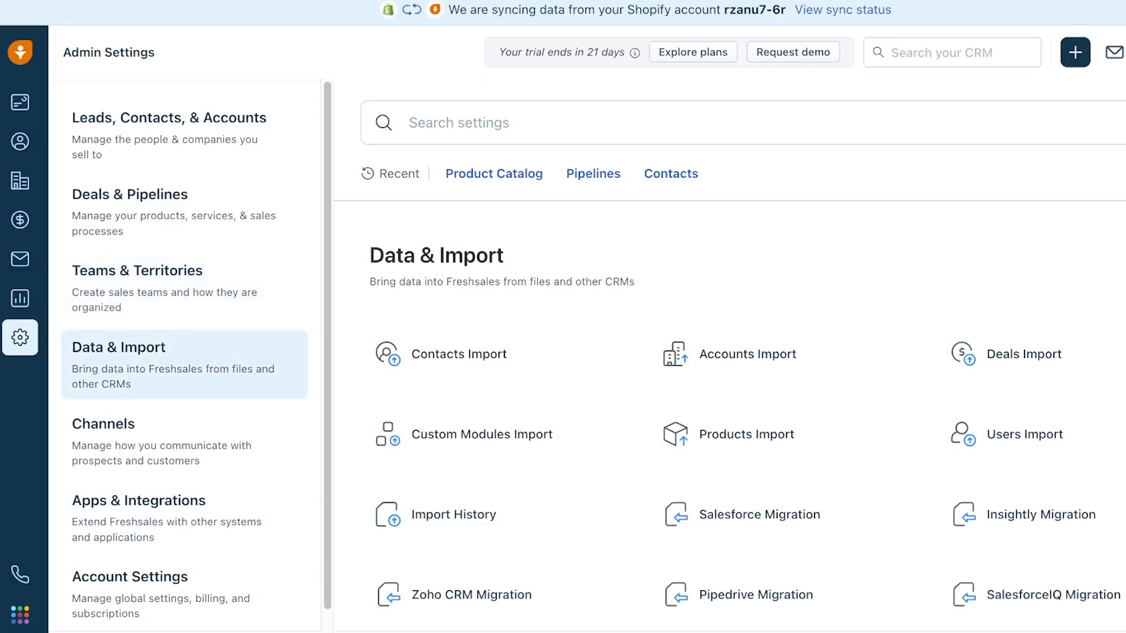
scroll(451, 352, down, 2)
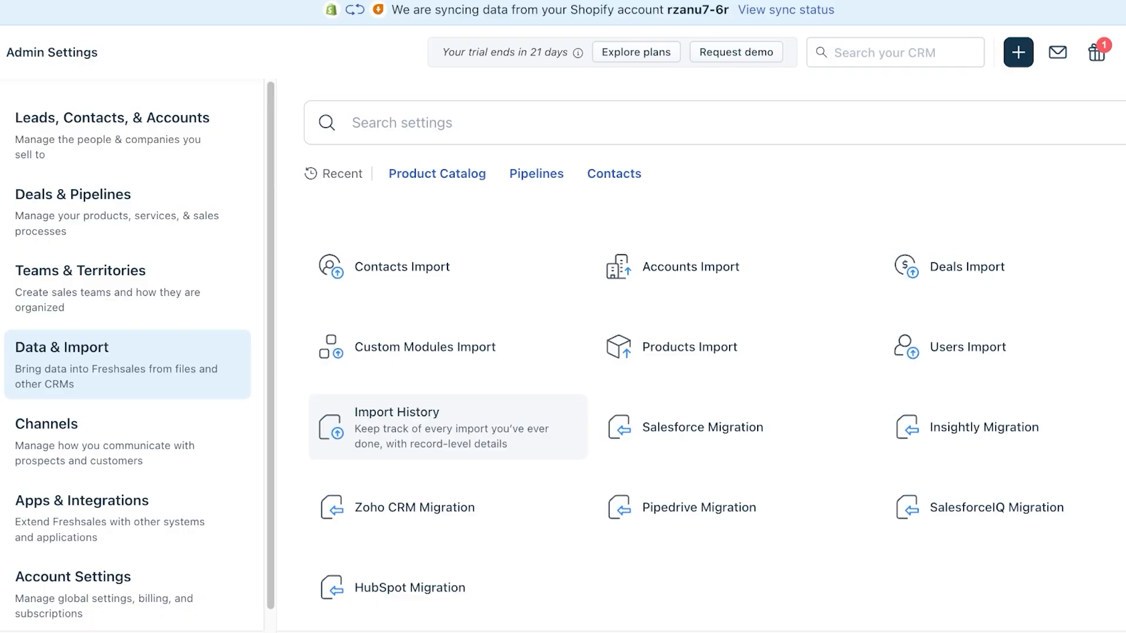
scroll(117, 422, down, 1)
- Look through the Channels page's email, chat, messaging and phone options
click(117, 422)
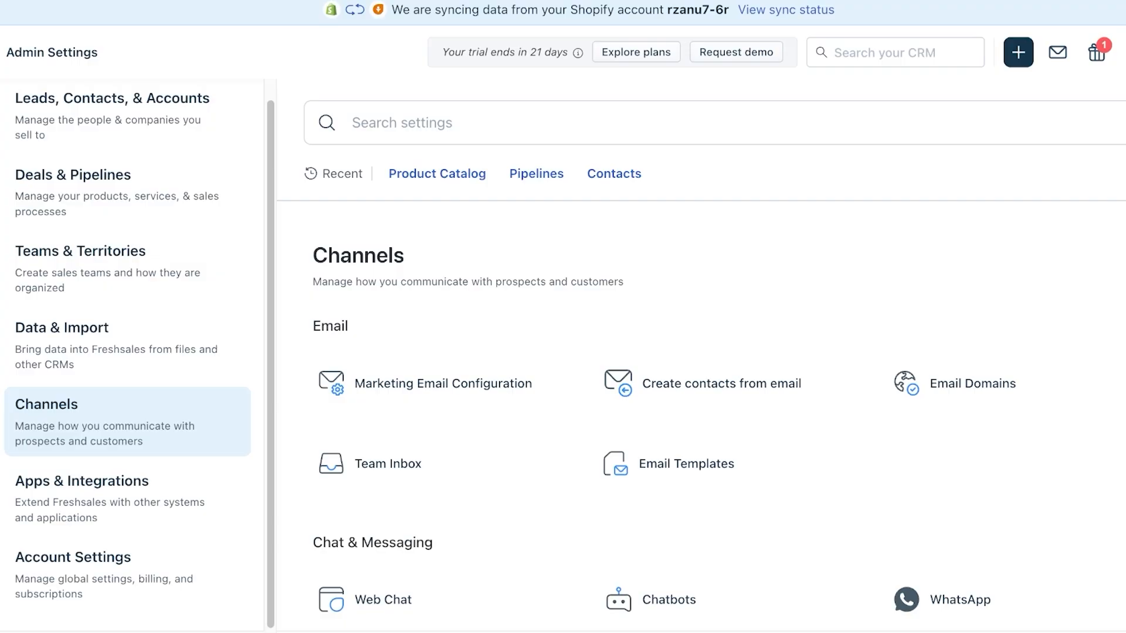
scroll(733, 411, down, 5)
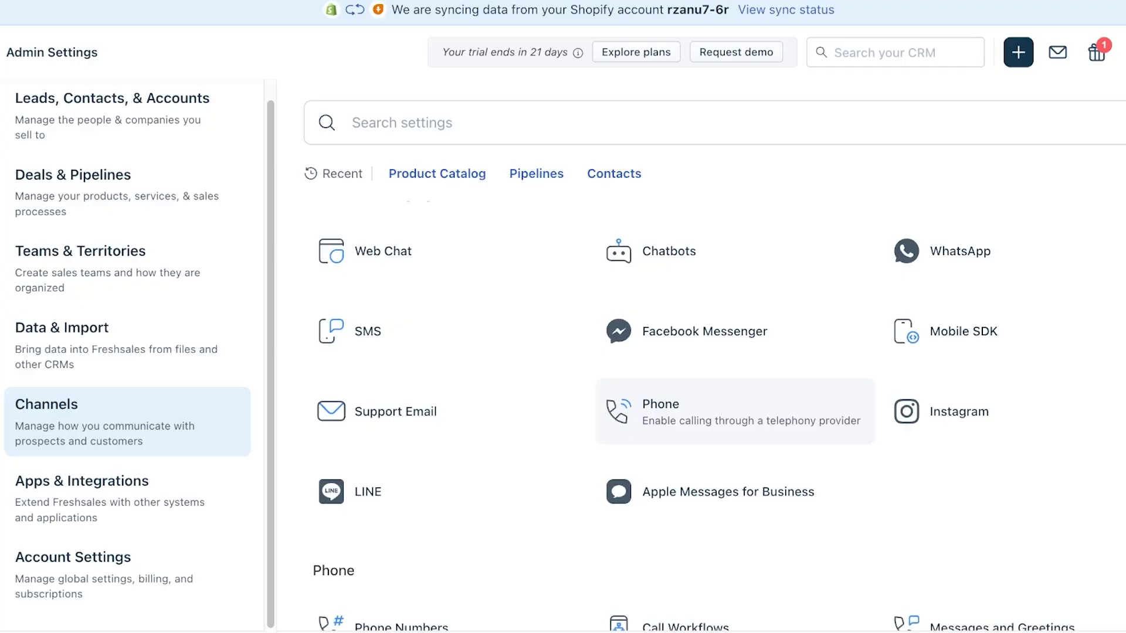
scroll(733, 422, down, 5)
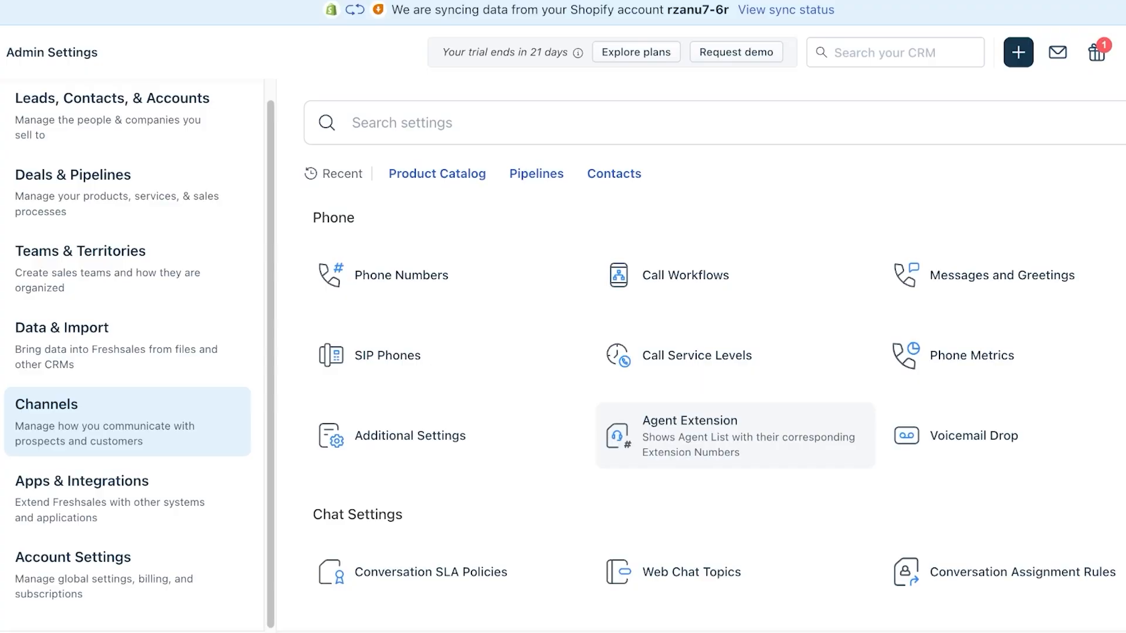
scroll(732, 423, down, 6)
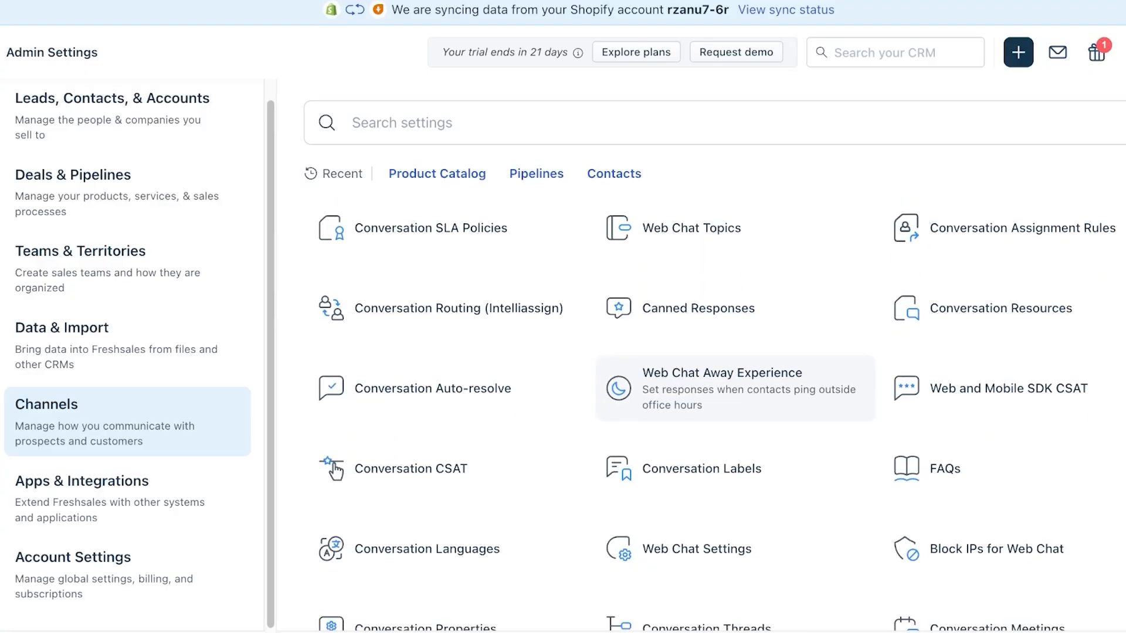
scroll(610, 404, down, 2)
scroll(580, 398, up, 15)
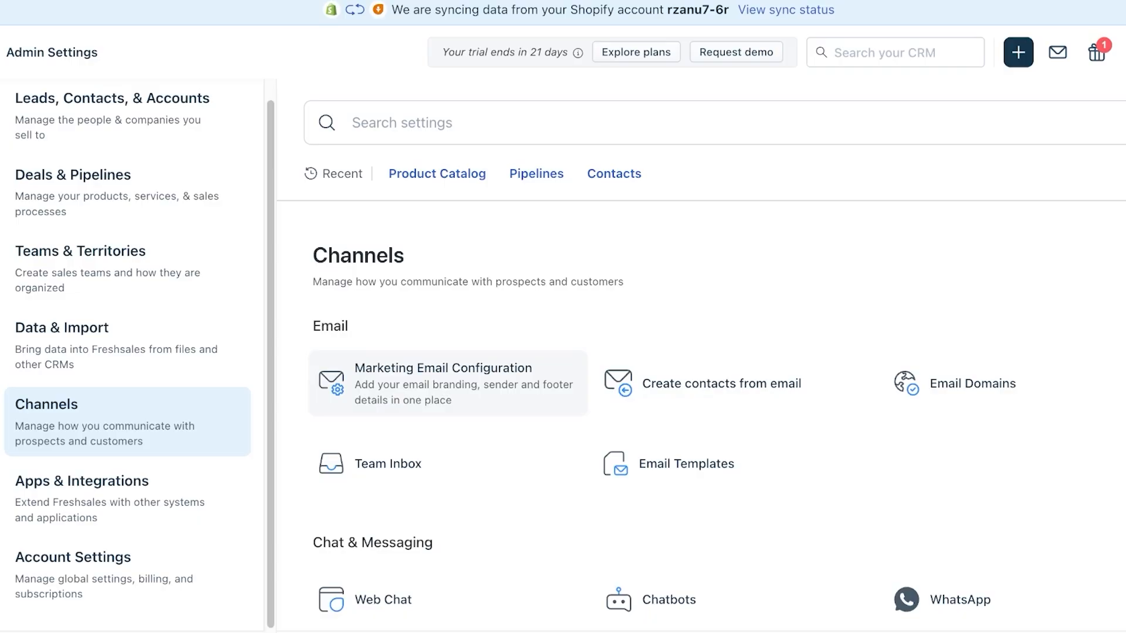
- Go from Marketing Email Configuration to the Email channel and begin a custom support email setup
click(448, 384)
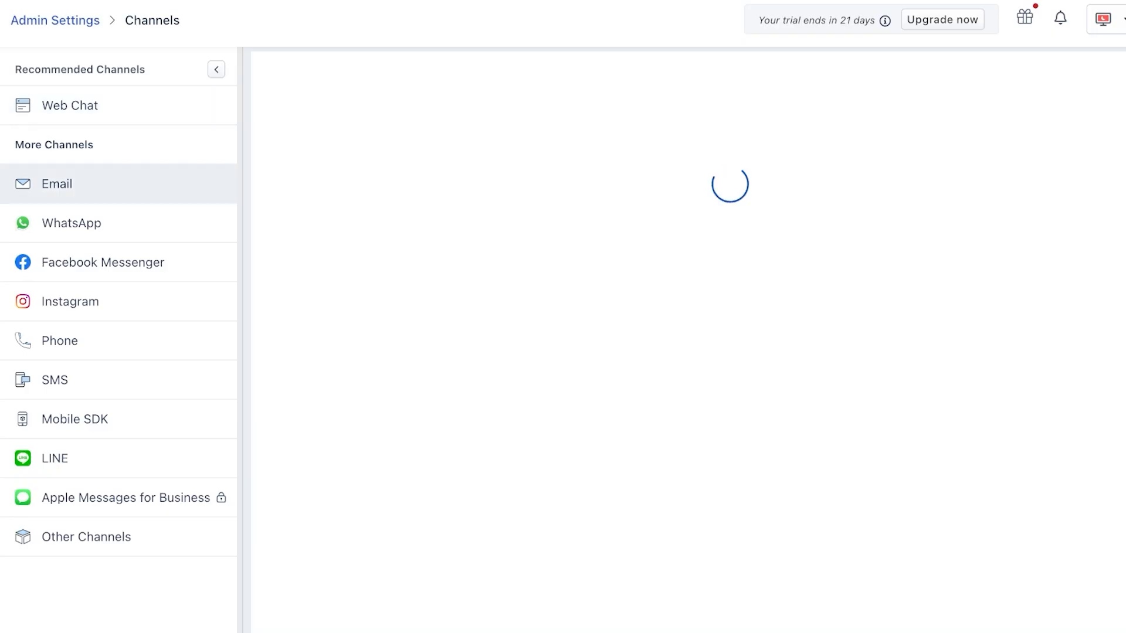
click(58, 184)
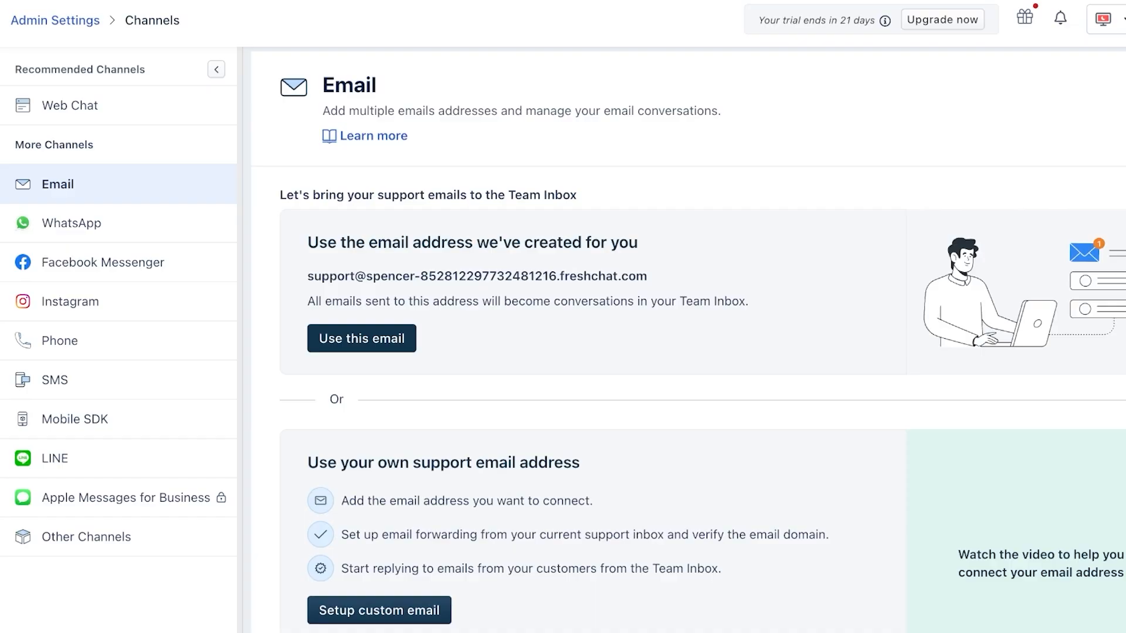
scroll(690, 348, down, 3)
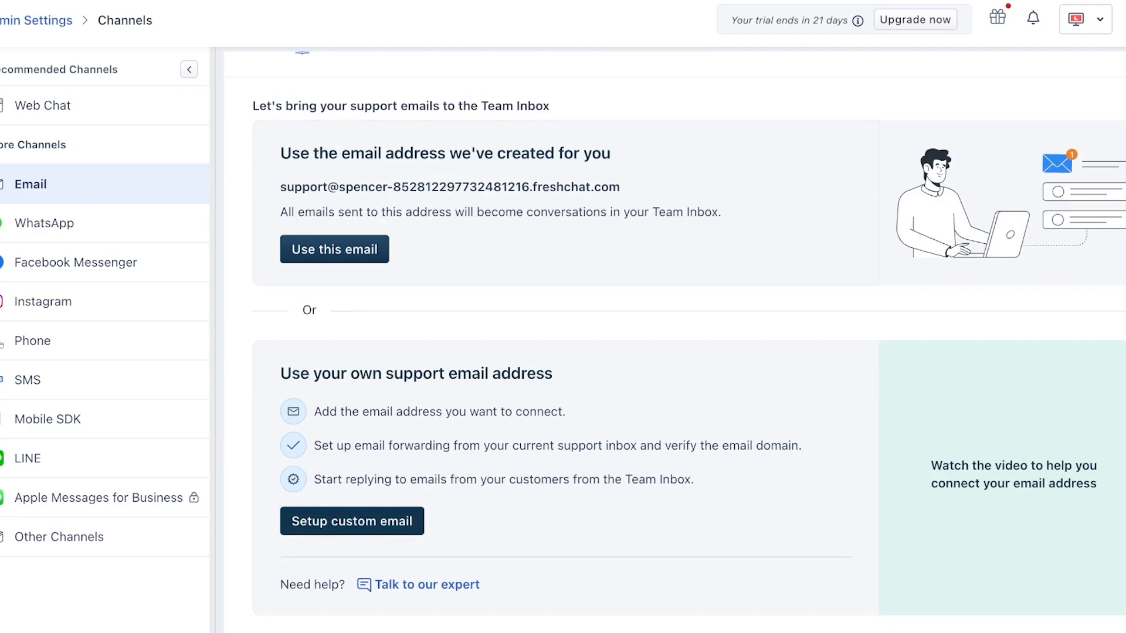
click(379, 521)
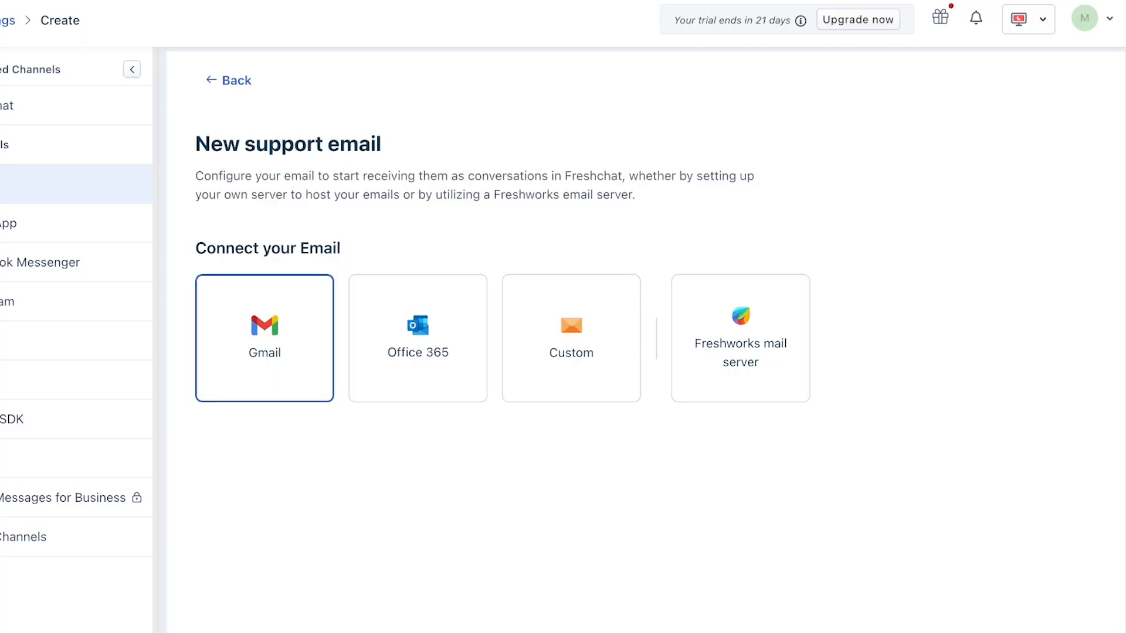
- Connect a Gmail account via Google sign-in, granting FreshAuth read and send access
click(264, 338)
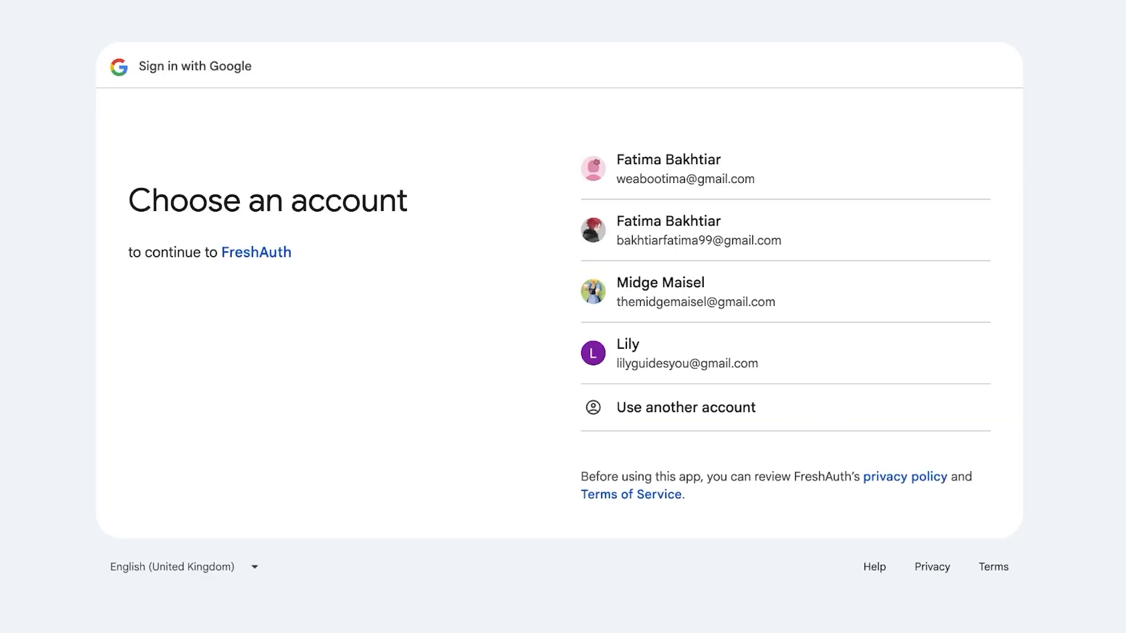
click(727, 168)
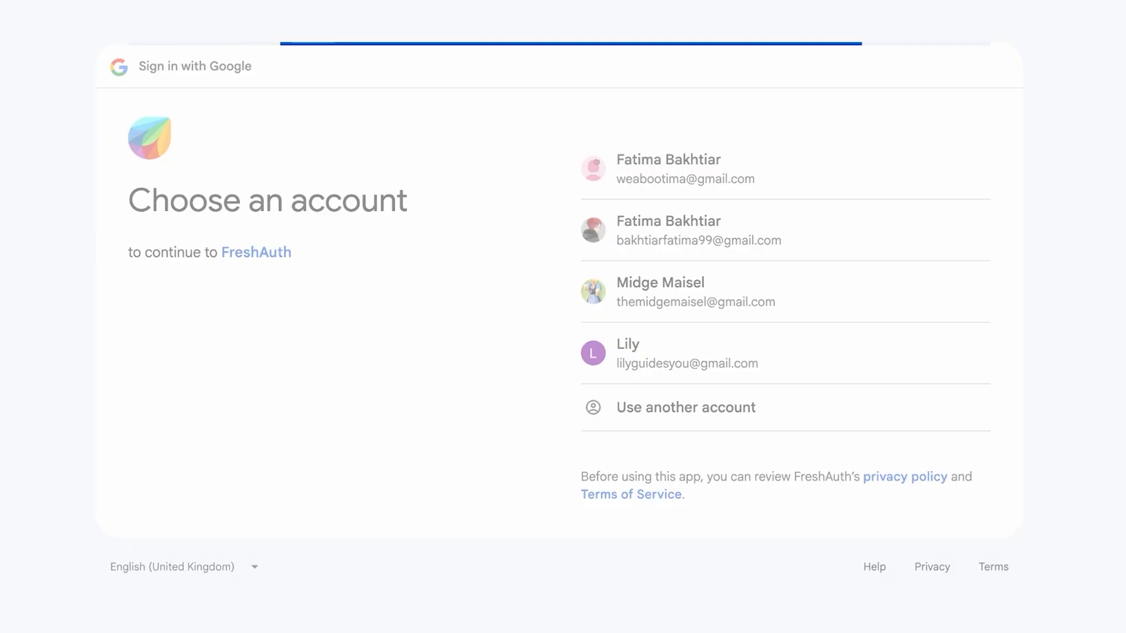
click(891, 411)
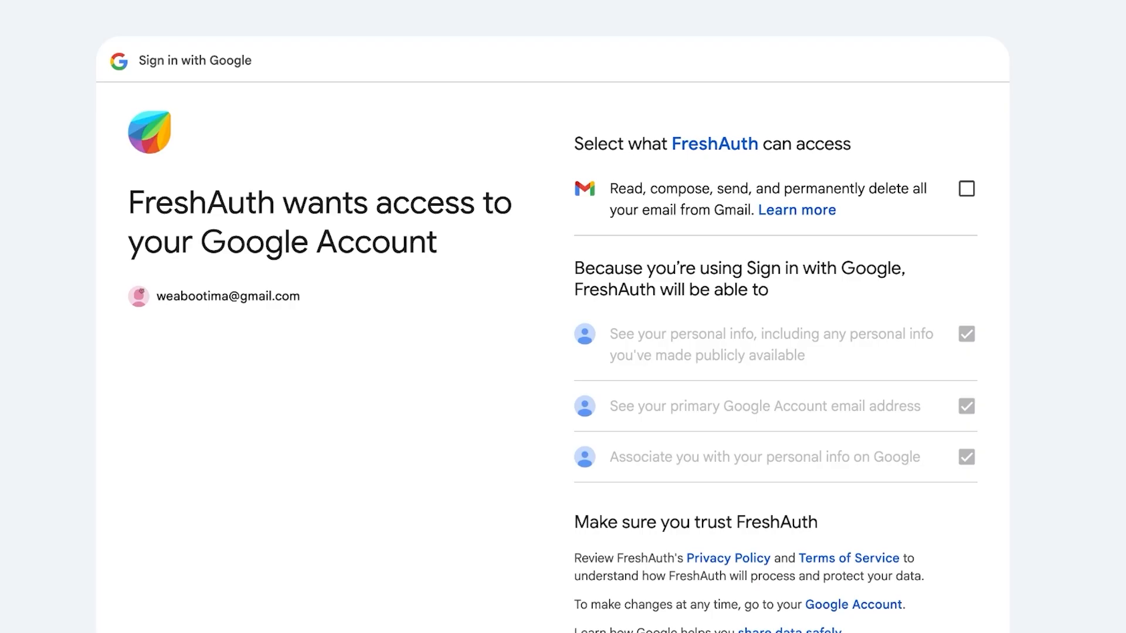
click(966, 188)
scroll(967, 189, down, 4)
click(879, 494)
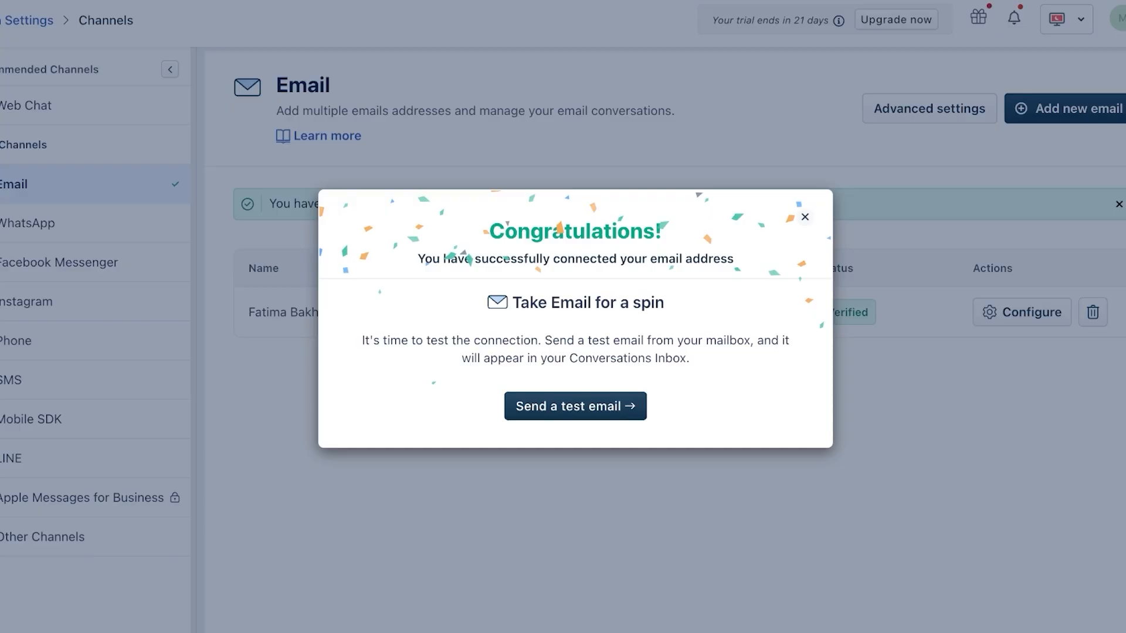
- Dismiss the email-connected message, open Contacts, check notifications, and reload the list
key(Escape)
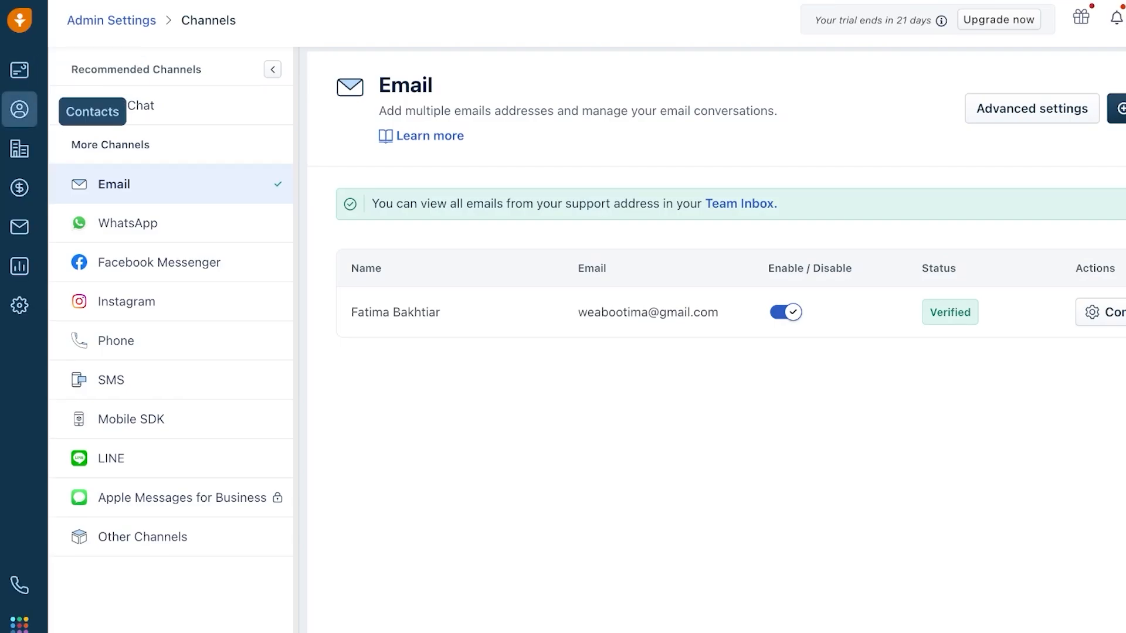
click(20, 109)
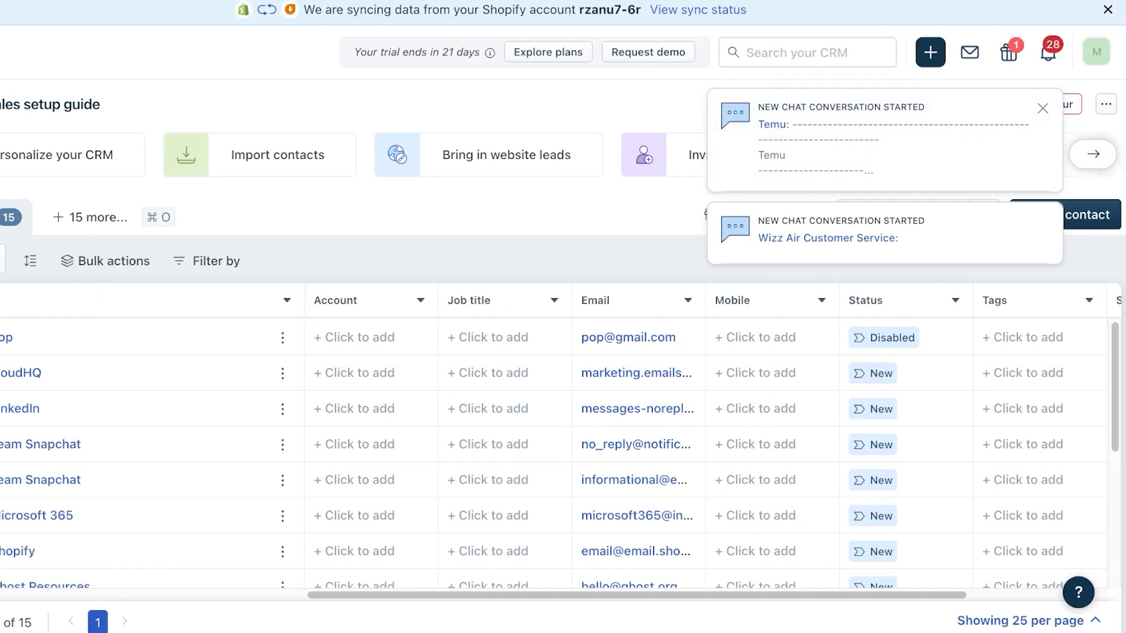
click(1048, 53)
click(1047, 53)
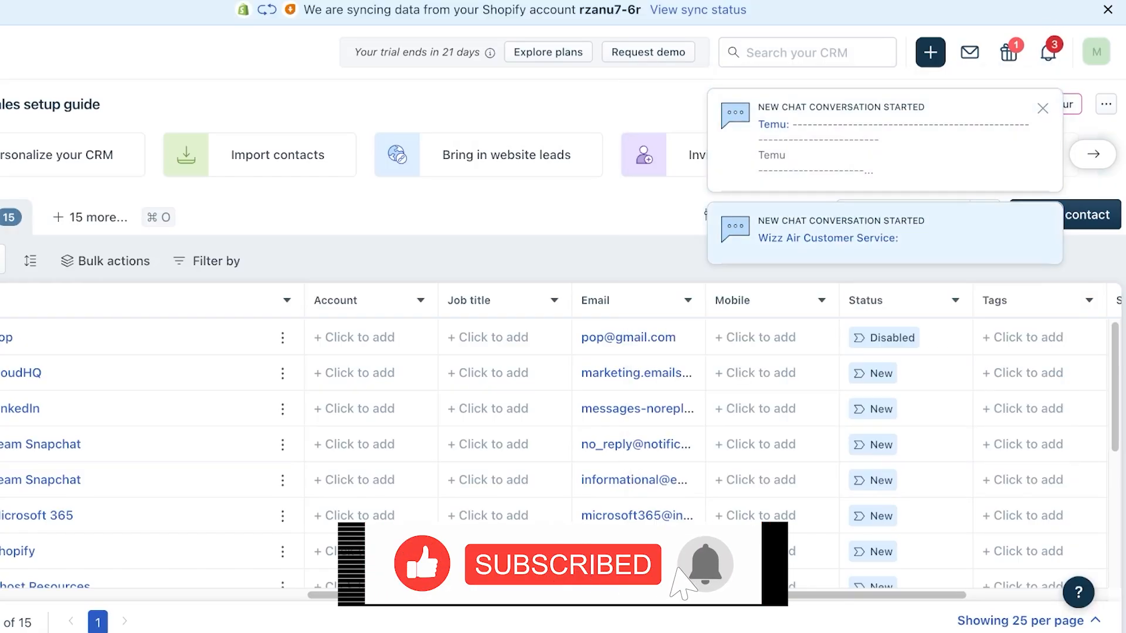
scroll(176, 393, down, 5)
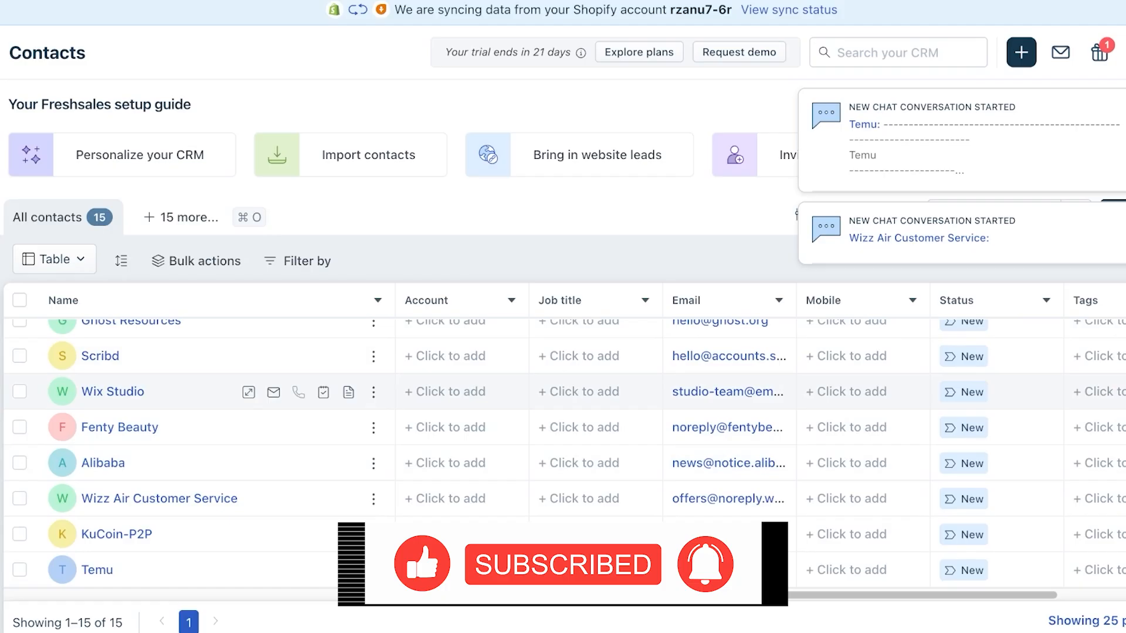
scroll(205, 499, up, 5)
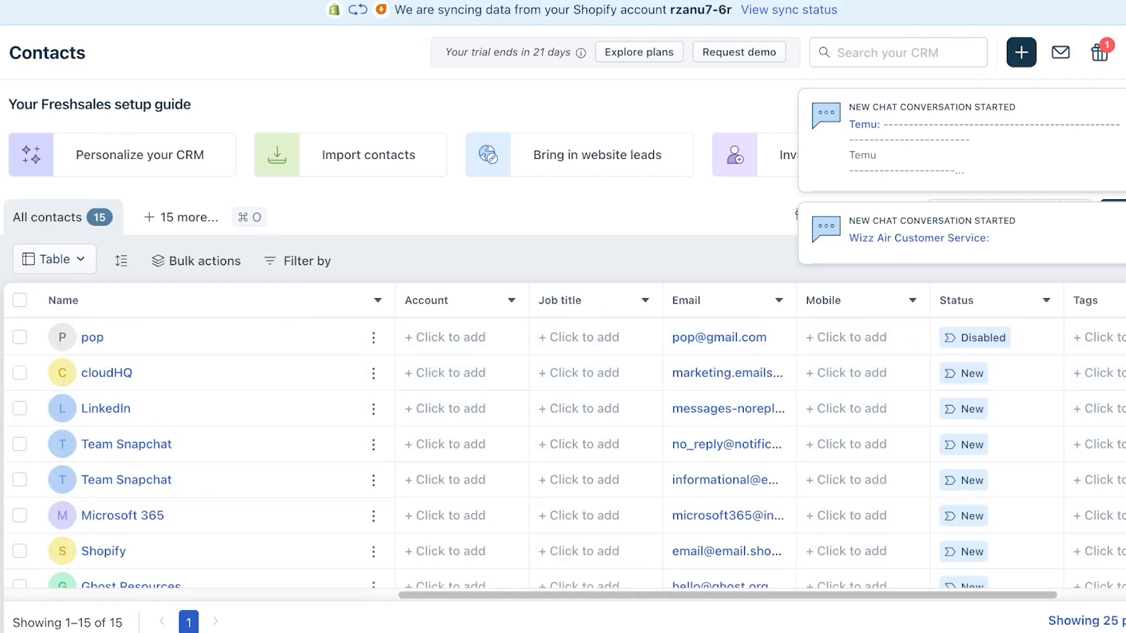
click(1125, 53)
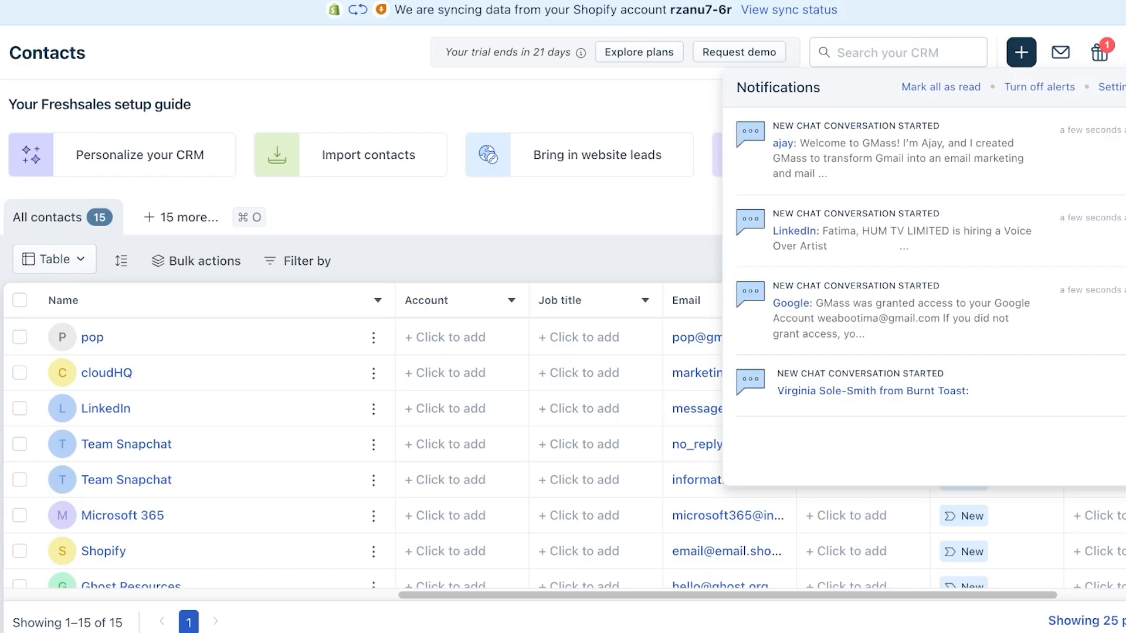
click(1125, 53)
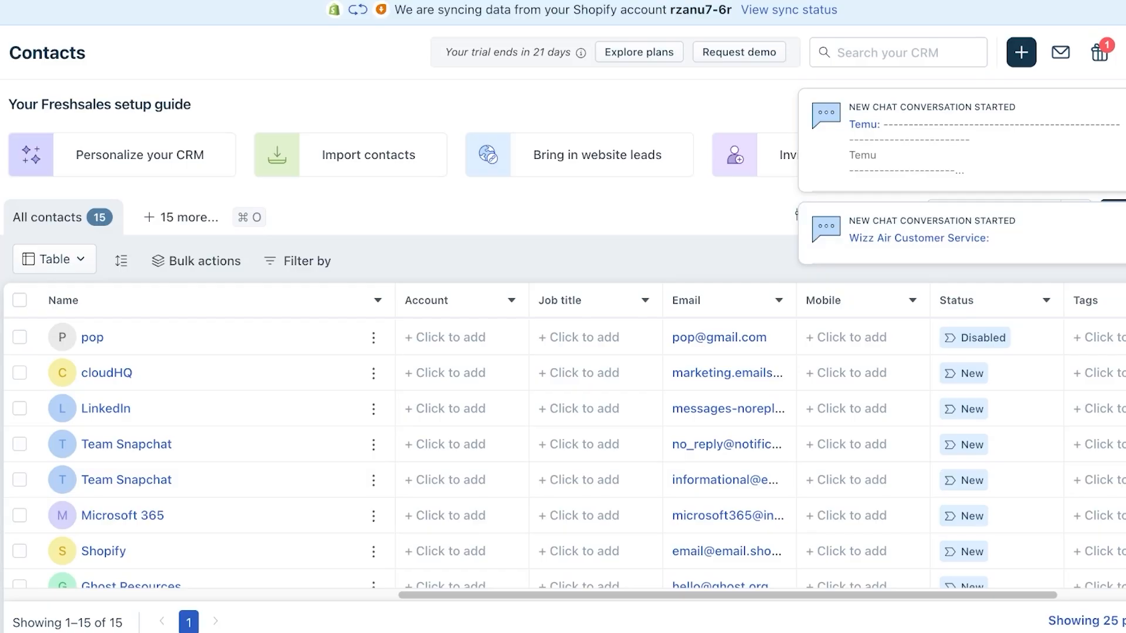
key(super+r)
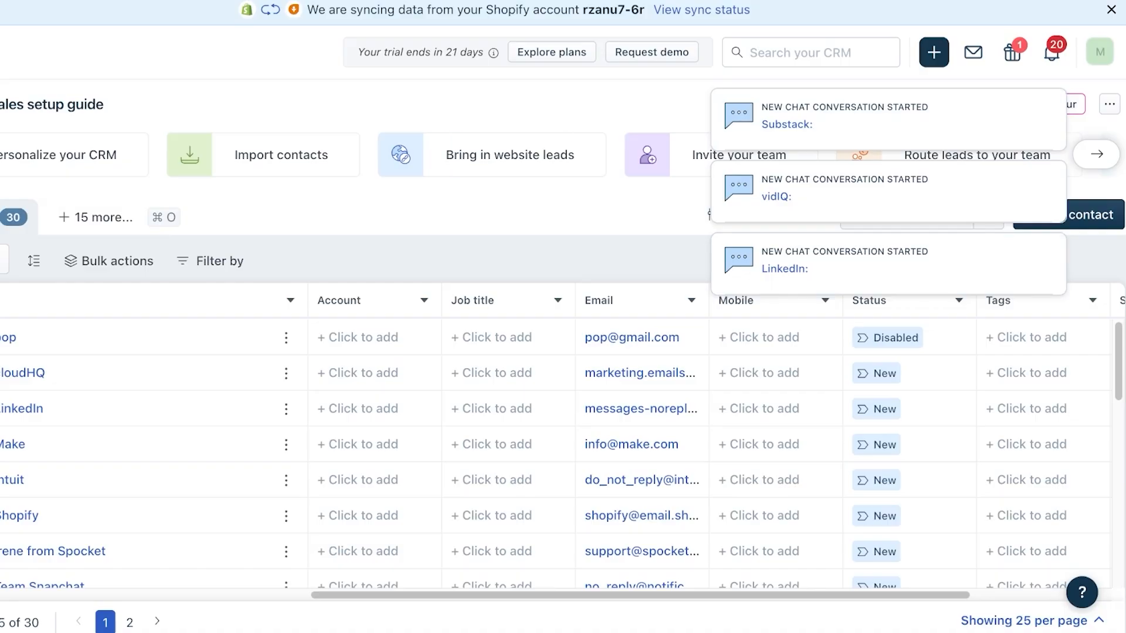
- Open and discard a new contact form, check notifications again, and reload Contacts
click(1094, 214)
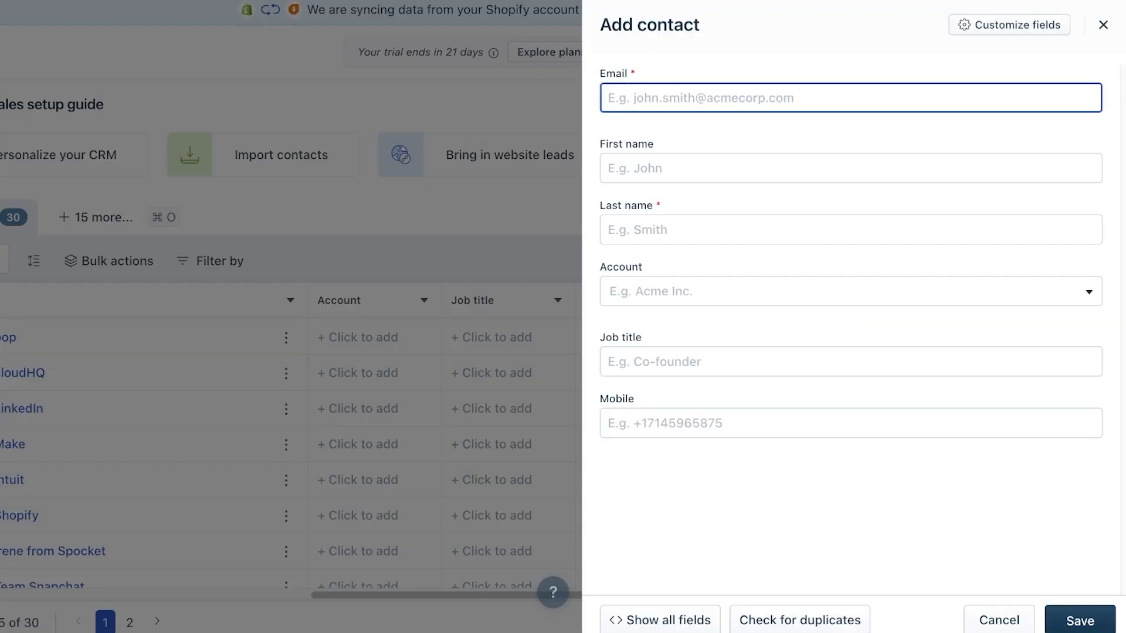
click(1103, 25)
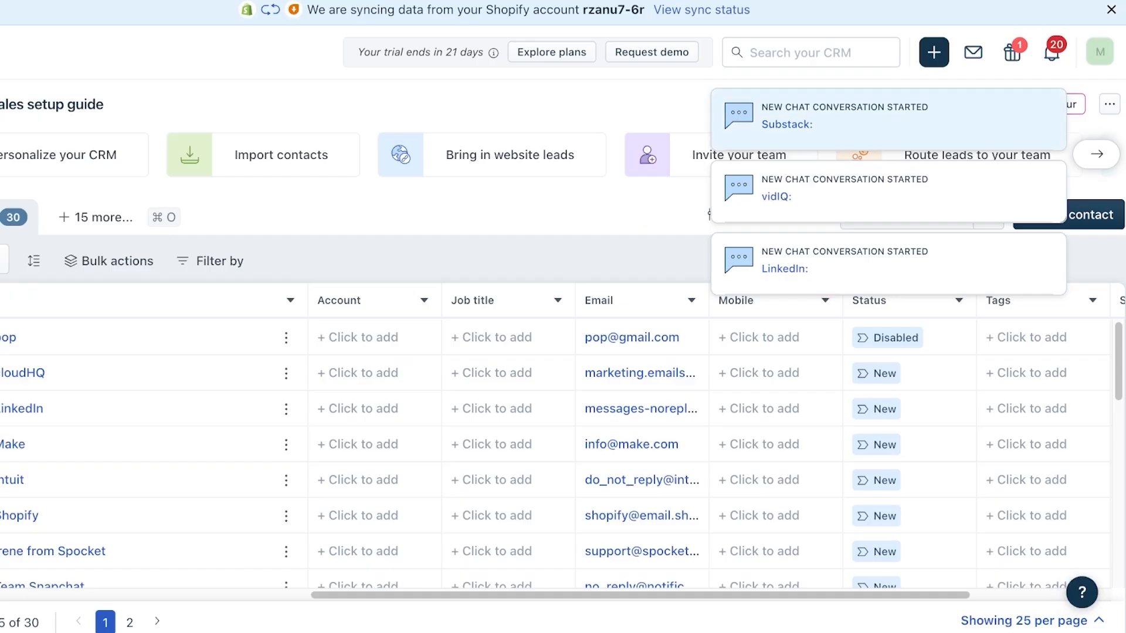
click(1051, 53)
click(1051, 52)
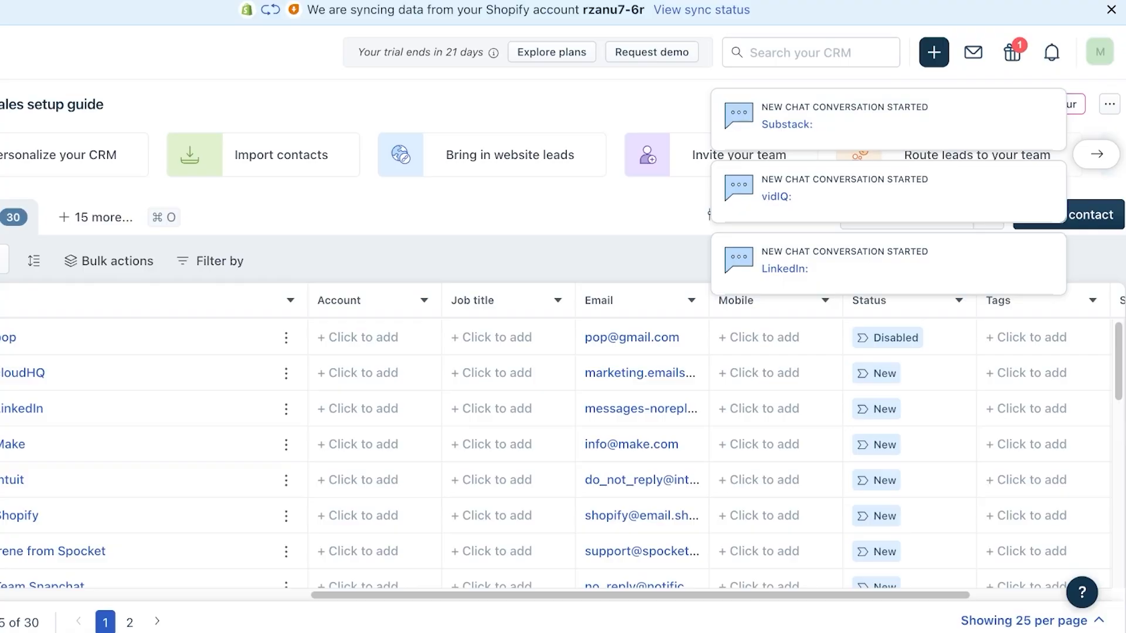
key(super+r)
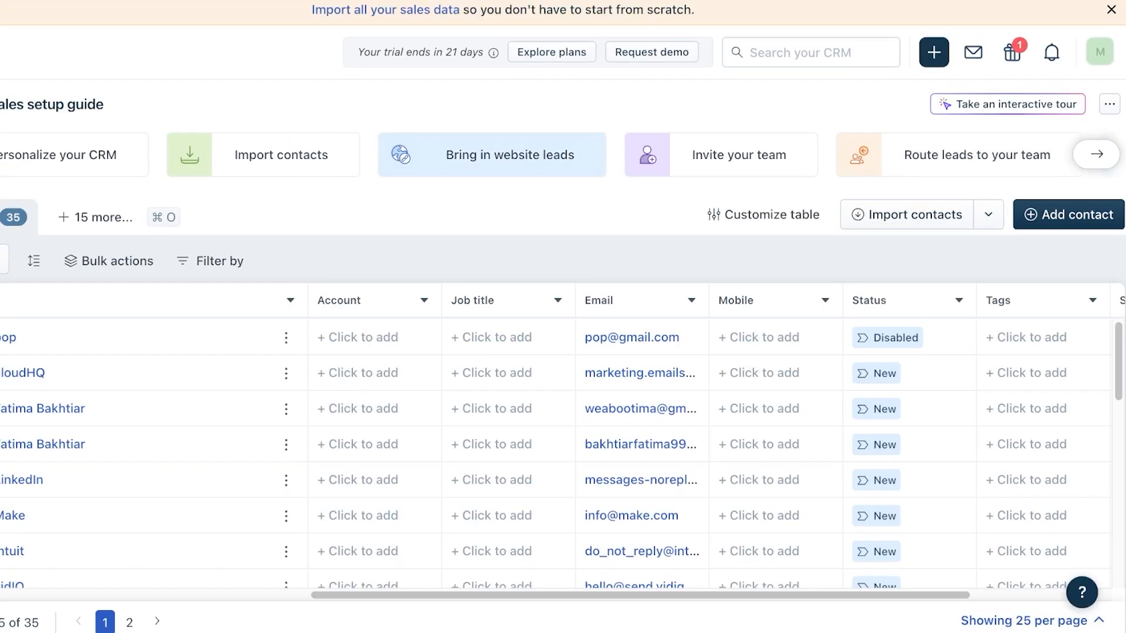
- Add and save a new contact with the contact's email address and last name
click(1069, 215)
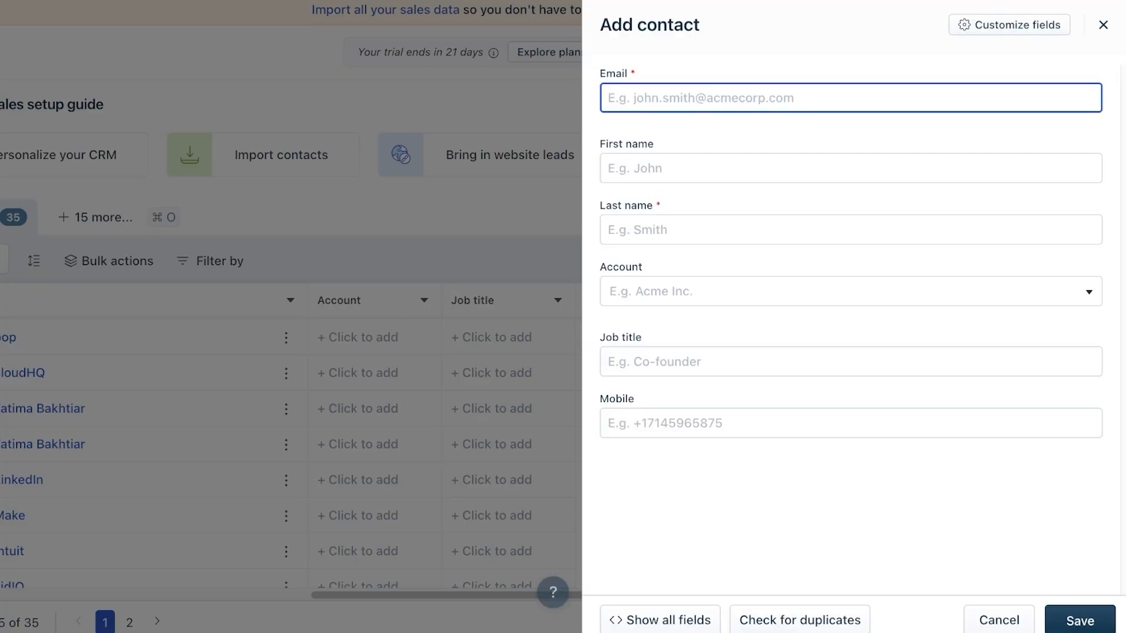
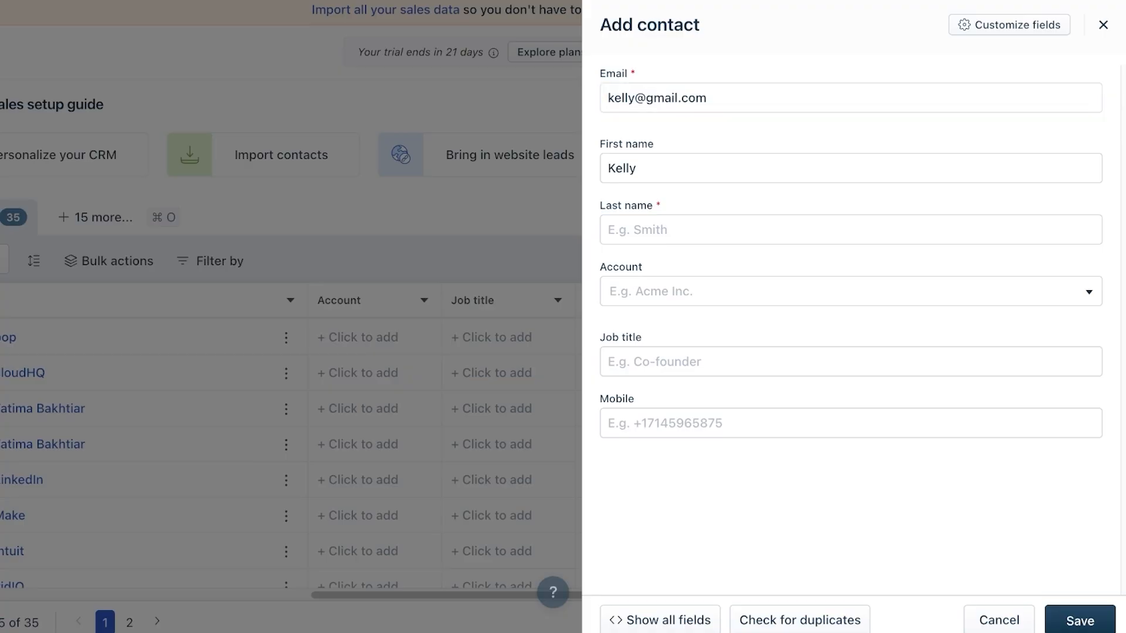
click(610, 229)
text(sma)
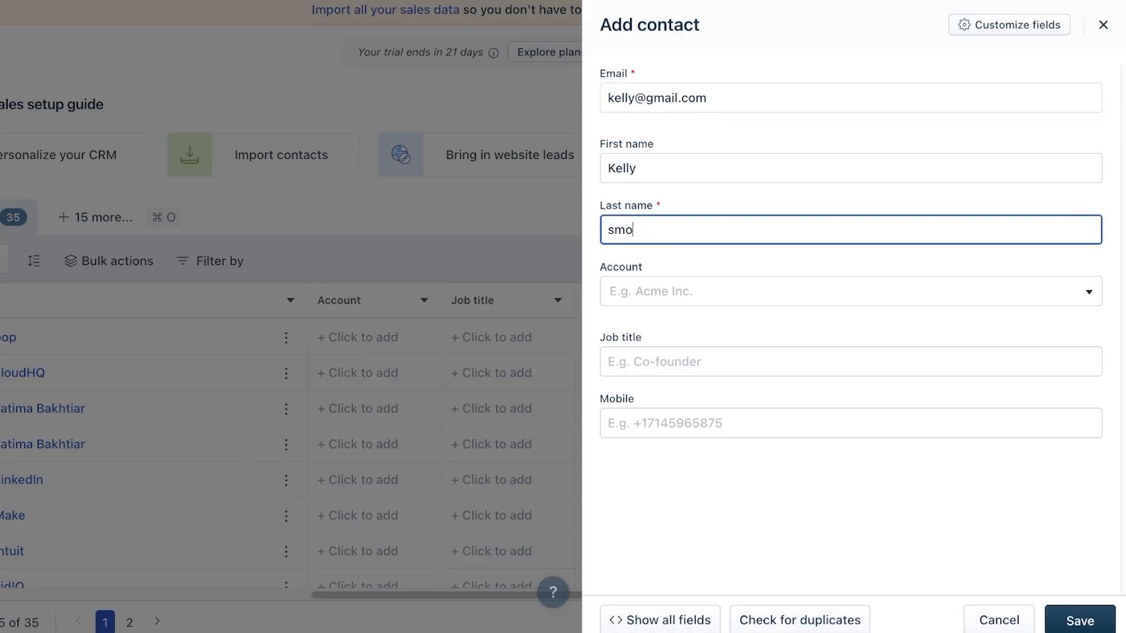
key(BackSpace)
text(ith)
key(Tab)
click(1079, 620)
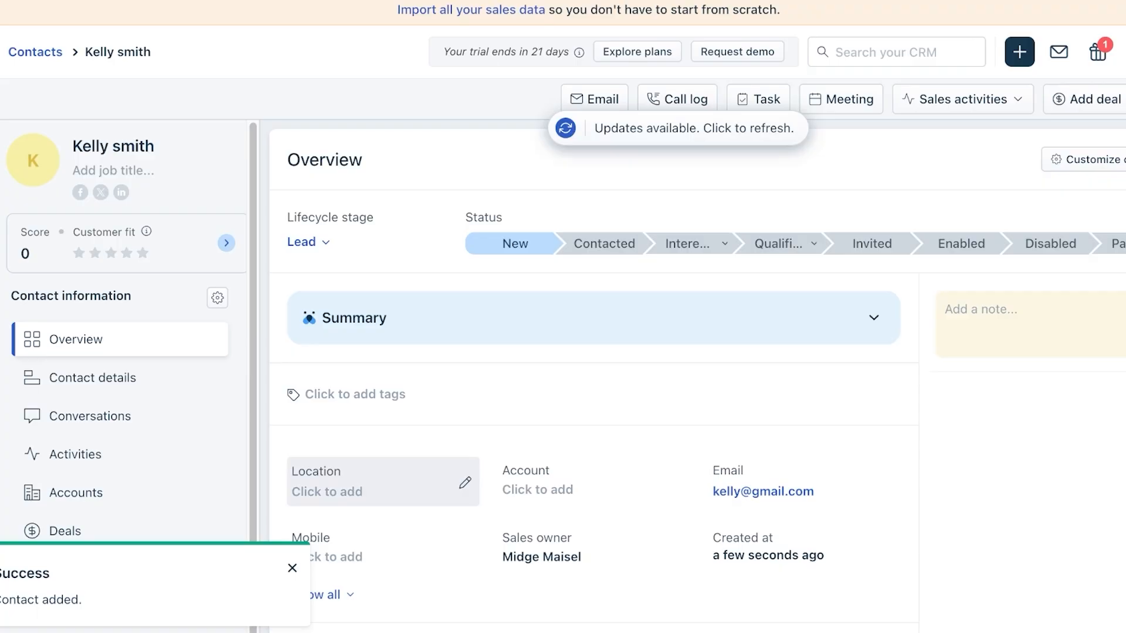
- Review the saved contact and go to the empty Accounts list
scroll(381, 480, down, 3)
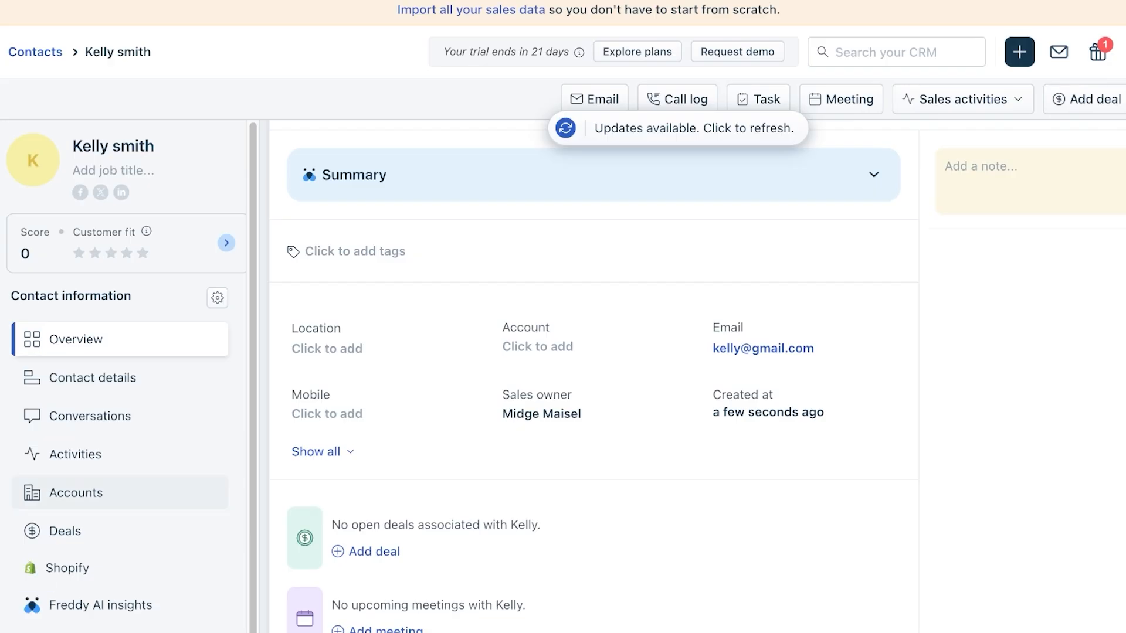
scroll(117, 487, down, 1)
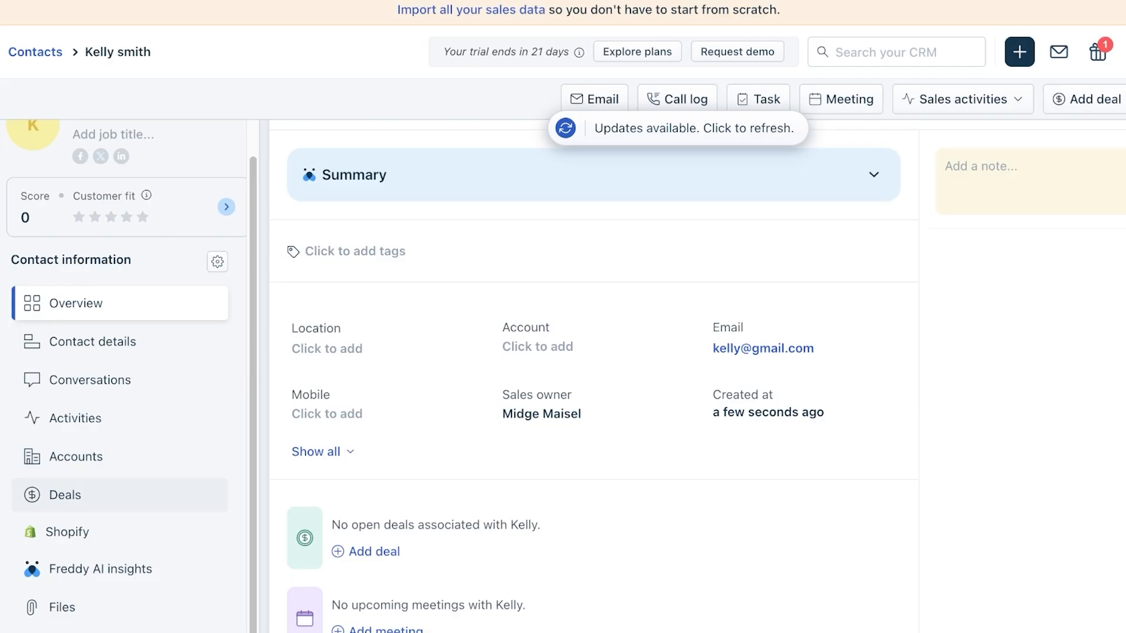
scroll(117, 497, down, 3)
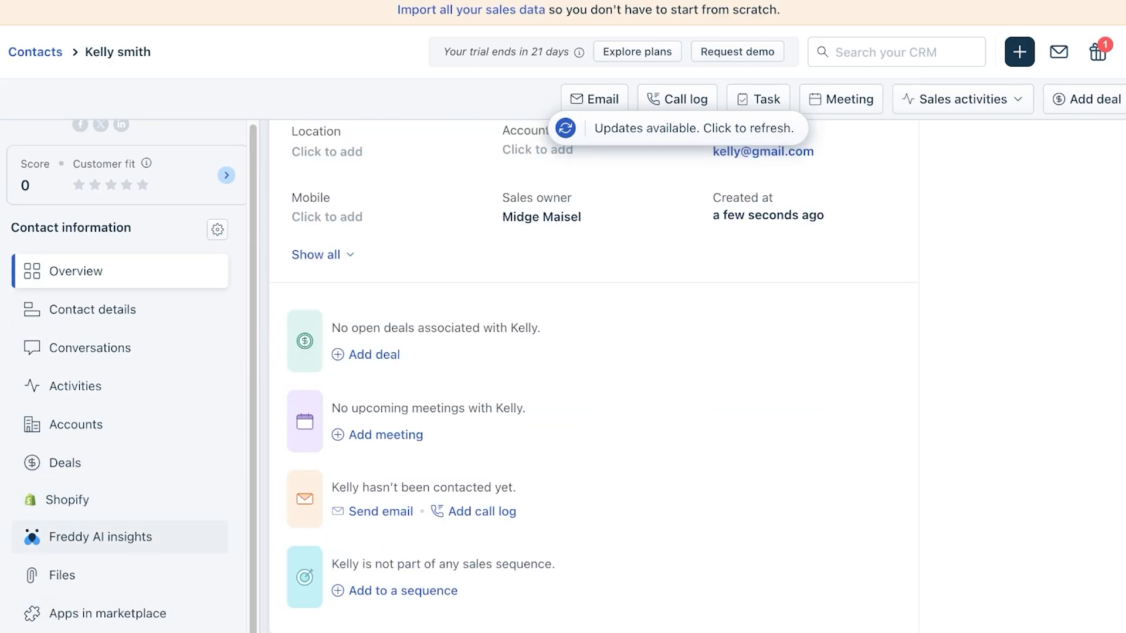
scroll(117, 537, up, 1)
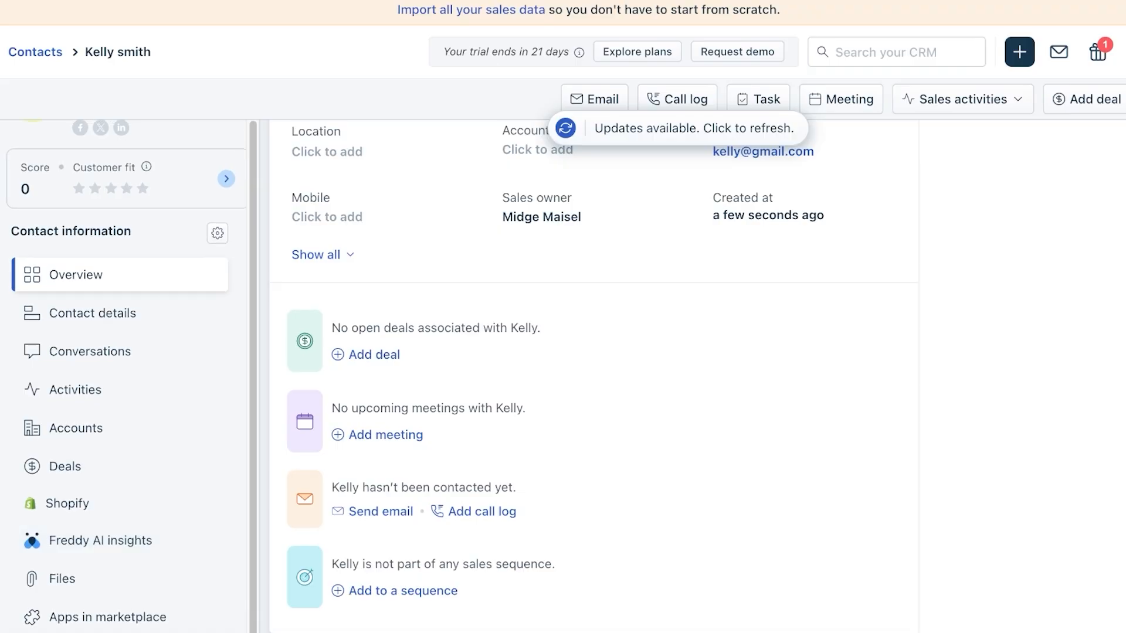
scroll(587, 376, up, 5)
click(19, 180)
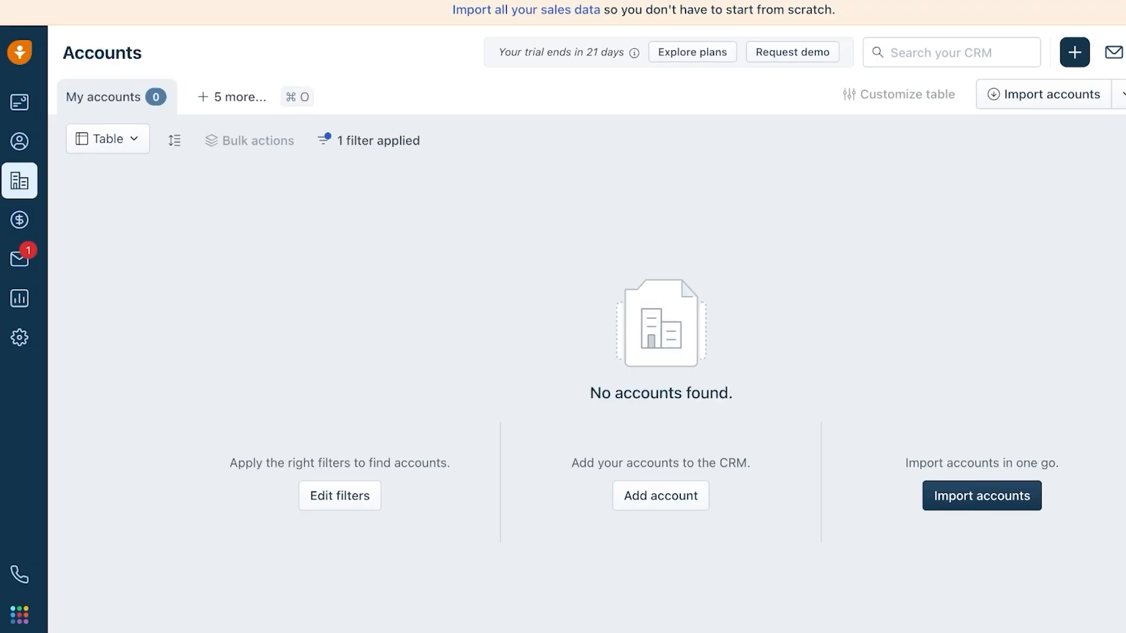
- Create the account 'Lilac' with industry Retail & Wholesale and 11-50 employees, then save it
click(1078, 93)
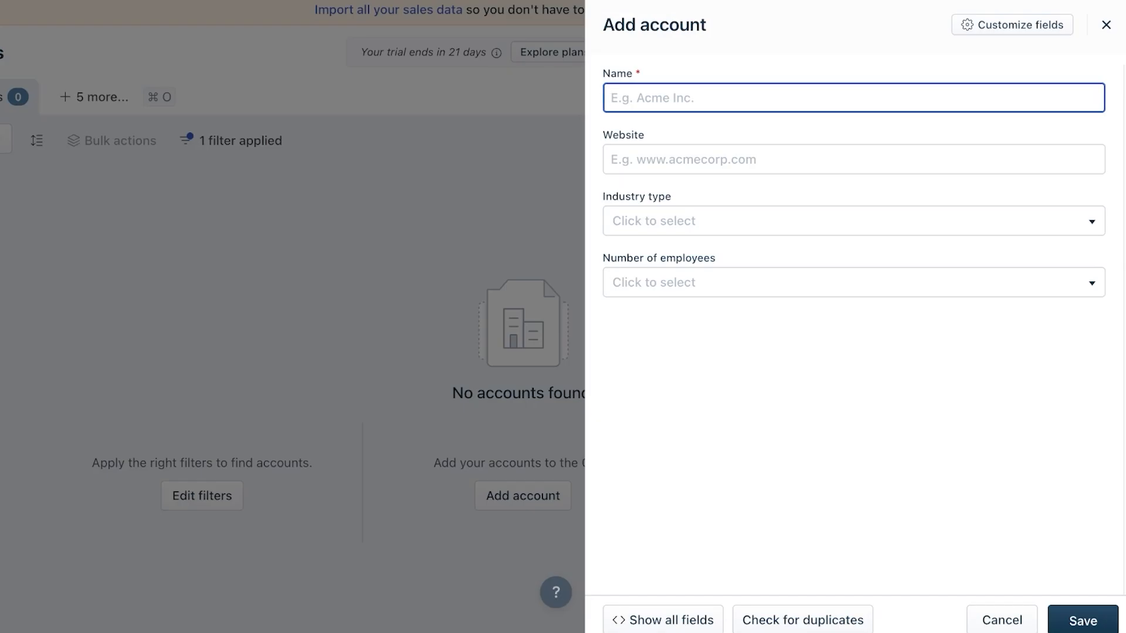
text(Lilac)
click(853, 221)
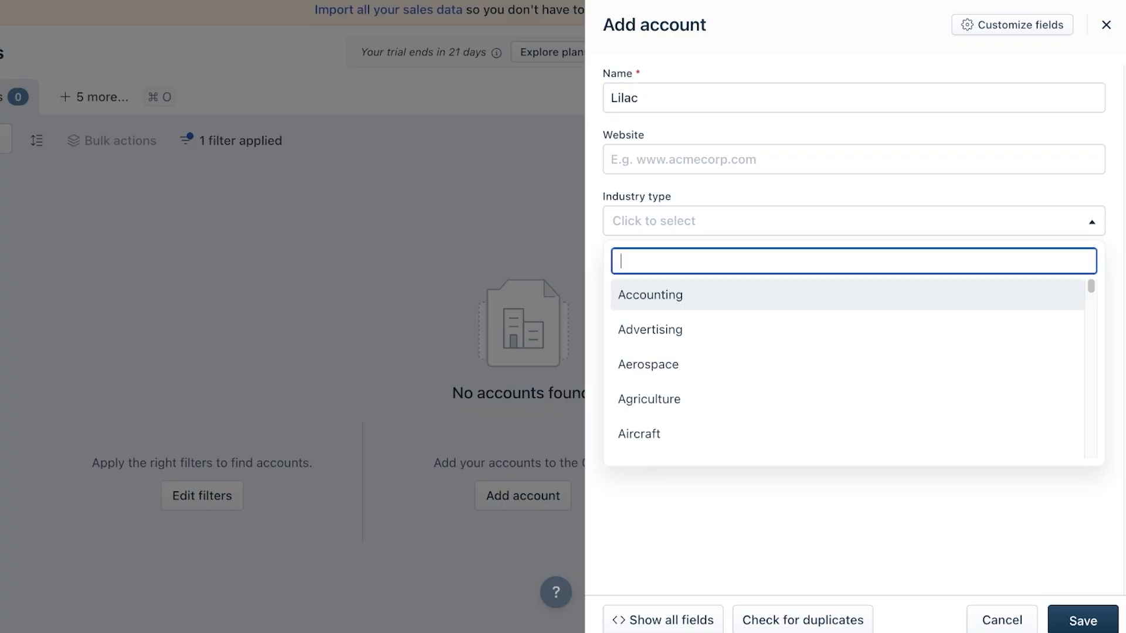
text(ret)
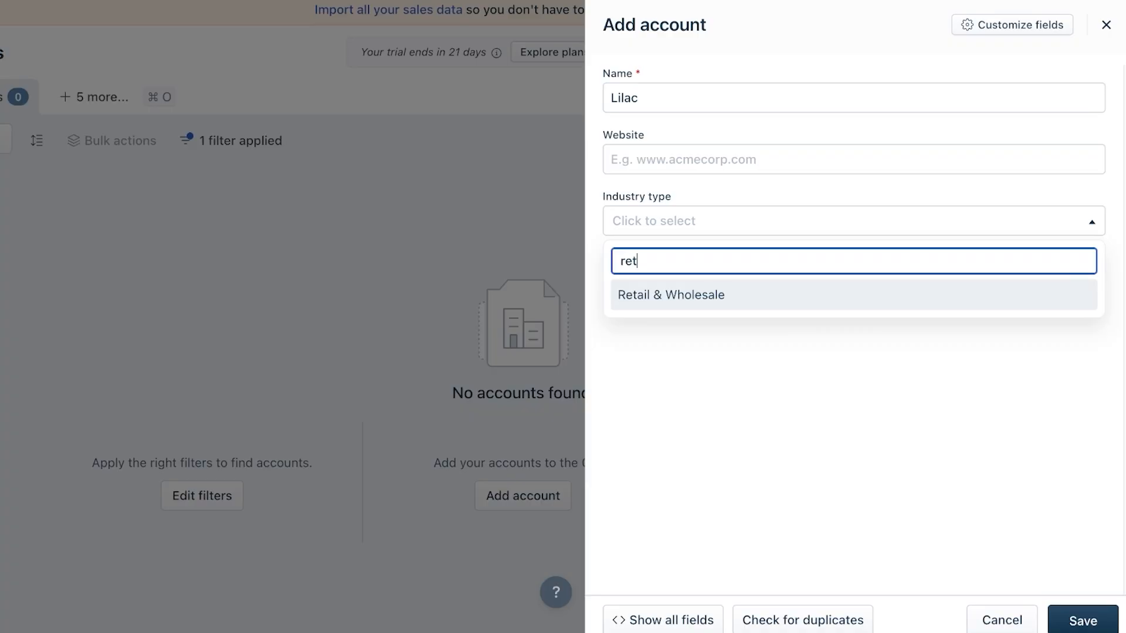
key(Return)
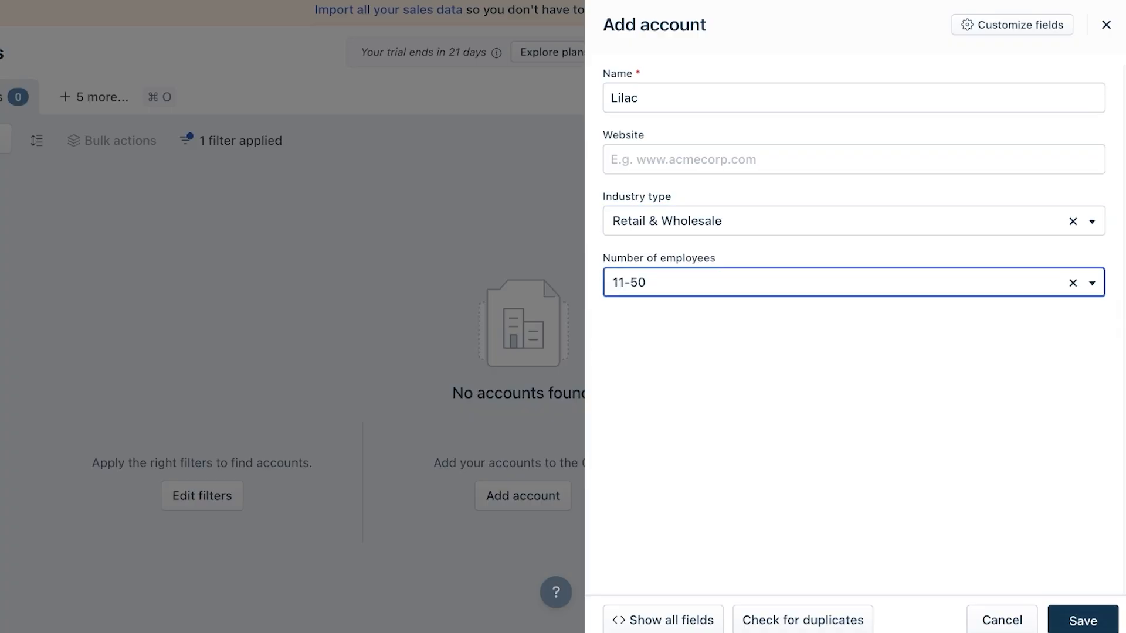
click(1082, 621)
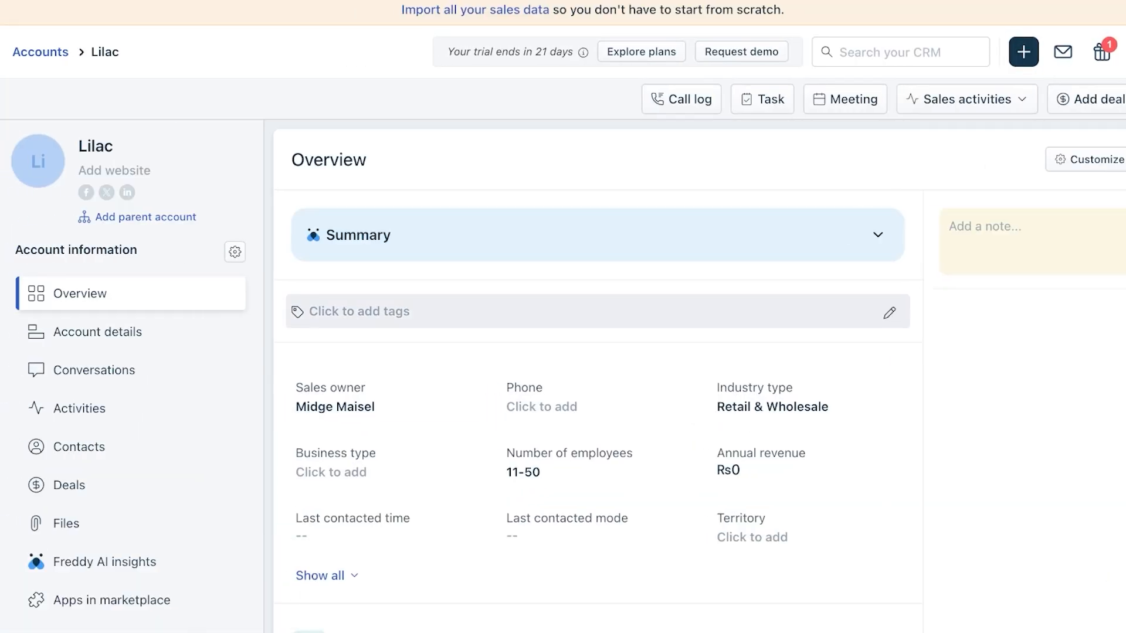
scroll(598, 351, down, 1)
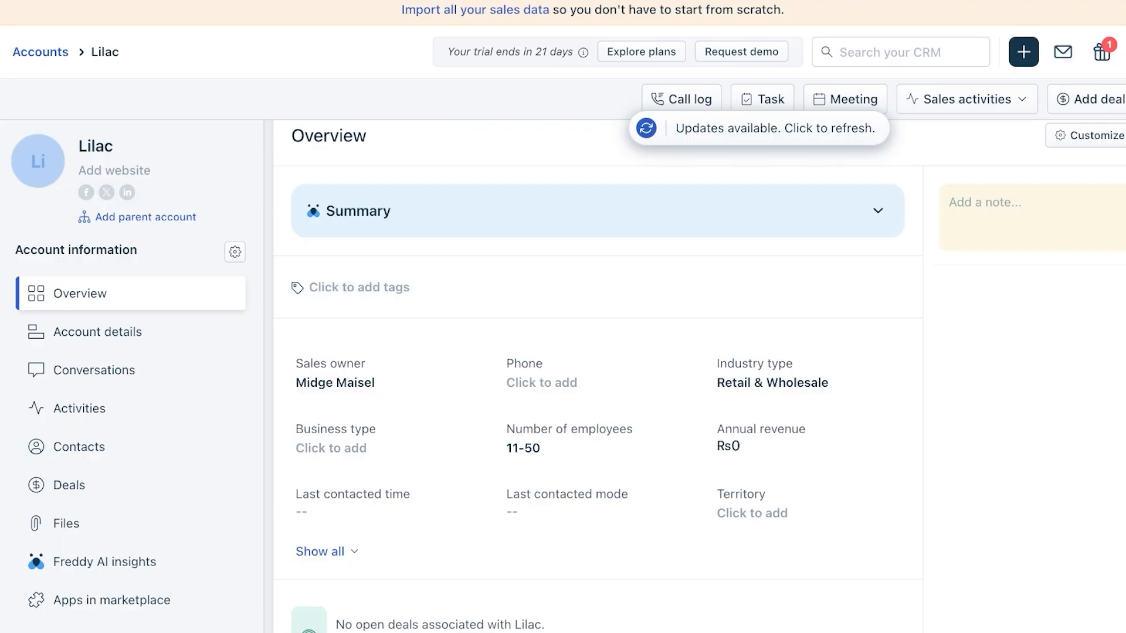
- Abandon an add-contact form on Lilac and open the new contact's record from the Contacts list
click(79, 447)
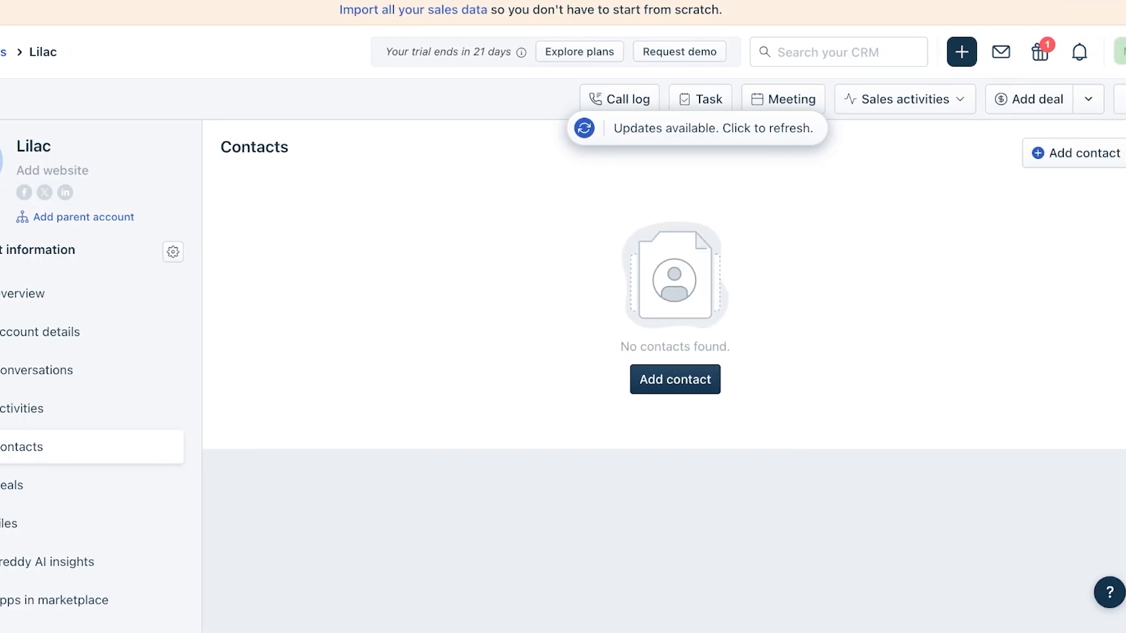
click(673, 380)
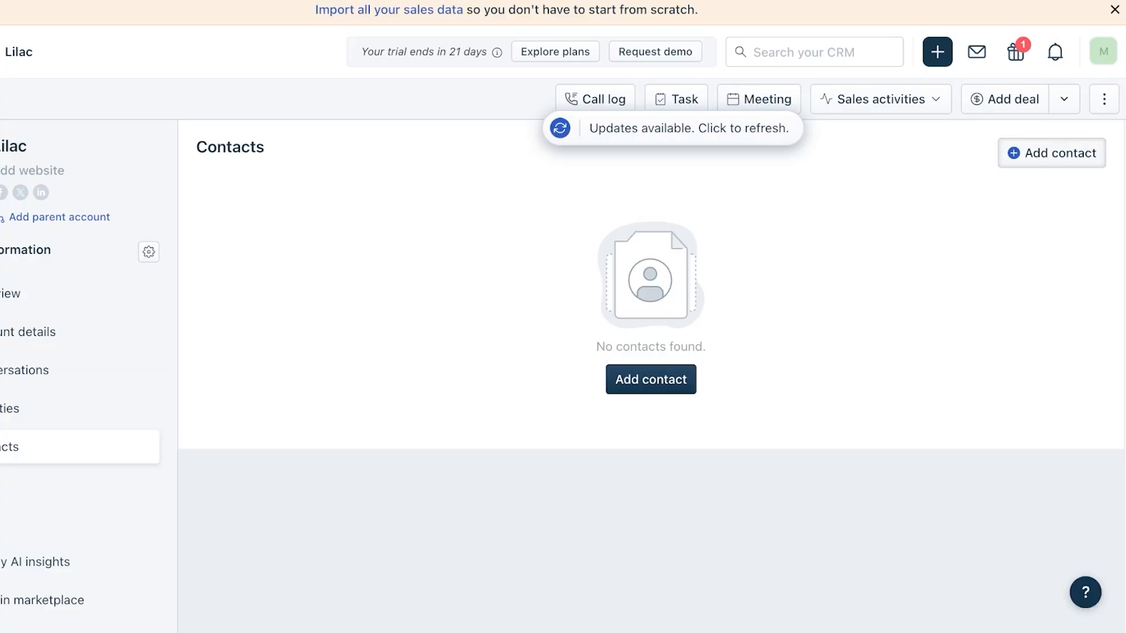
click(1052, 153)
click(1106, 24)
click(1064, 99)
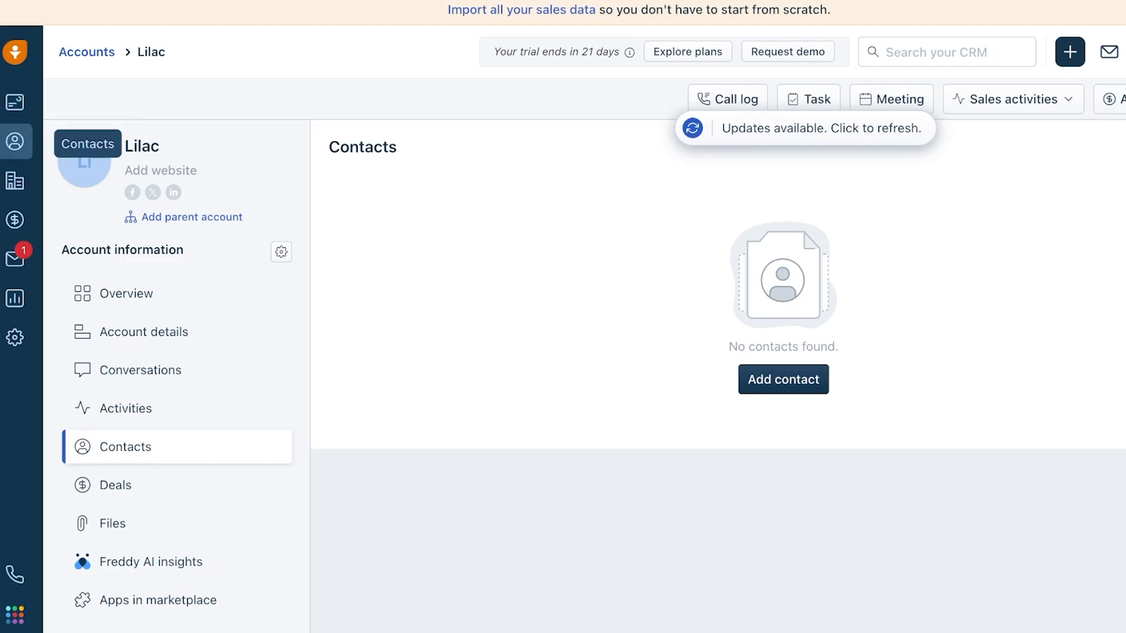
click(15, 142)
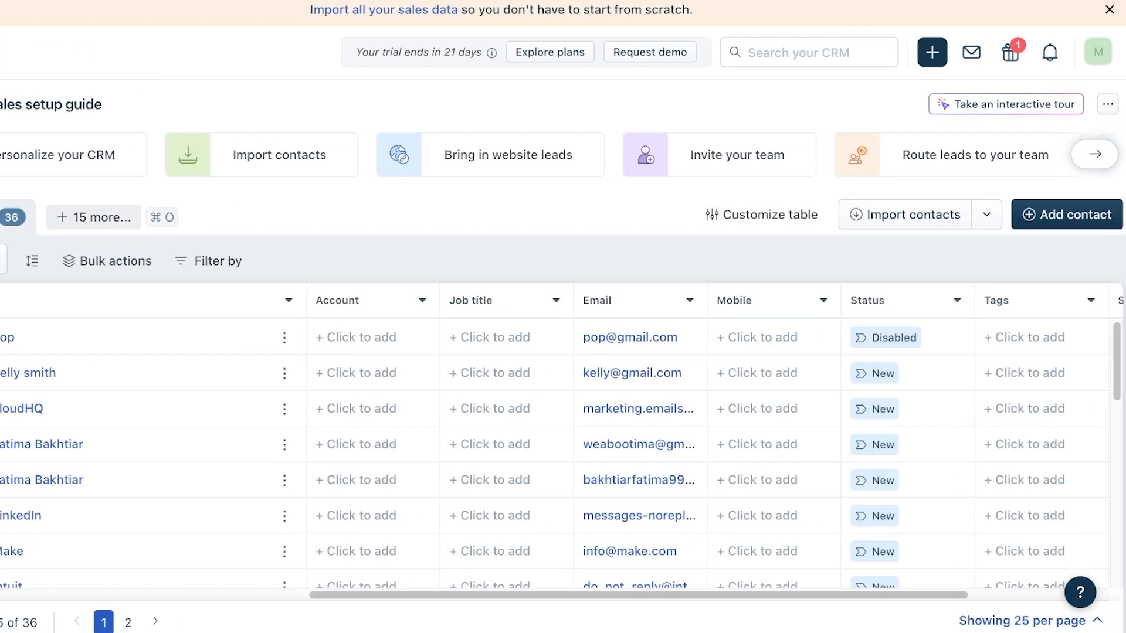
click(24, 373)
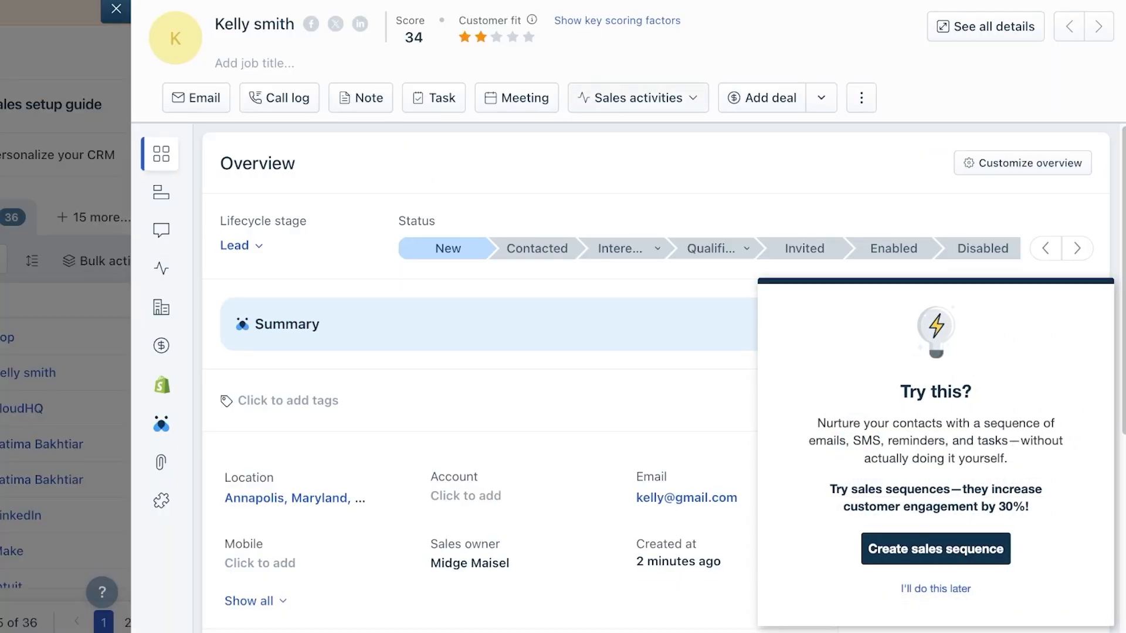
click(161, 307)
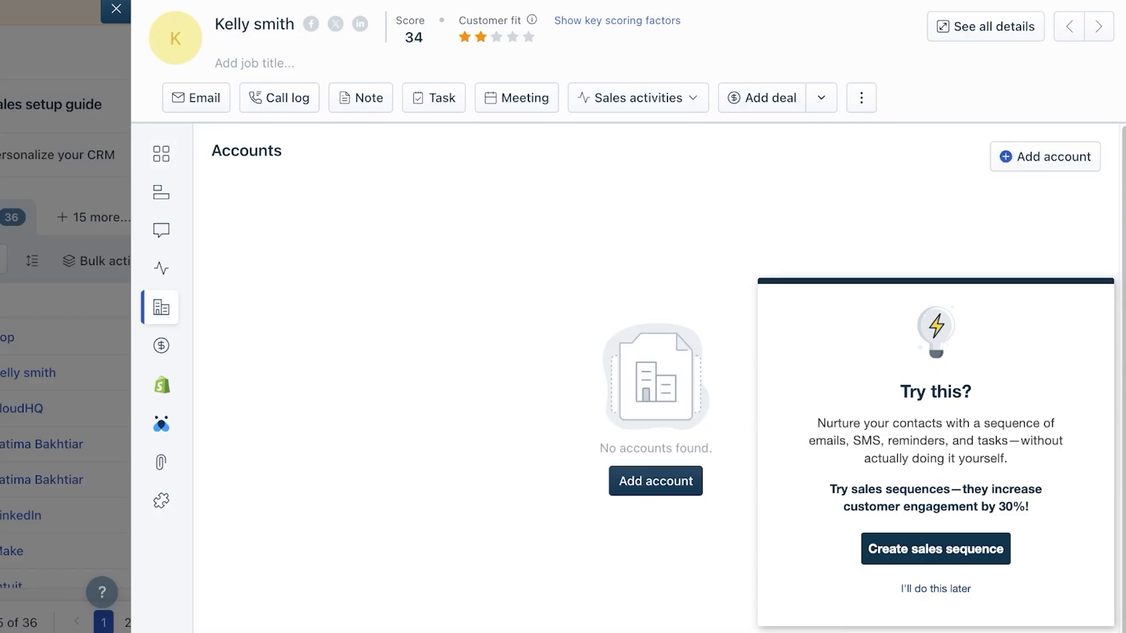
- Link the contact to the Lilac account with job title CEO and save
click(656, 481)
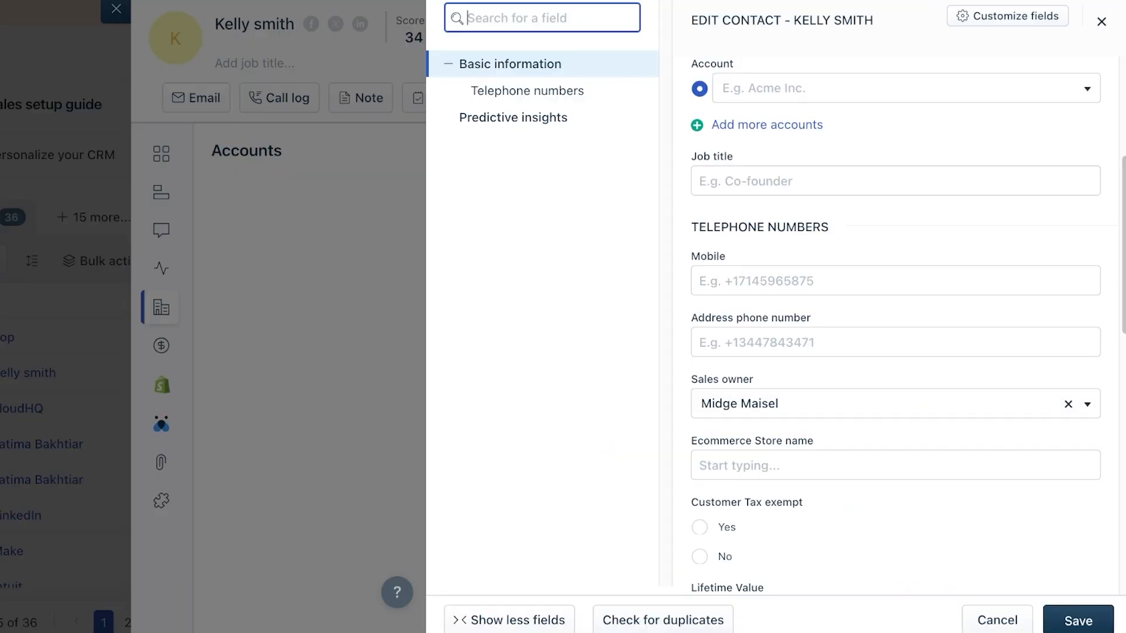
click(906, 89)
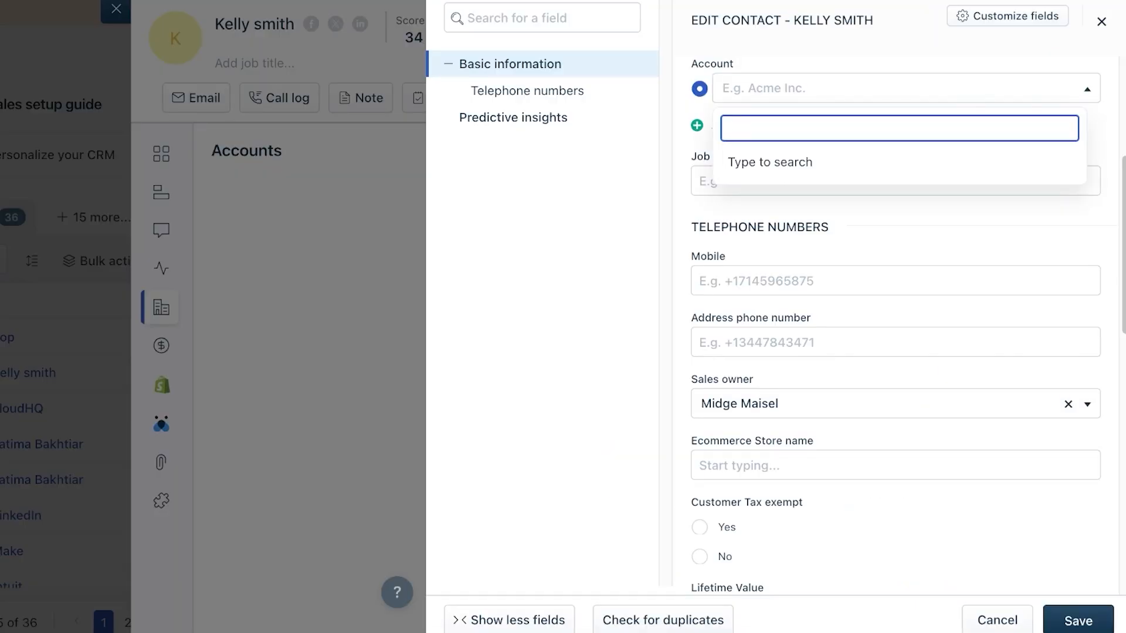
text(Lila)
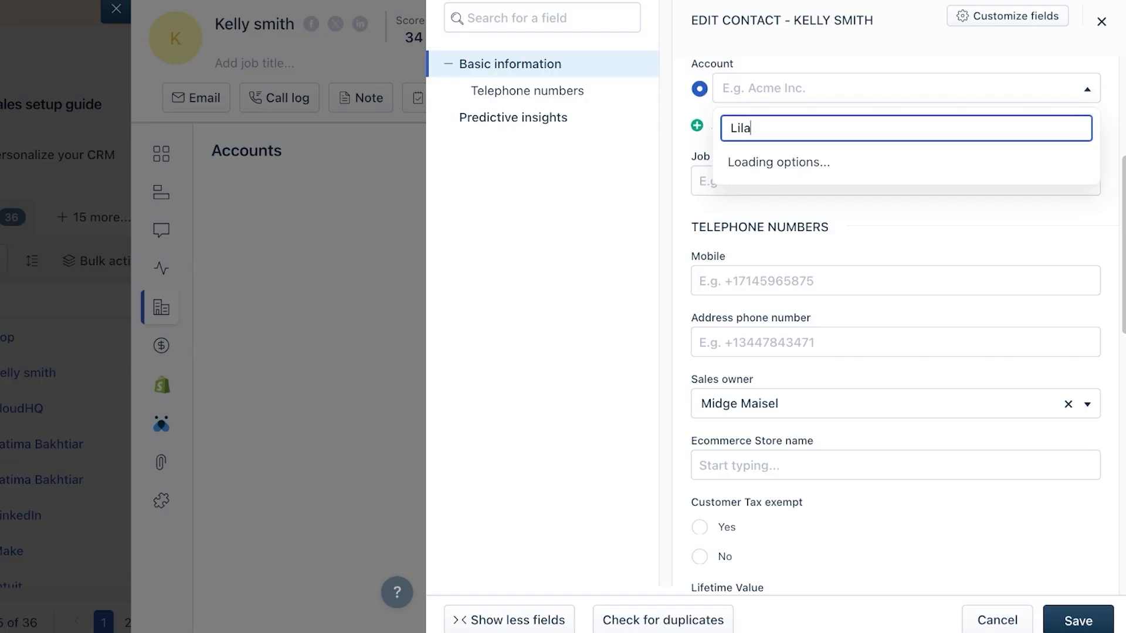
click(777, 202)
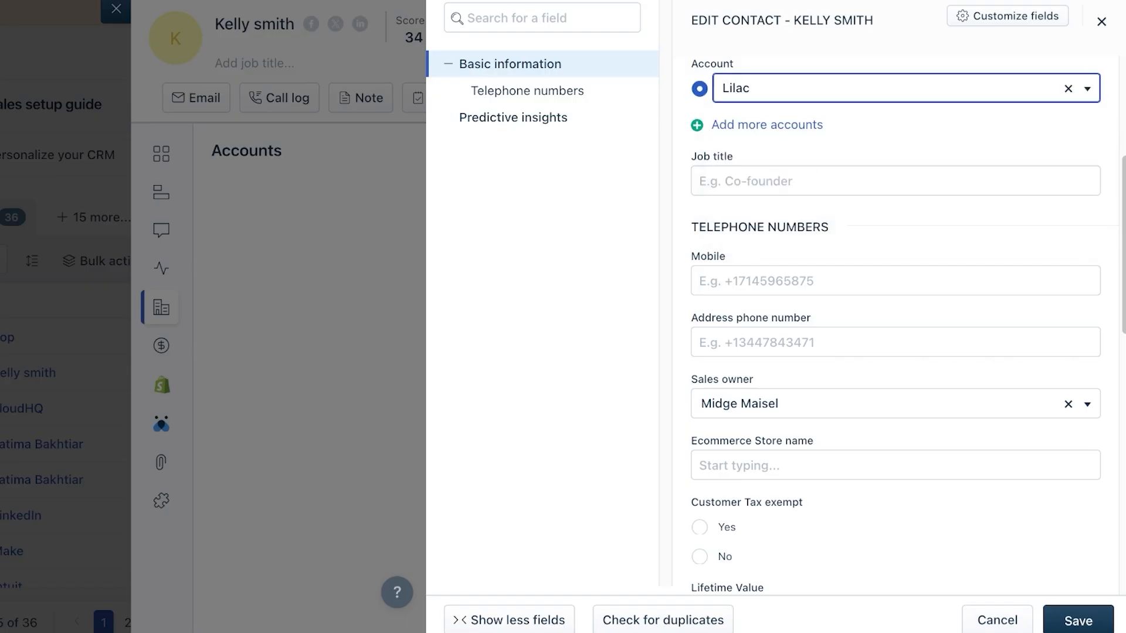
click(821, 181)
text(CEO)
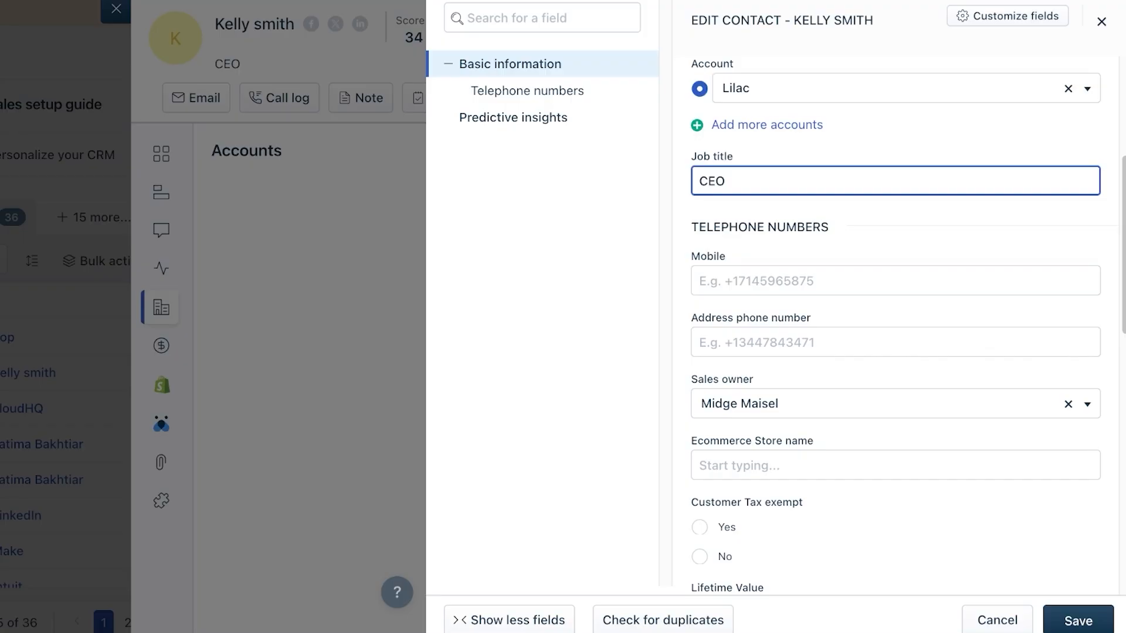
scroll(896, 317, down, 10)
click(1077, 620)
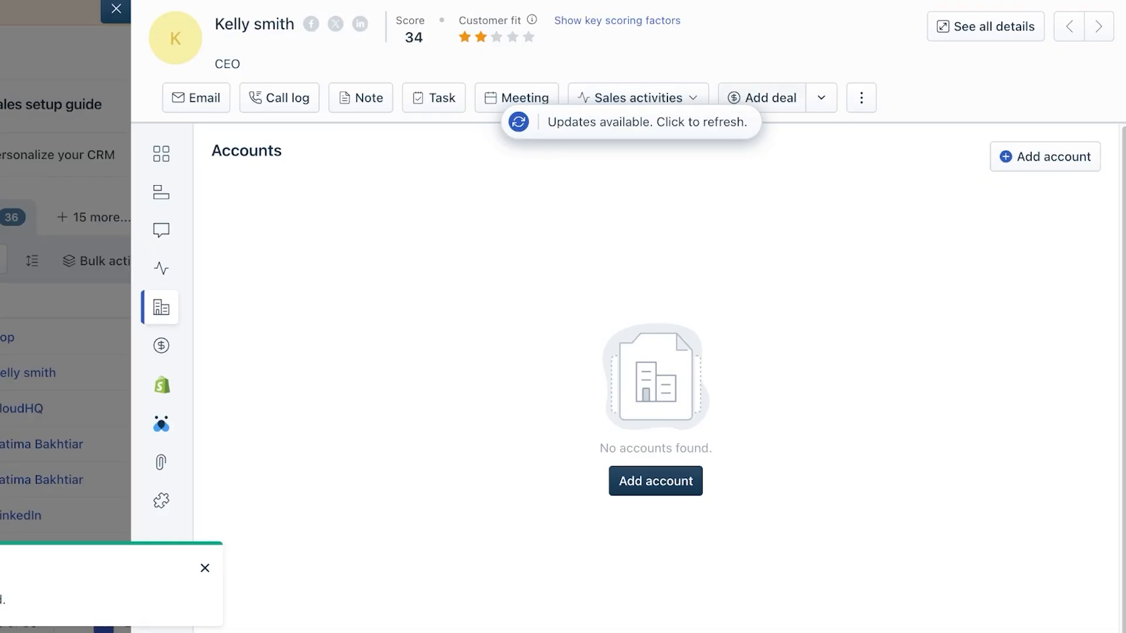
click(116, 10)
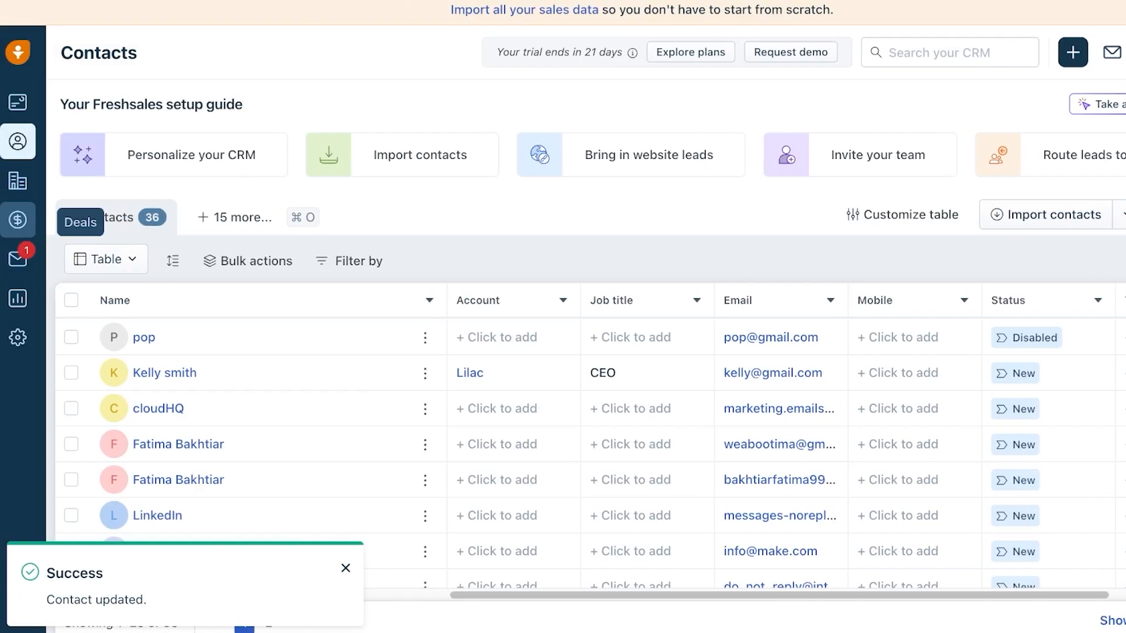
- Check Lilac's related contact in the Accounts list, then switch to the empty Deals pipeline board
click(18, 181)
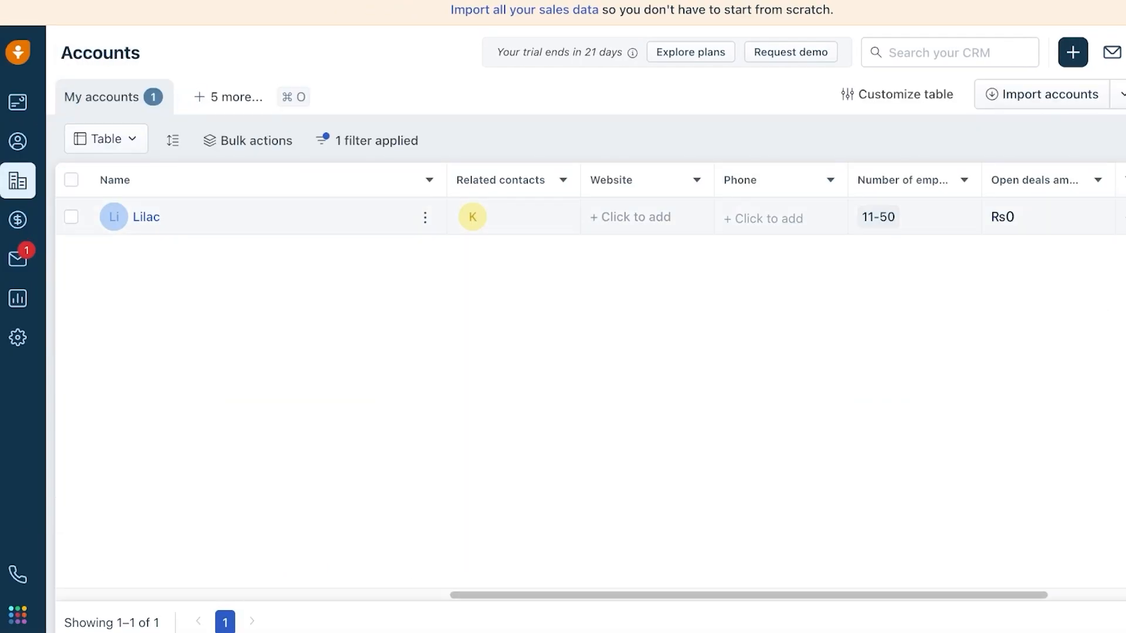
mouse_move(473, 217)
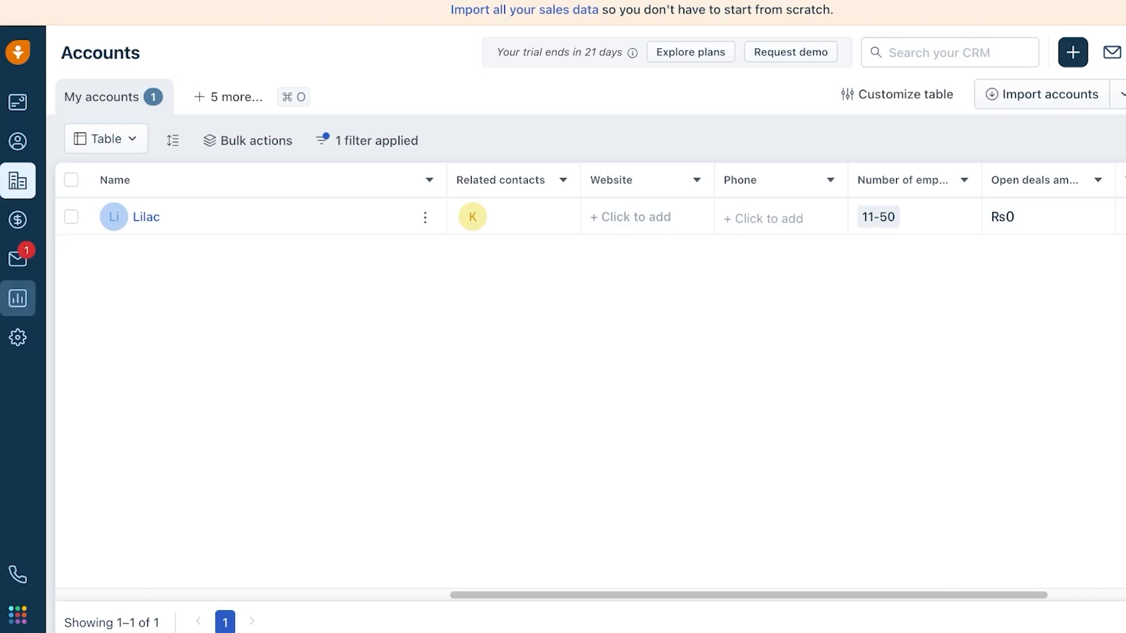
click(17, 220)
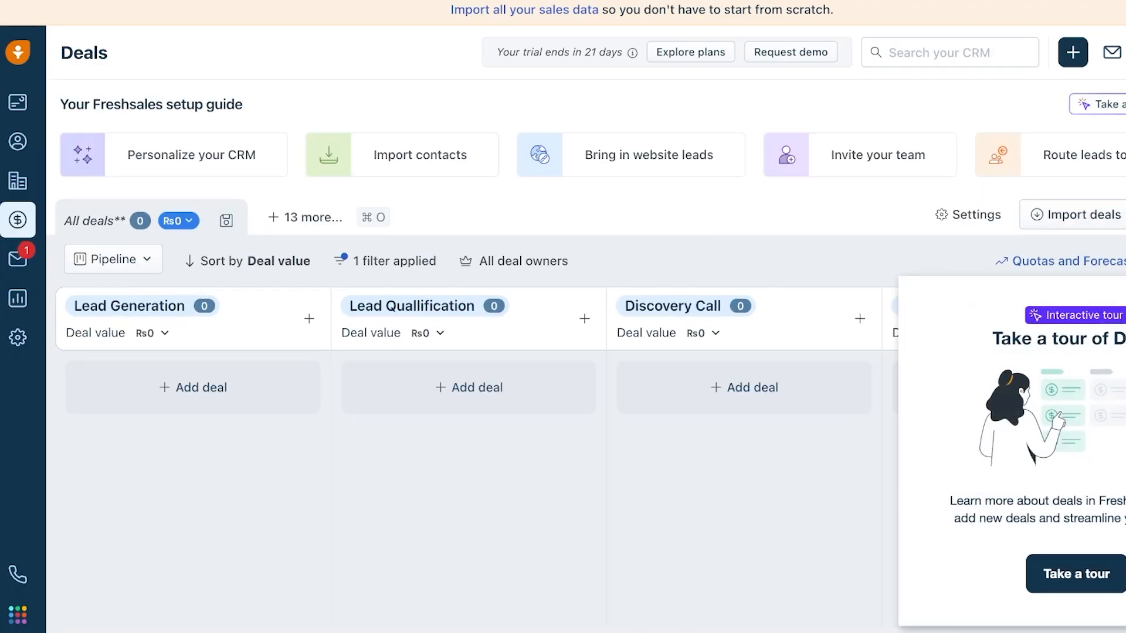
- Dismiss the deals tour and try the Table layout. Return to Pipeline and open the applied B2B Pipeline filter
click(1123, 293)
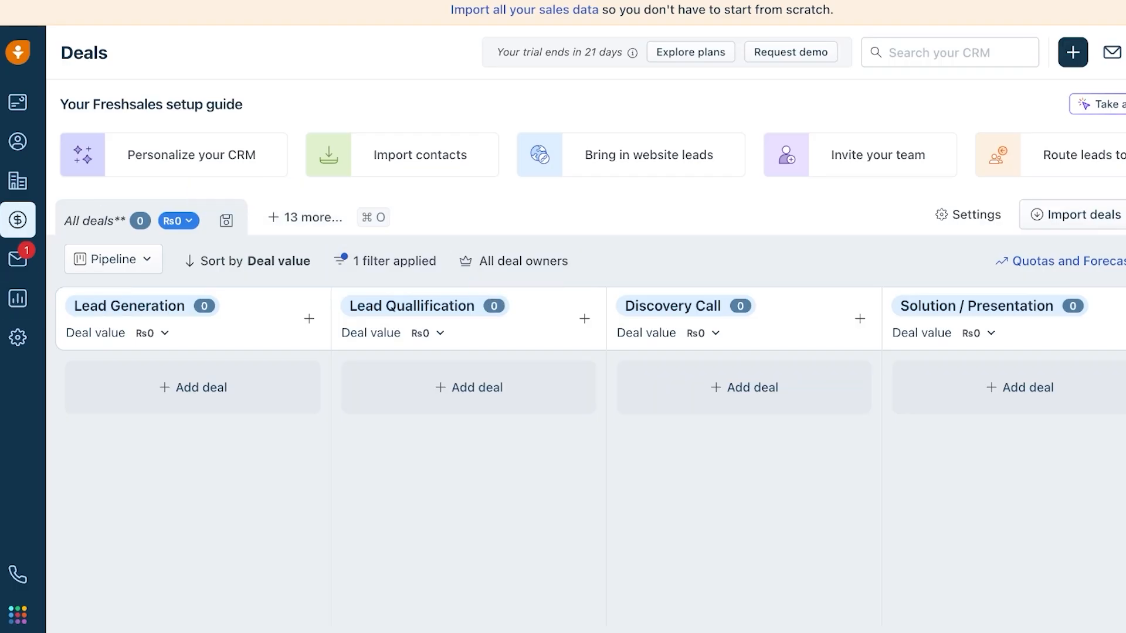
click(113, 258)
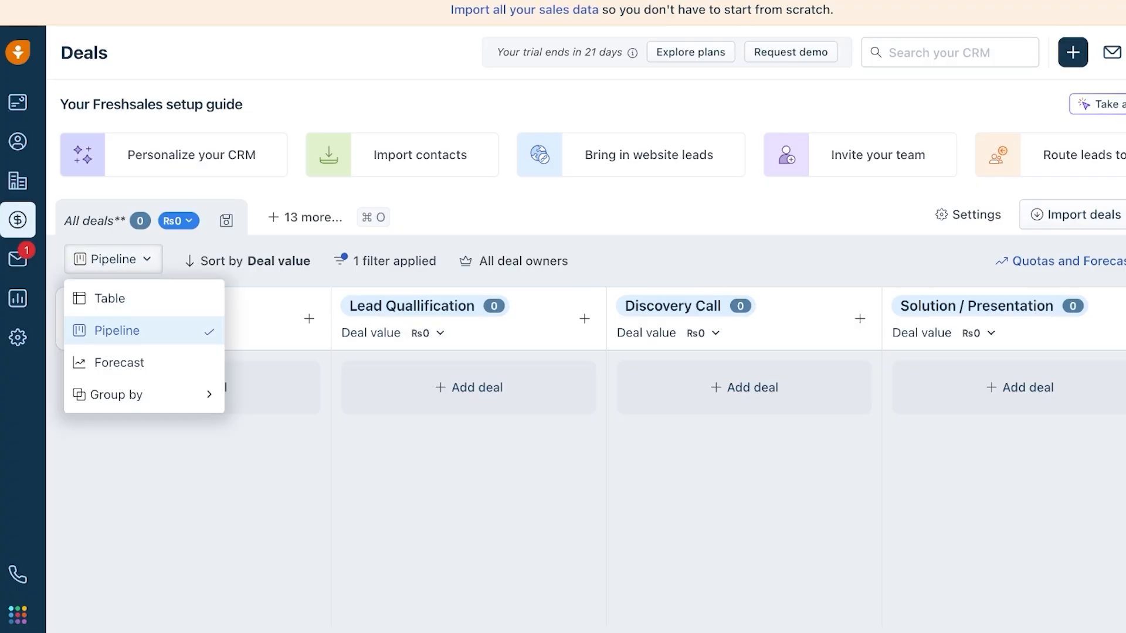
click(110, 298)
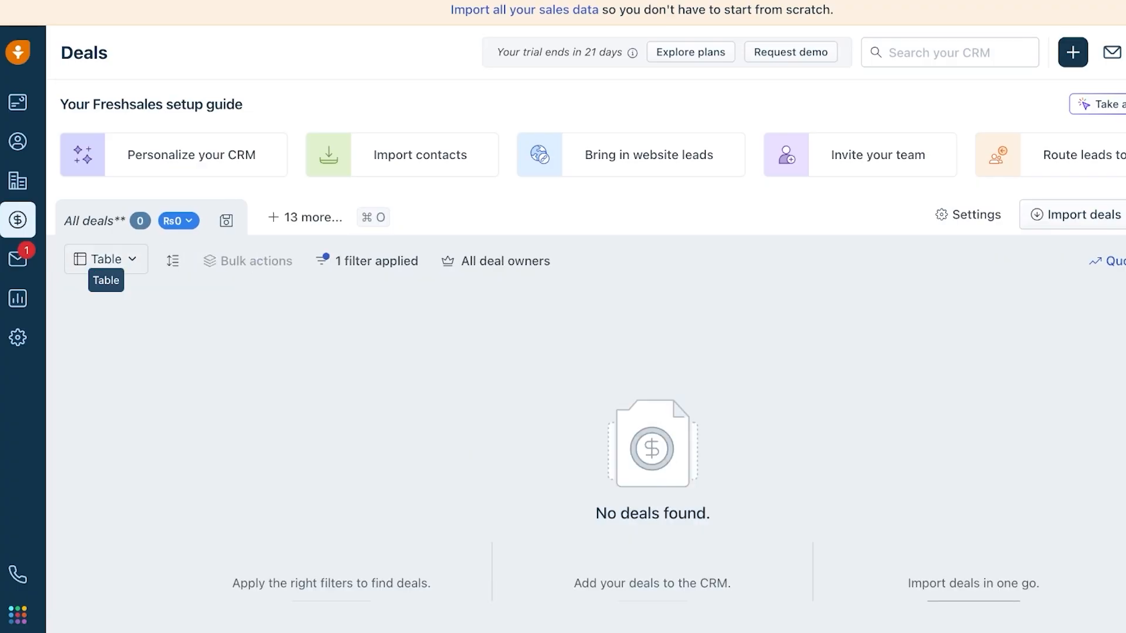
click(105, 259)
click(117, 330)
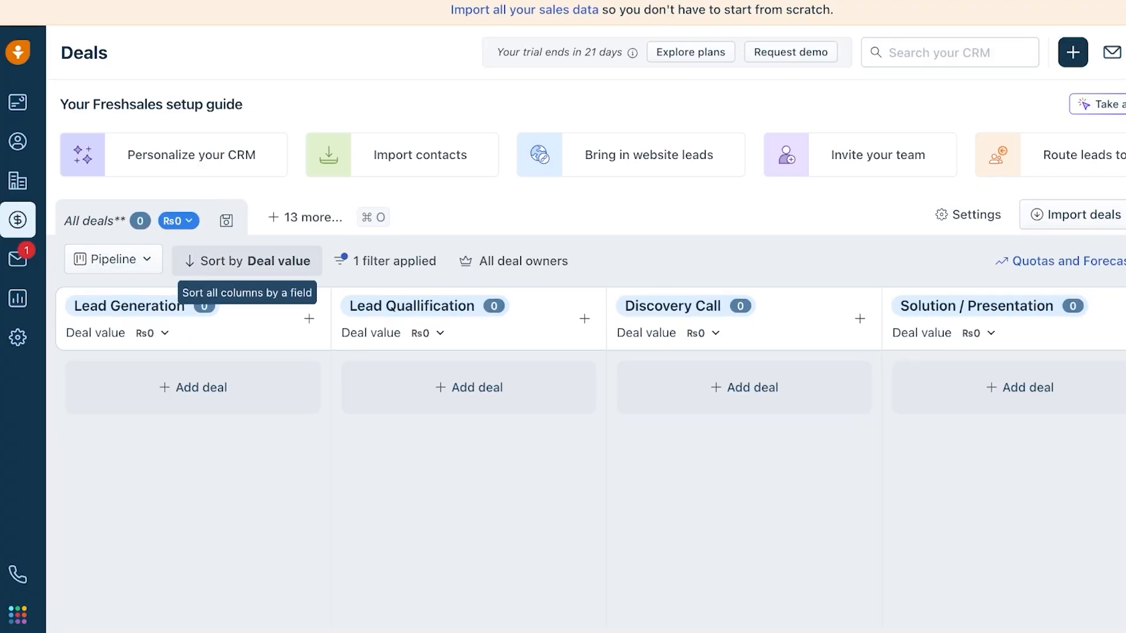
click(247, 261)
click(385, 261)
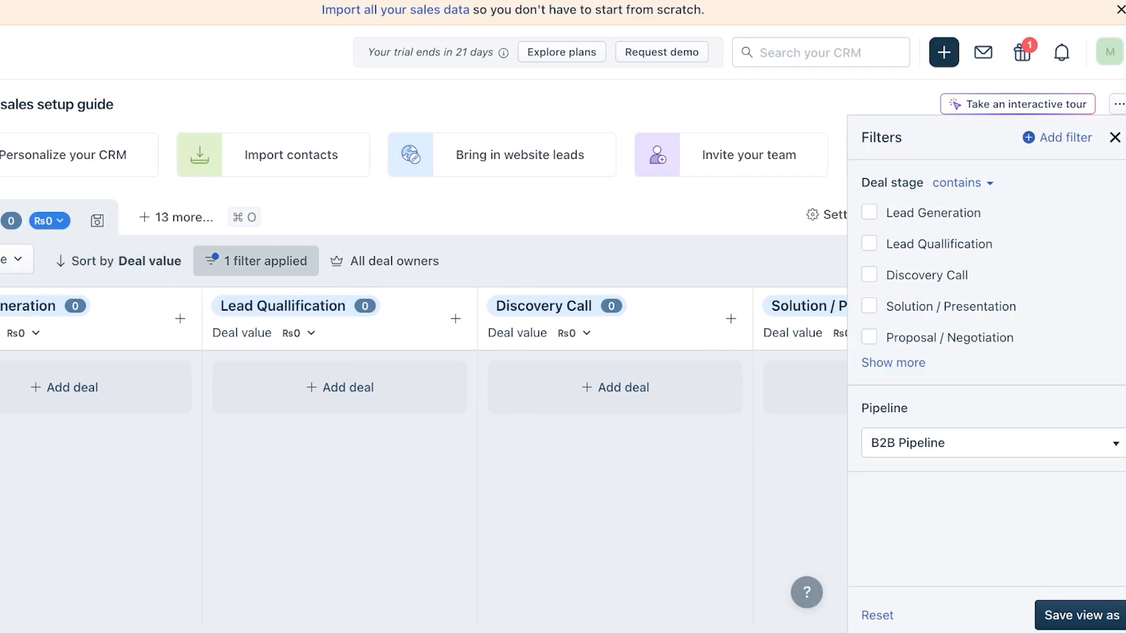
- Filter the deals board to the Default Pipeline and close the filters panel
click(992, 443)
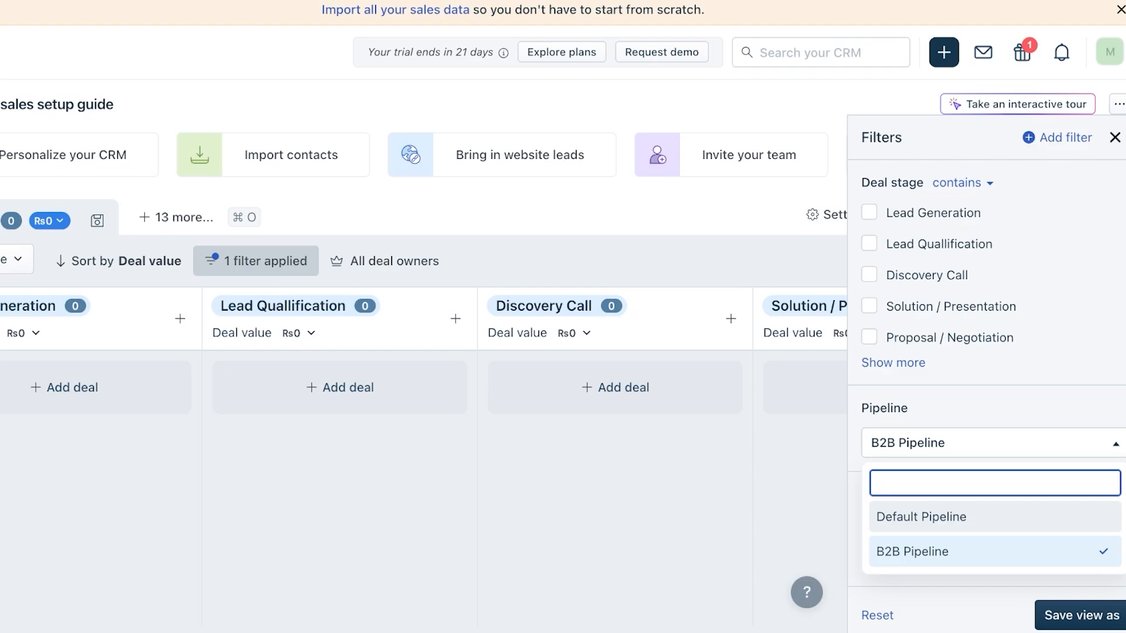
click(995, 517)
click(1091, 615)
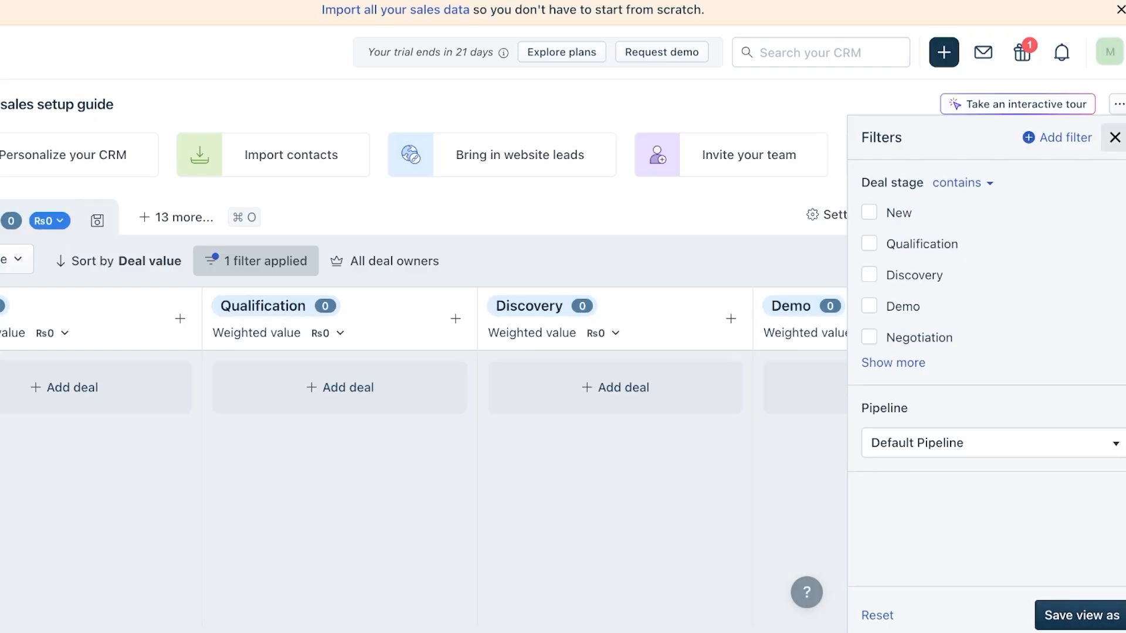
click(1115, 138)
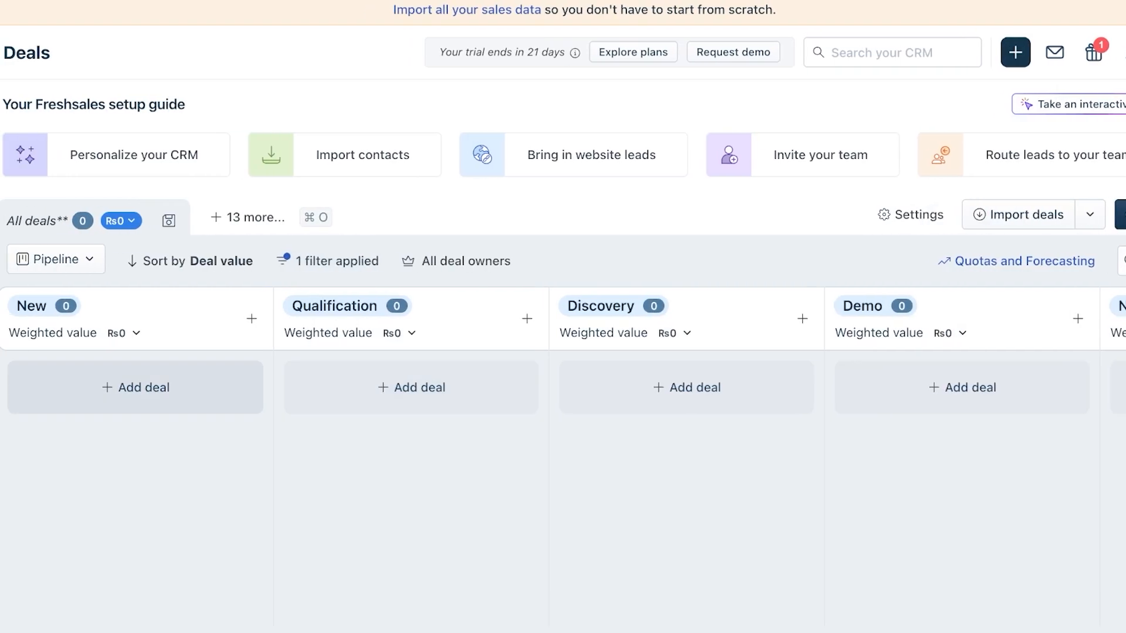
scroll(135, 387, right, 10)
scroll(962, 387, left, 10)
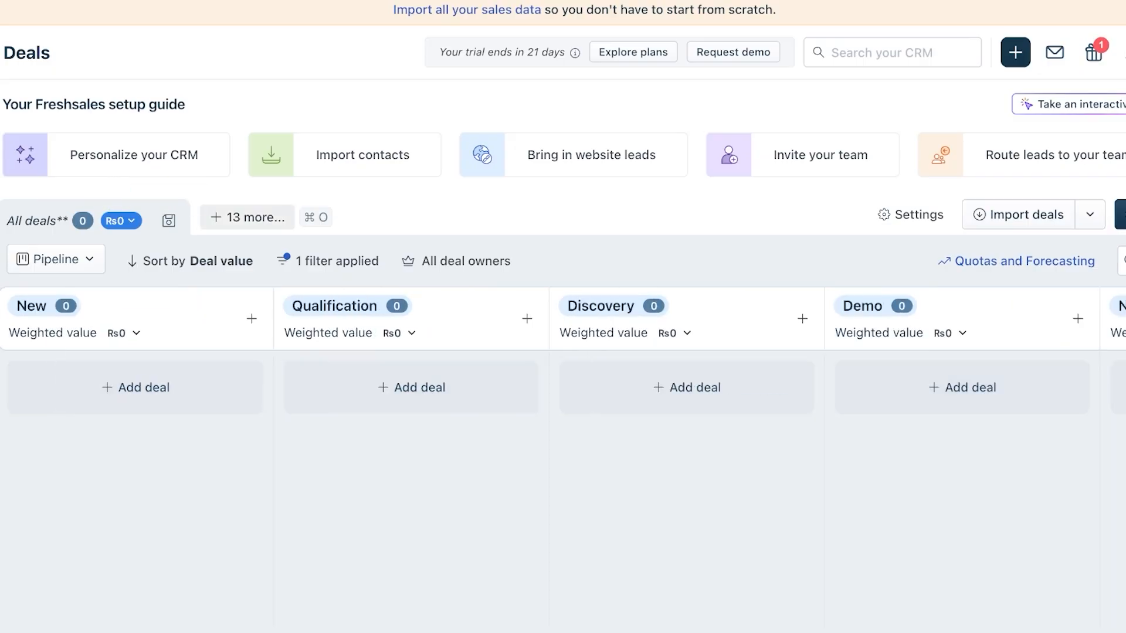
- Open the '13 more...' saved deal views list and scroll through it
click(247, 217)
scroll(293, 486, down, 3)
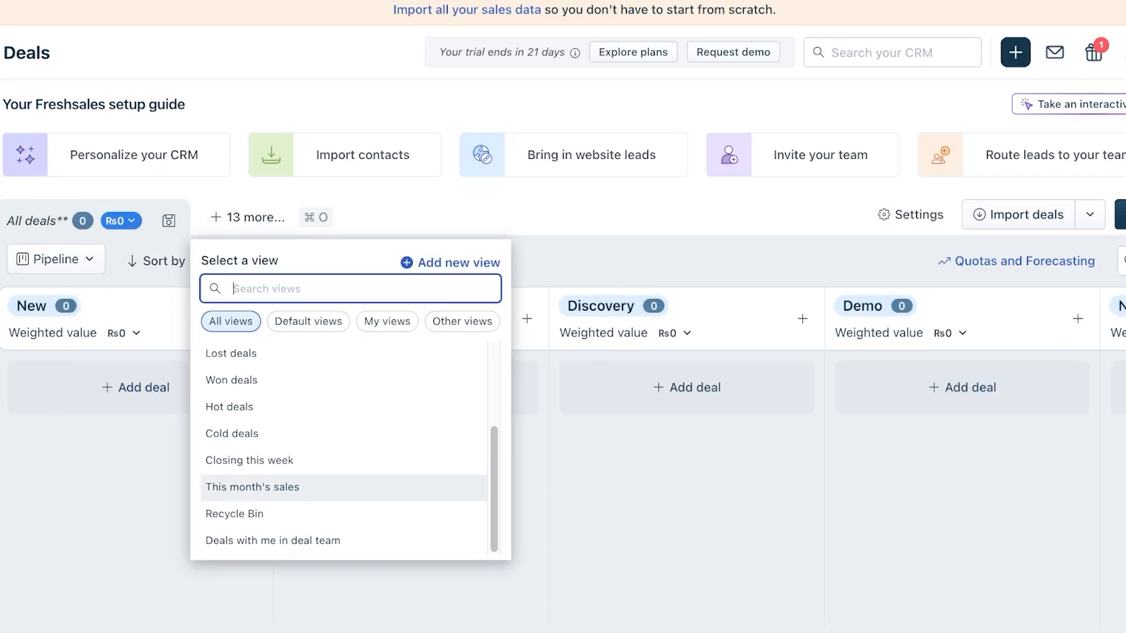
scroll(293, 487, up, 3)
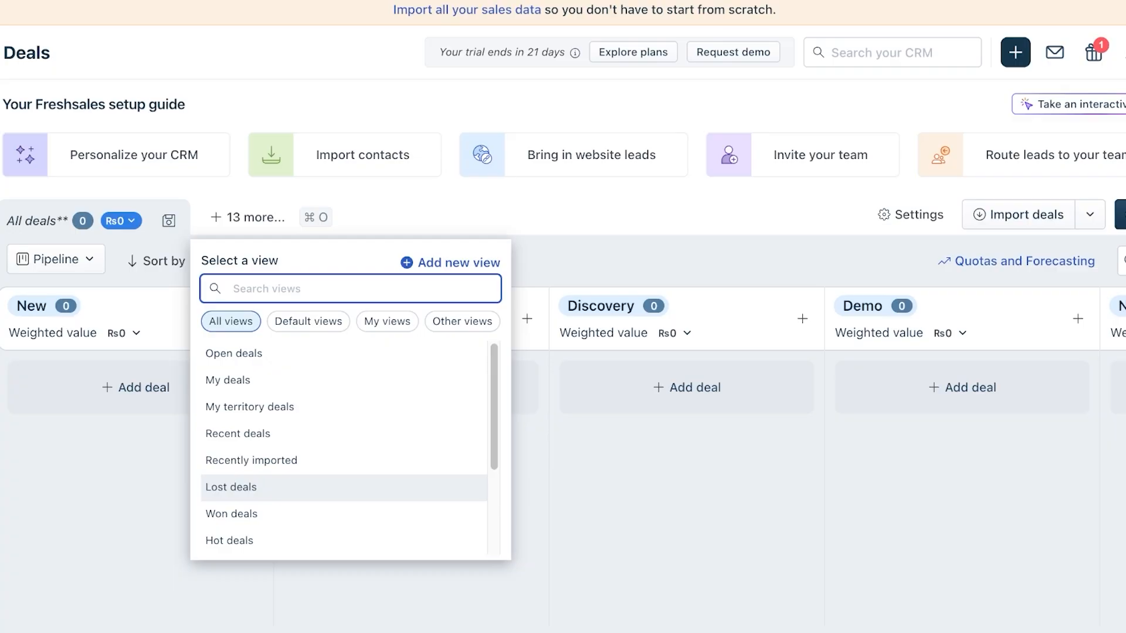
- Start a new deal linked to the contact and the Lilac account
click(135, 464)
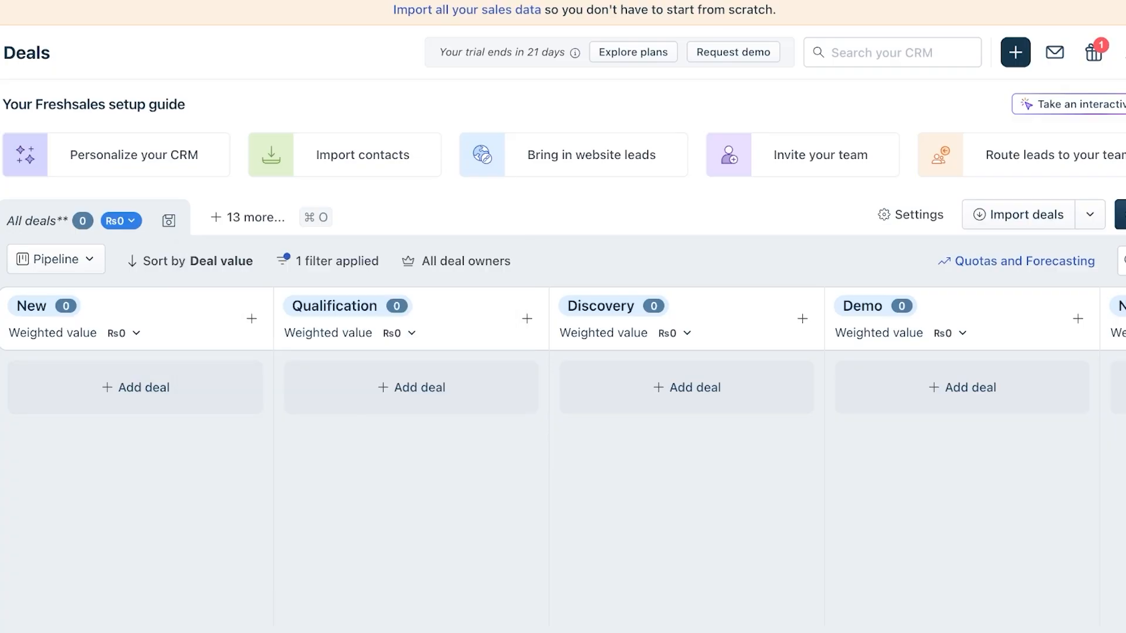
click(135, 387)
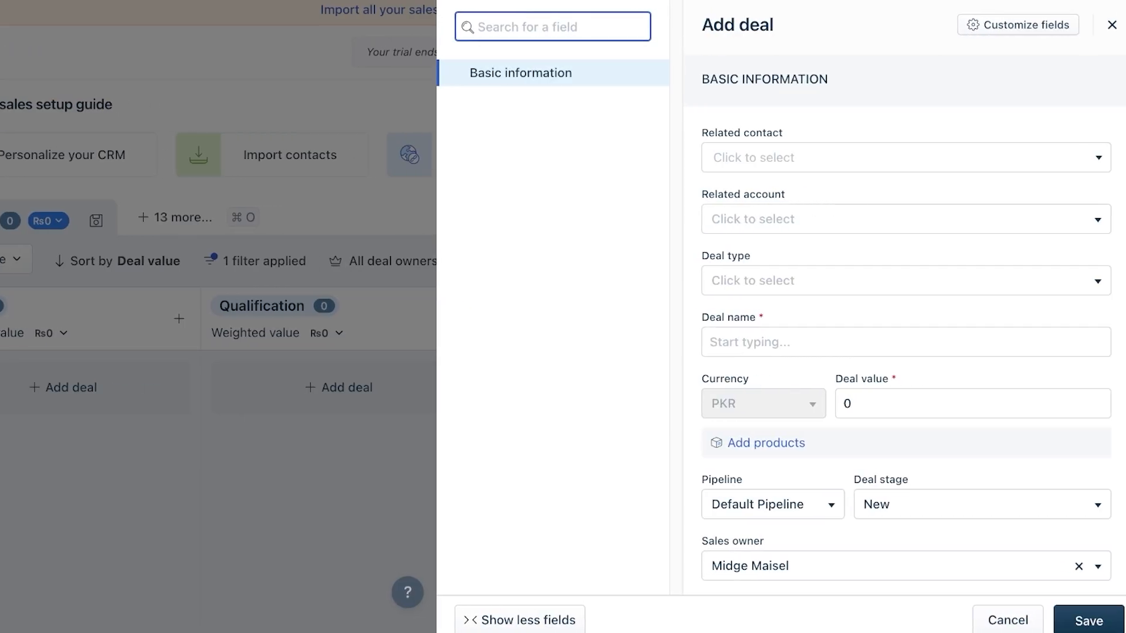
click(905, 158)
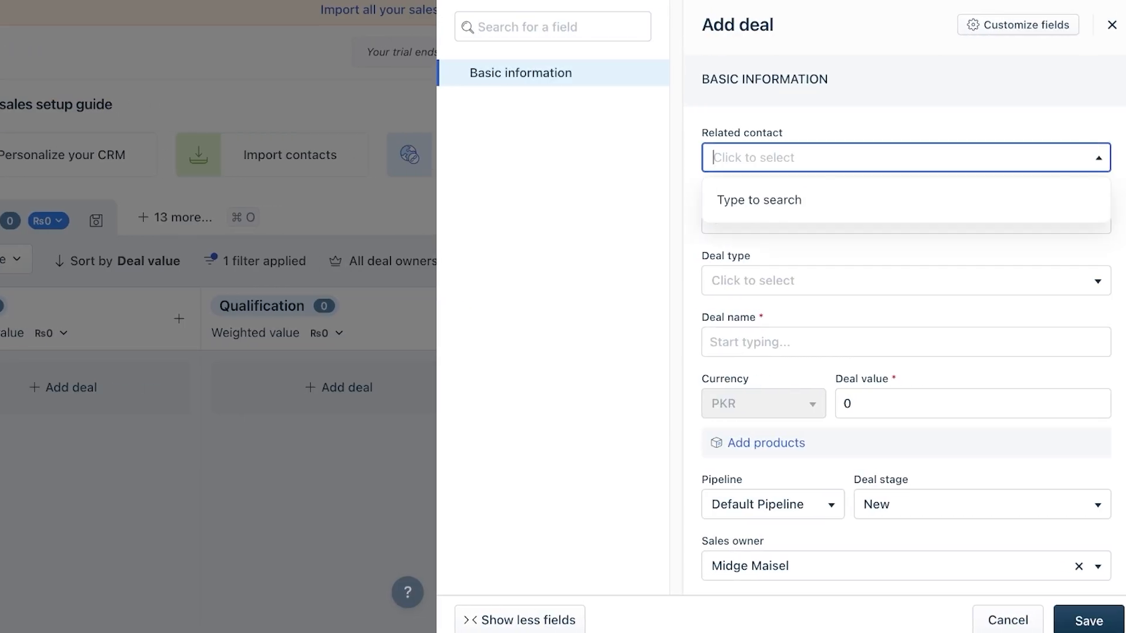
text(kelly)
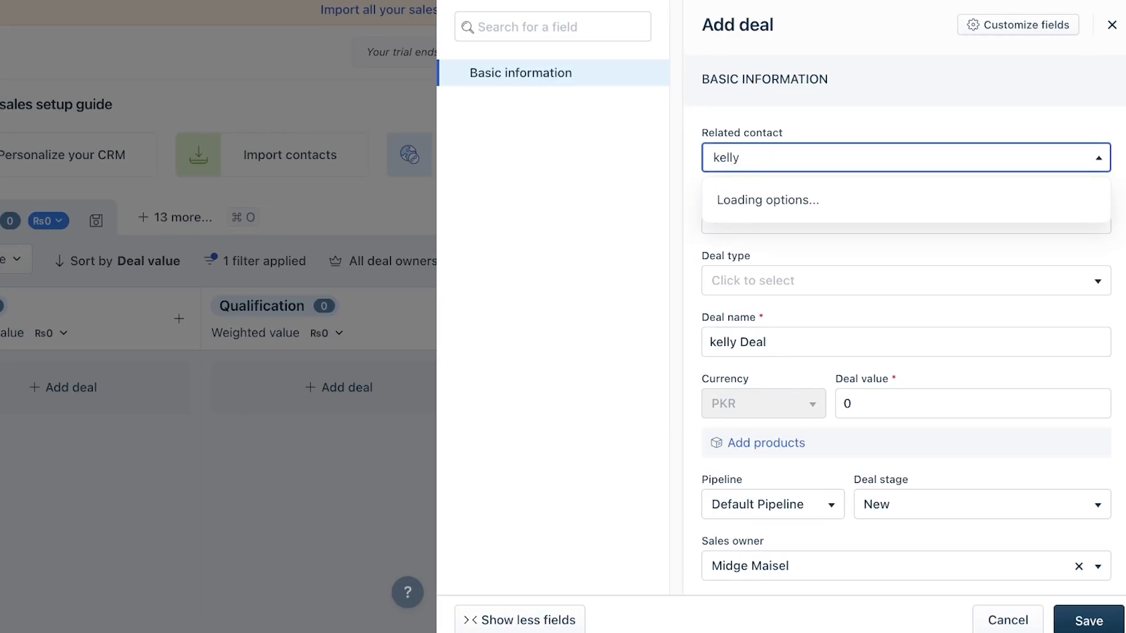
key(Down)
key(Return)
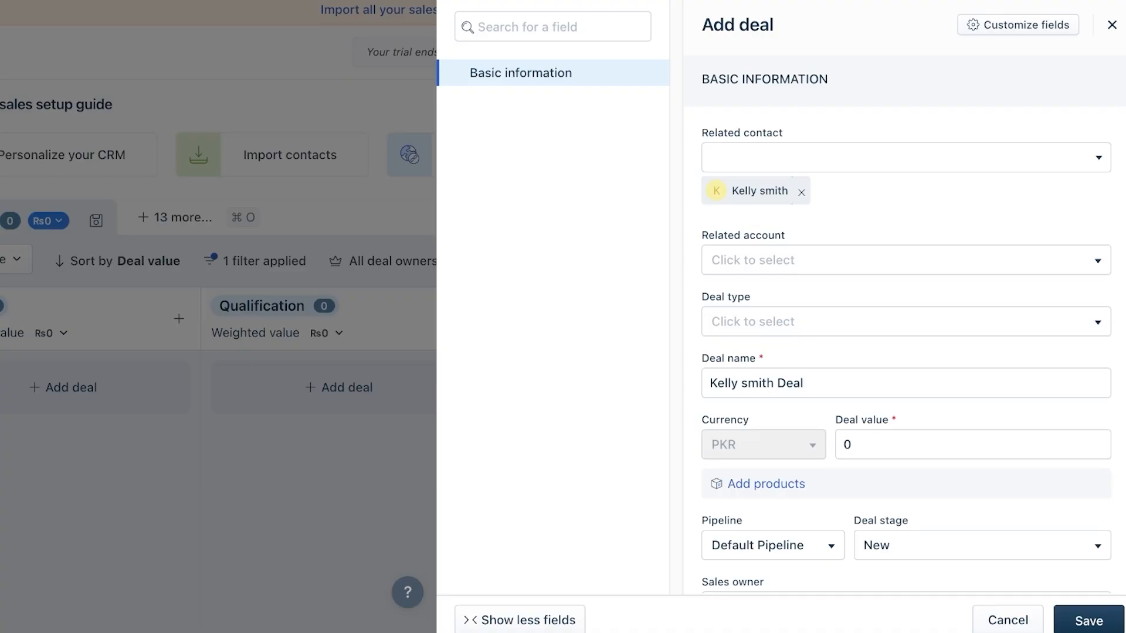
click(905, 260)
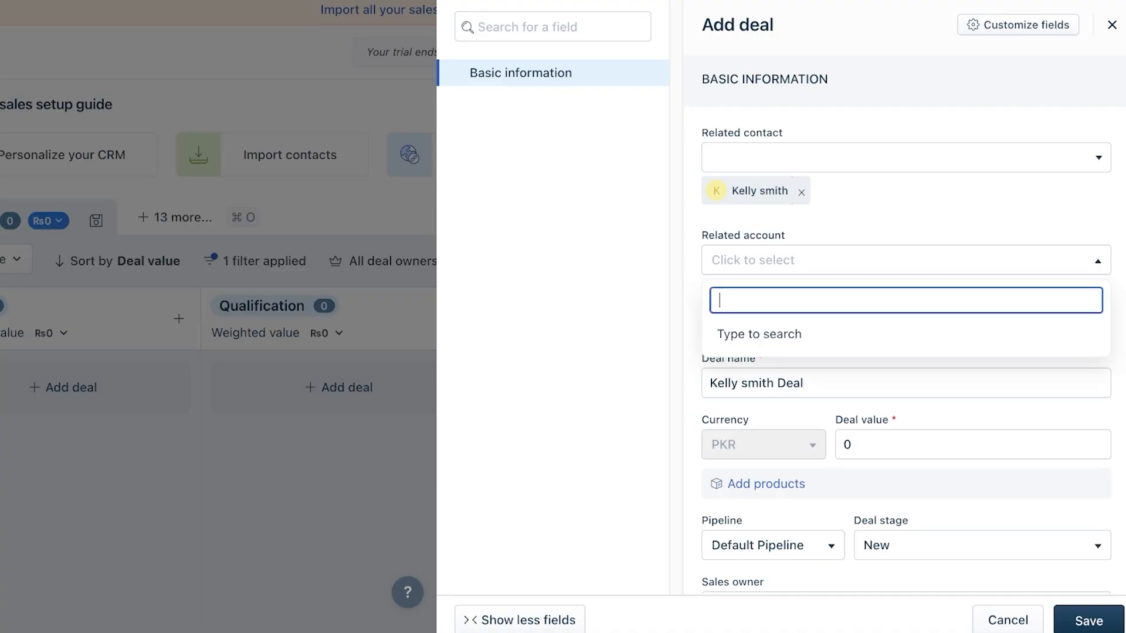
text(li)
key(Down)
key(Return)
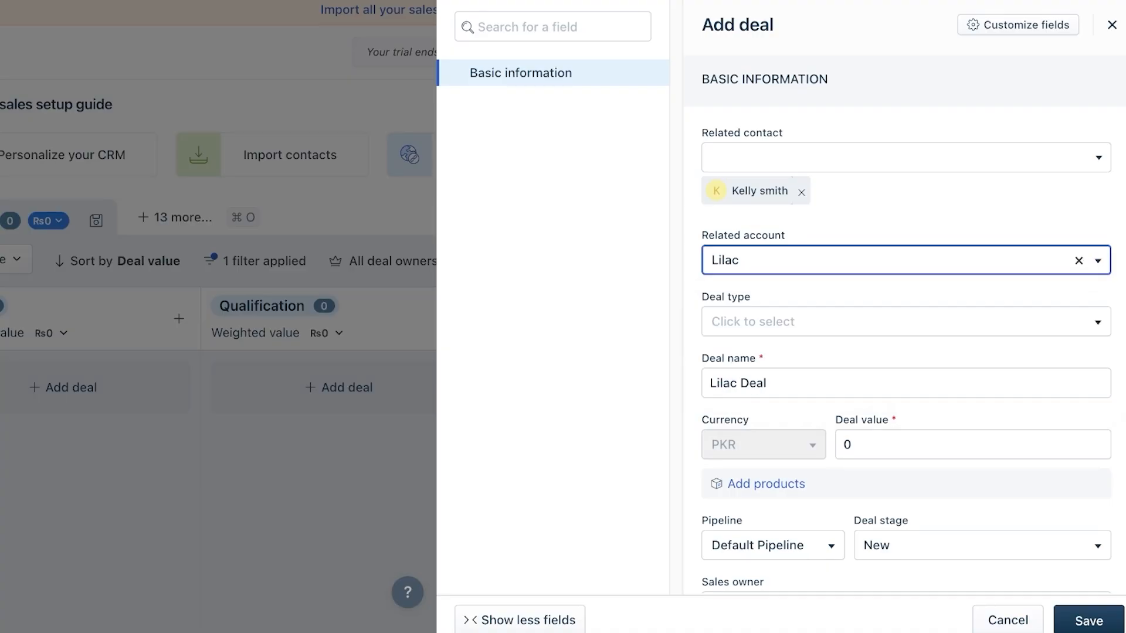
- Set the deal type to New and the deal value to 60000, then save the deal
click(905, 322)
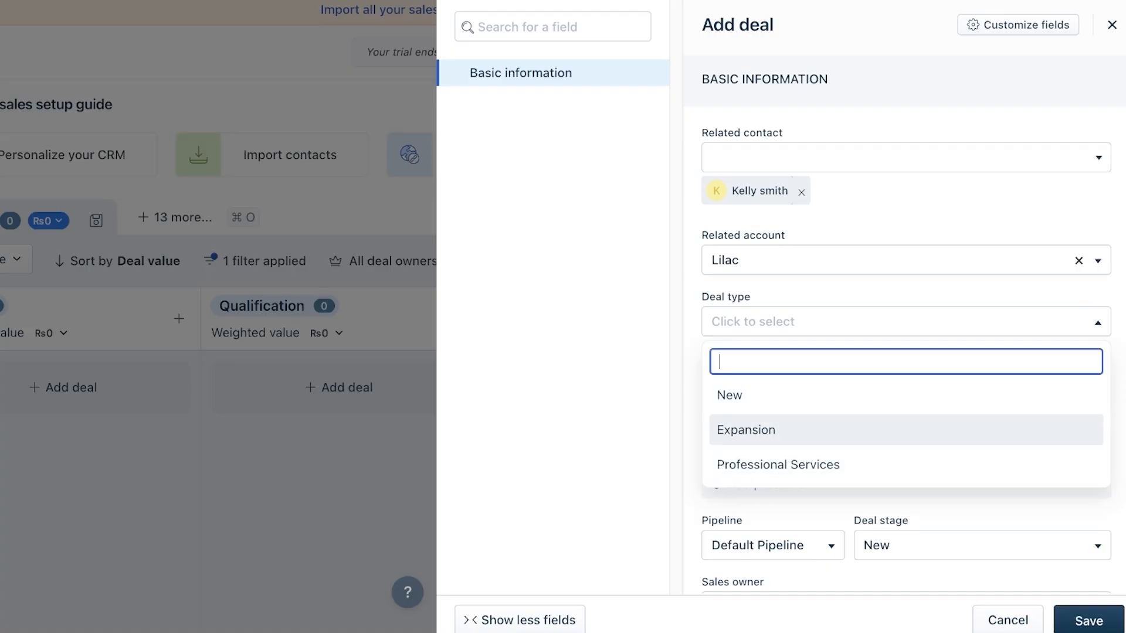
key(Up)
key(Return)
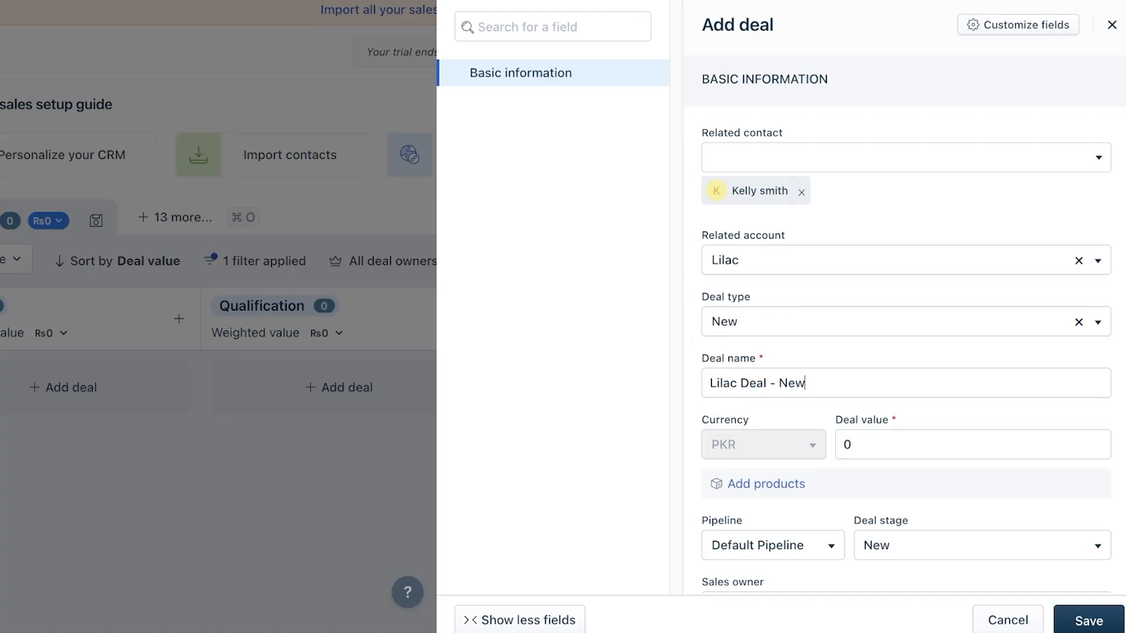
key(Tab)
text(60)
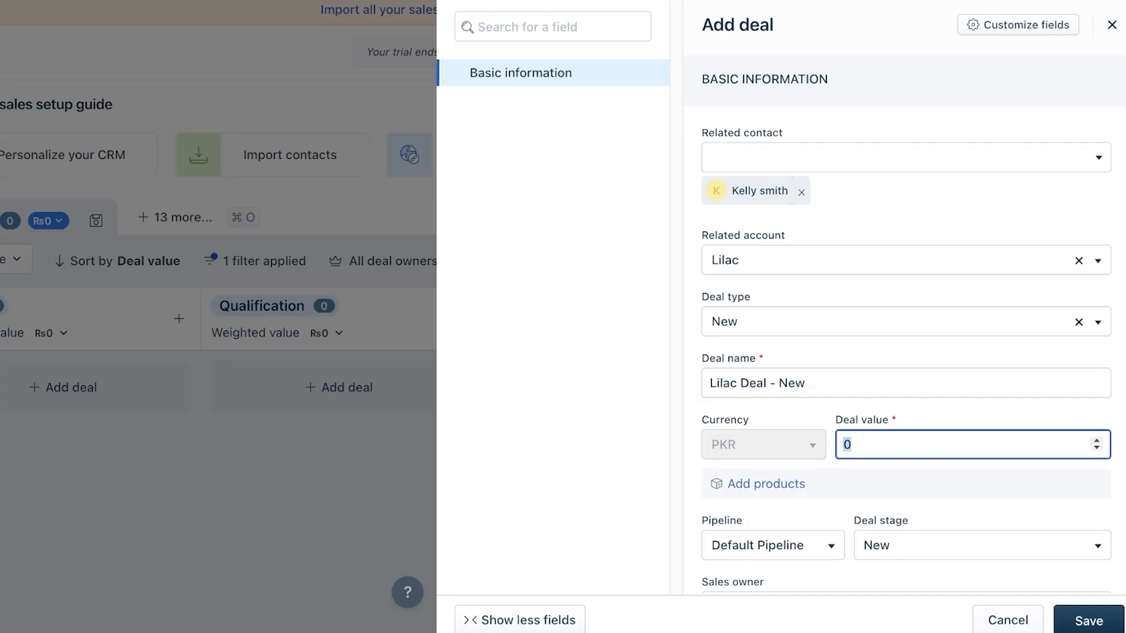
text(000)
scroll(903, 352, down, 2)
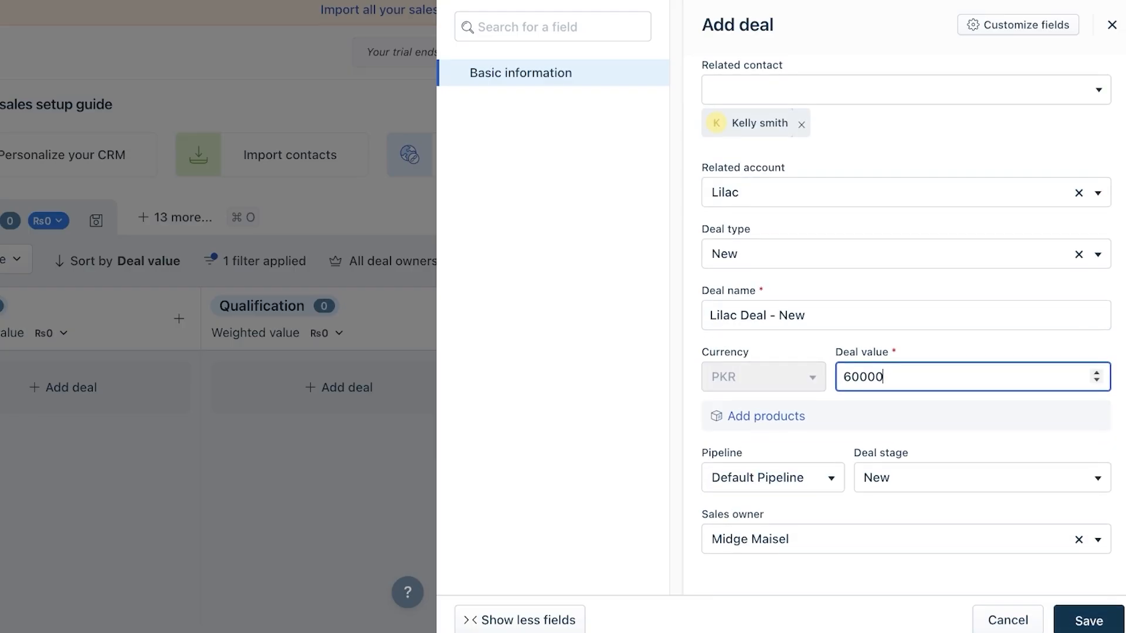
click(1088, 620)
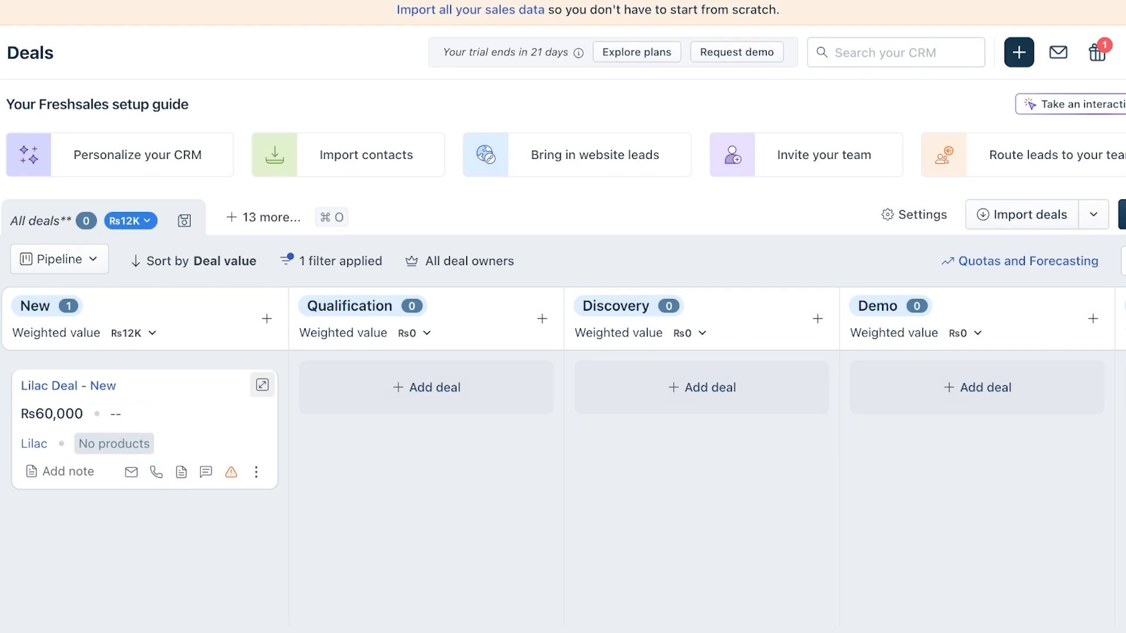
- Open Lilac Deal - New and add Nail Art Kiosk (₨5,000) as a product
click(262, 385)
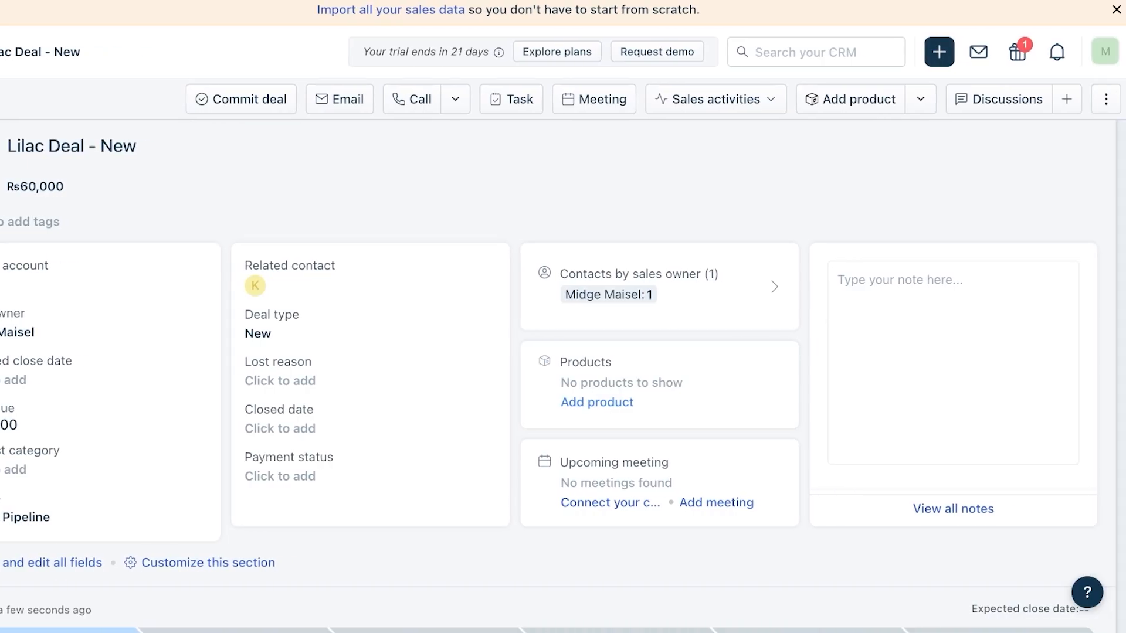
click(597, 403)
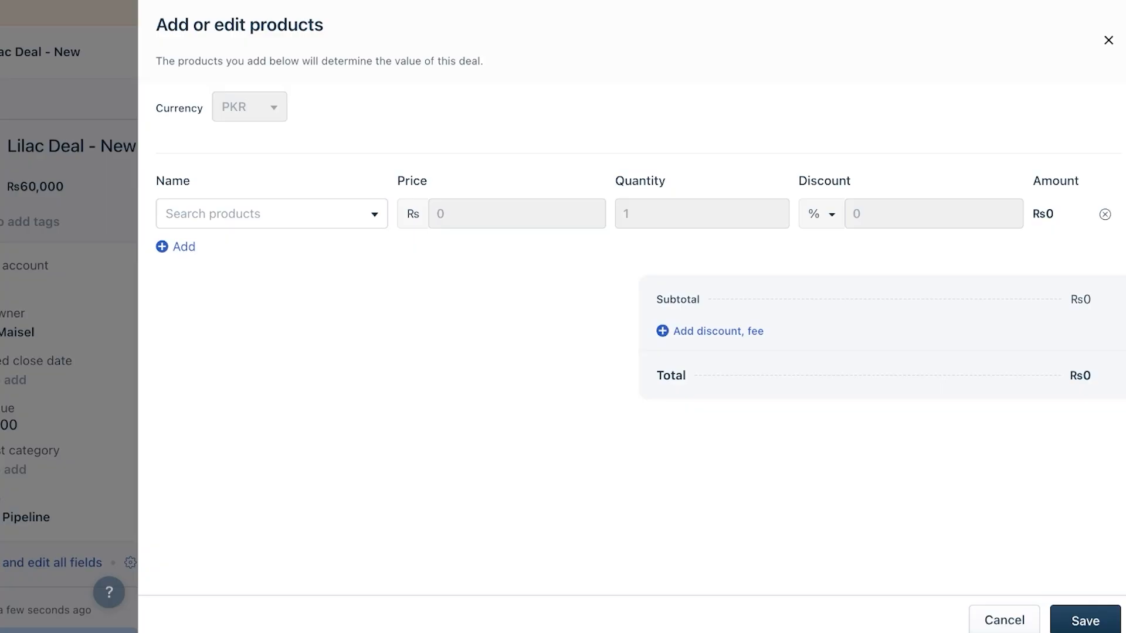
click(272, 214)
scroll(352, 355, down, 3)
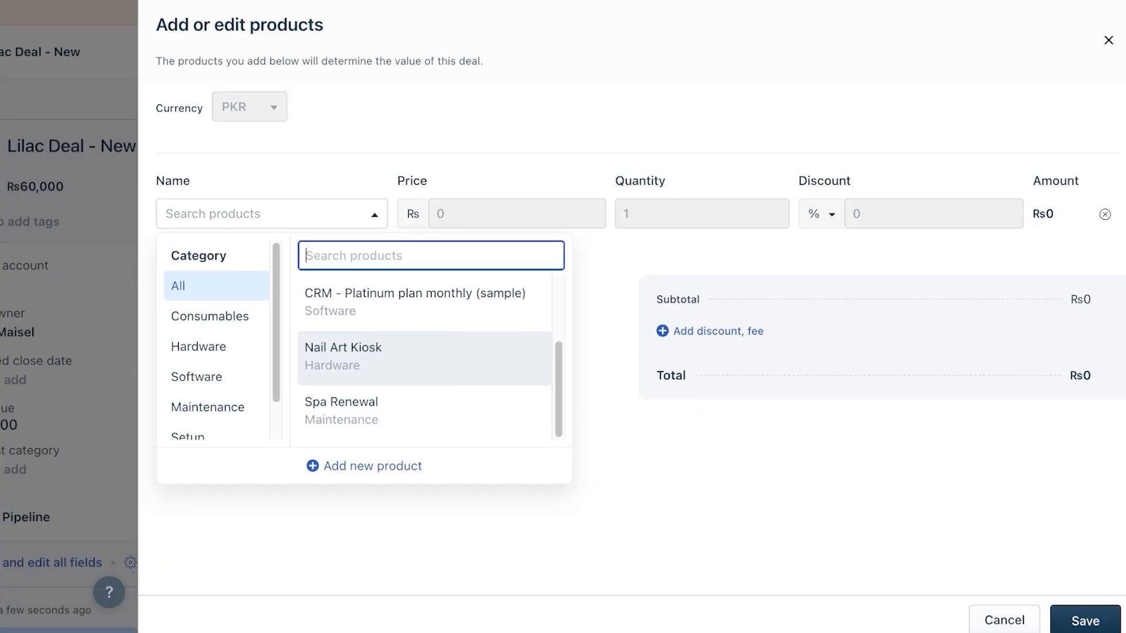
click(352, 357)
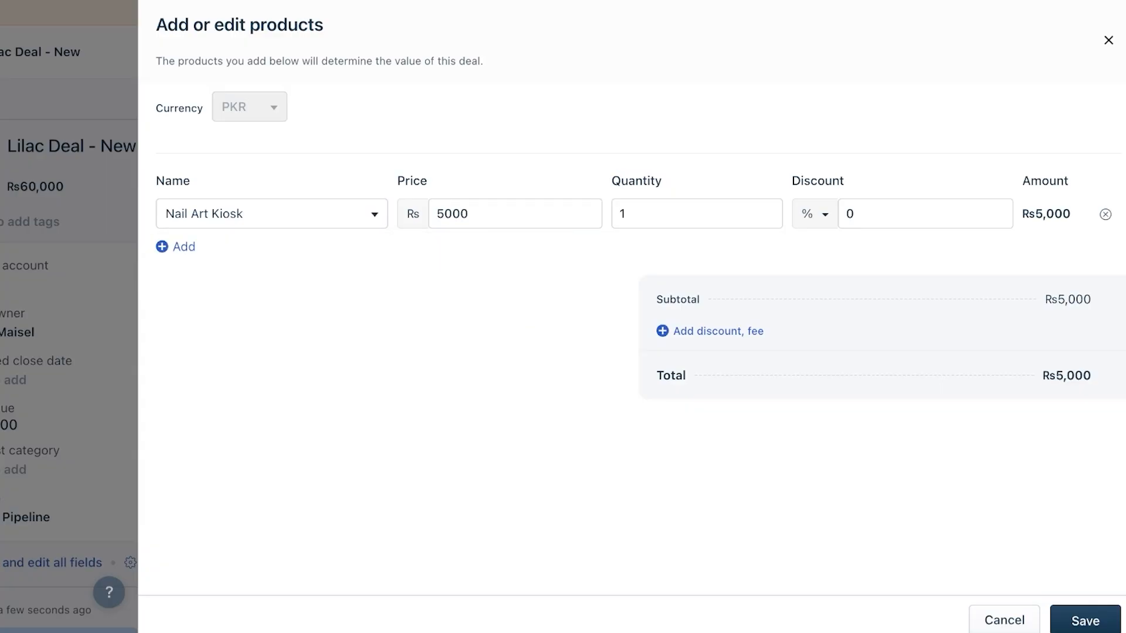
click(437, 214)
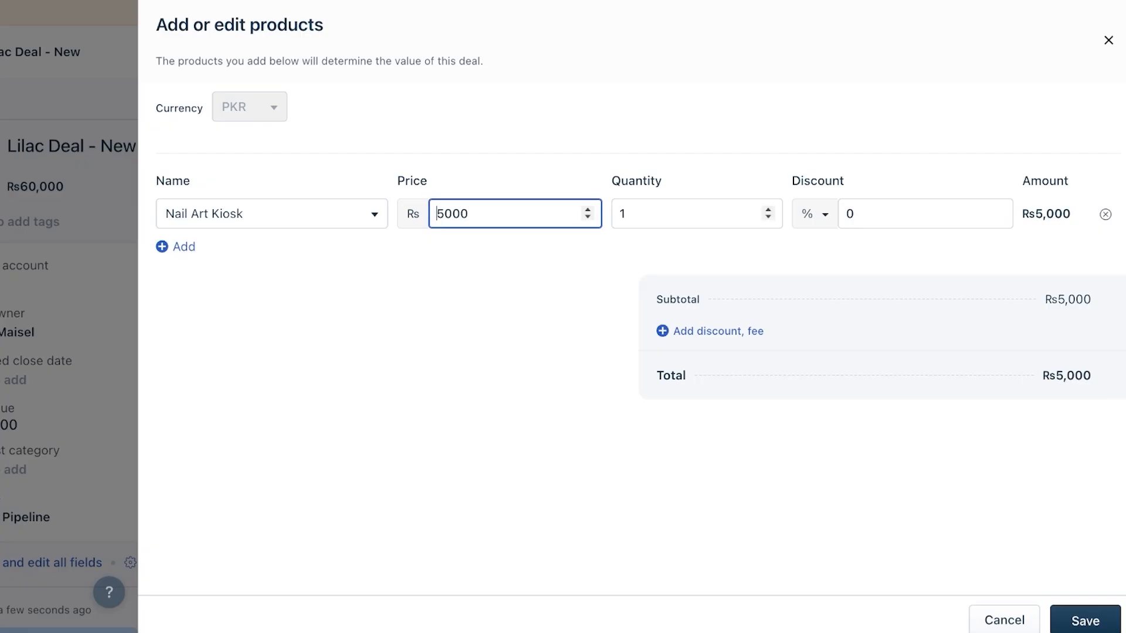
- Set the kiosk quantity to 12 and the discount to 5%, then save the product line
click(674, 214)
key(BackSpace)
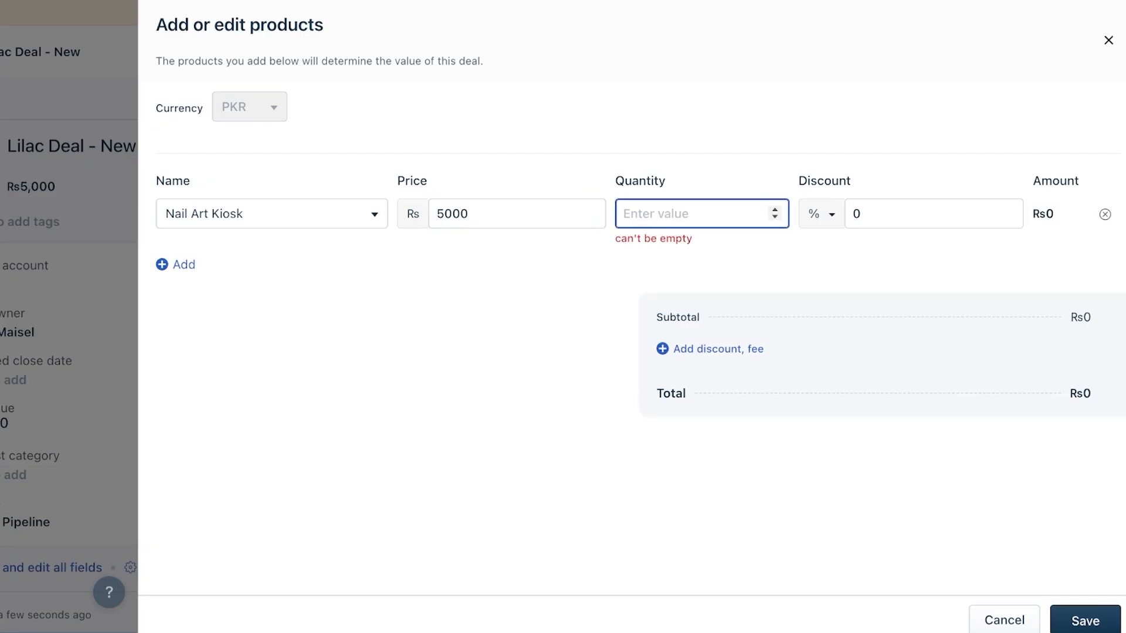
text(10)
click(854, 214)
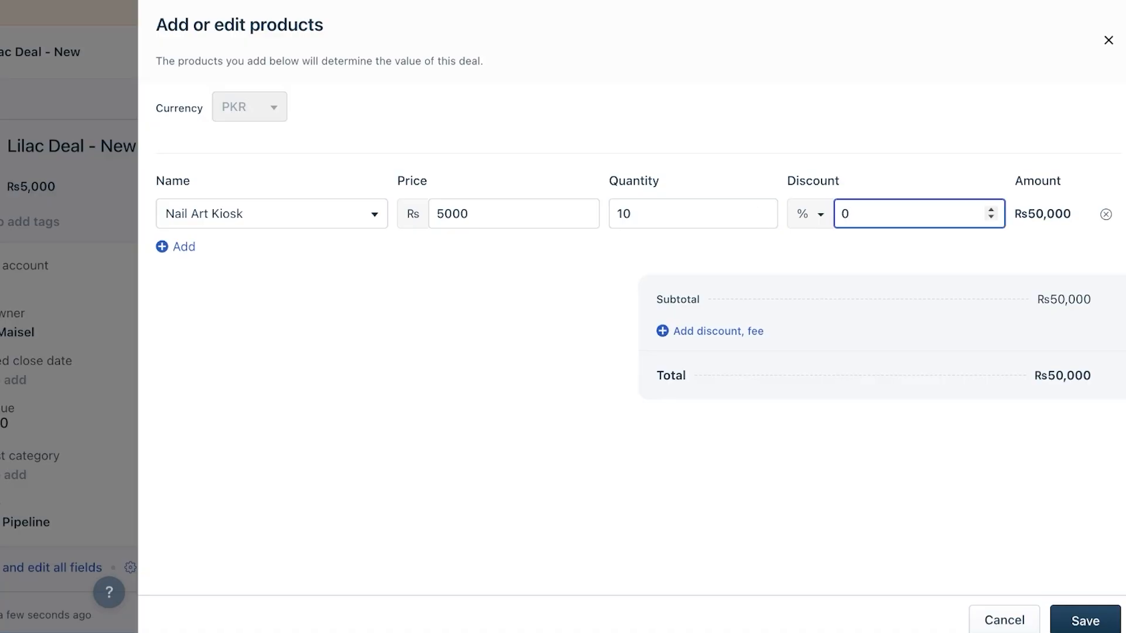
key(BackSpace)
text(5)
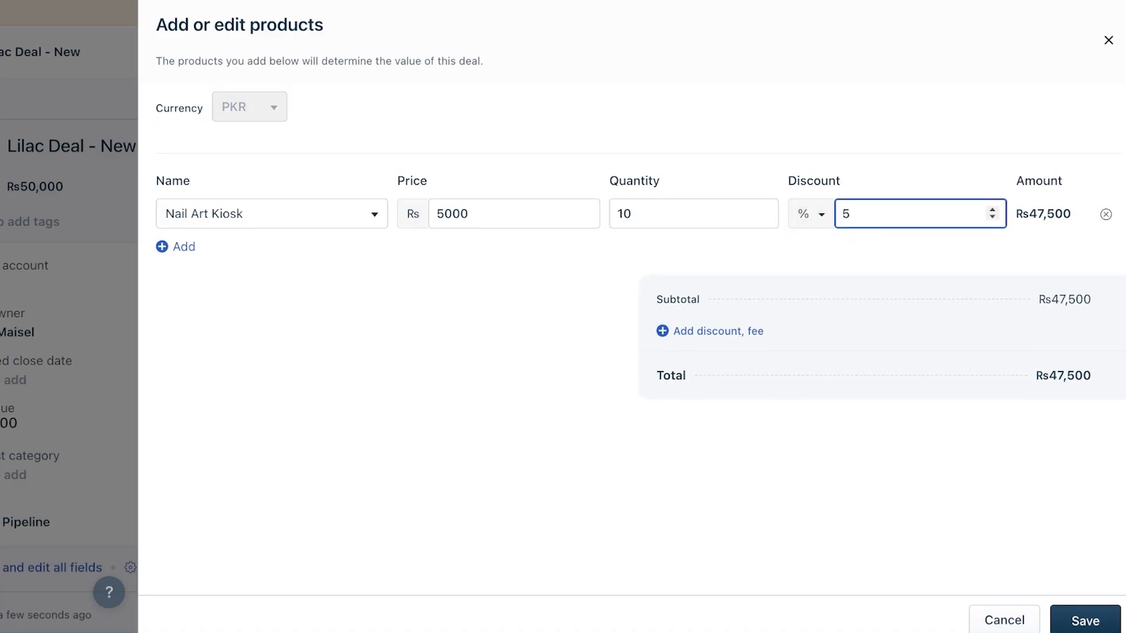
click(764, 210)
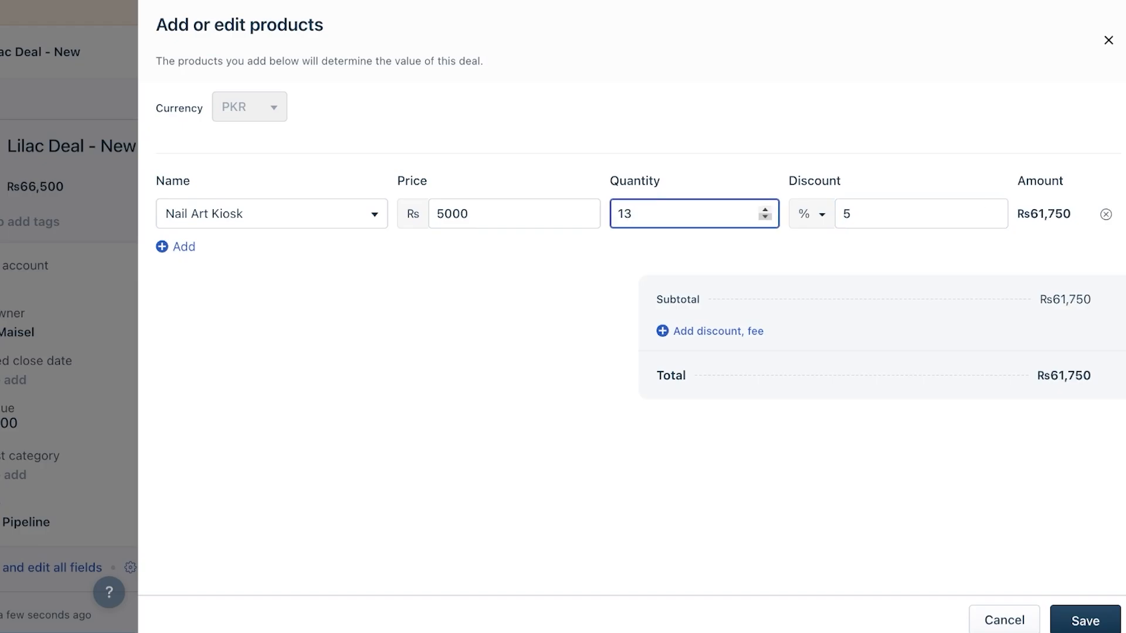
click(764, 217)
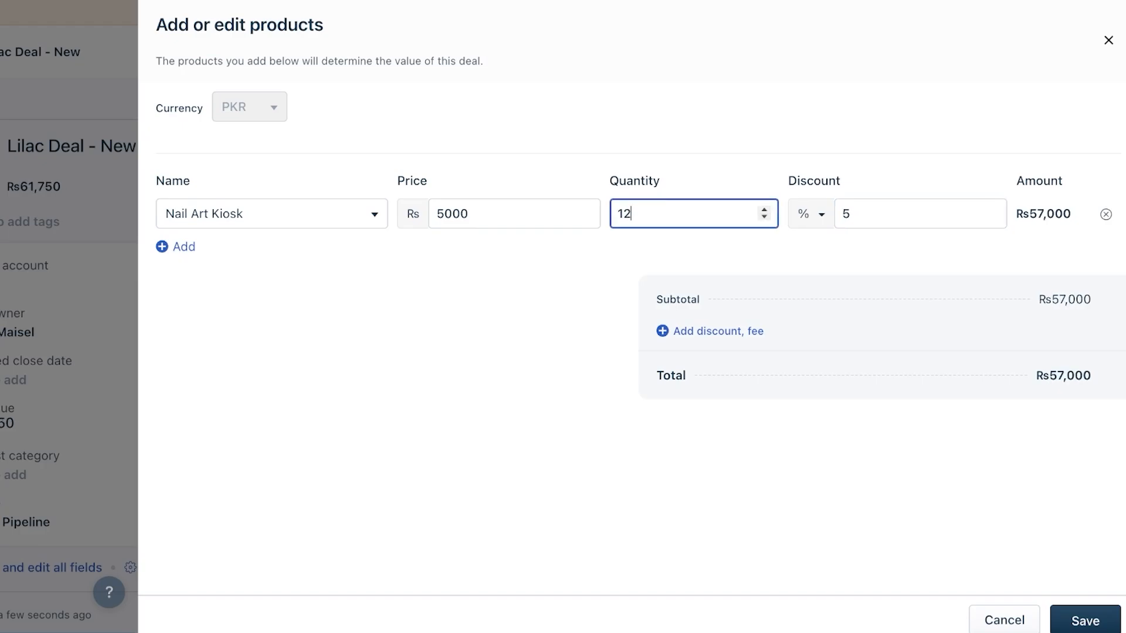
click(1085, 620)
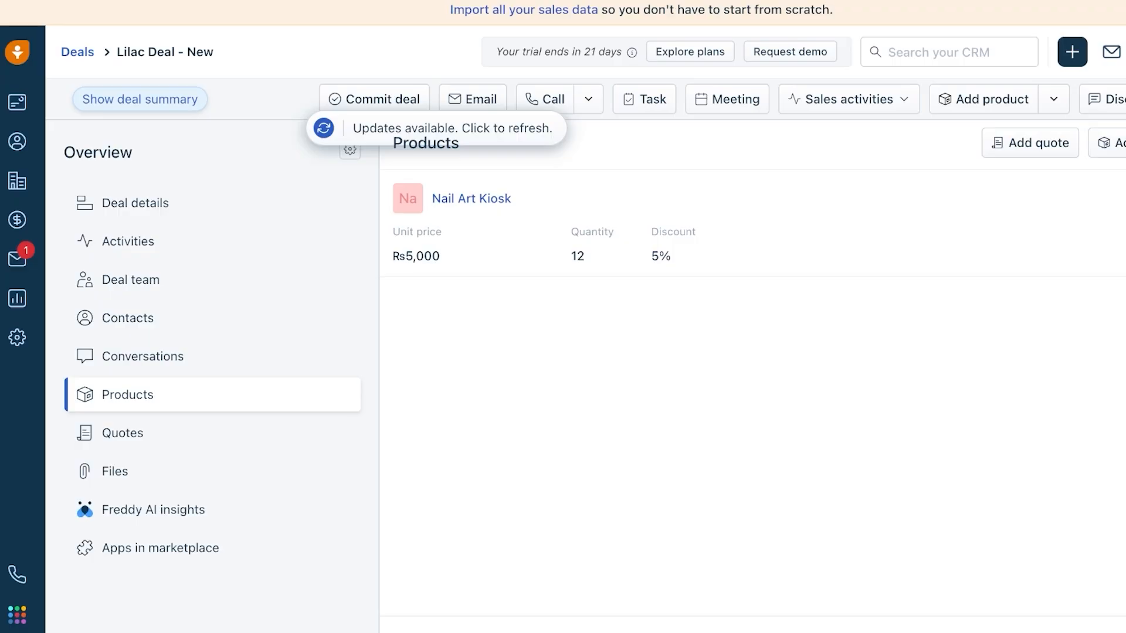
- Browse the deal's Details, Activities and Quotes, abandon a new quote, and return to Deals
click(135, 202)
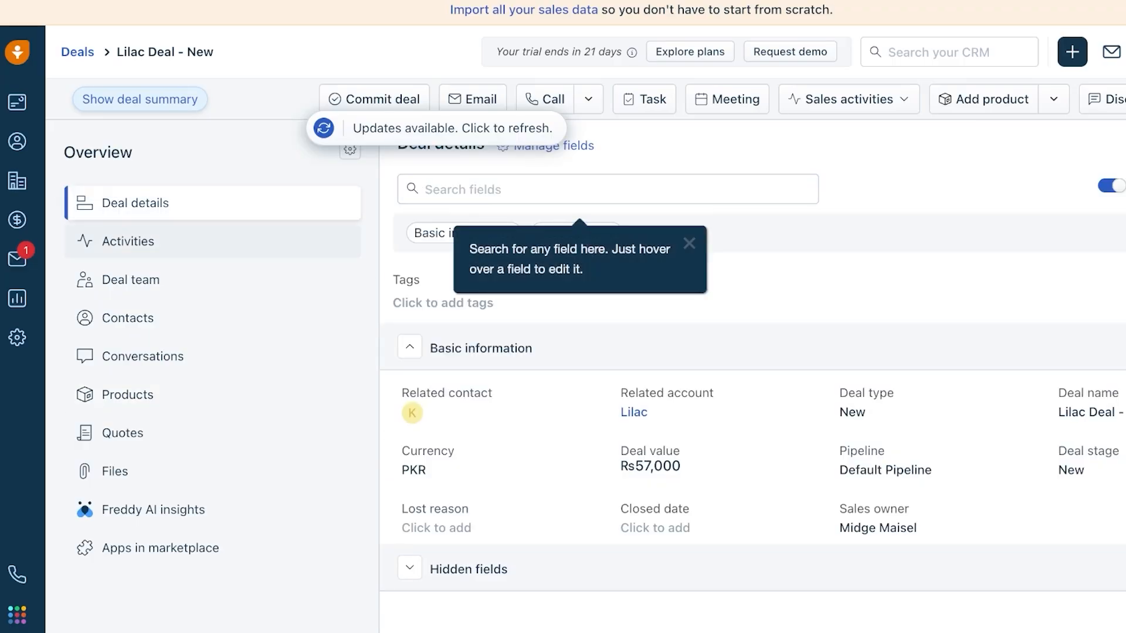
click(128, 242)
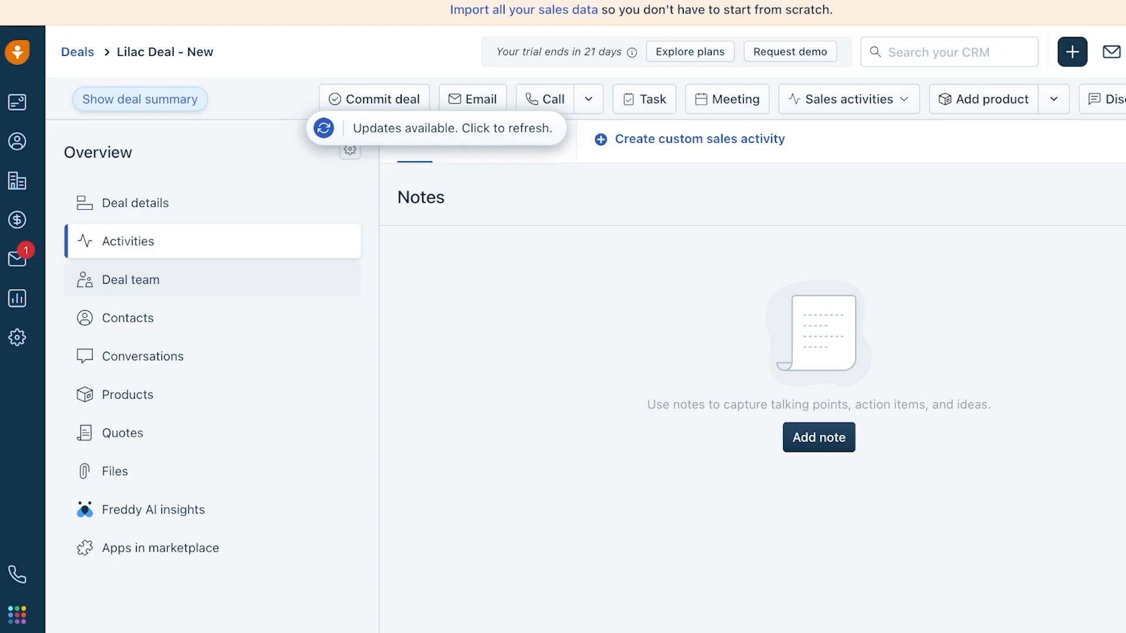
click(122, 433)
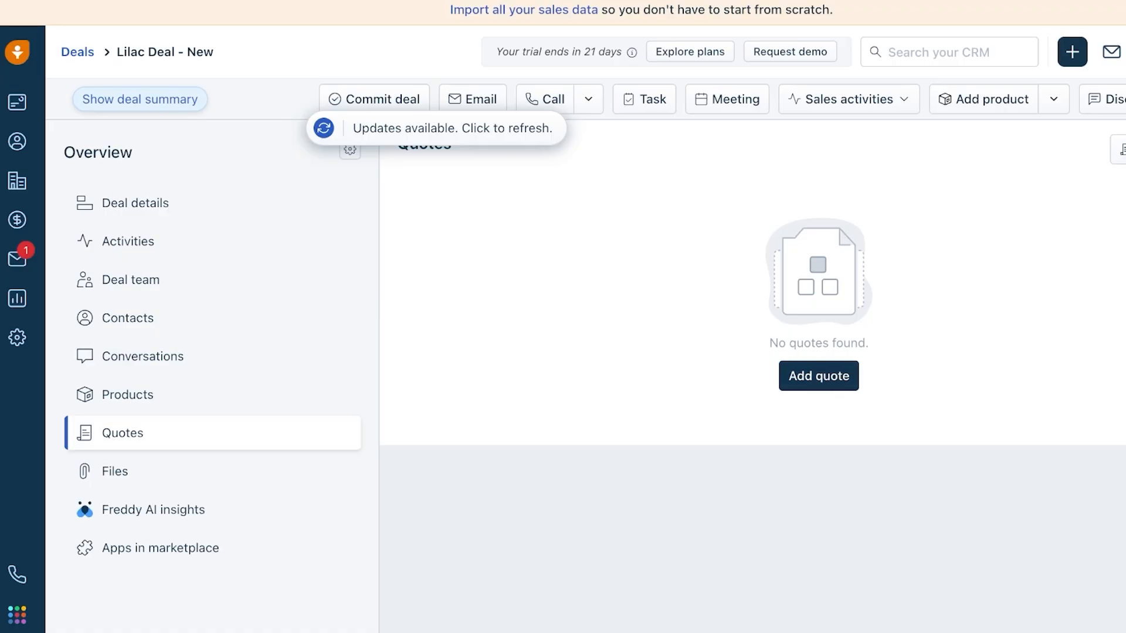
click(819, 376)
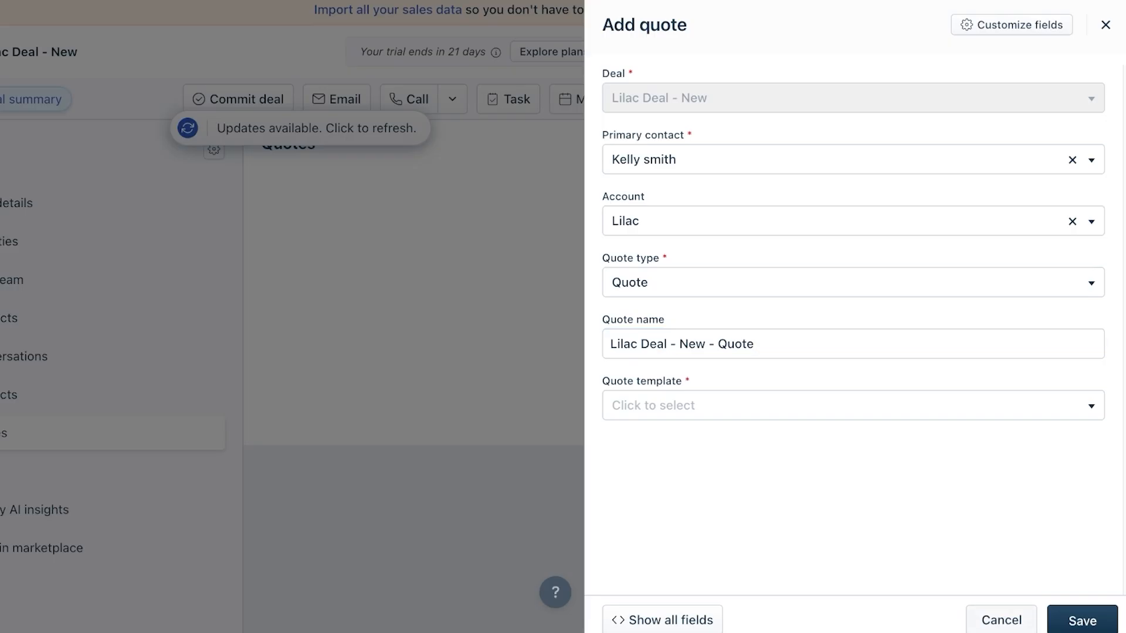
click(1106, 25)
click(20, 220)
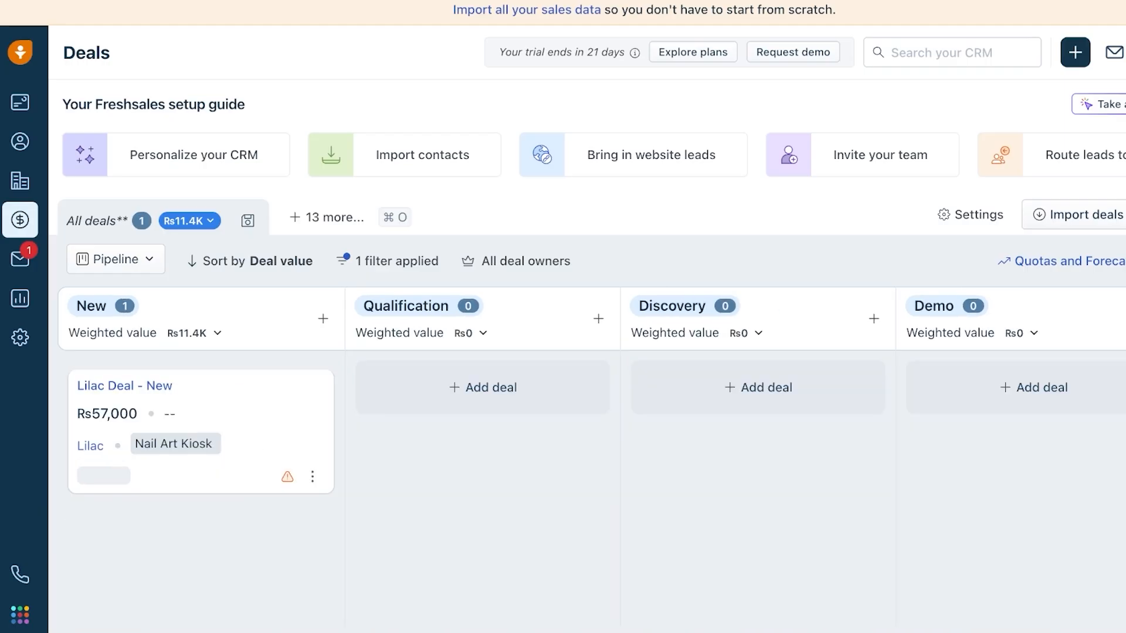
- Drag Lilac Deal - New into Negotiation, then open it and review its details and Freddy AI insights
drag(199, 431, 707, 434)
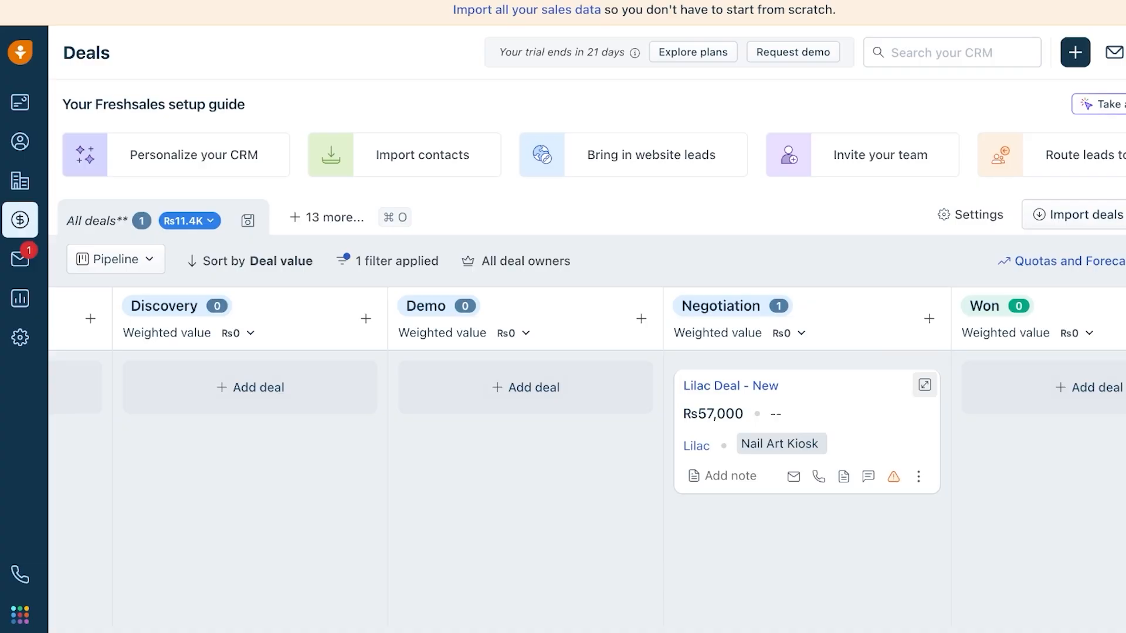
click(925, 385)
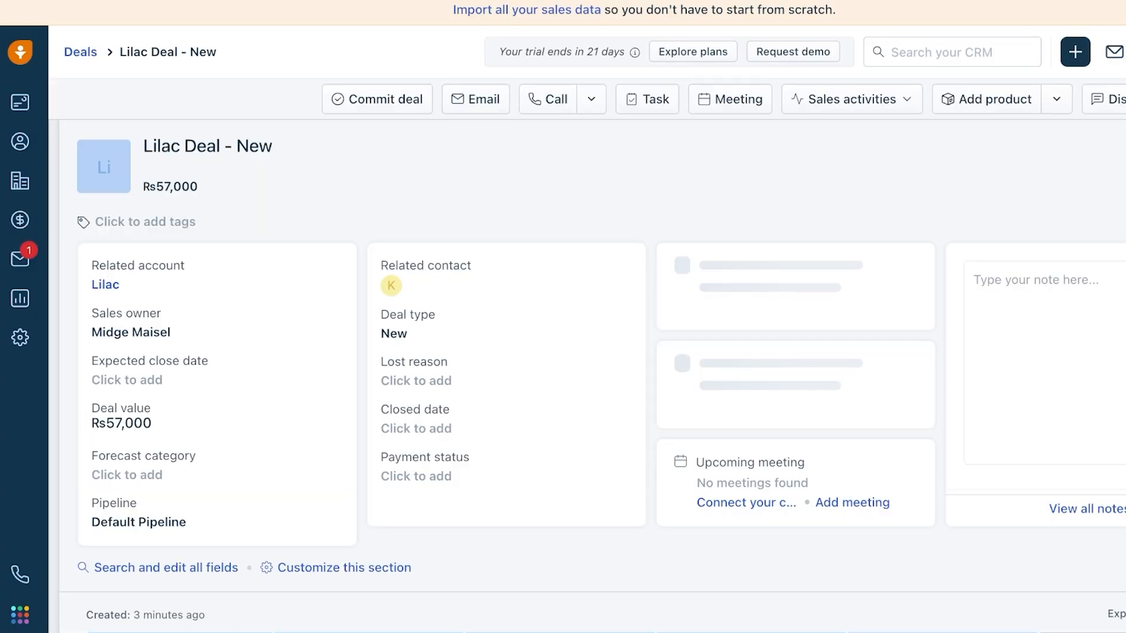
scroll(587, 376, down, 9)
scroll(587, 377, down, 2)
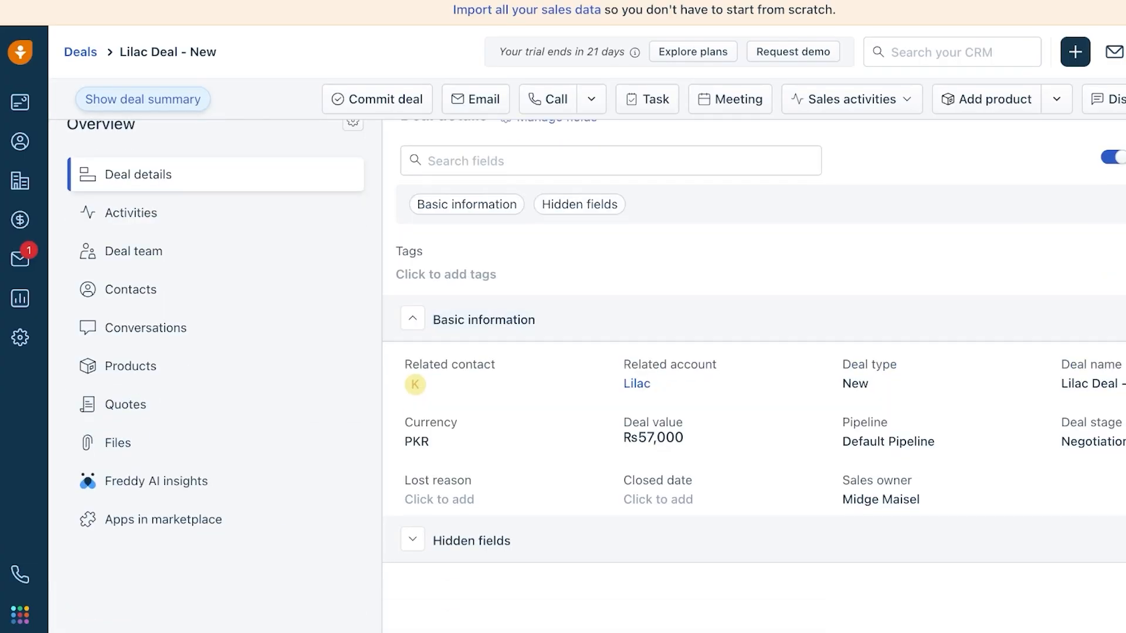
click(138, 481)
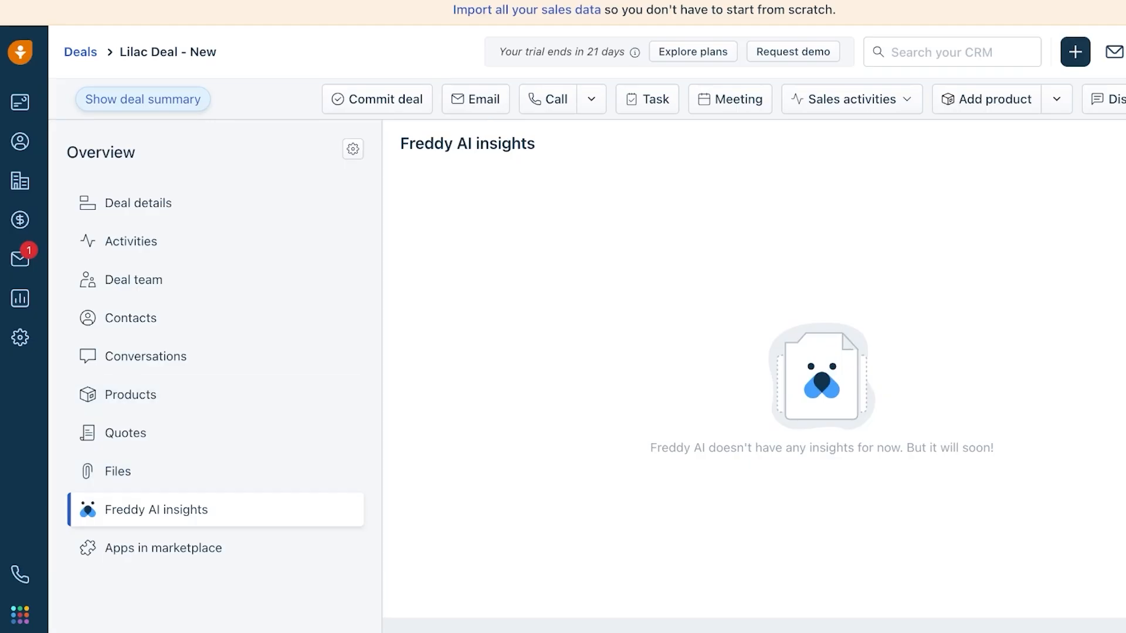
scroll(587, 376, up, 5)
scroll(587, 377, down, 5)
scroll(587, 377, up, 10)
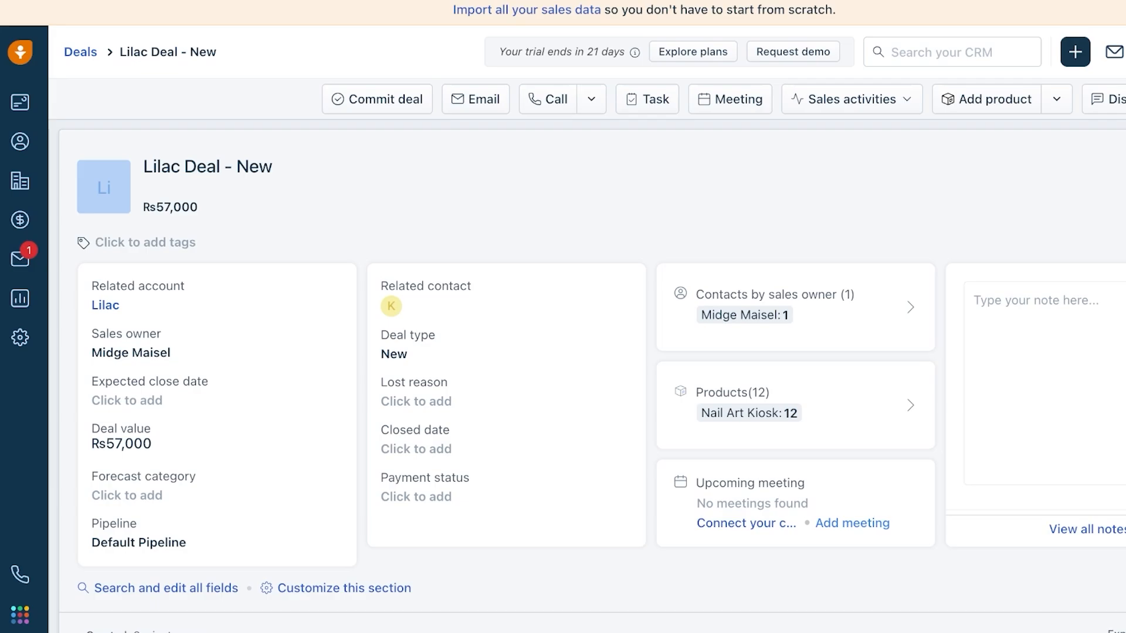
- Commit the deal with an expected close date of 19 June 2025
click(377, 99)
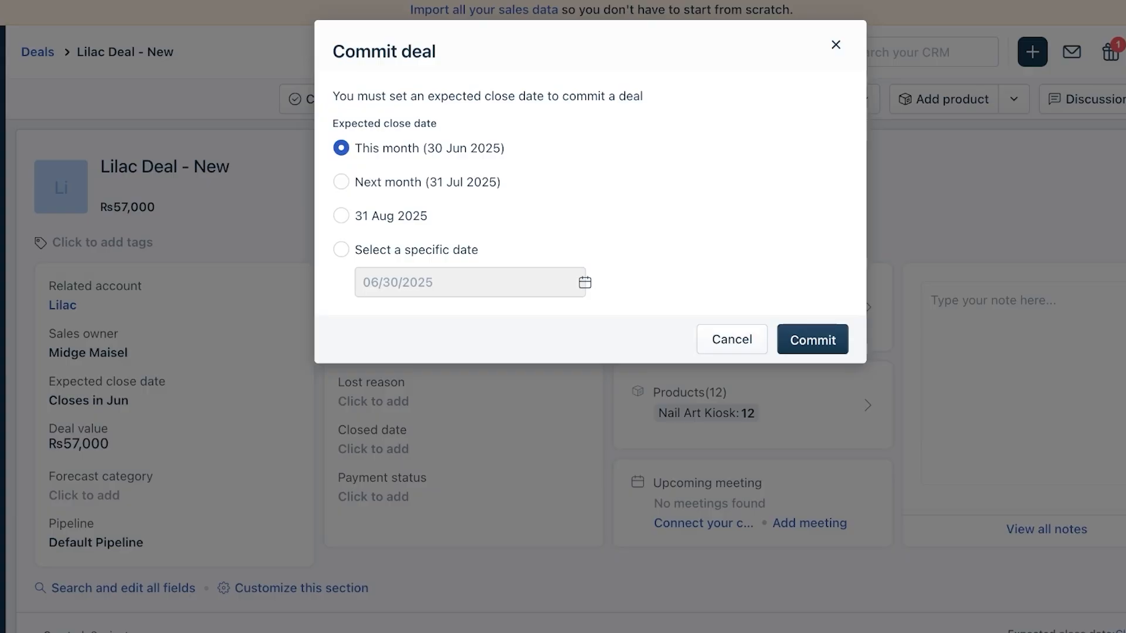
click(341, 249)
click(522, 453)
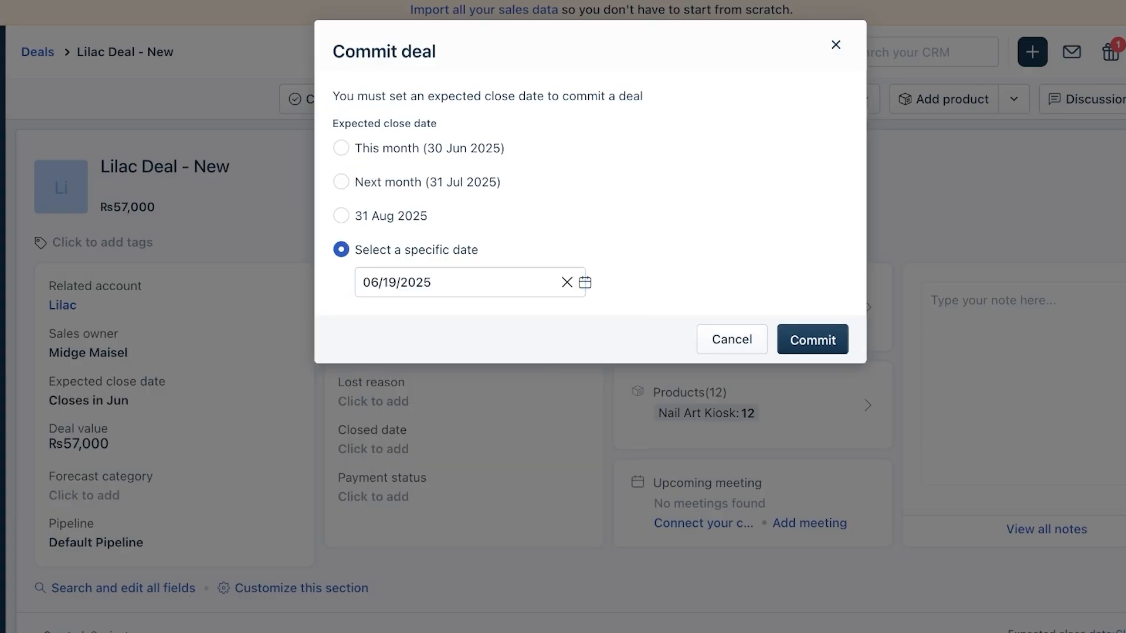
click(812, 340)
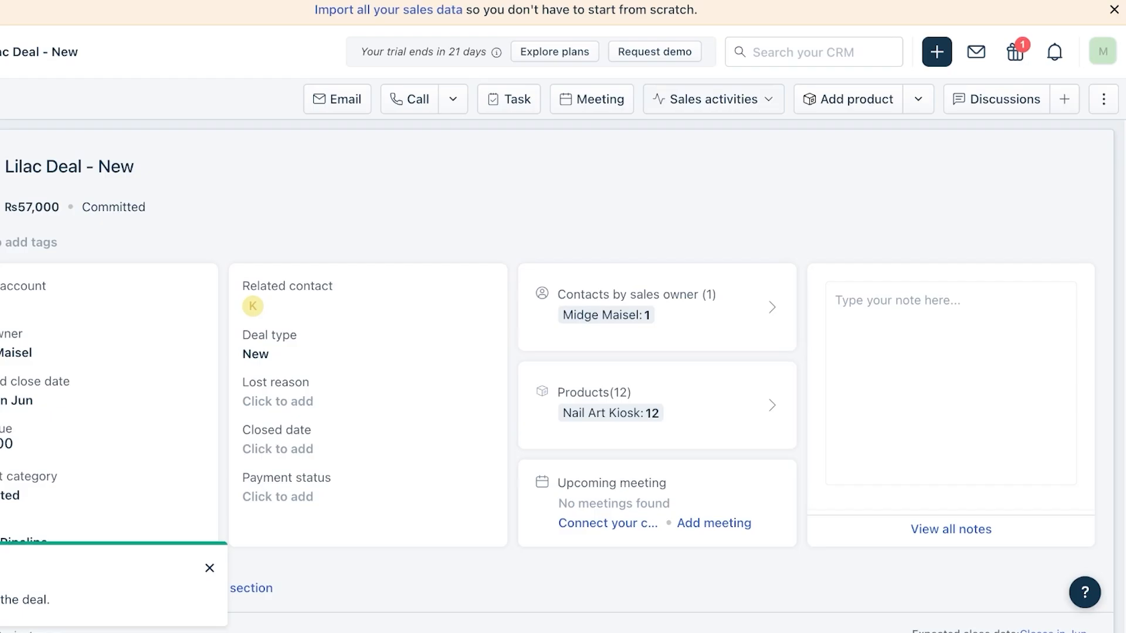
- Open the Add meeting and Add task forms and close both without saving
click(592, 99)
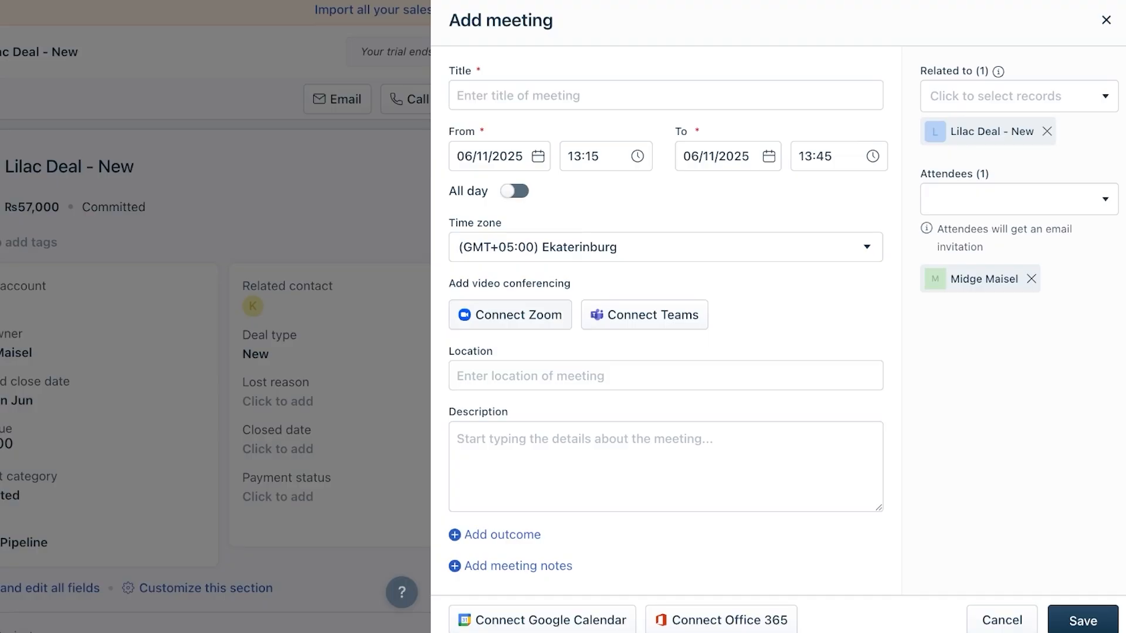
key(Escape)
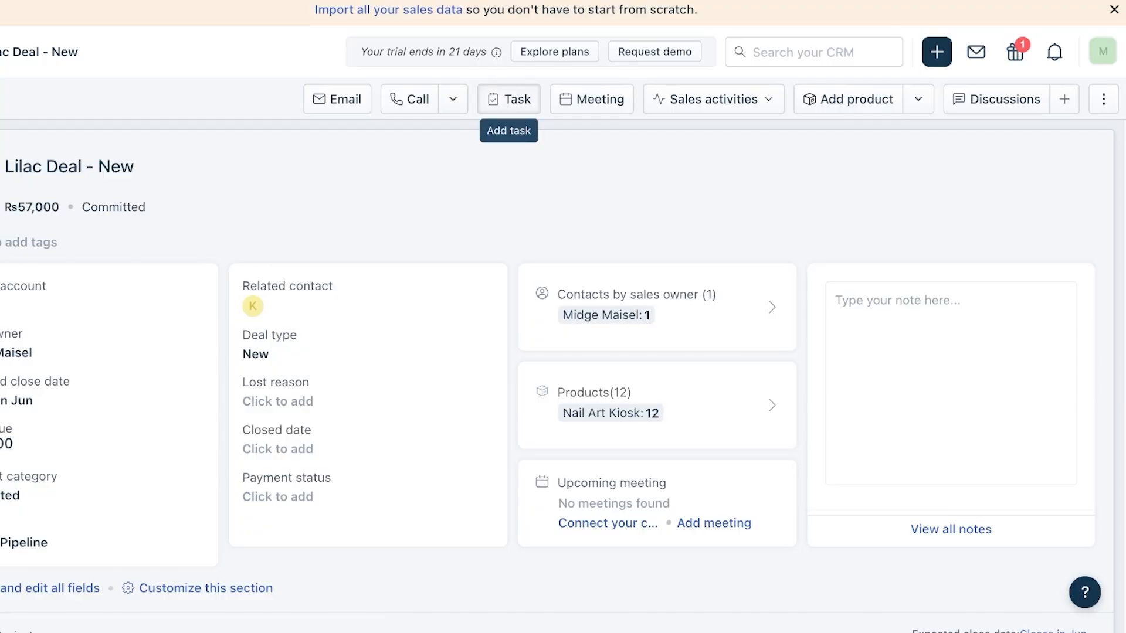
click(509, 99)
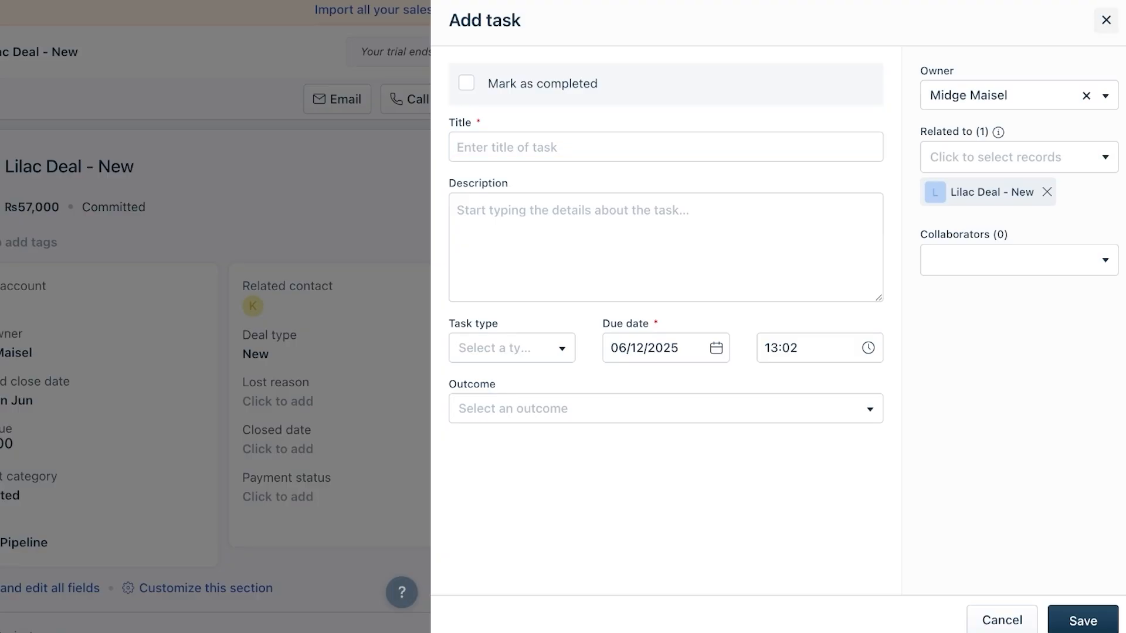
click(1106, 20)
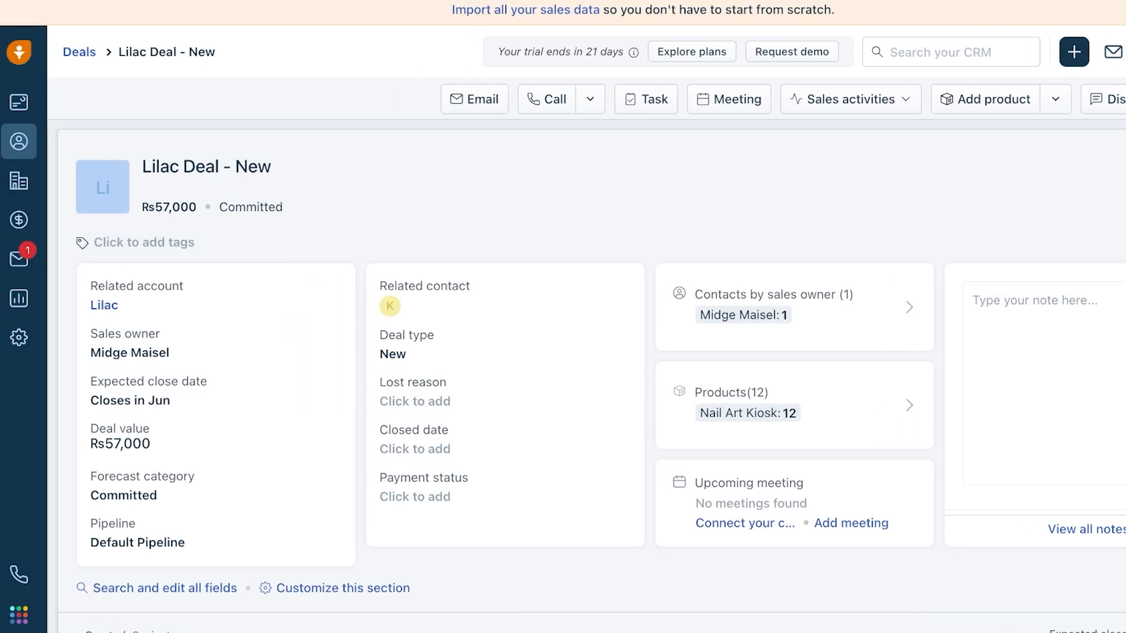
- Browse the Conversations, Analytics, Dashboards and Contacts pages, then bring up the Freshworks products and account menu
click(19, 259)
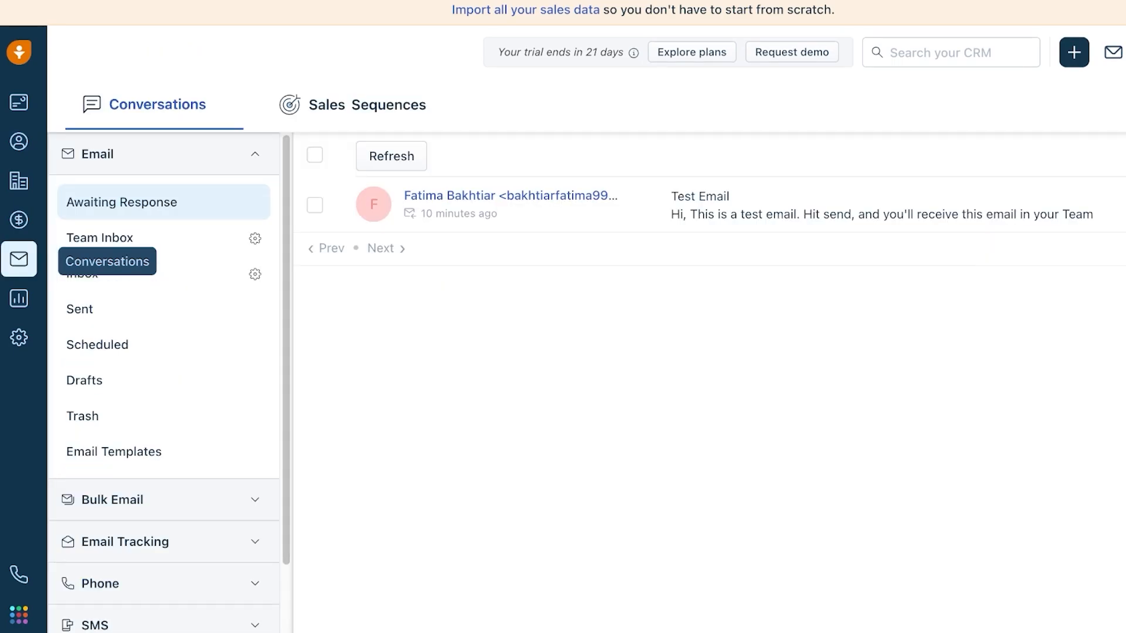
click(19, 299)
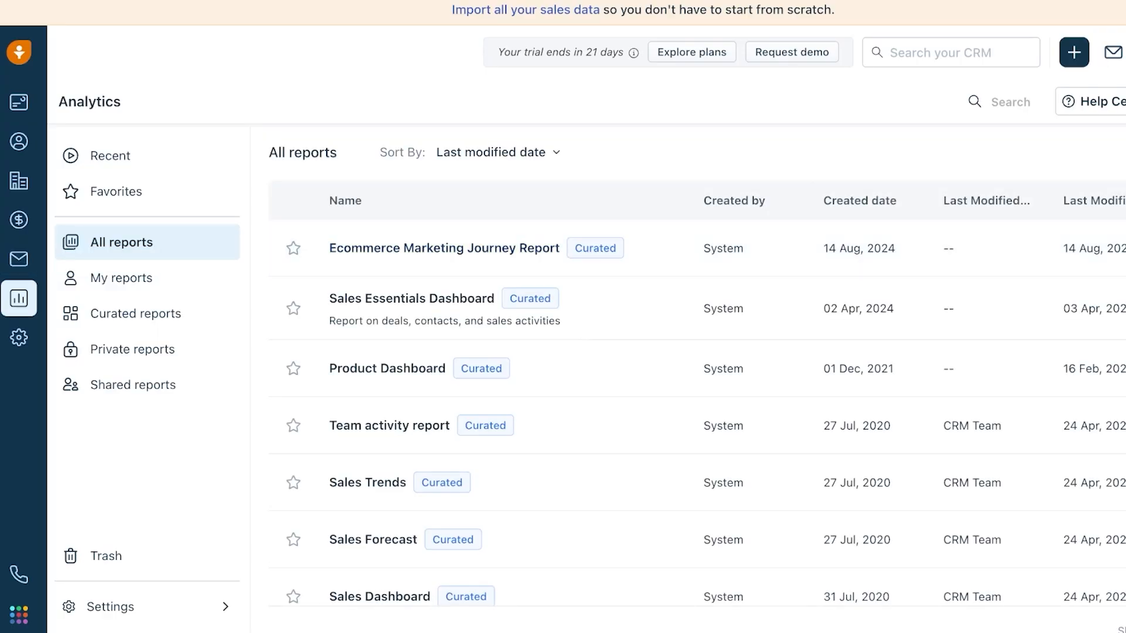
scroll(932, 352, down, 3)
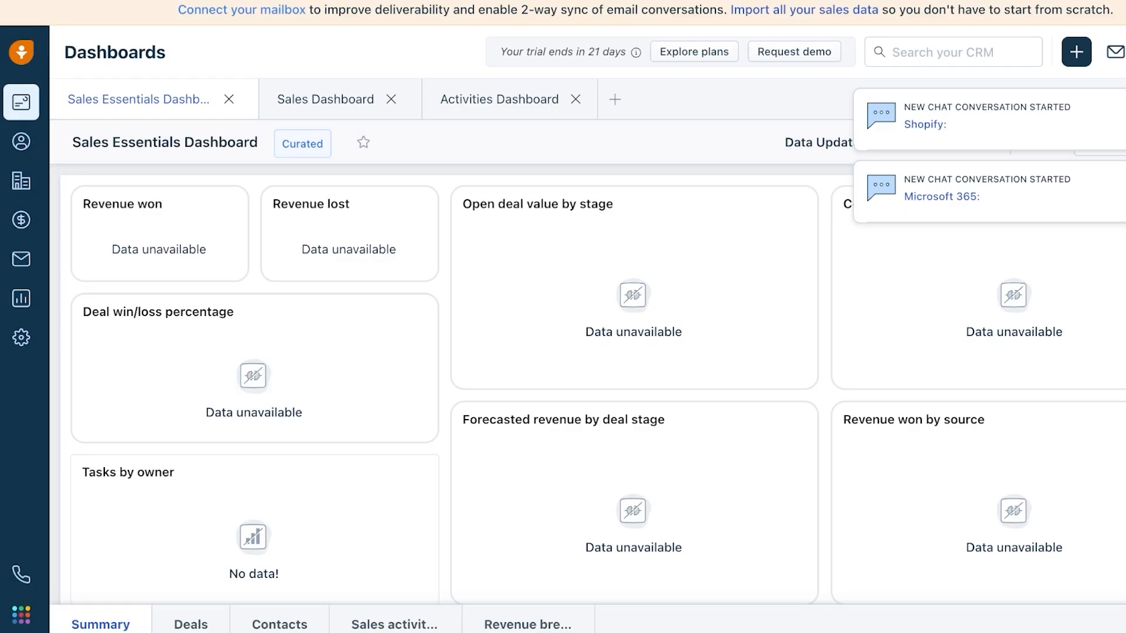
click(21, 141)
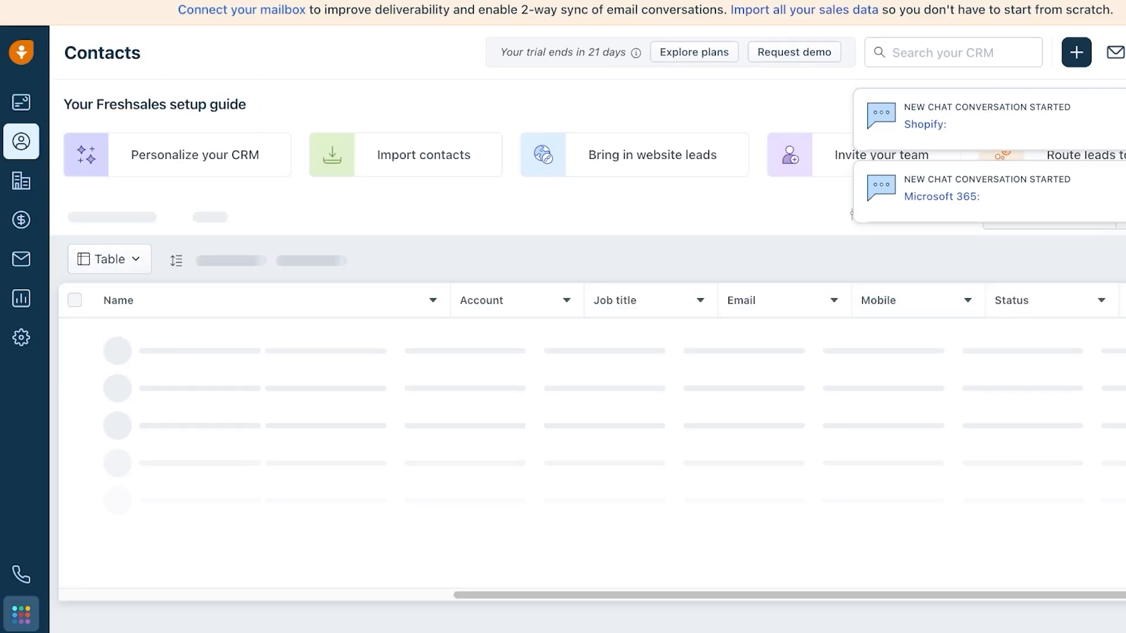
click(21, 615)
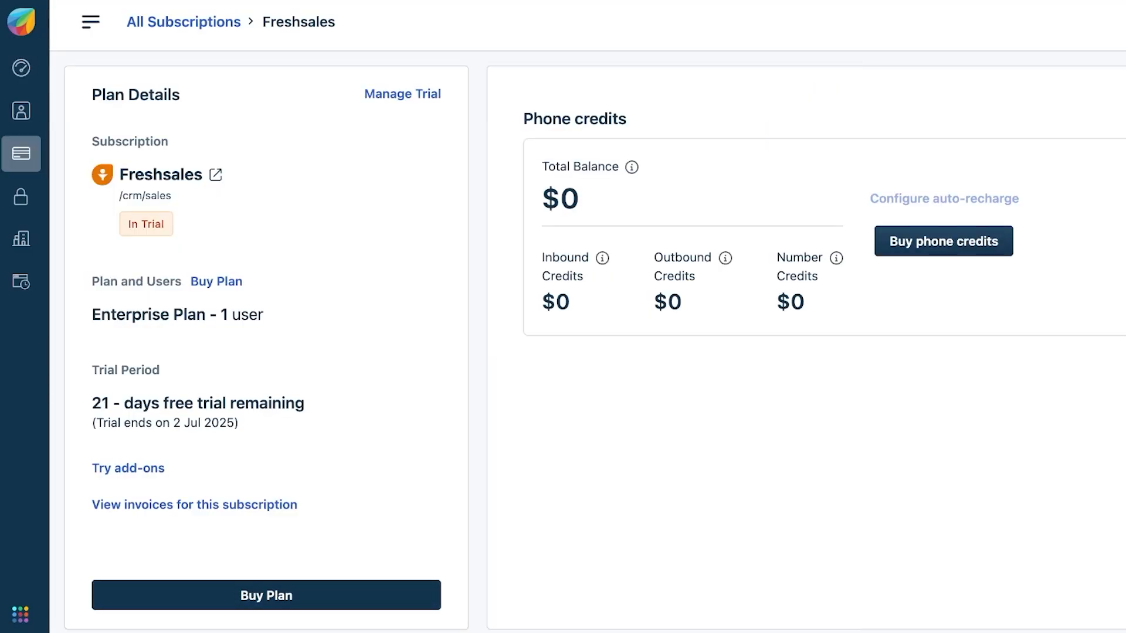
- Start buying the Enterprise plan and change its billing cycle from Paid Annually to Paid Monthly
click(267, 595)
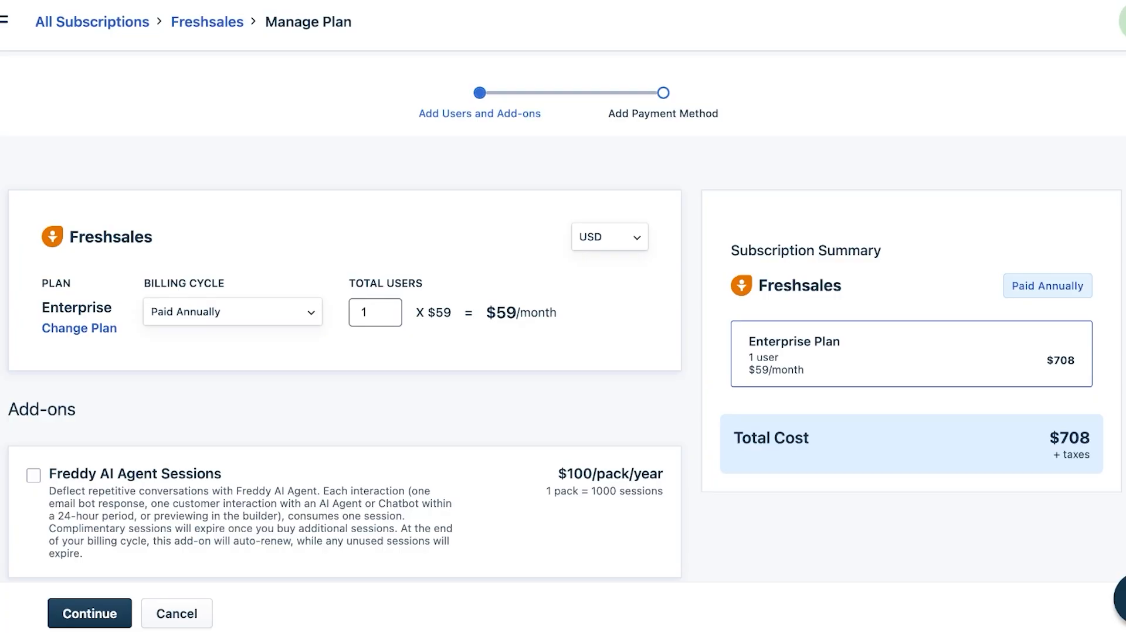
click(232, 312)
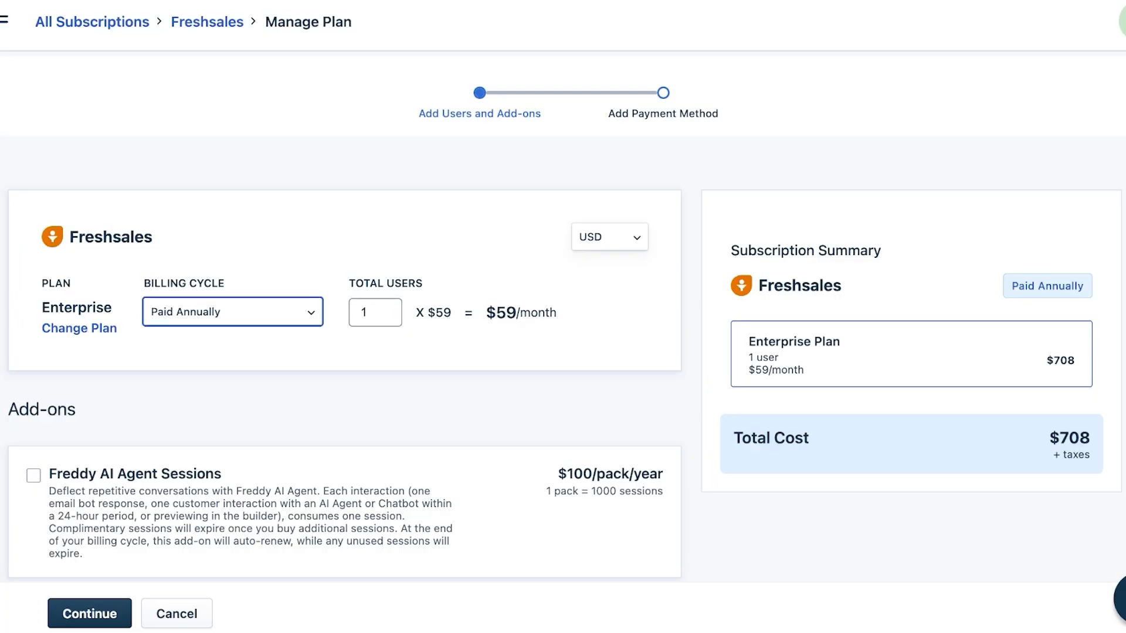
click(181, 354)
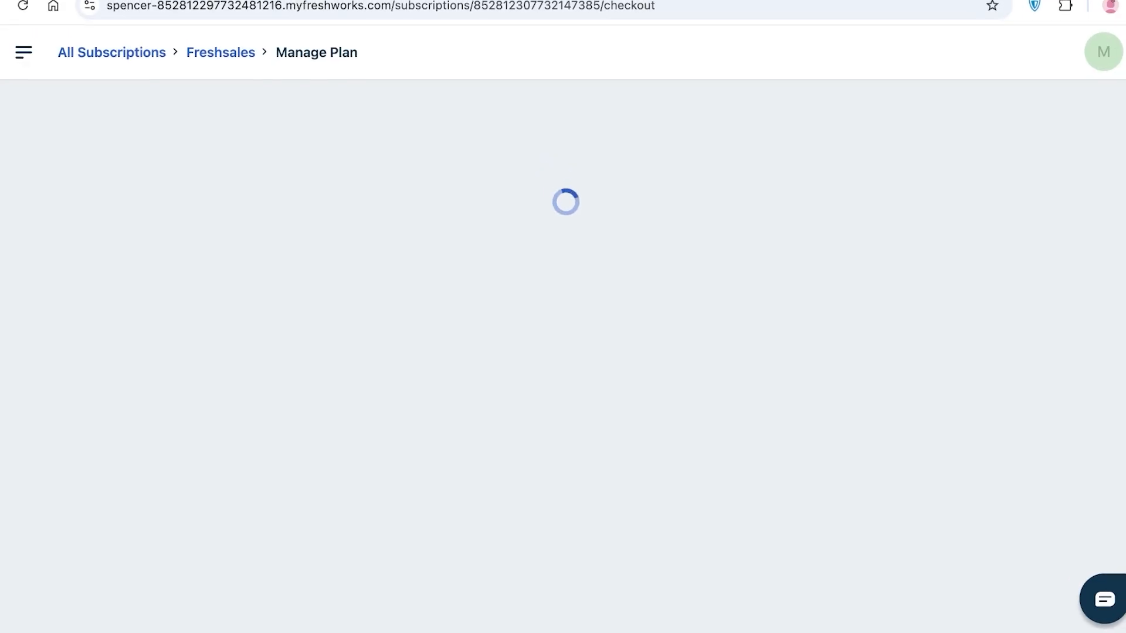